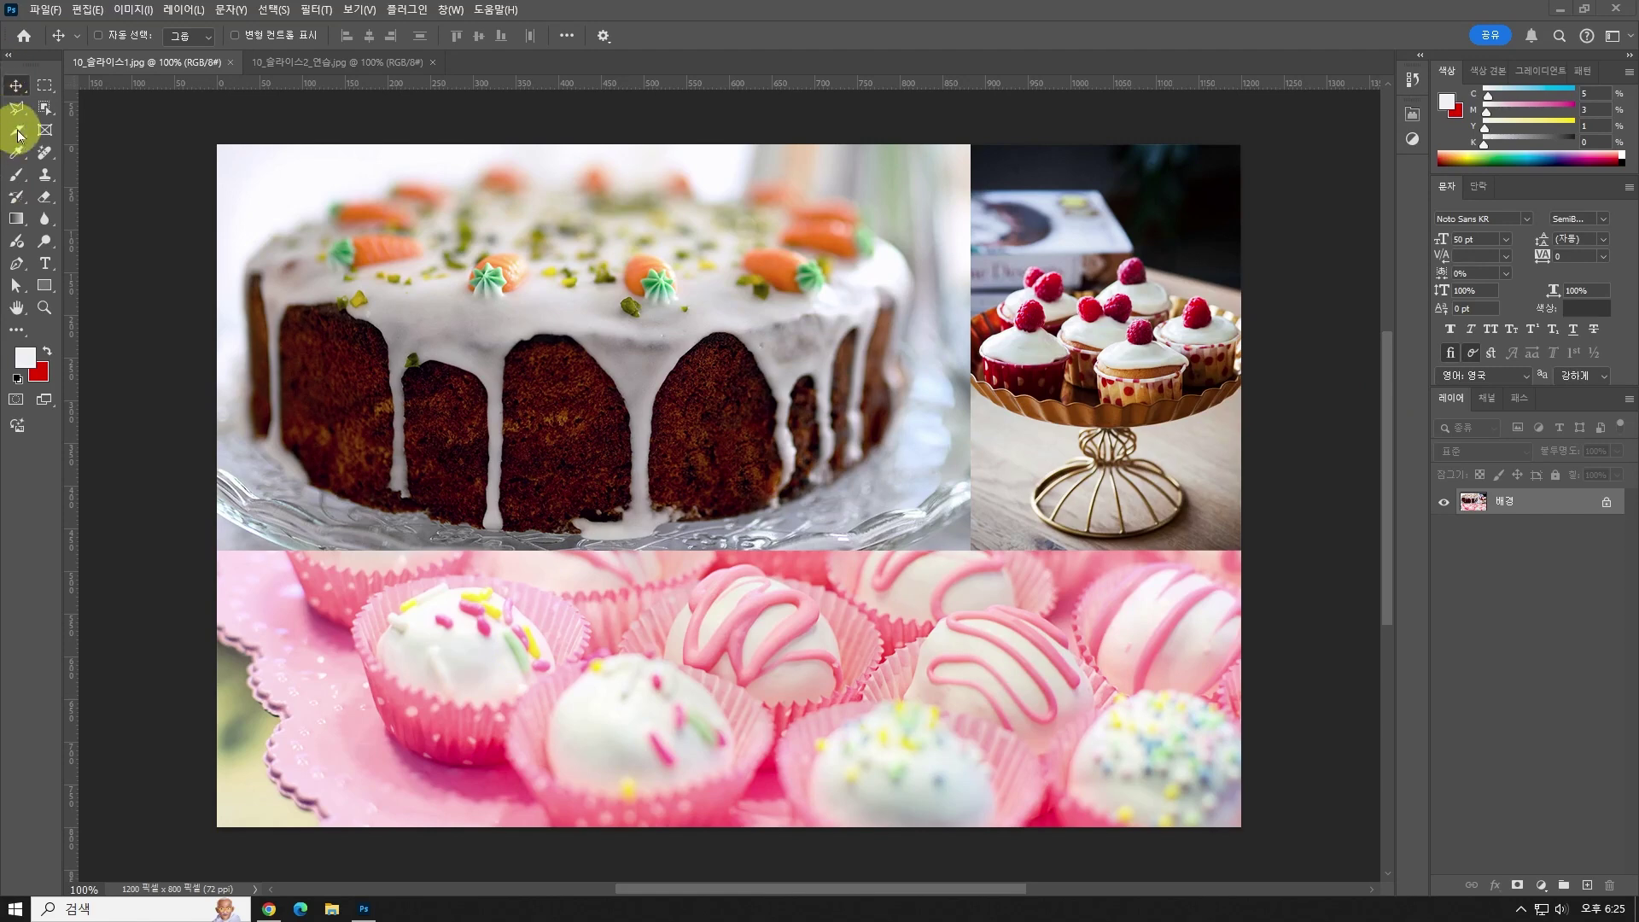
Draw one slice over the cake photo and another over the cupcake-stand photo by eye with the Slice tool.
click(19, 134)
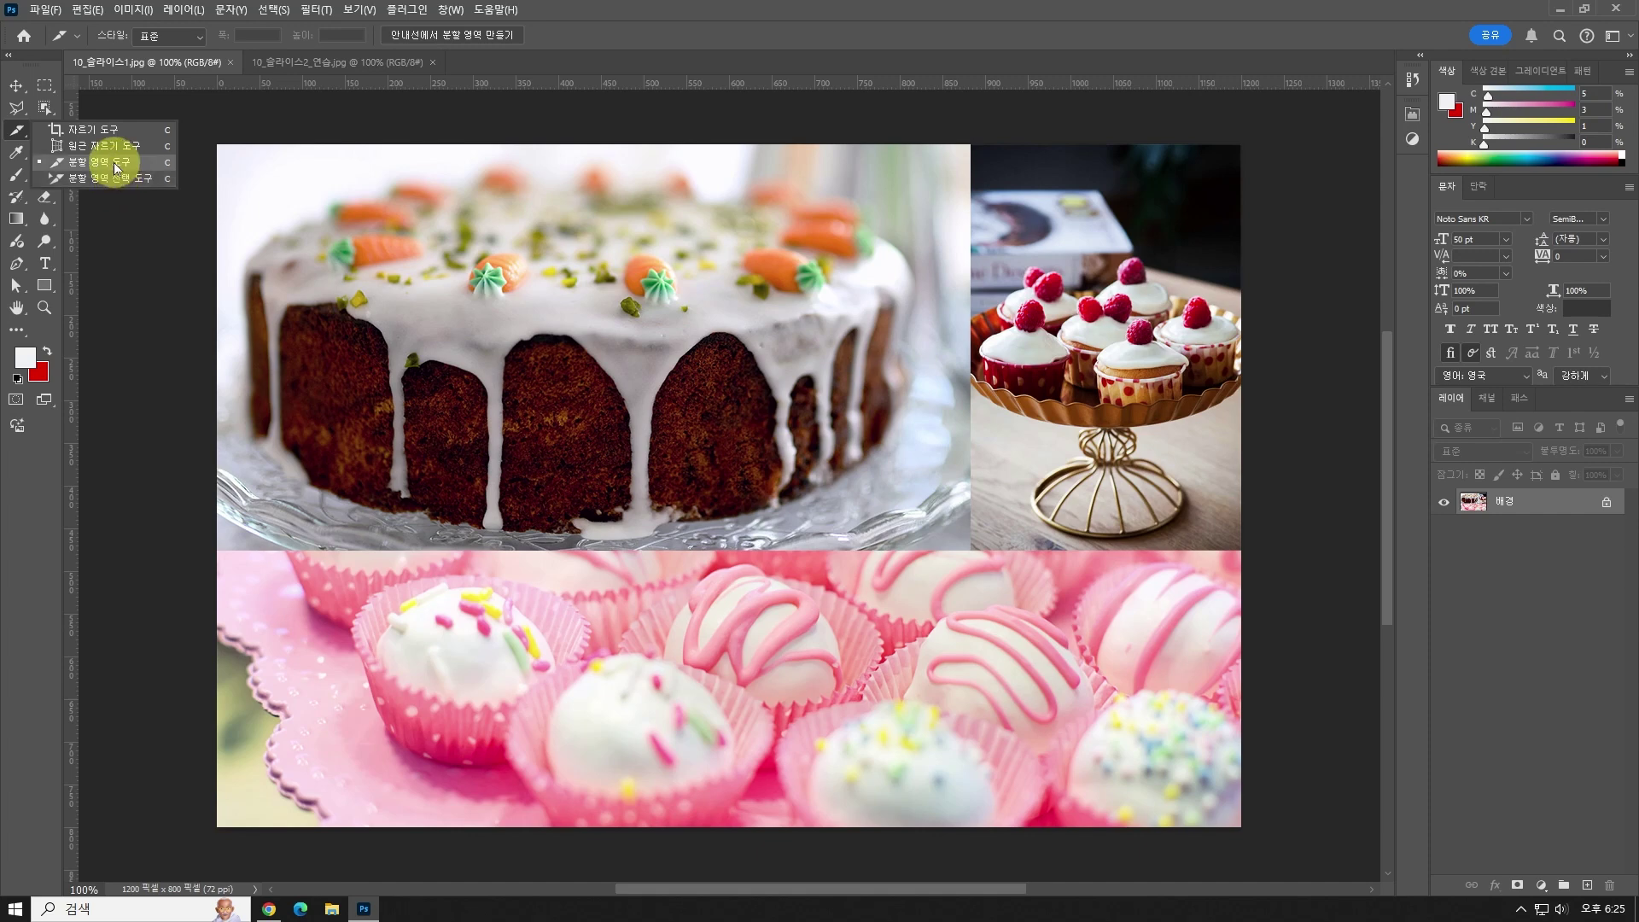
click(115, 163)
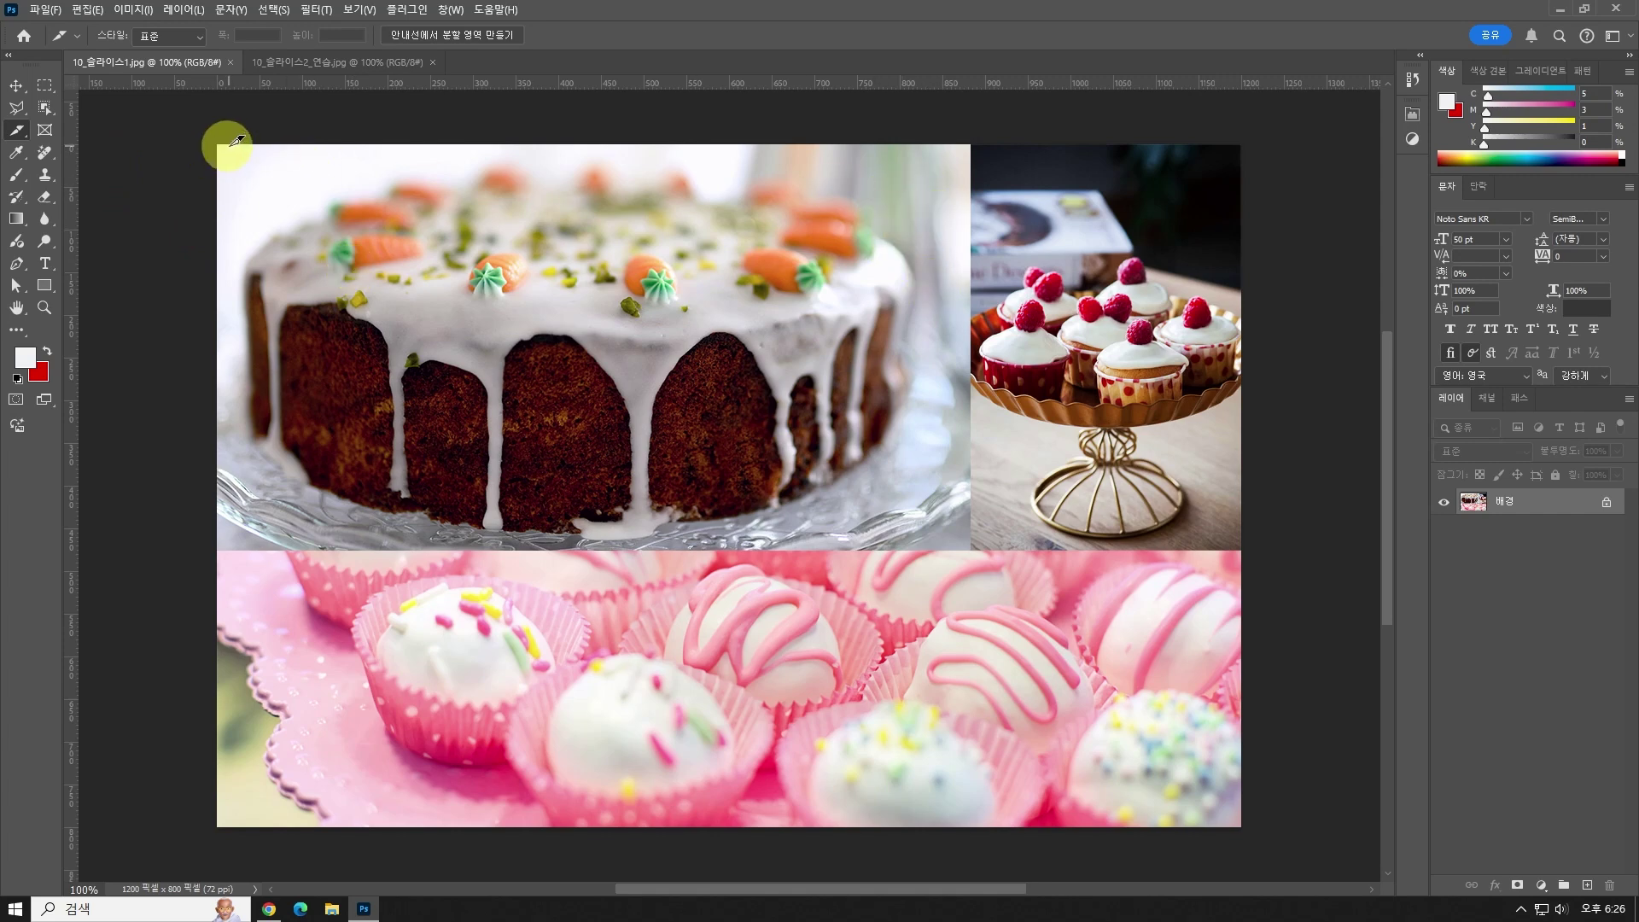
drag(220, 145, 971, 551)
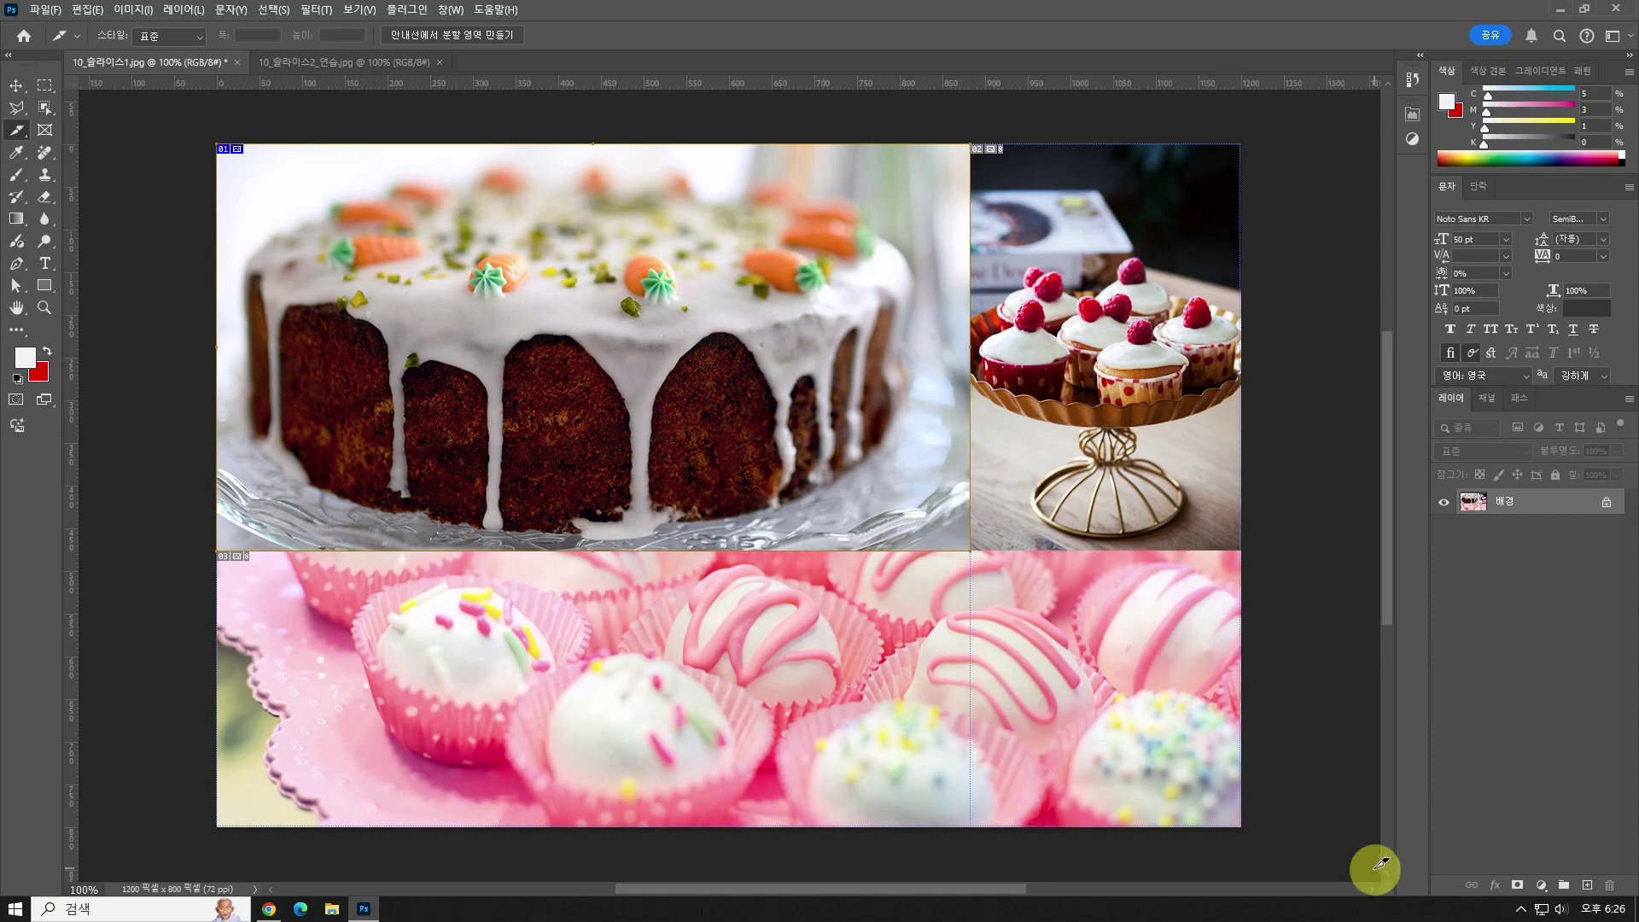
click(225, 141)
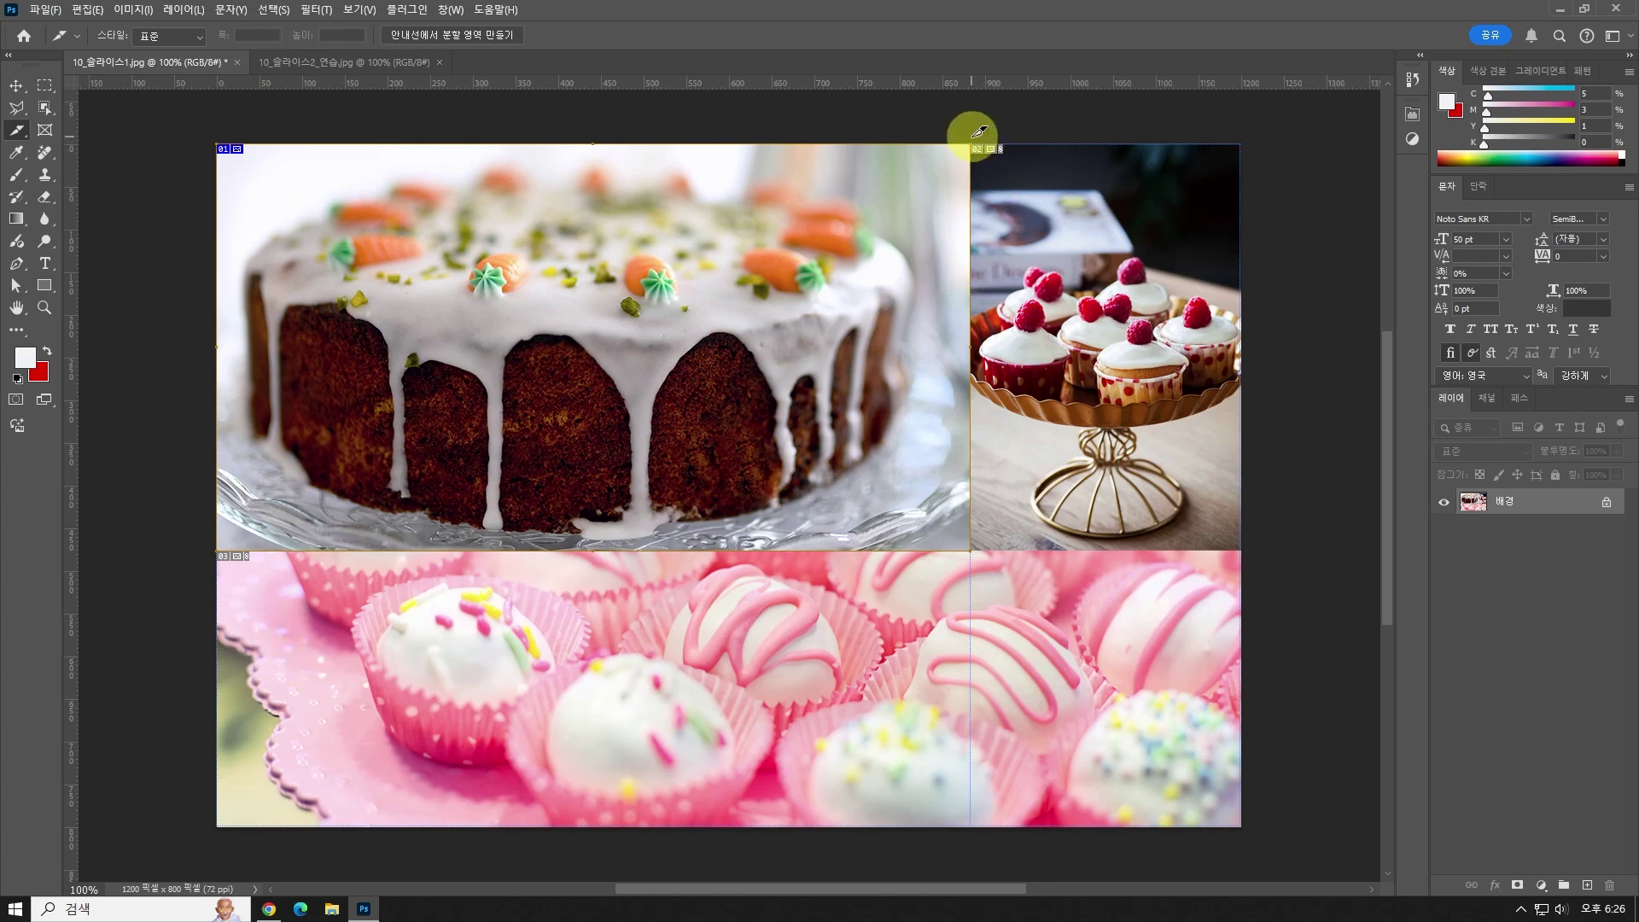
drag(971, 136, 1261, 550)
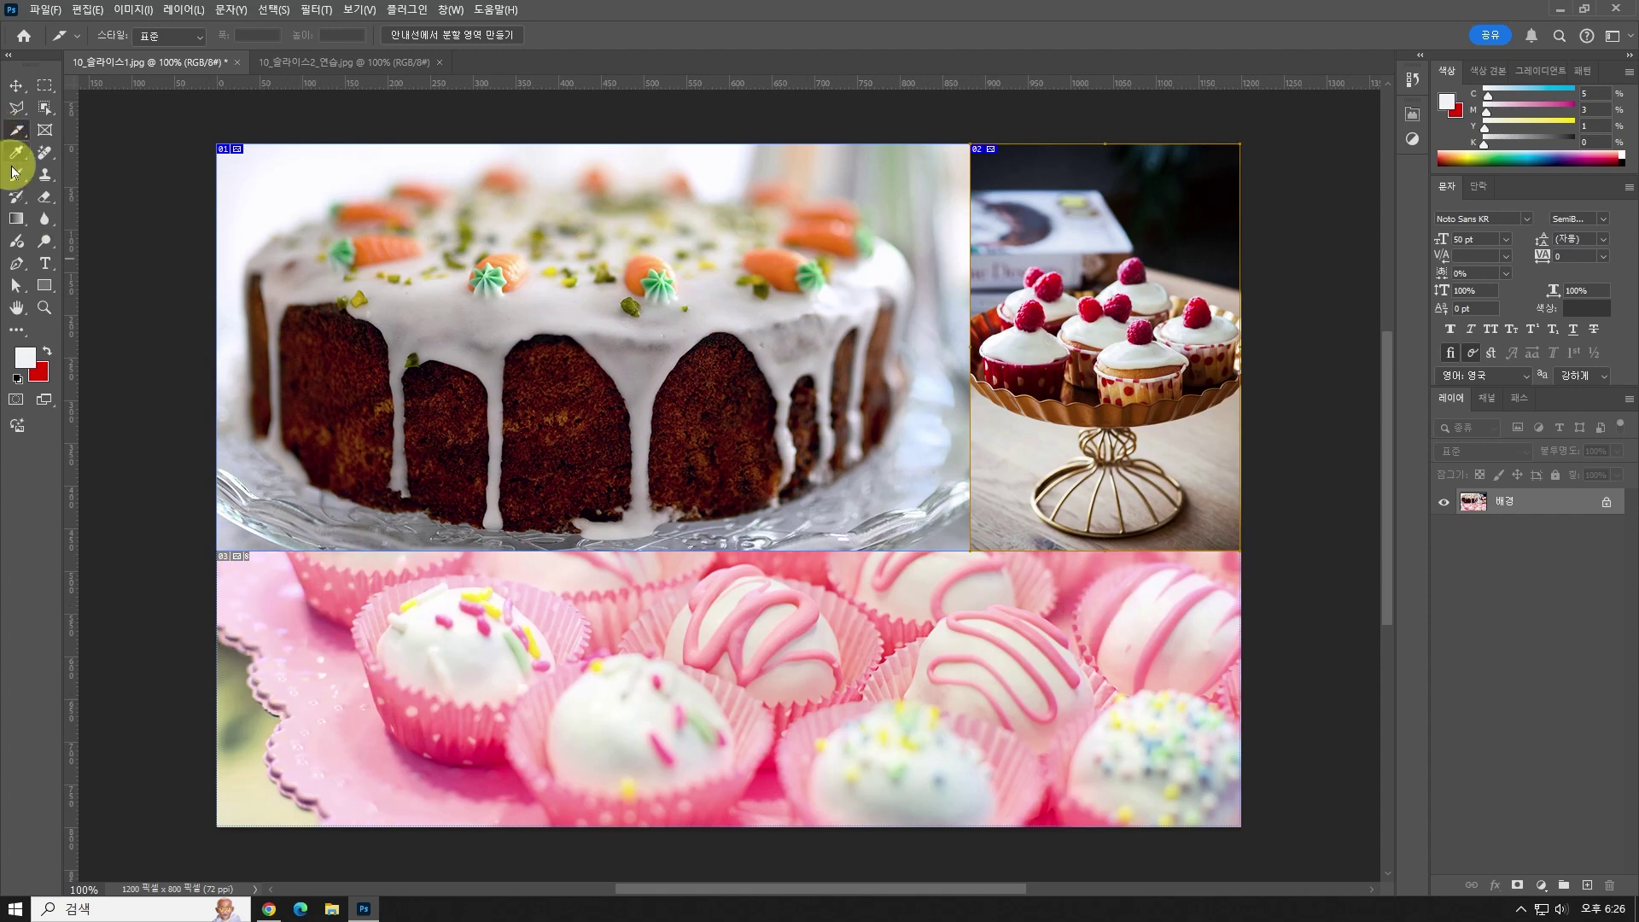
right_click(12, 136)
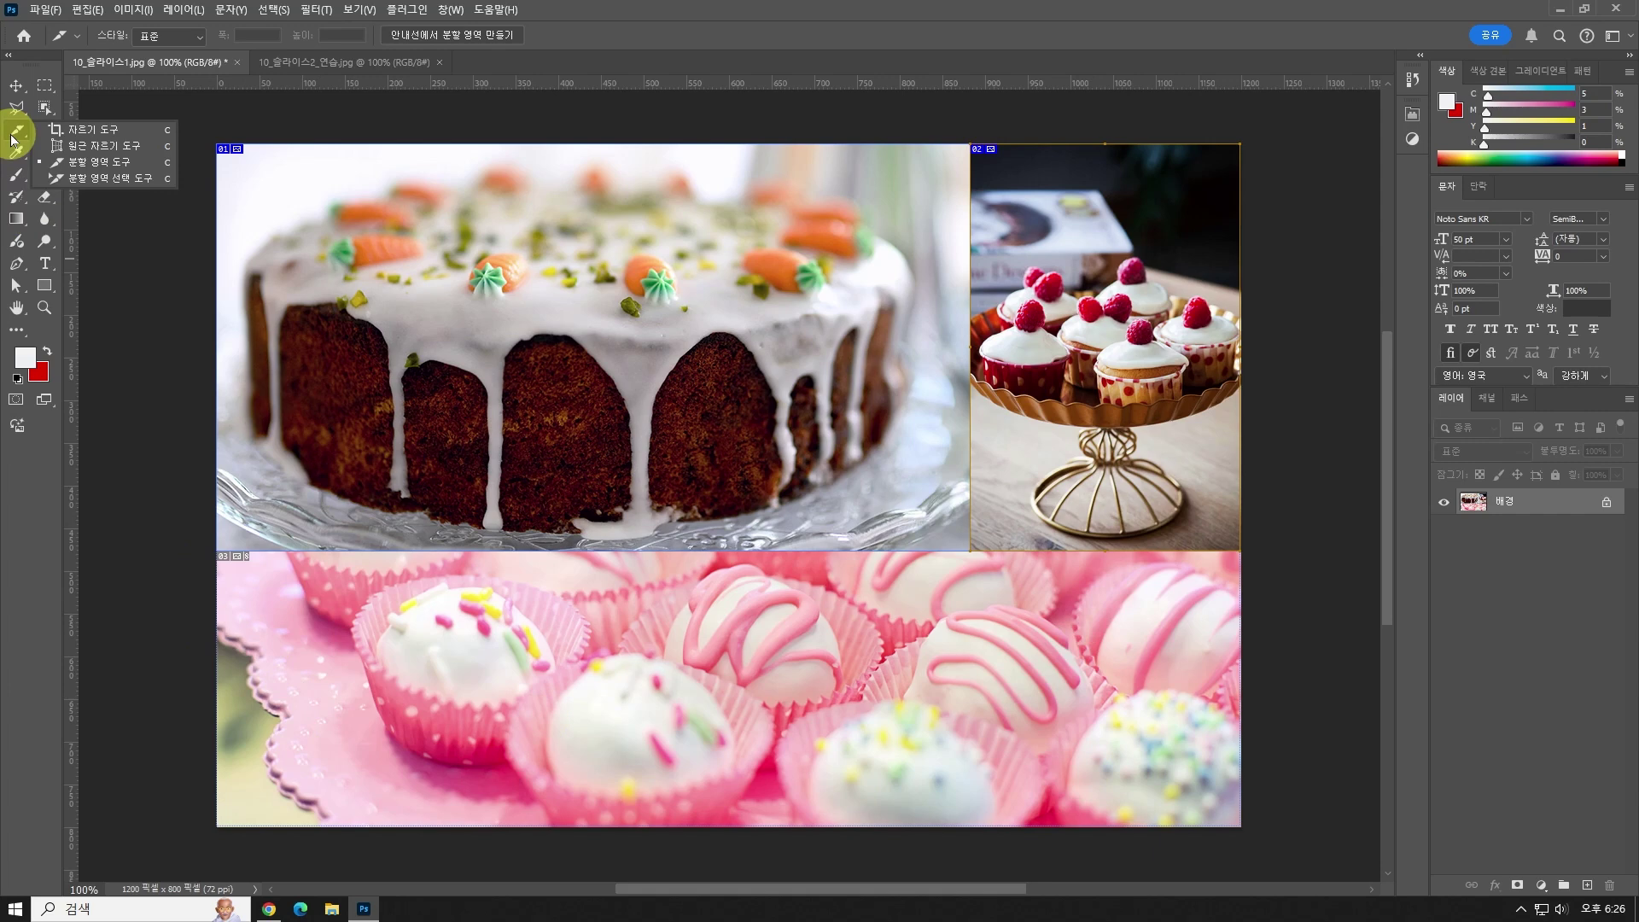
click(702, 7)
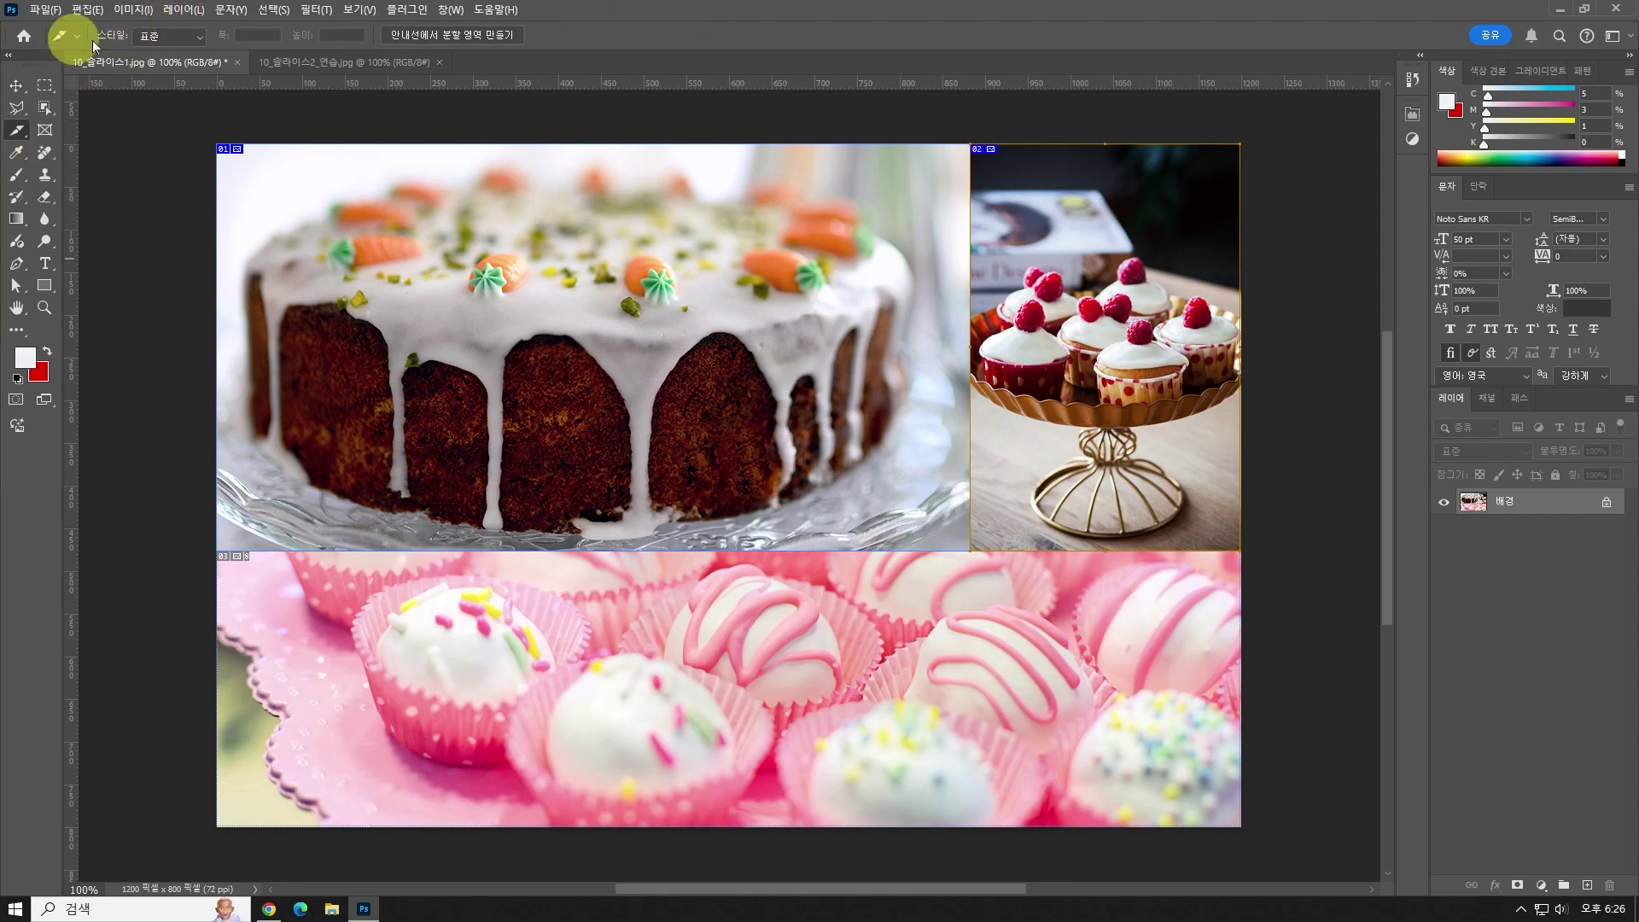
click(198, 37)
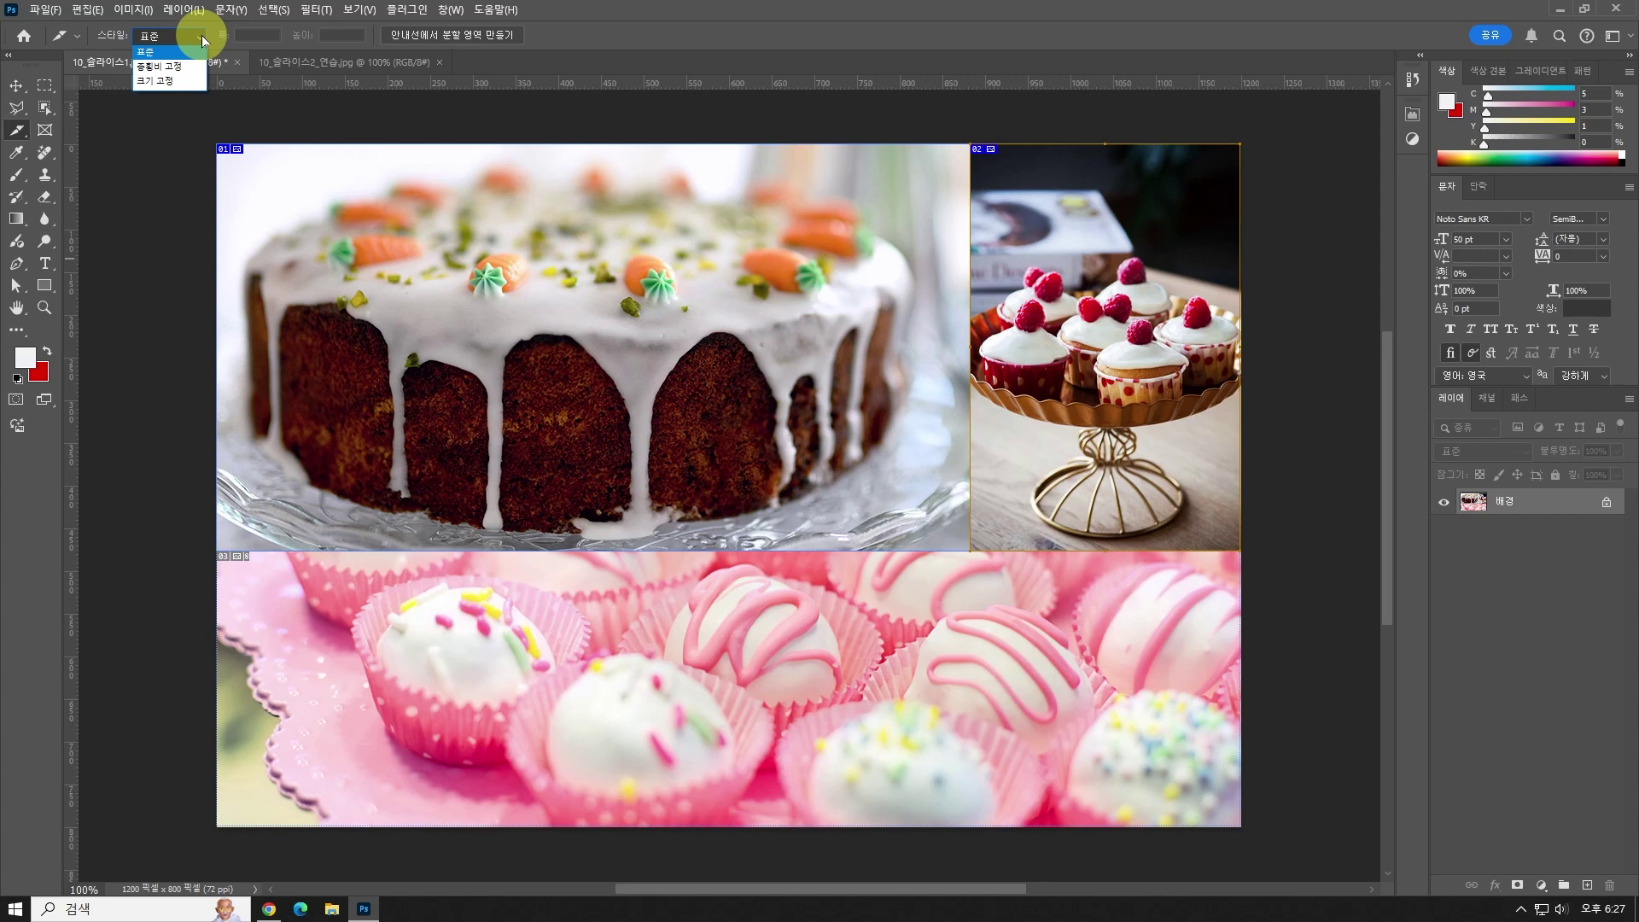
click(778, 6)
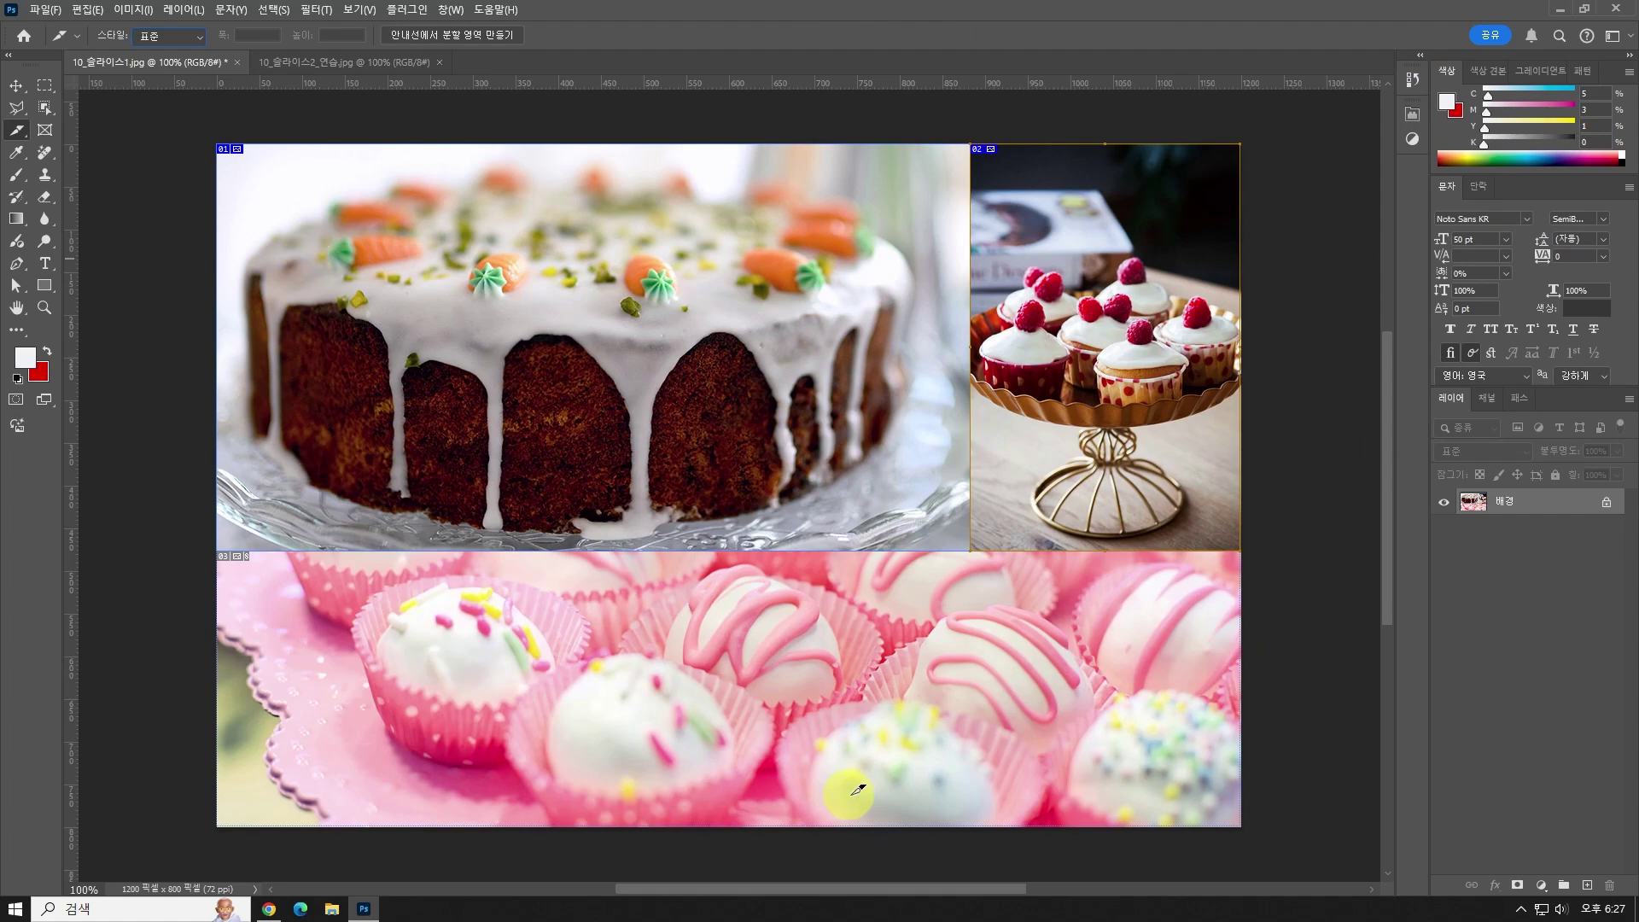
Inspect the slice edges at pixel level where the three photos meet.
click(46, 307)
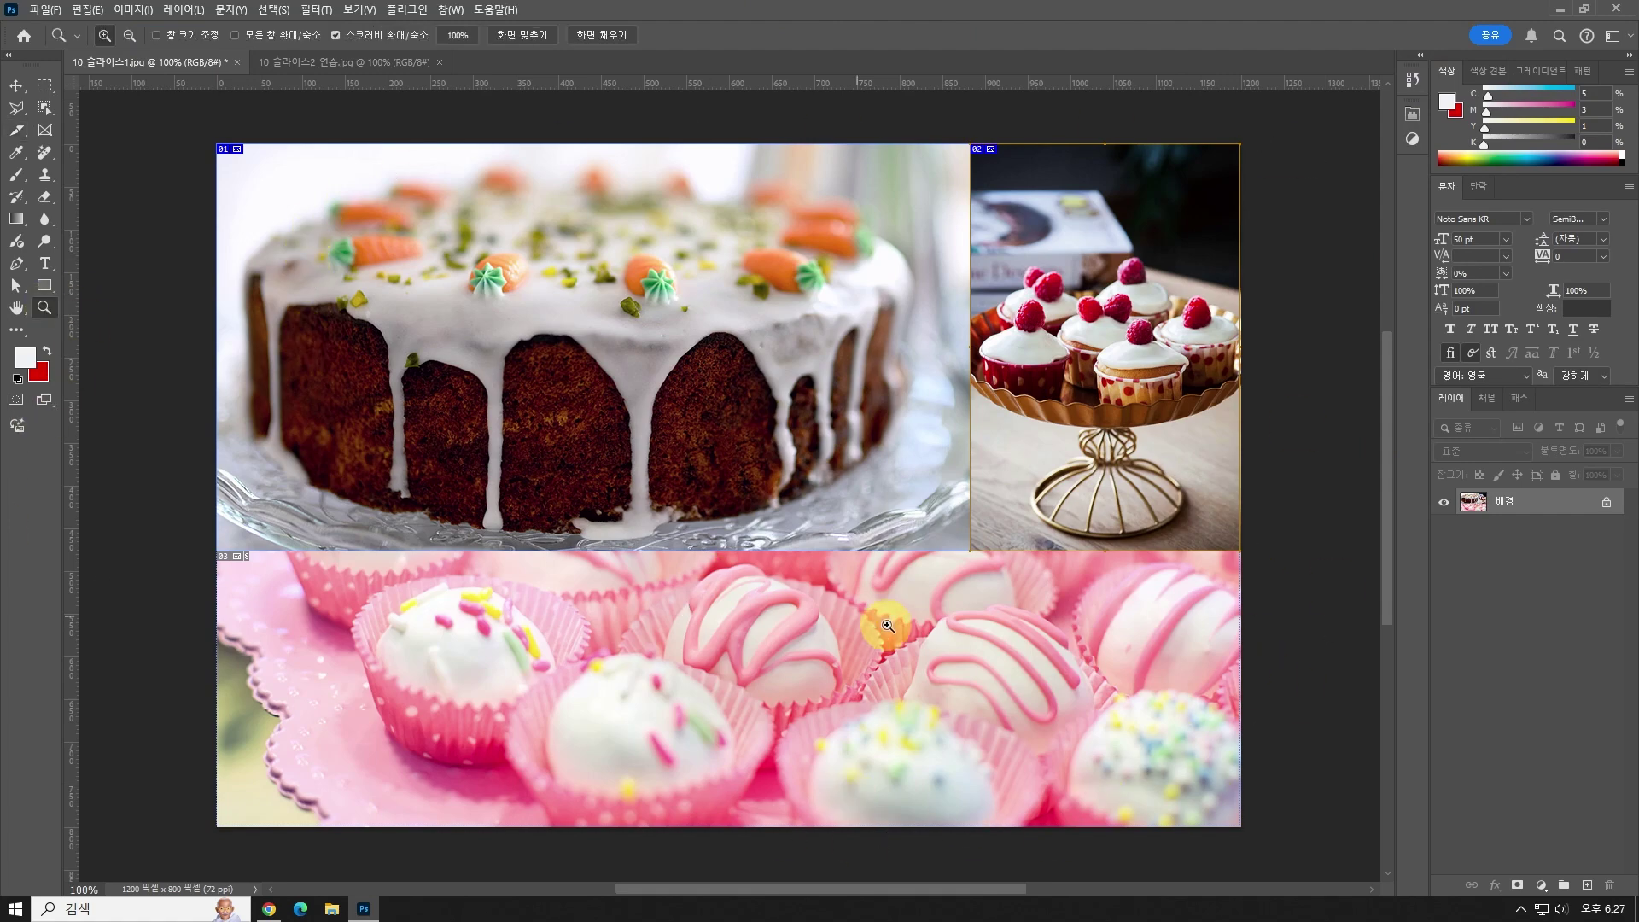
drag(942, 532, 1105, 619)
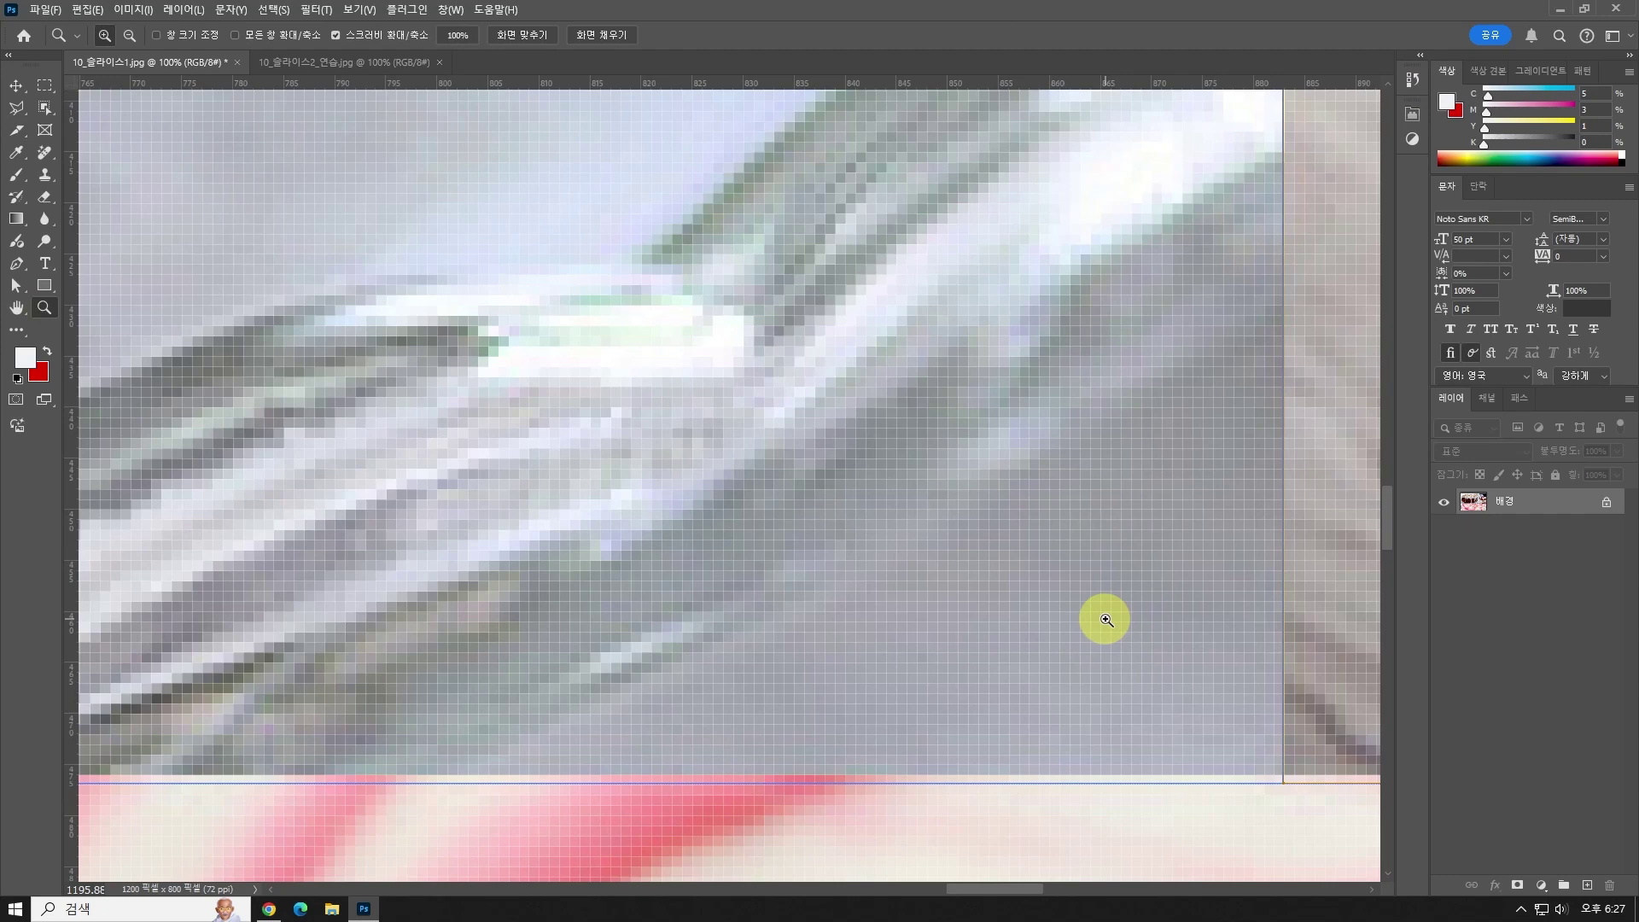
drag(1252, 720, 664, 372)
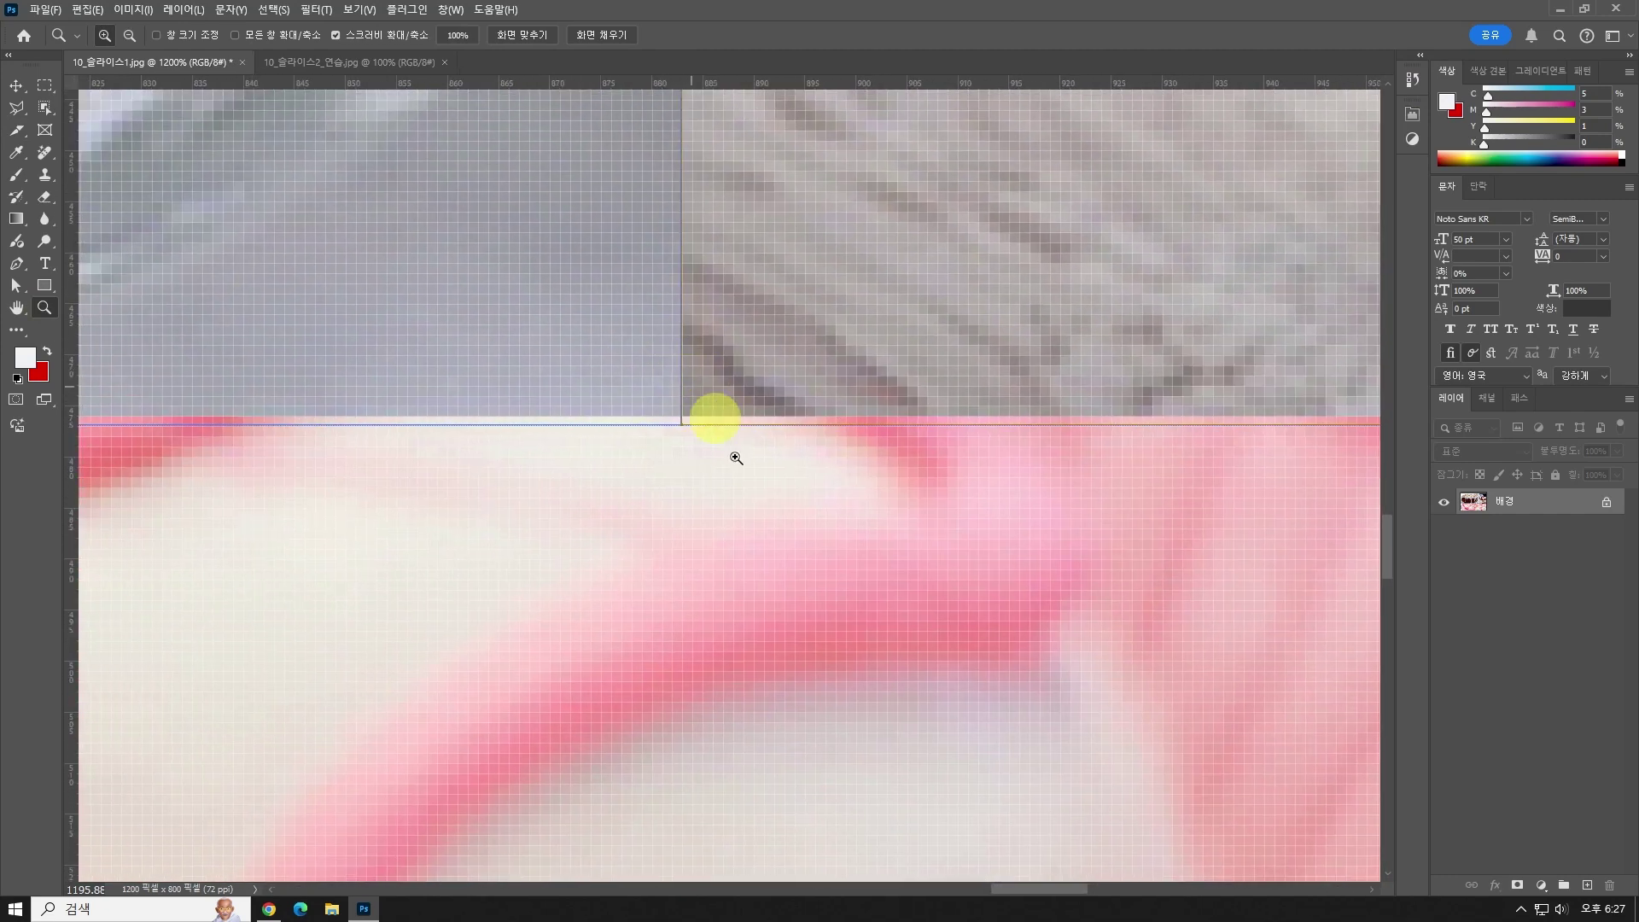
drag(735, 432, 862, 526)
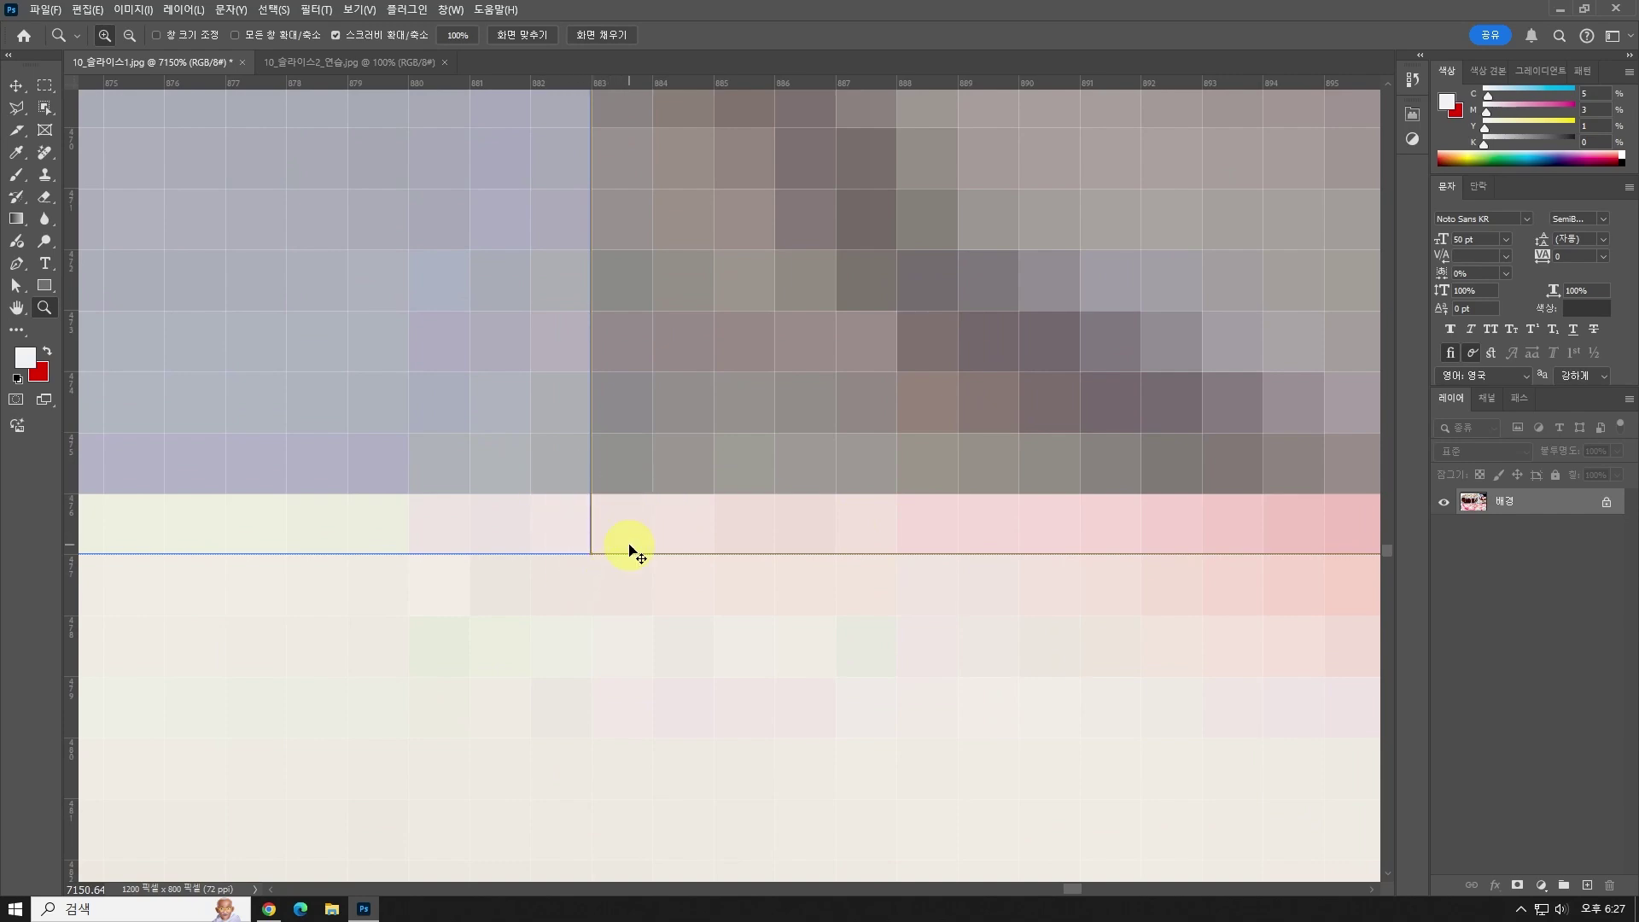
key(ctrl+0)
key(ctrl+1)
drag(933, 376, 884, 331)
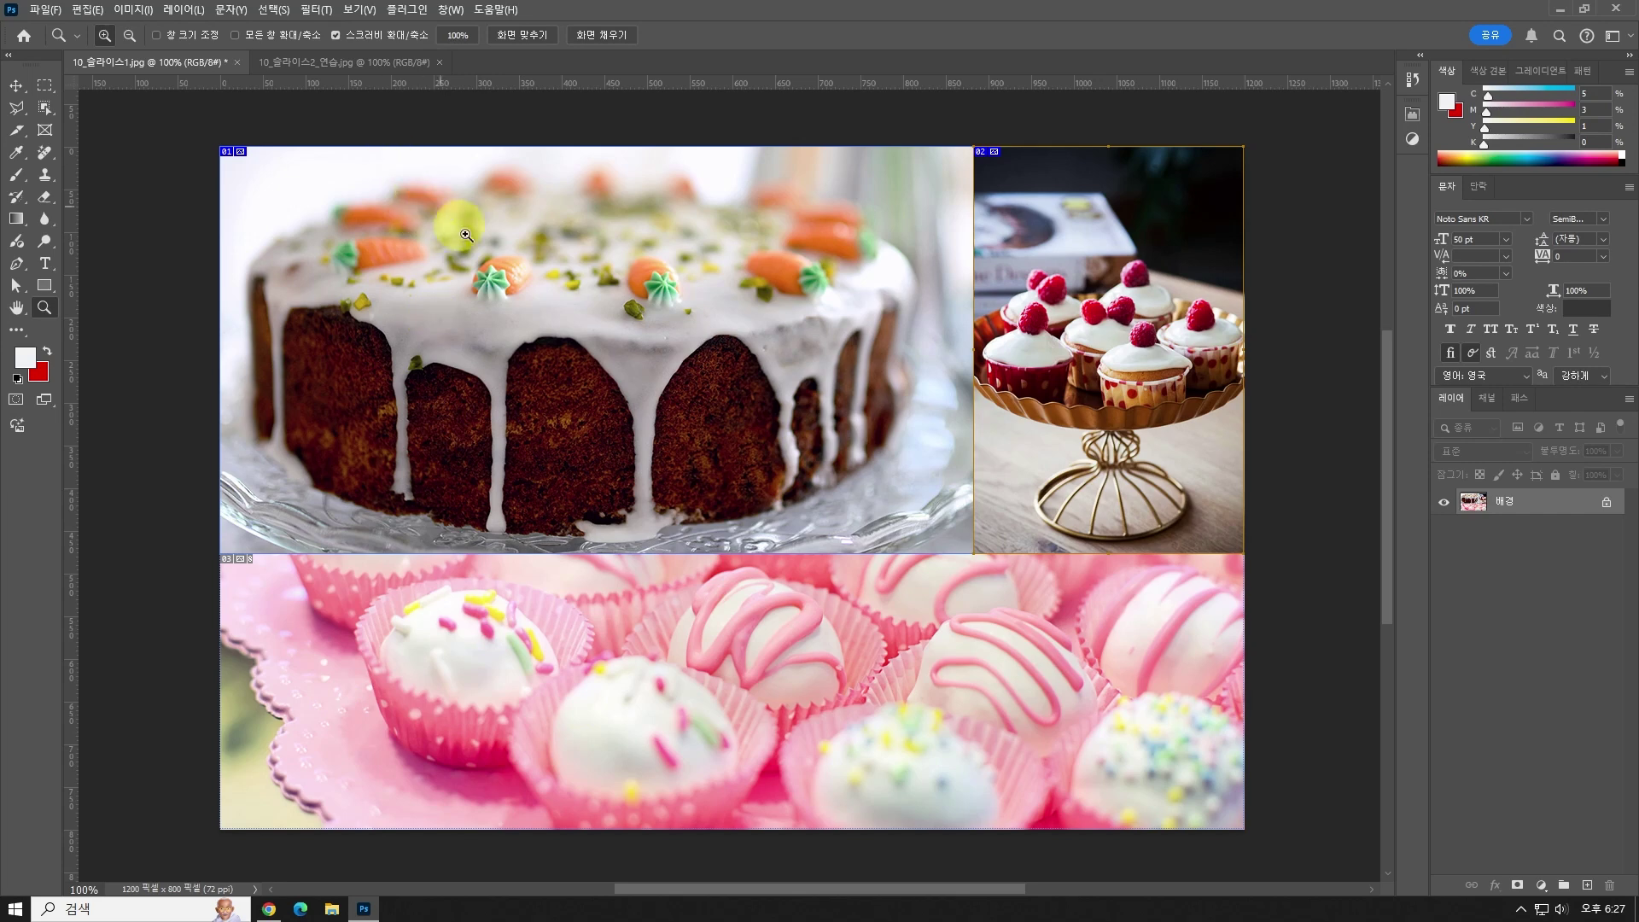
Clear all slices from the image and turn off the display of slices.
click(360, 10)
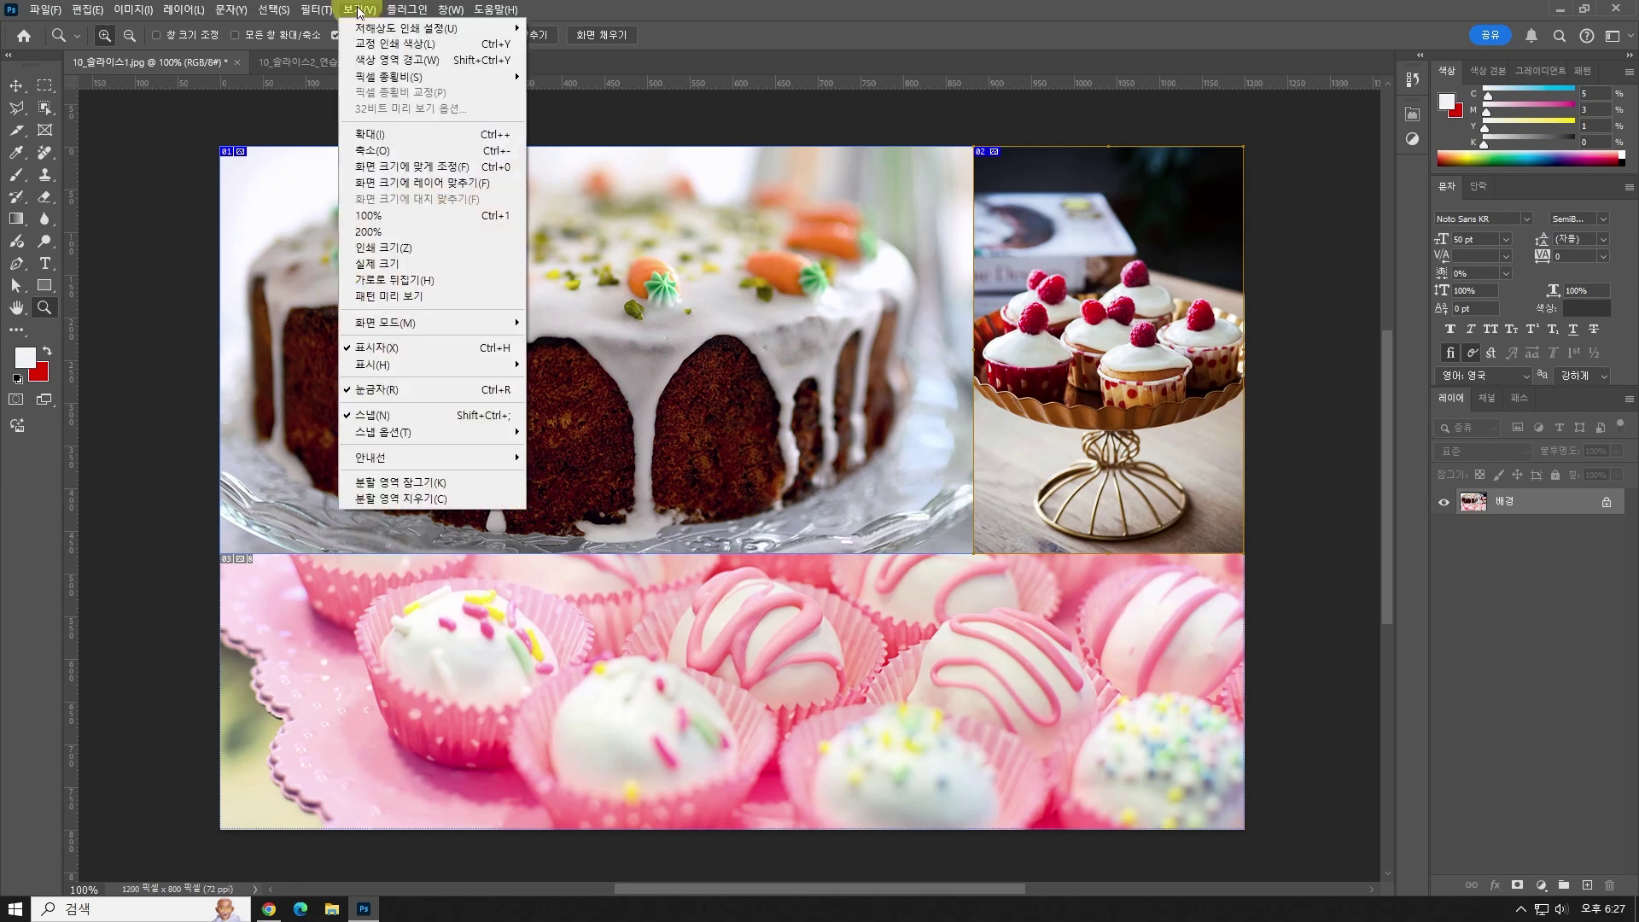
mouse_move(459, 462)
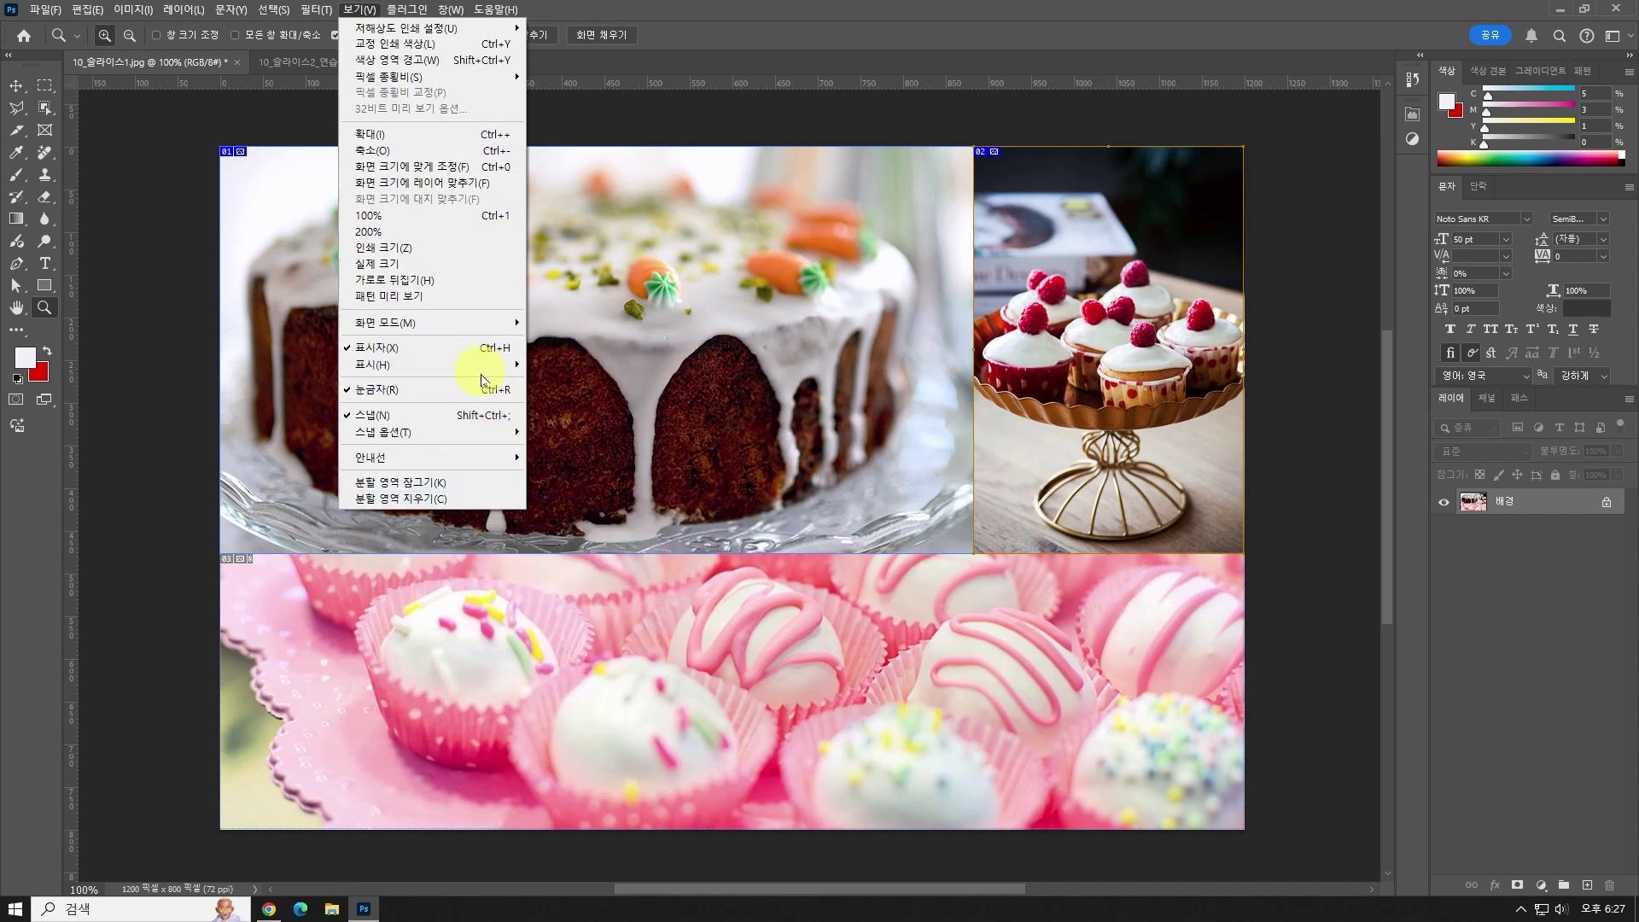
click(490, 500)
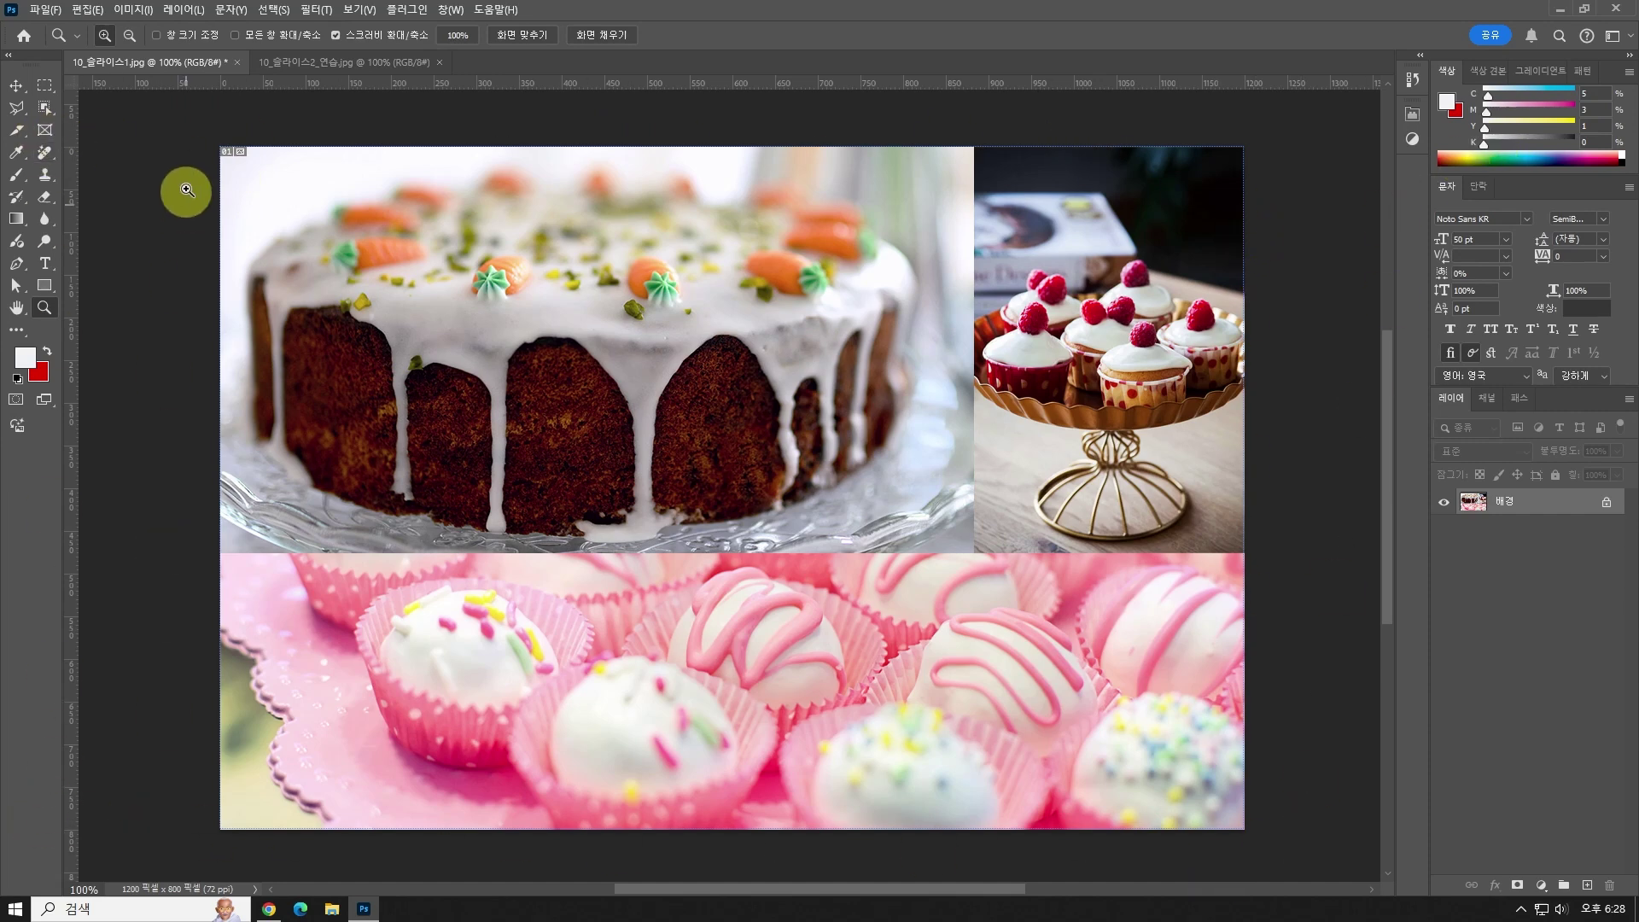
click(357, 10)
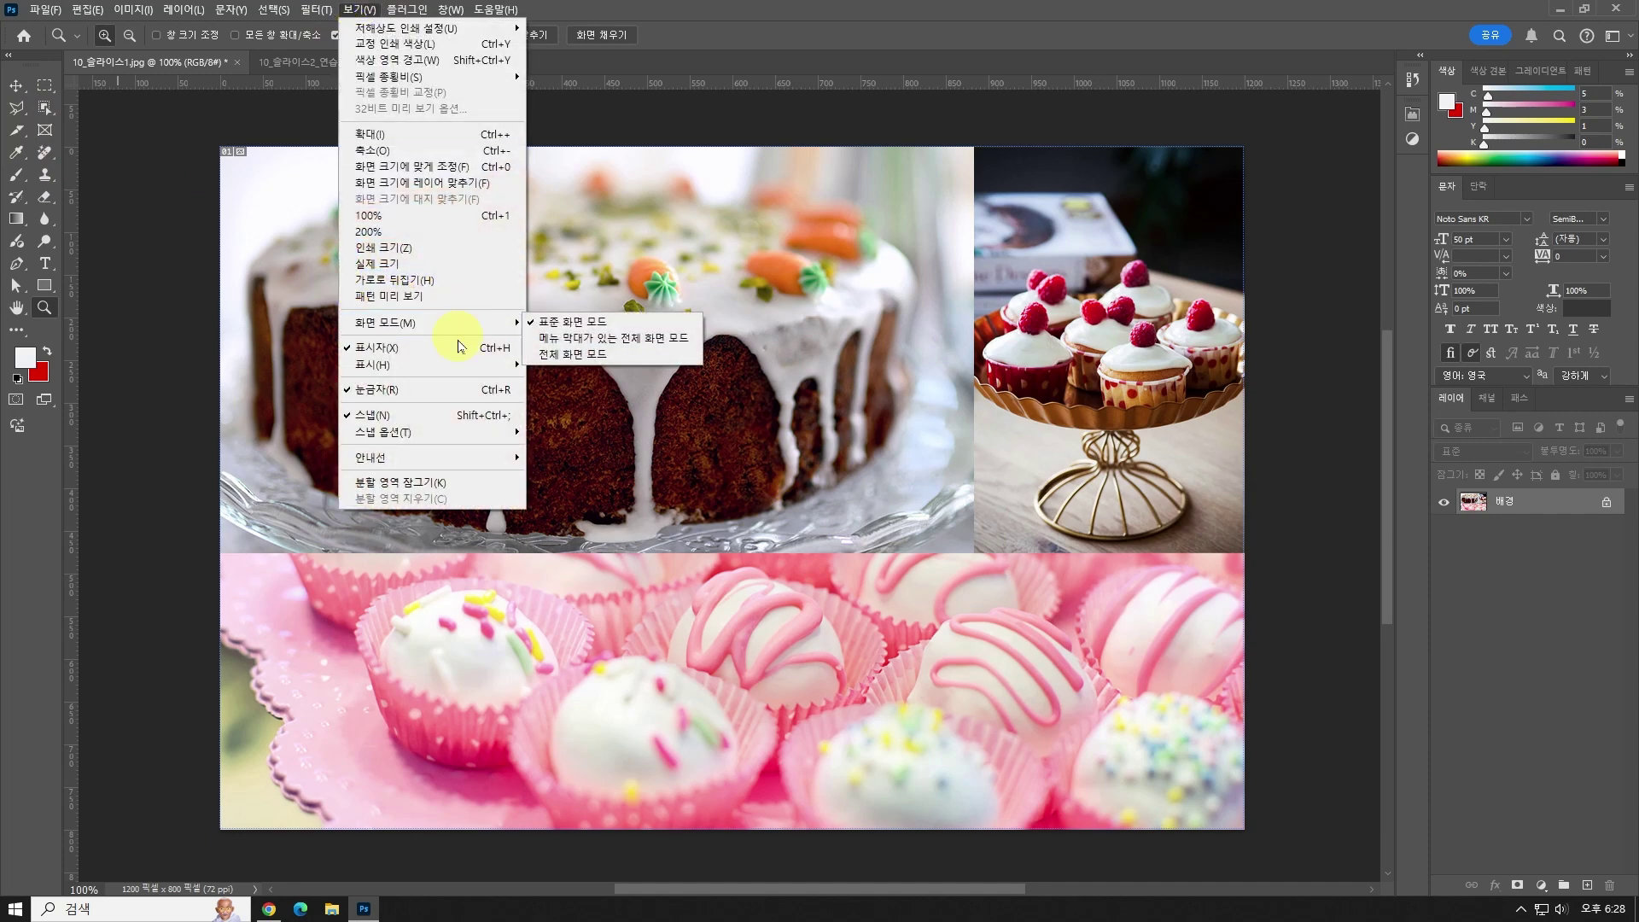
mouse_move(475, 368)
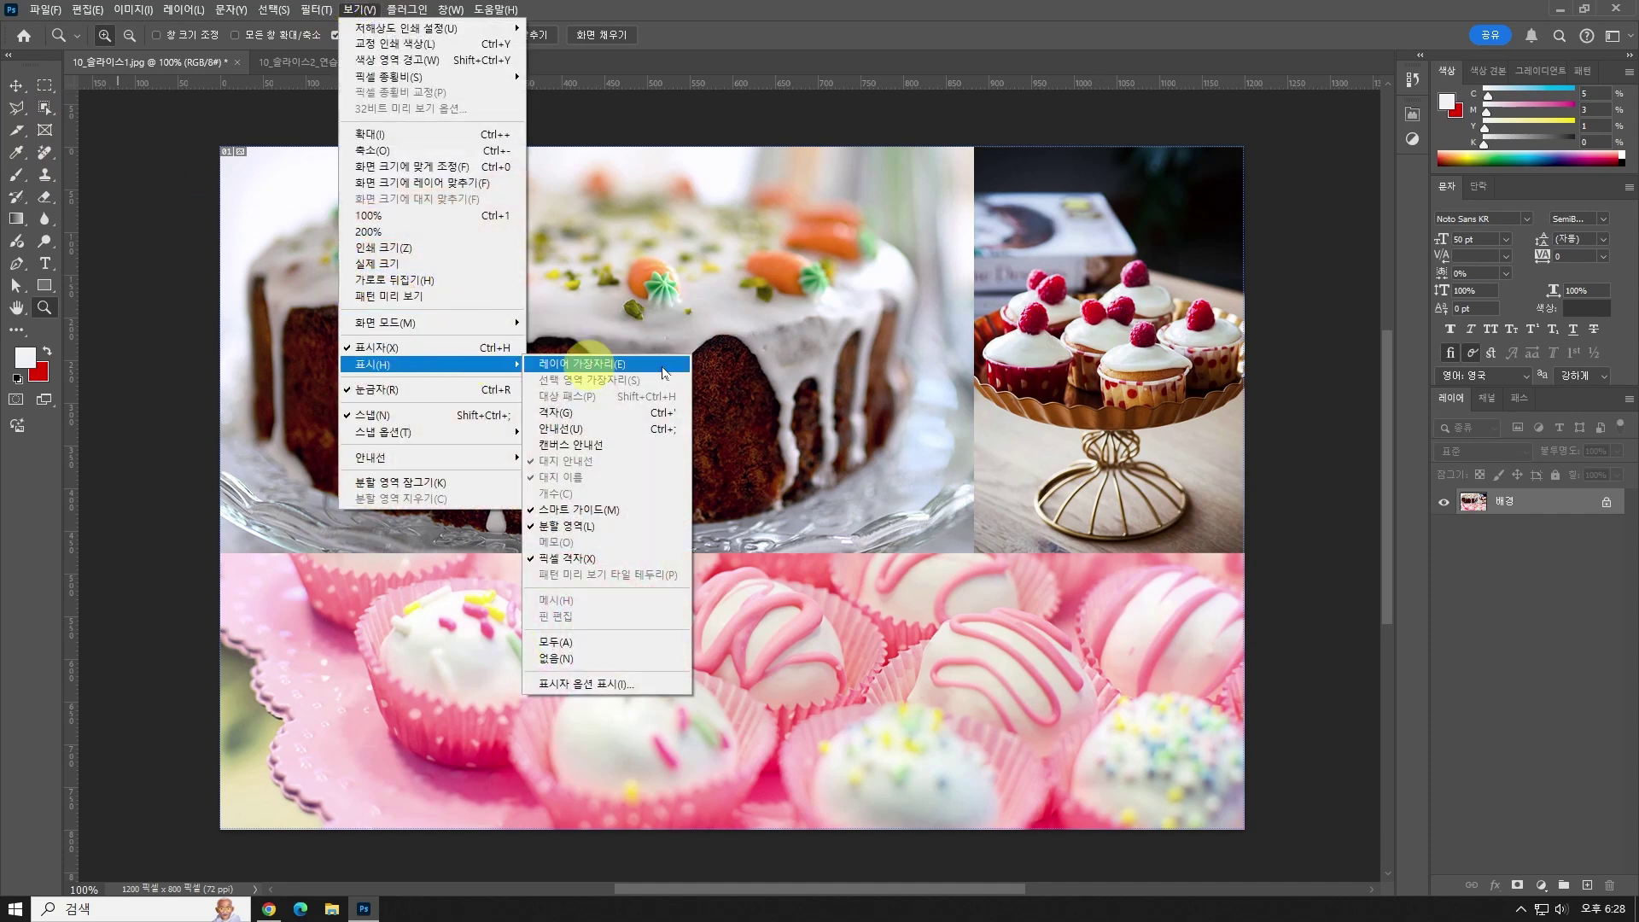
click(646, 534)
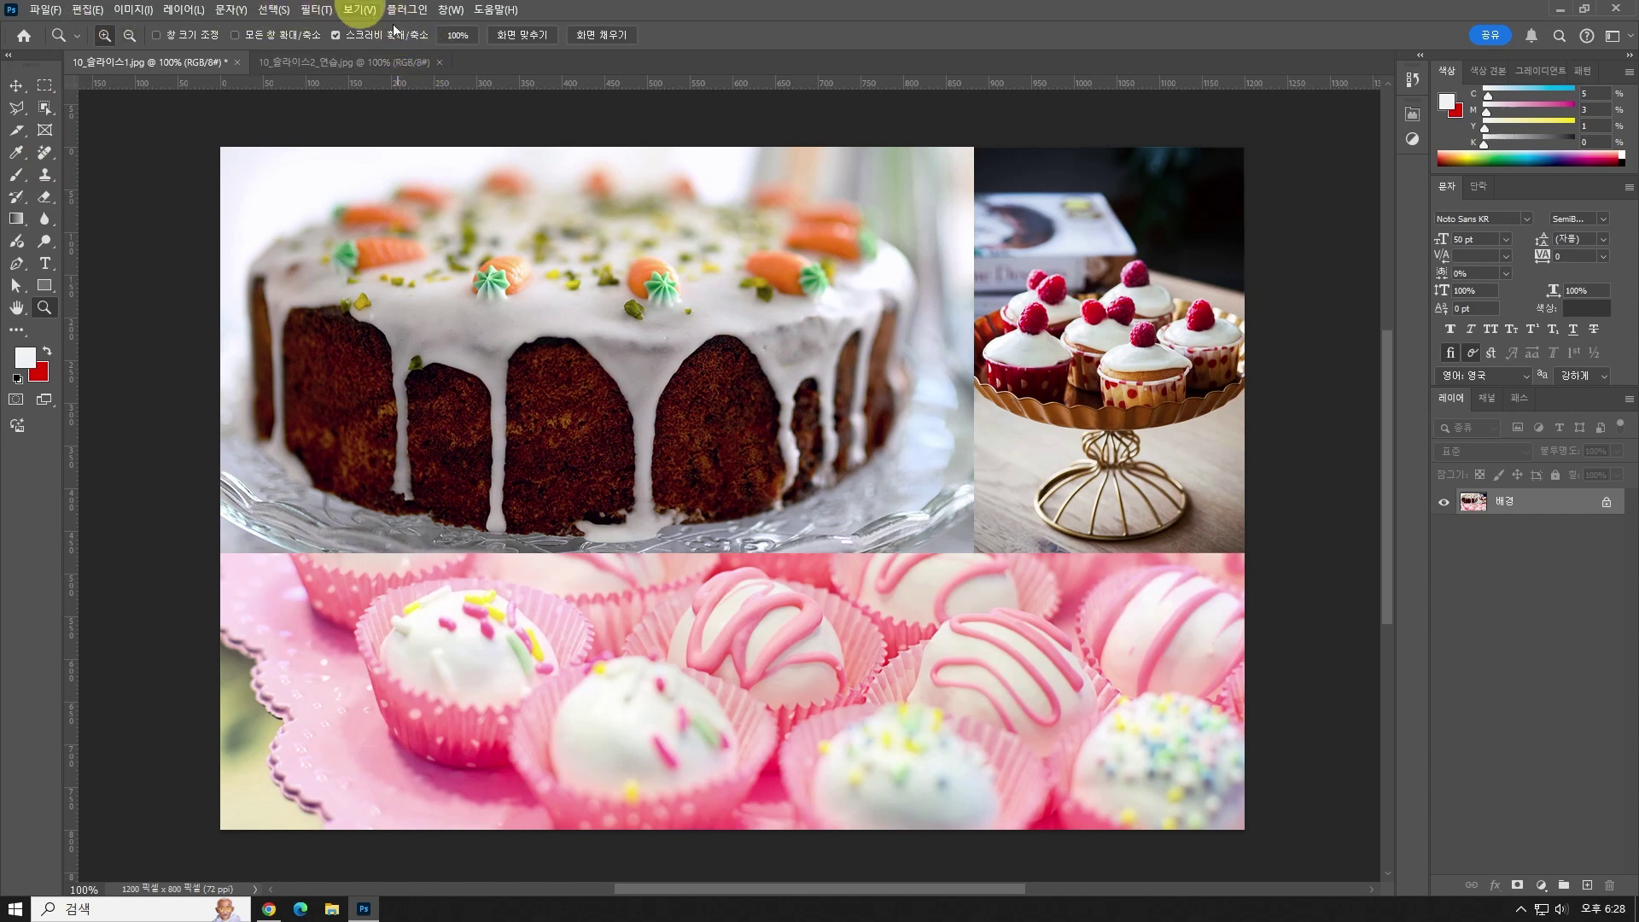
Place a vertical guide between the cake and cupcake photos and a horizontal guide above the pink photo, aligned exactly to the pixel boundaries.
click(16, 87)
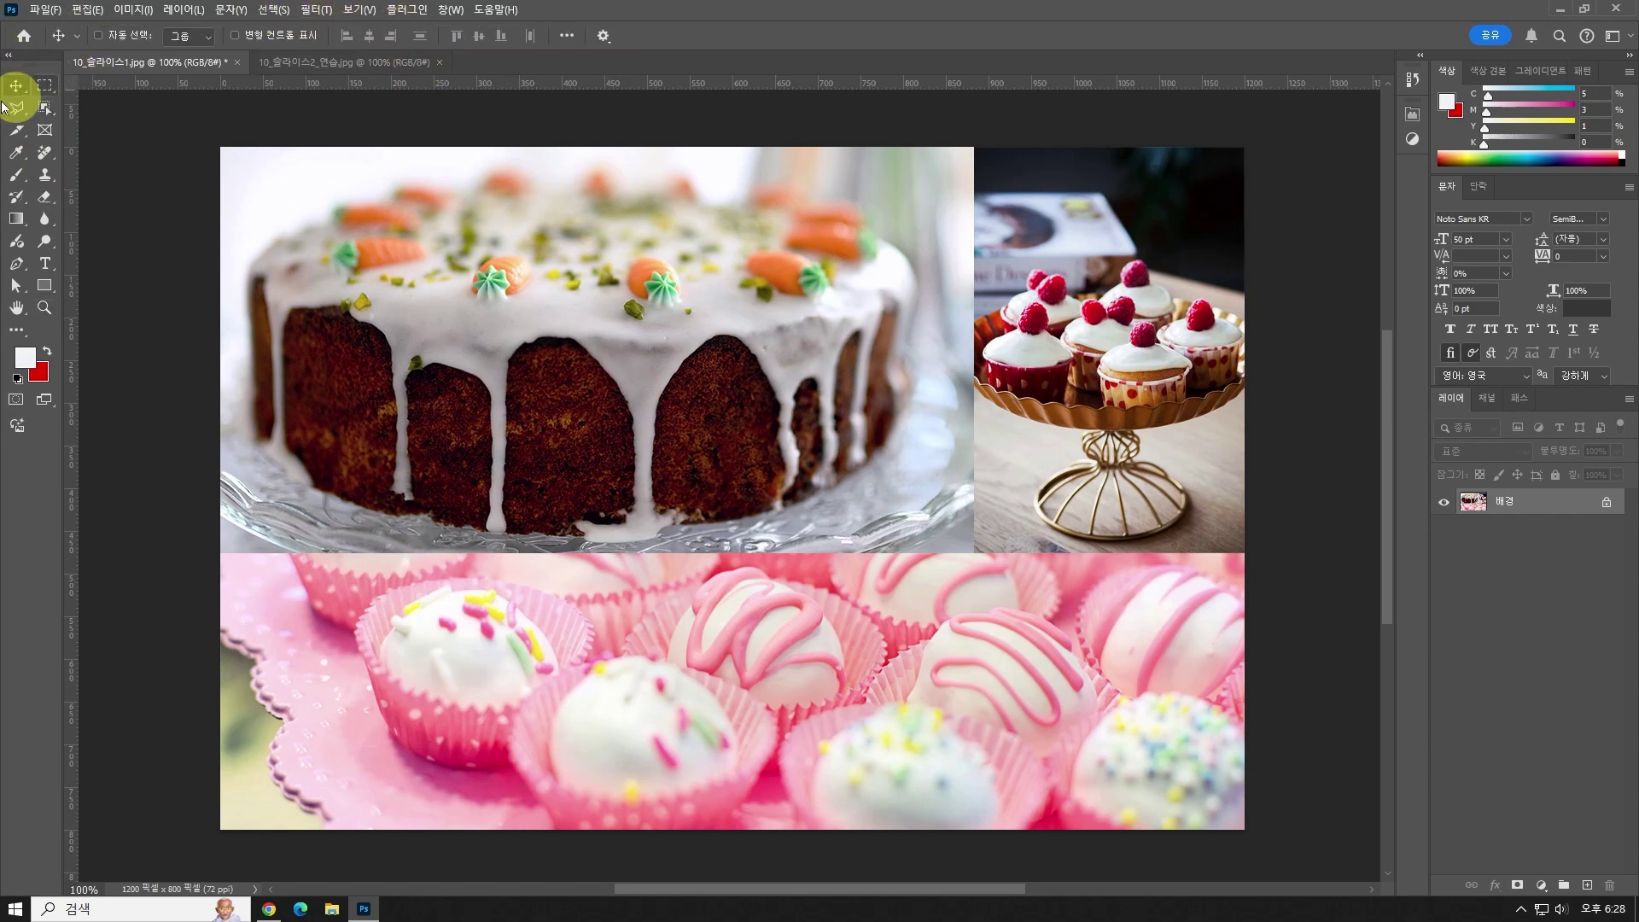
drag(950, 86, 1026, 555)
click(55, 305)
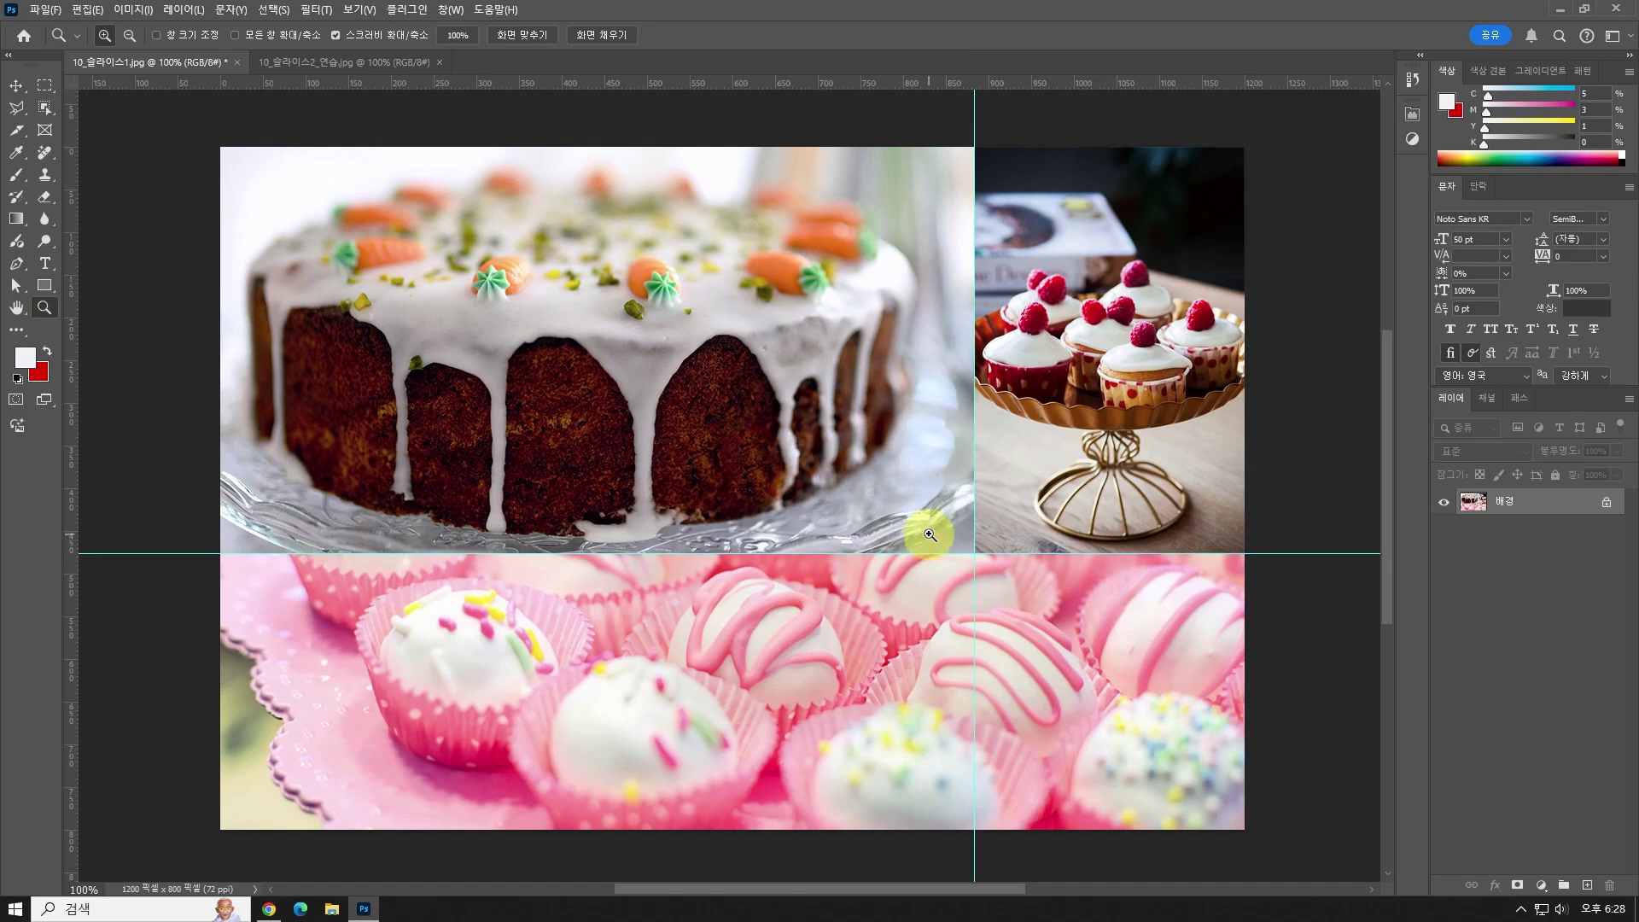
drag(928, 535, 1086, 622)
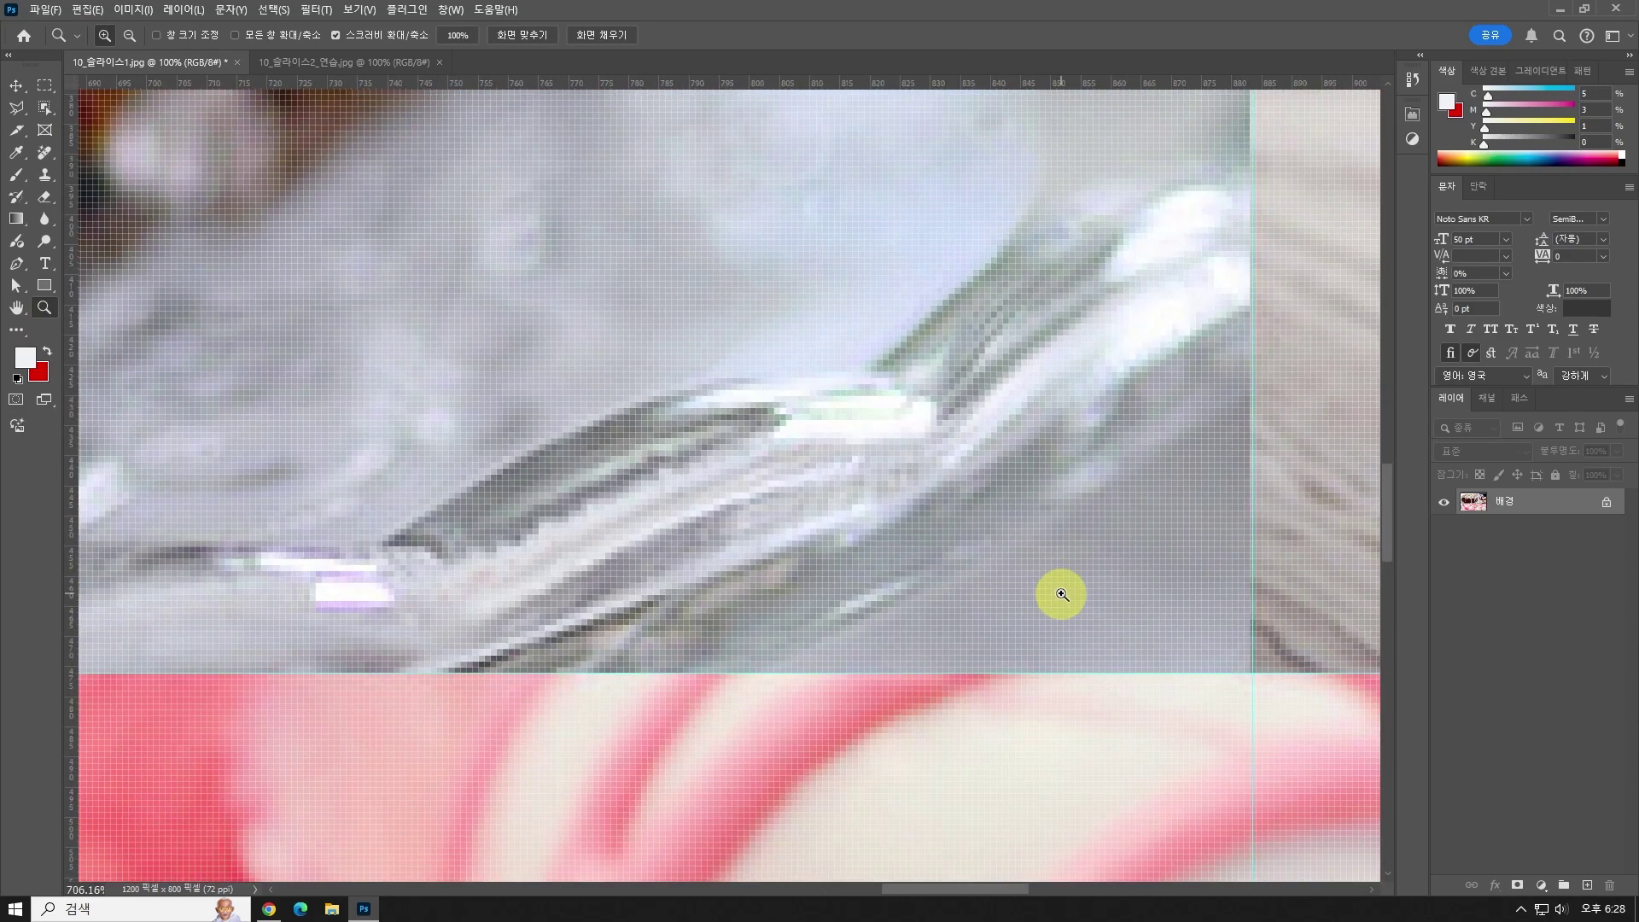
drag(1062, 594, 1196, 626)
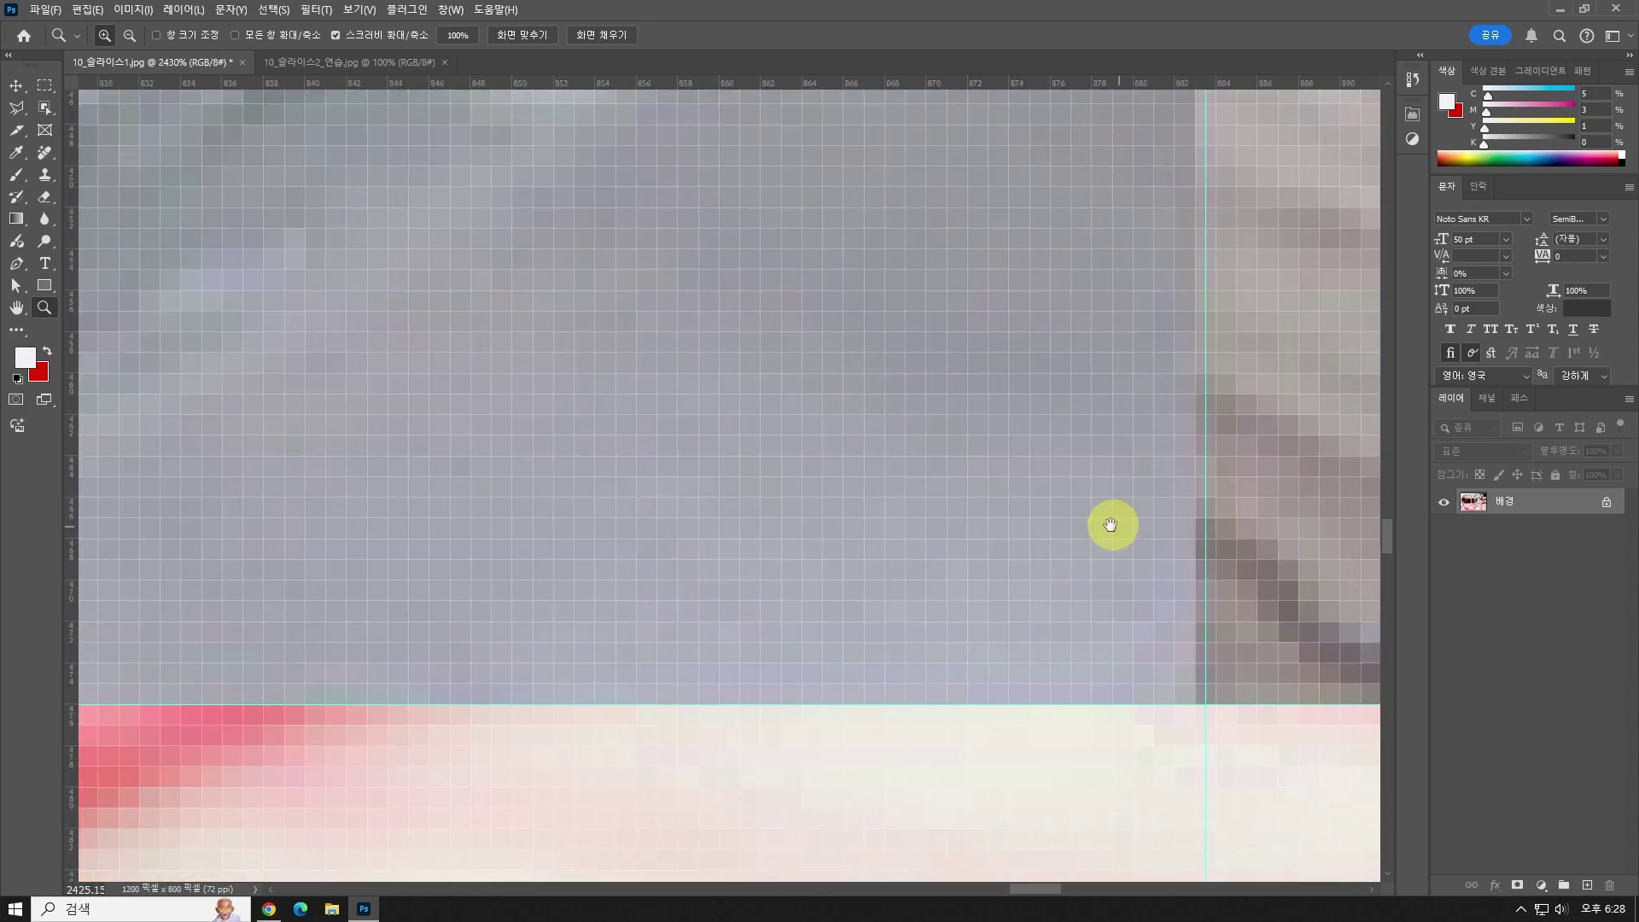
drag(1110, 524, 1005, 453)
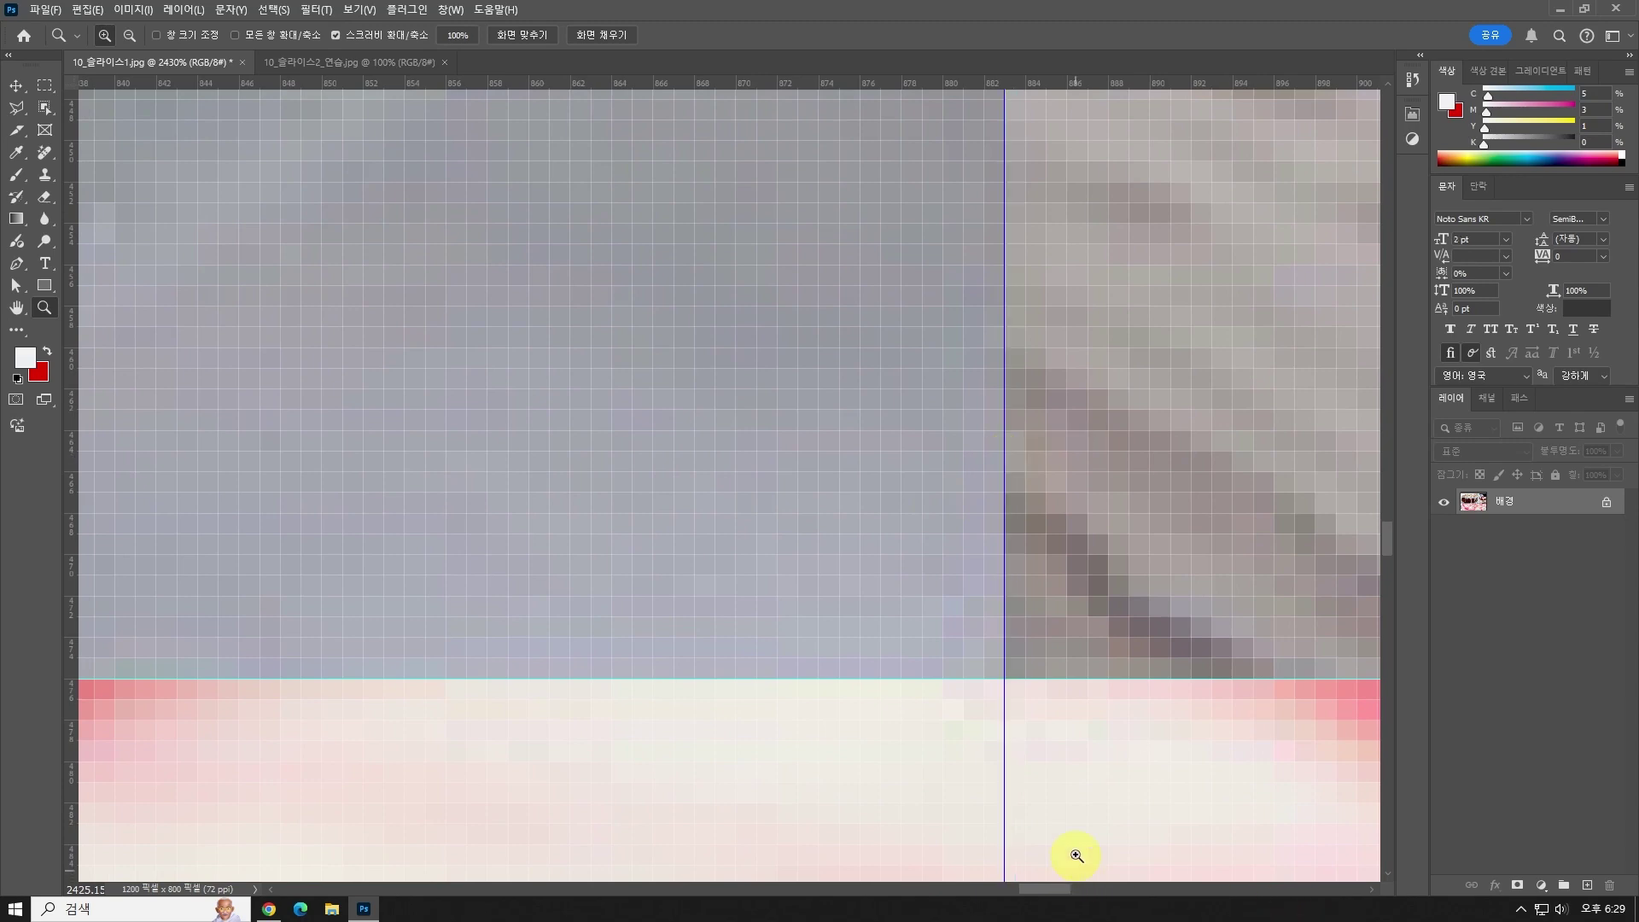
key(ctrl+1)
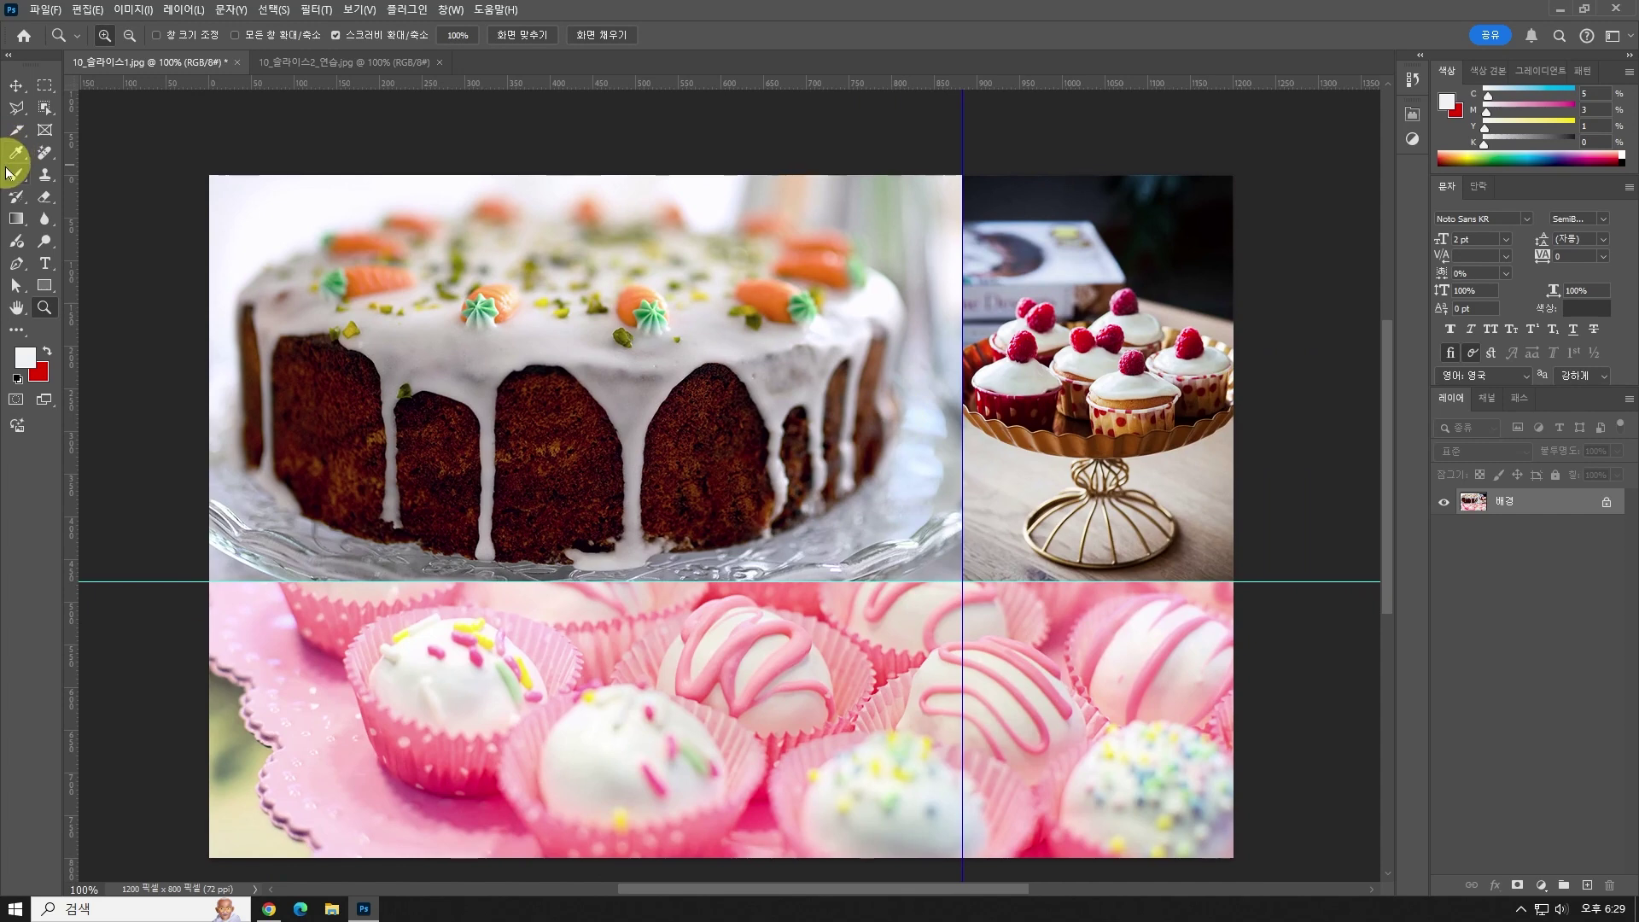
Draw a slice over the cake photo and one over the cupcake-stand photo, snapping both to the guides and document bounds.
click(16, 131)
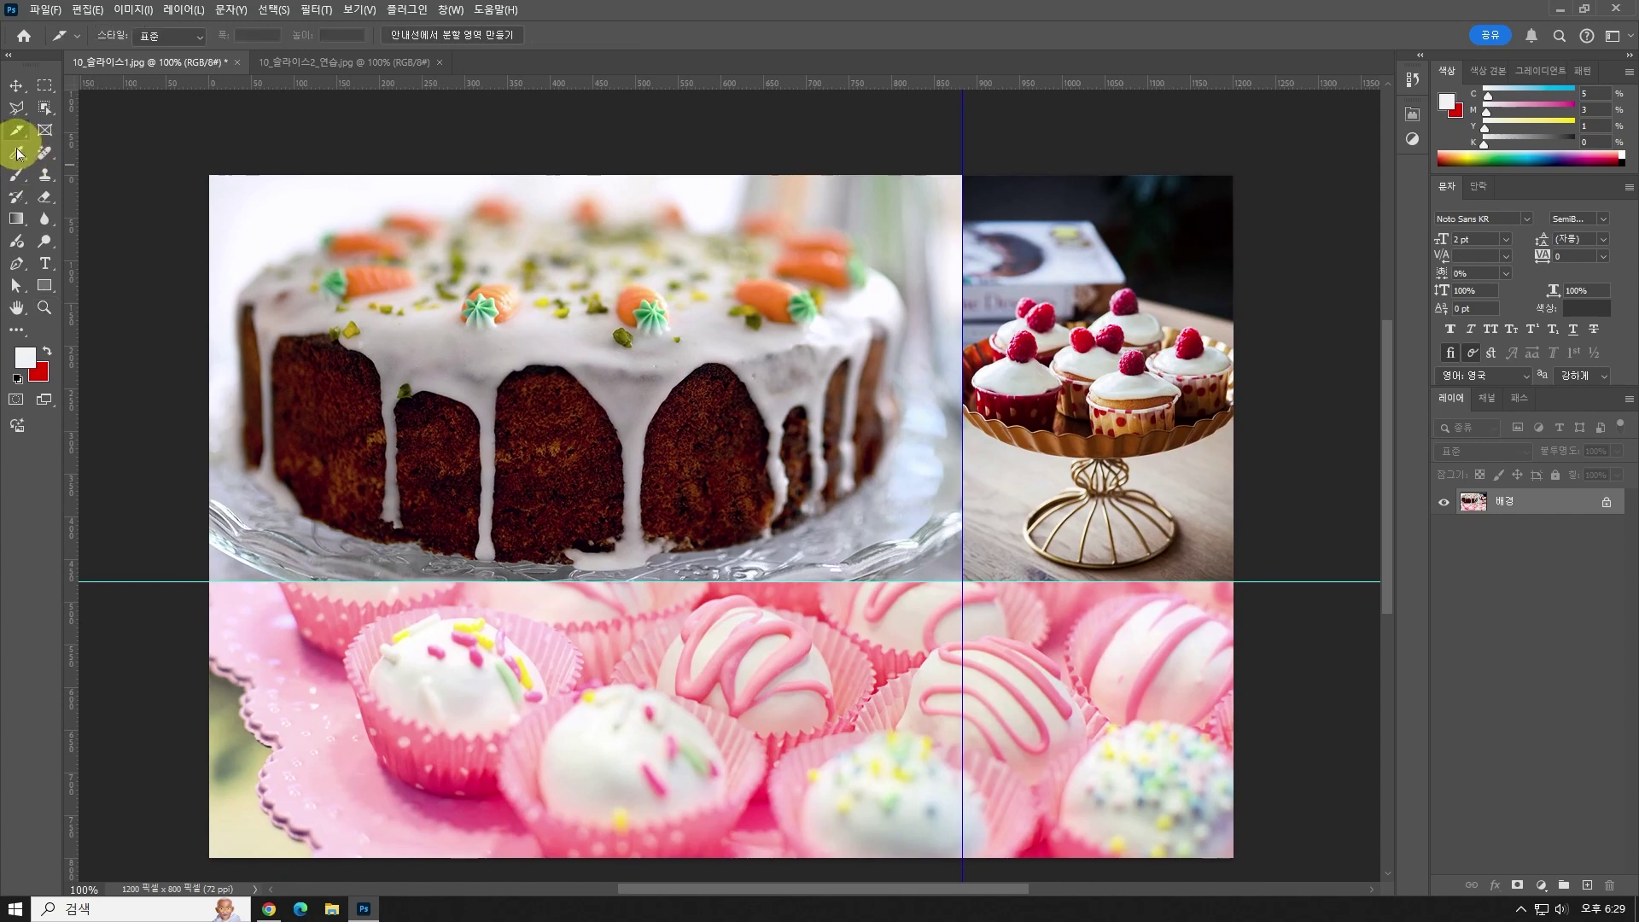
click(367, 10)
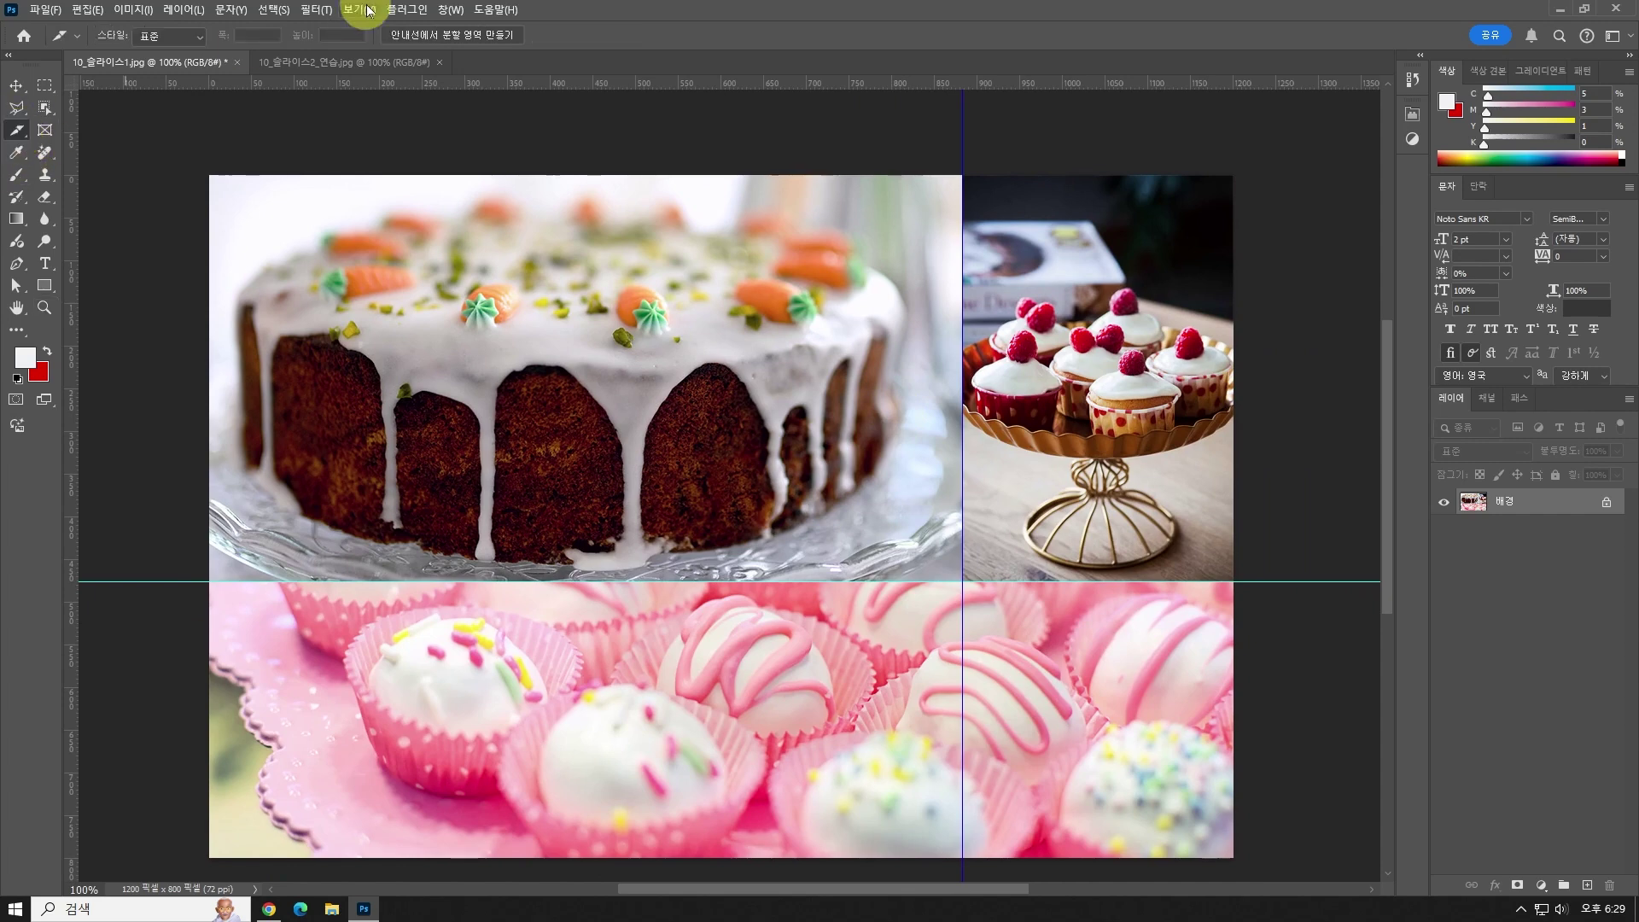
mouse_move(438, 431)
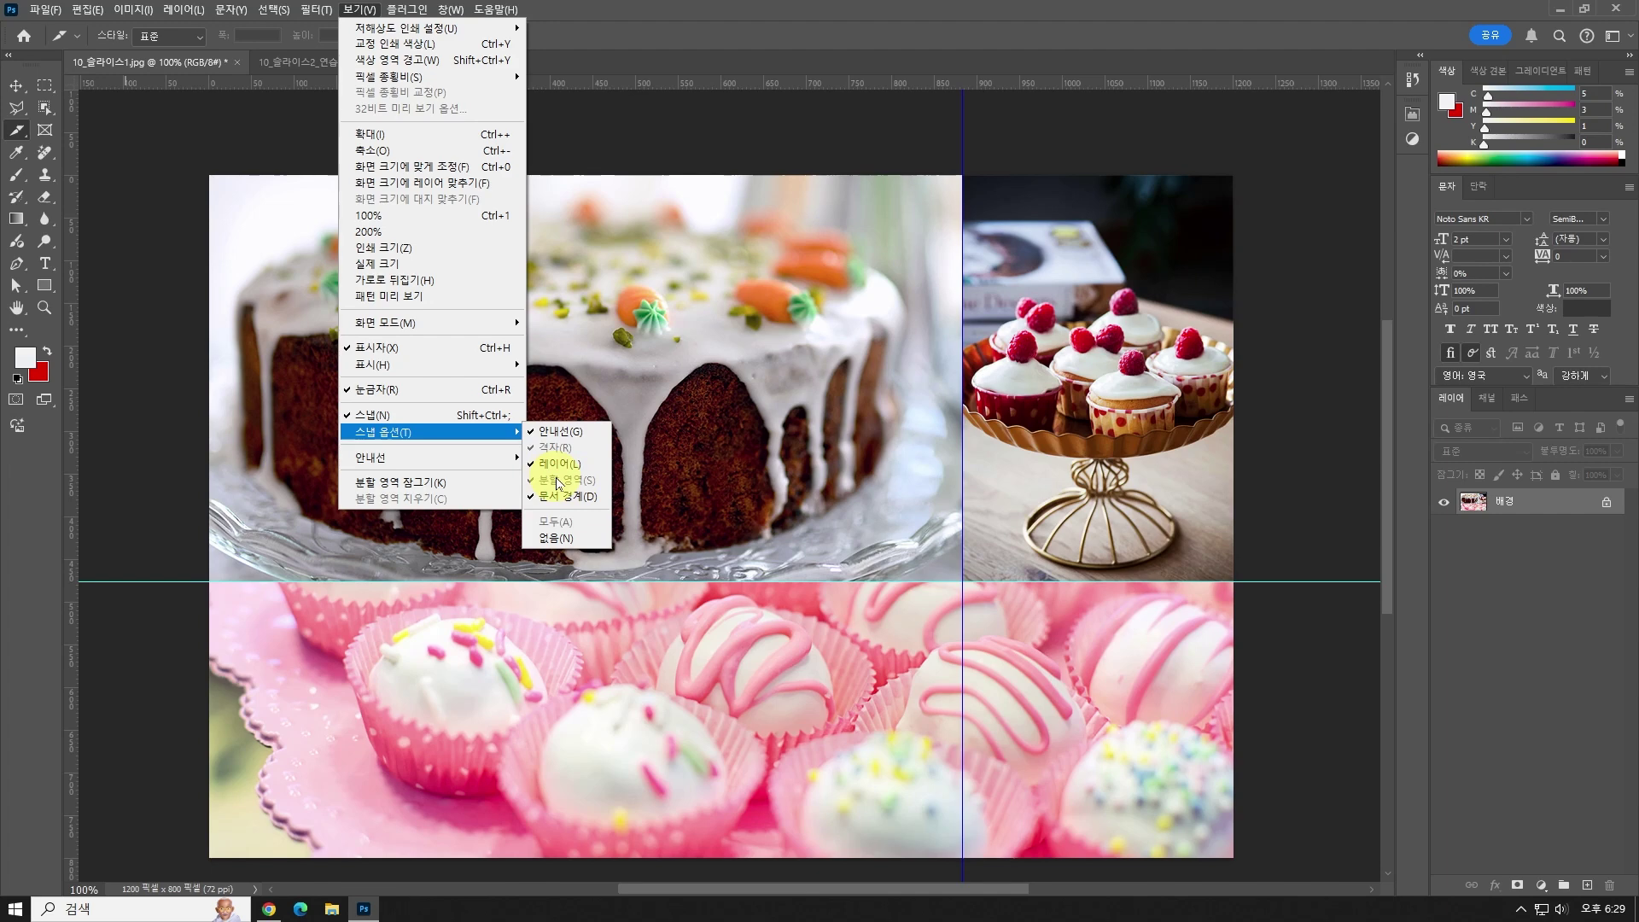
click(654, 7)
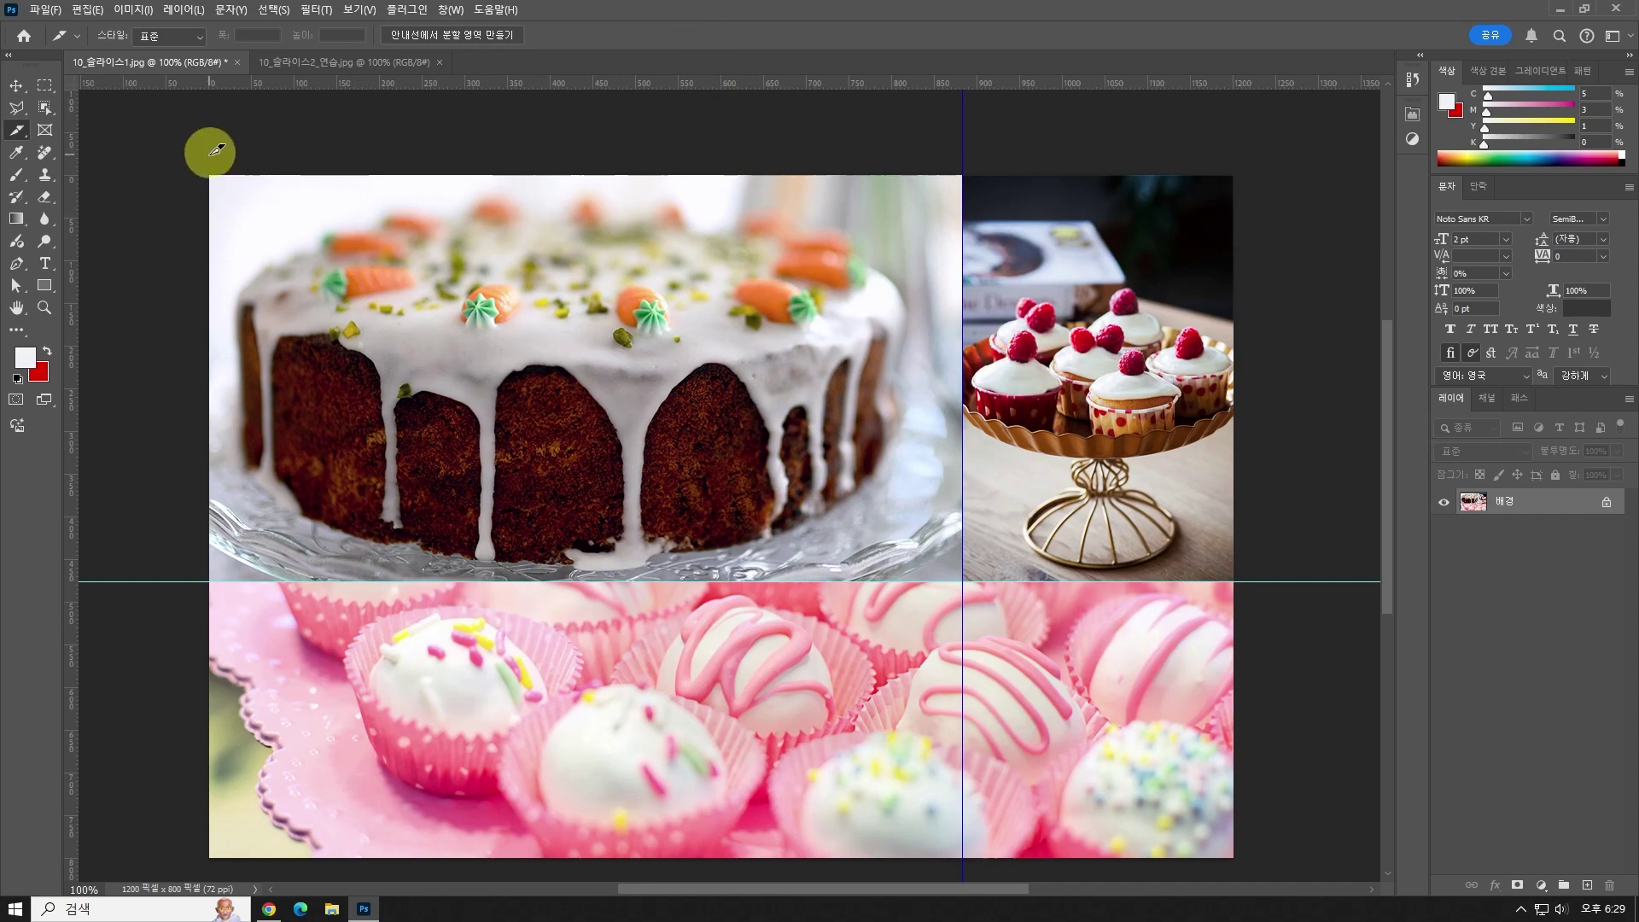
drag(216, 151, 970, 570)
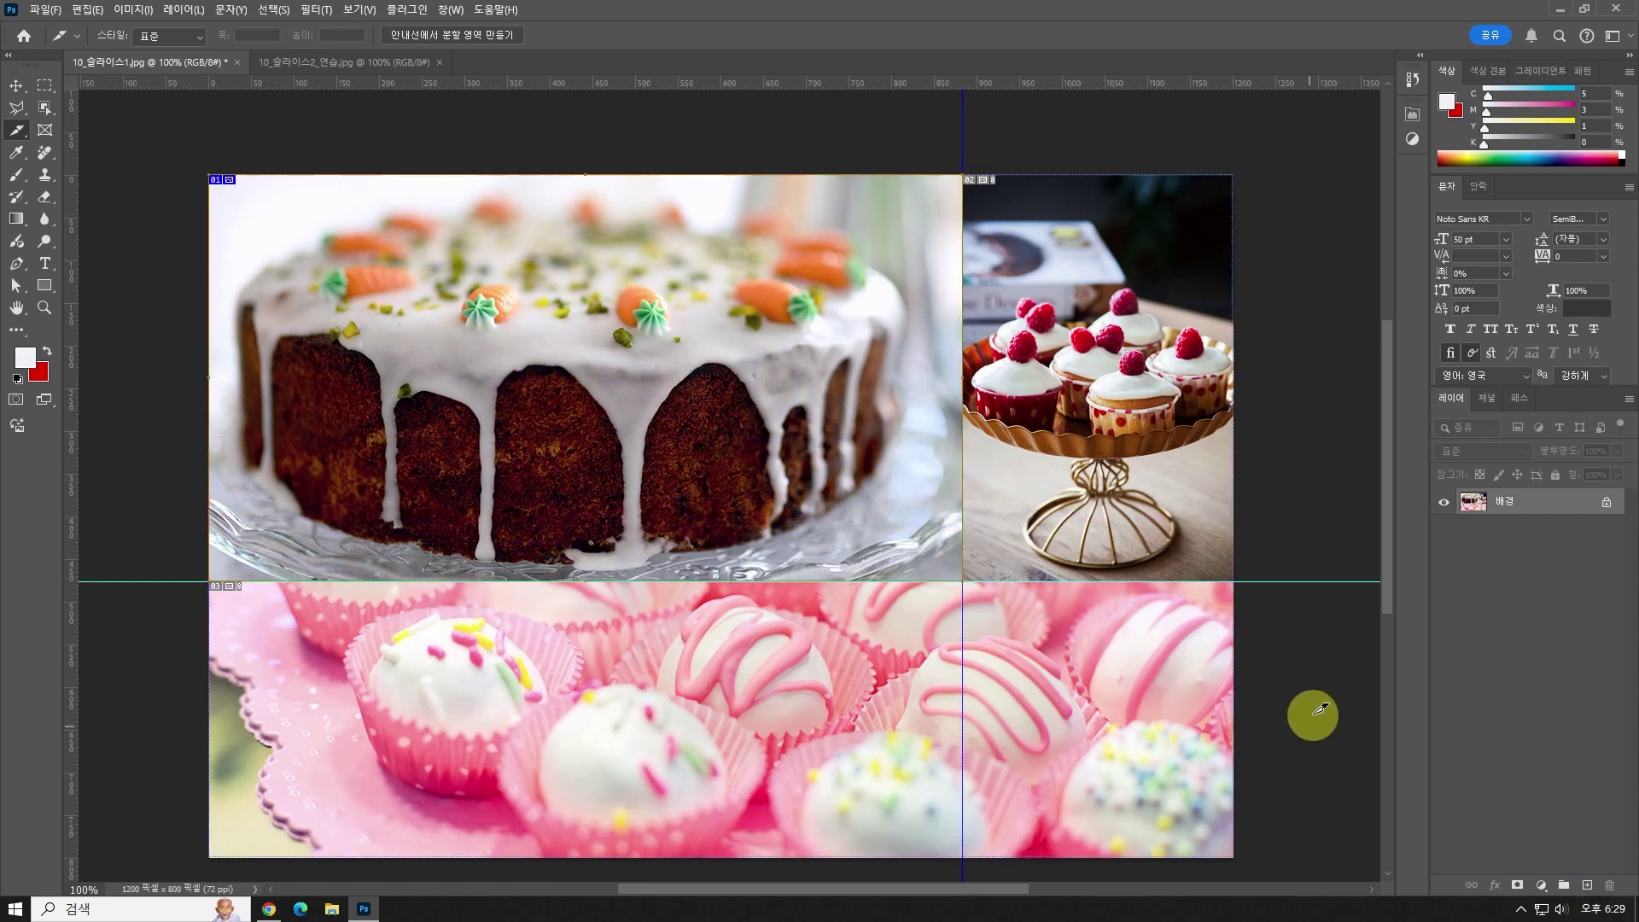
drag(1269, 145, 963, 581)
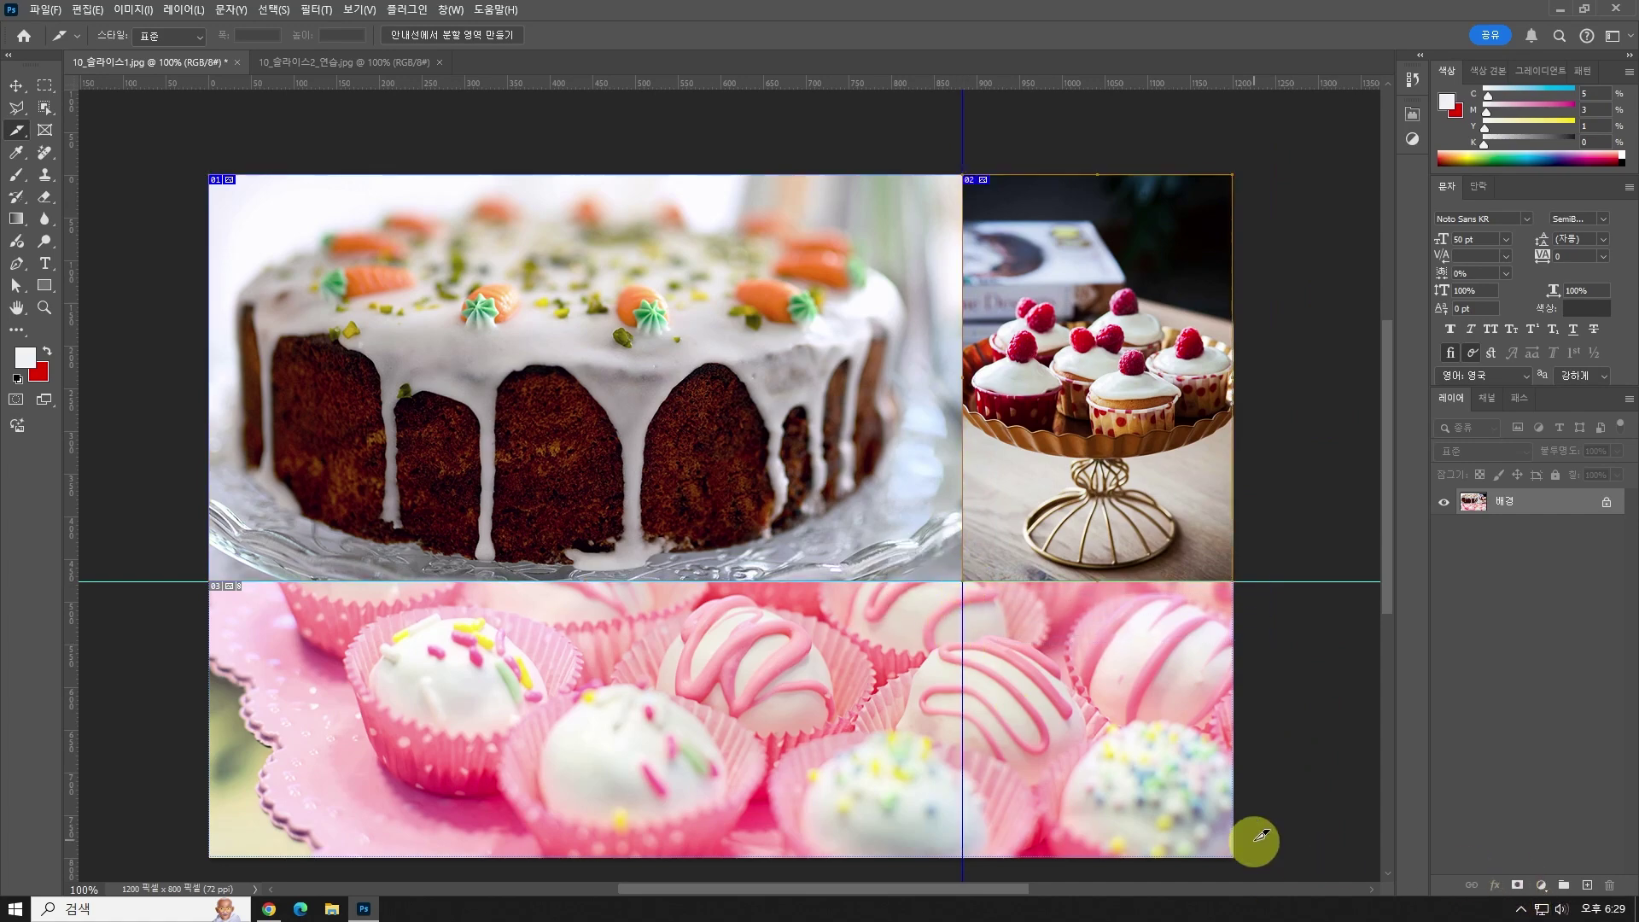
Check up close that the new slice edges match the guides at their intersection.
click(51, 314)
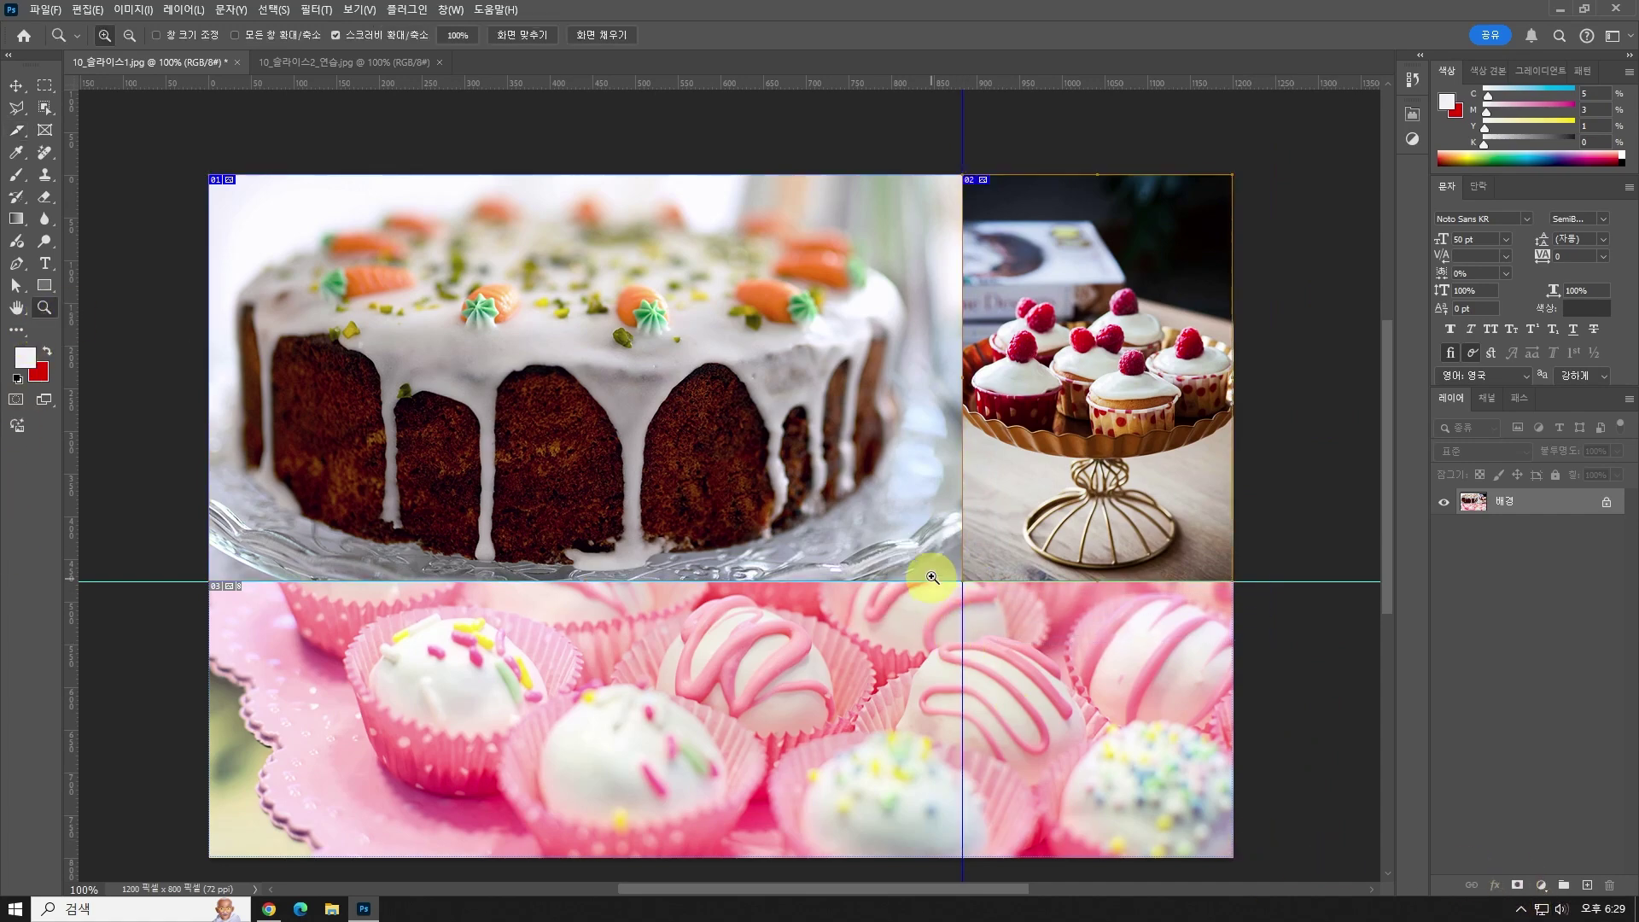
drag(933, 575, 1074, 631)
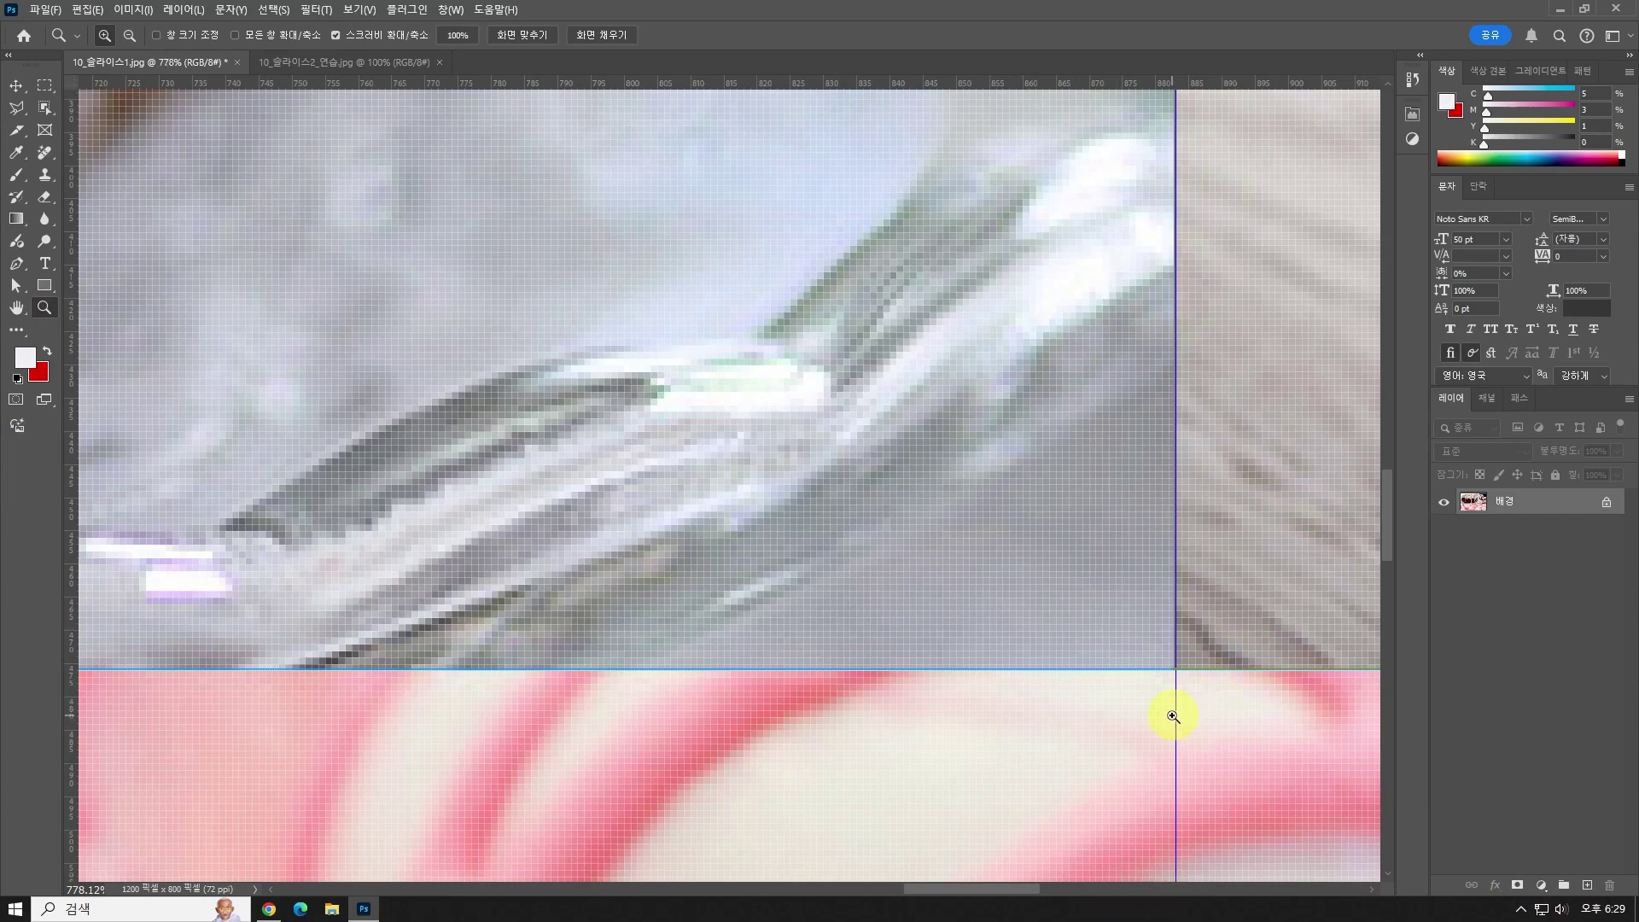
key(ctrl+1)
drag(685, 347, 894, 381)
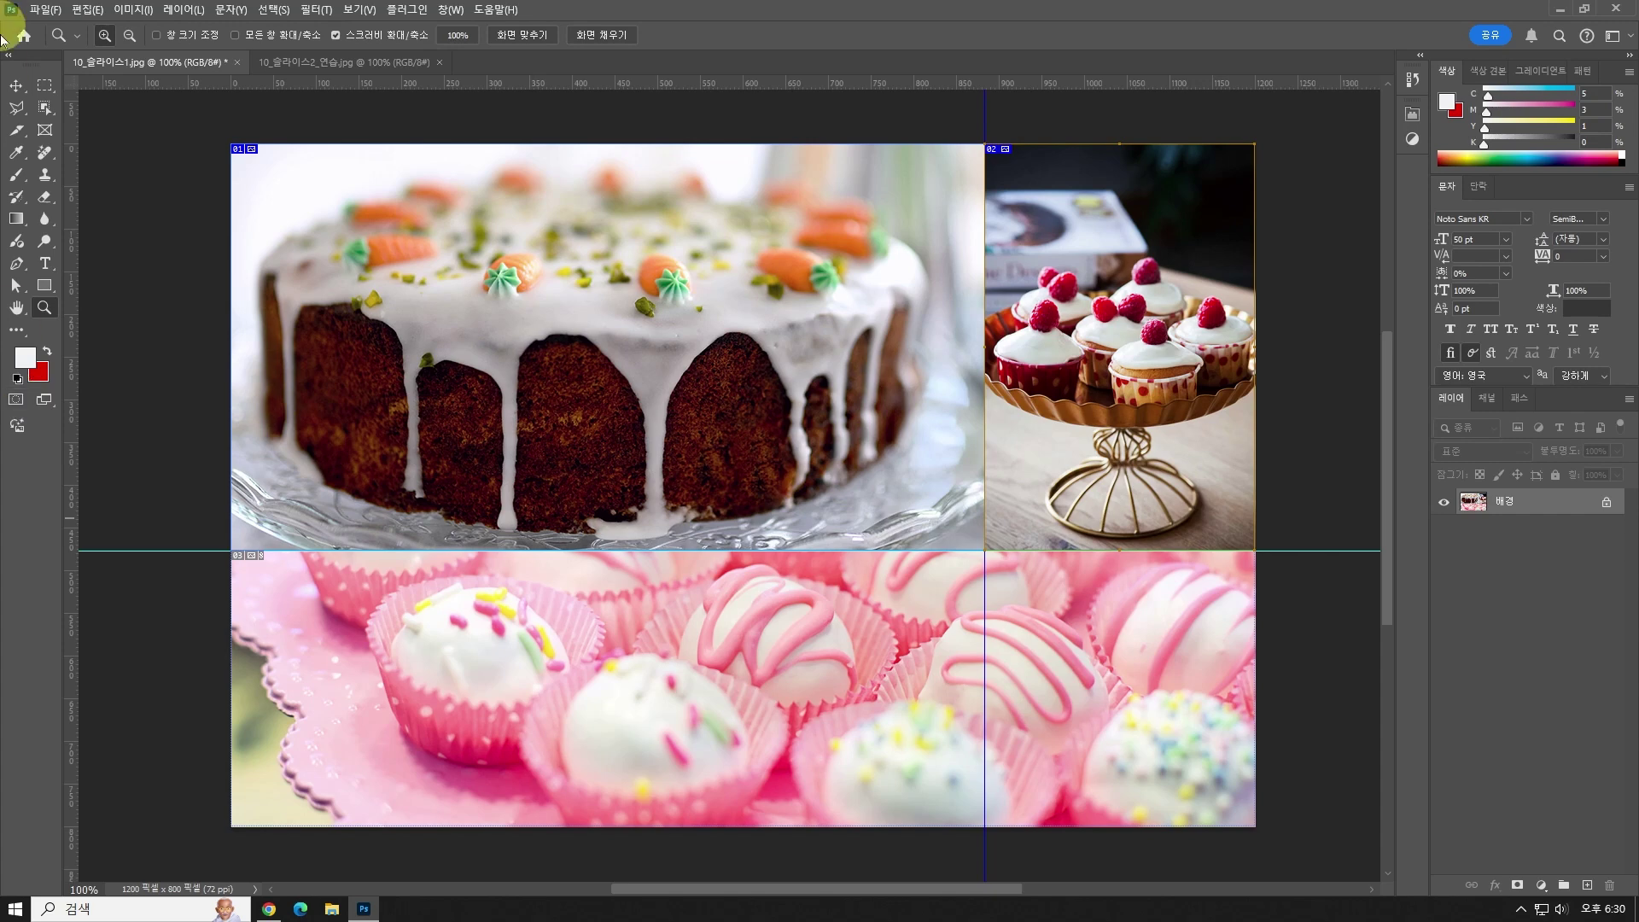
Clear the existing slices and generate new slices automatically from the guides.
click(19, 134)
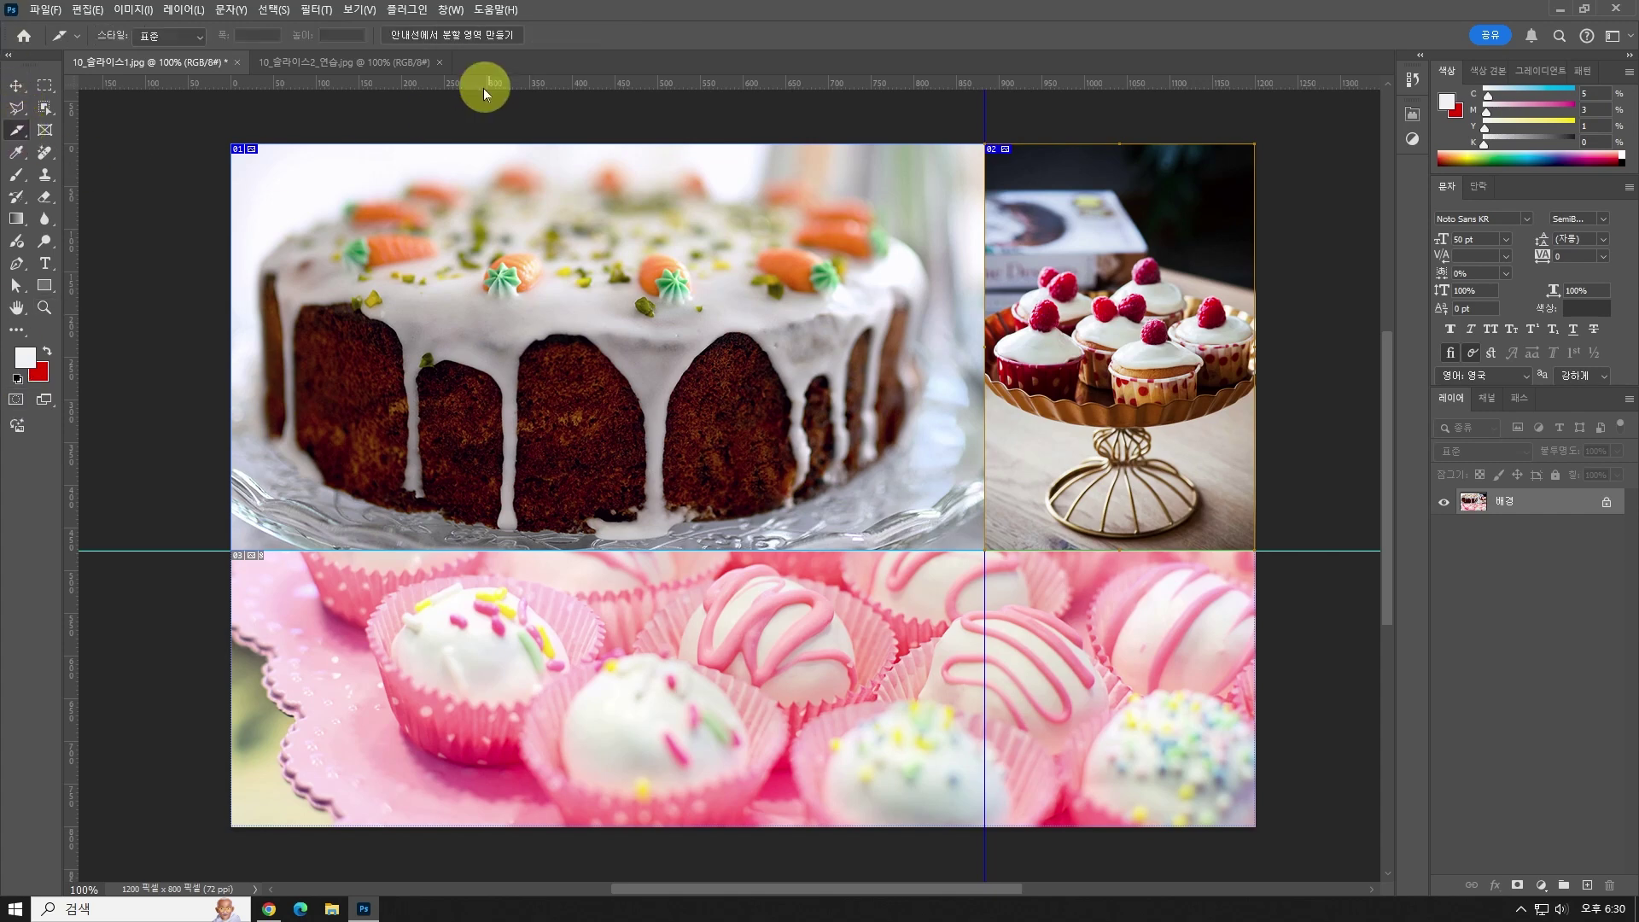
click(360, 11)
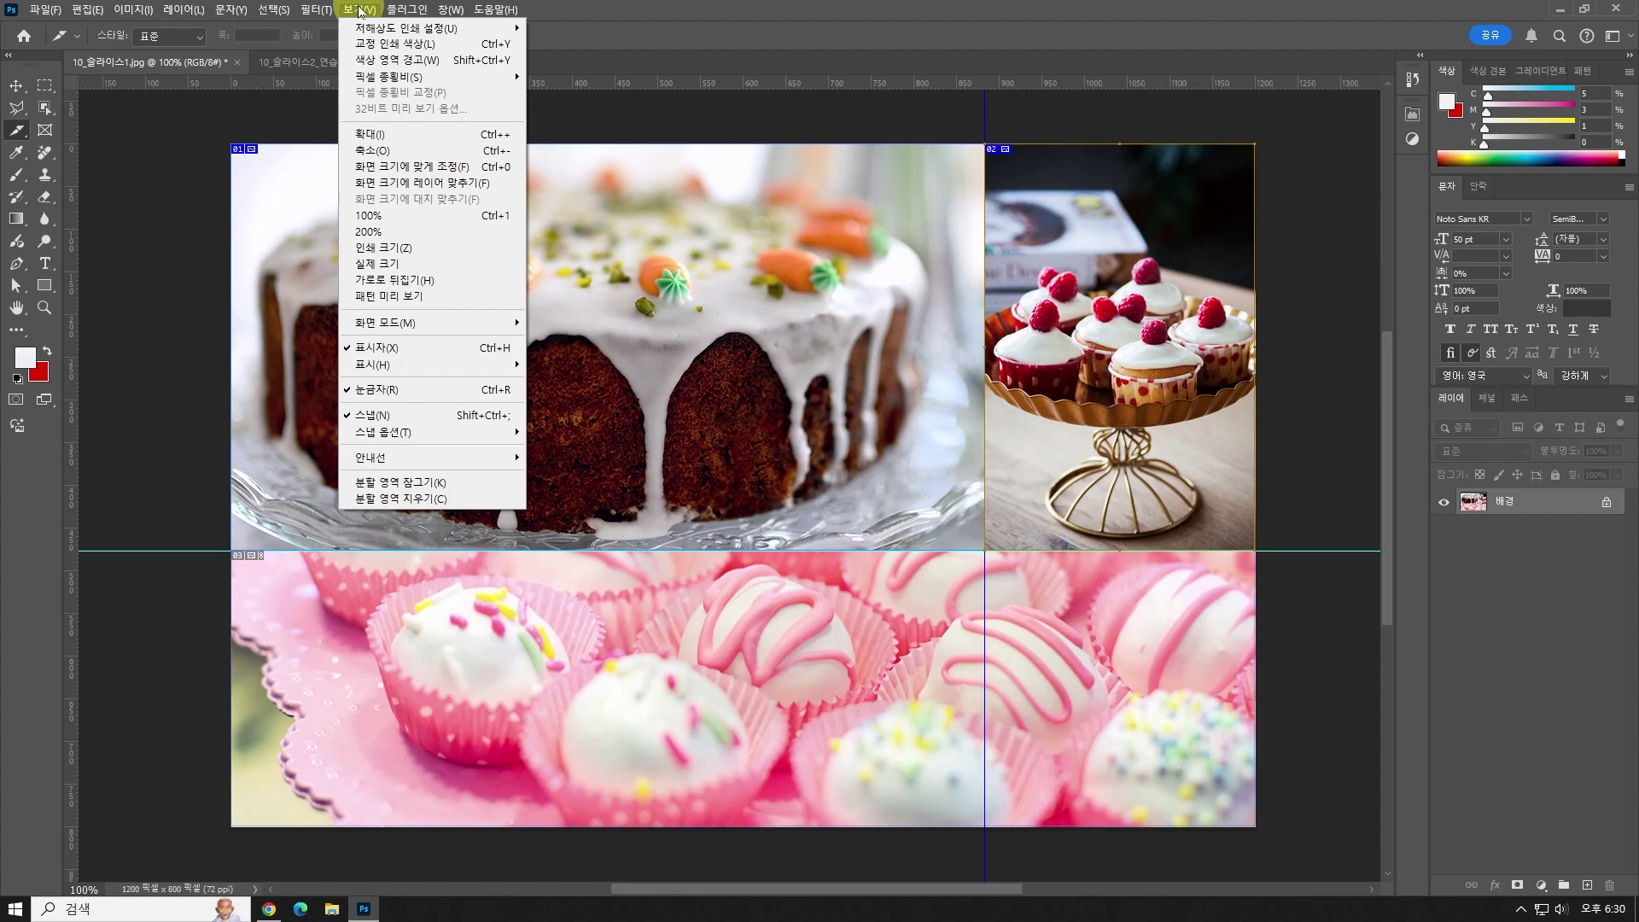
click(435, 502)
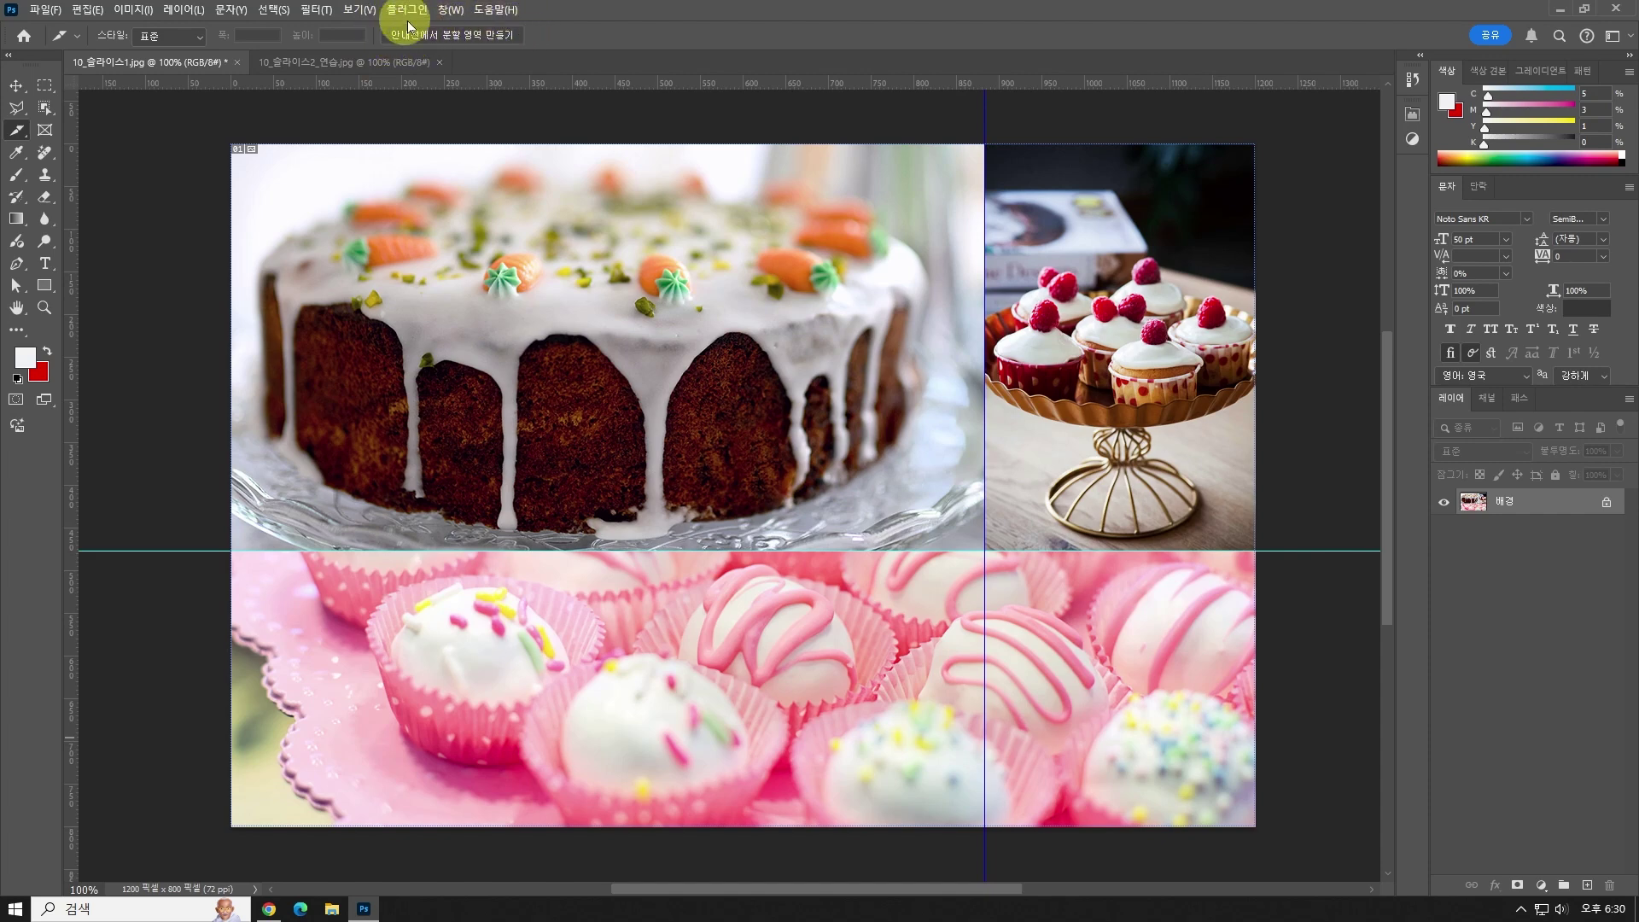
click(494, 36)
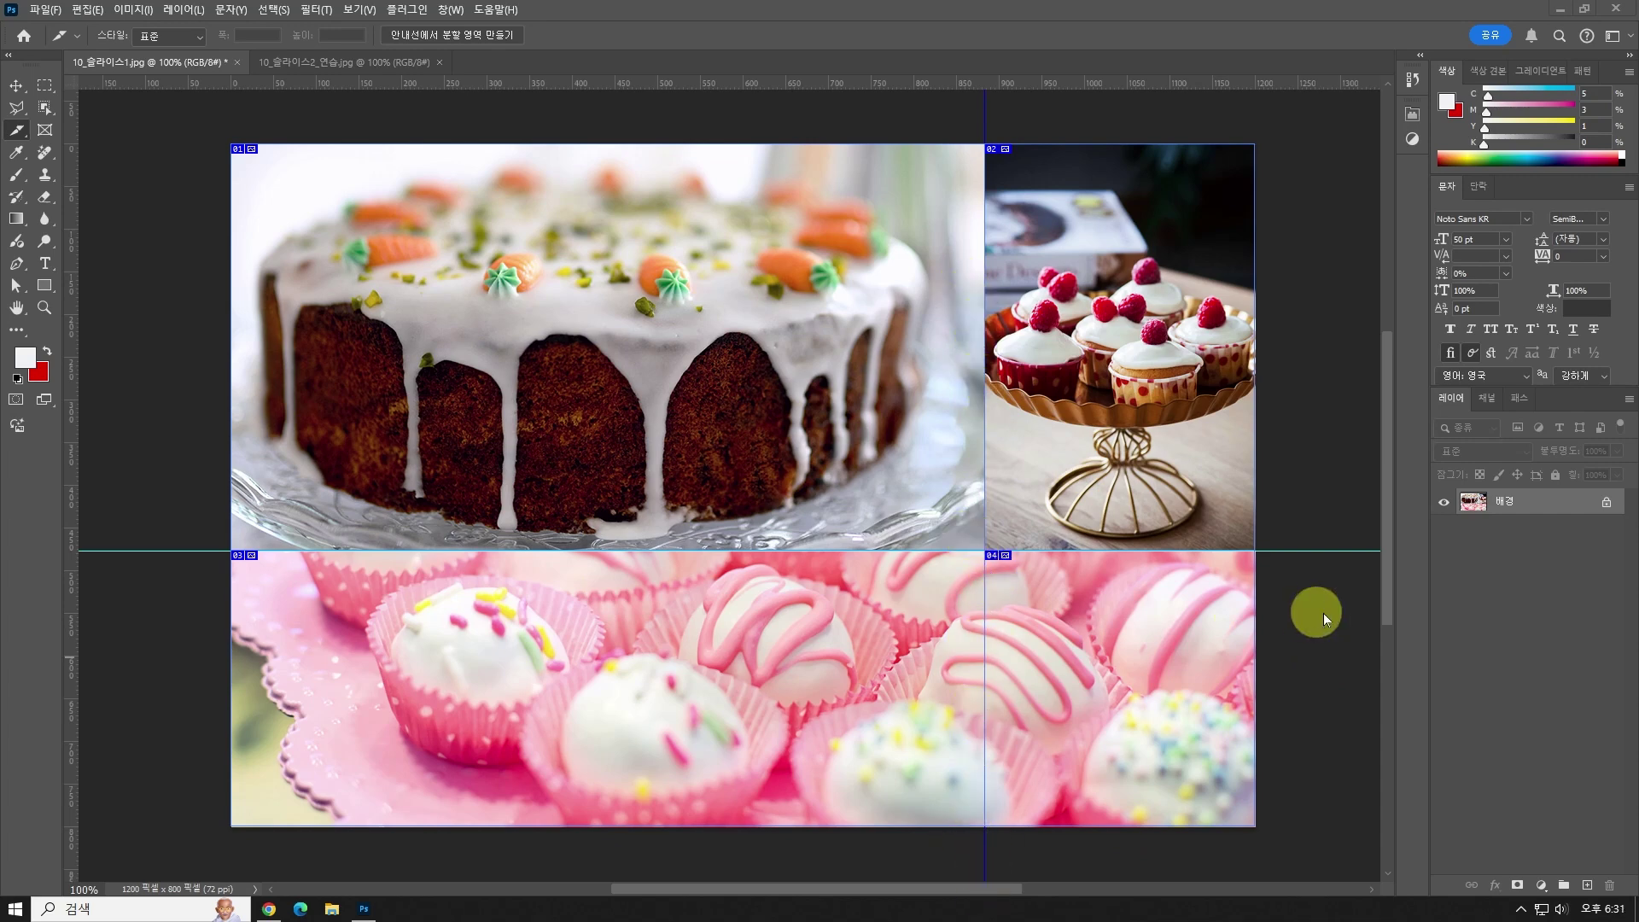
Delete the extra slice over the pink photo's right end and extend the remaining slice across the photo's full width.
right_click(16, 134)
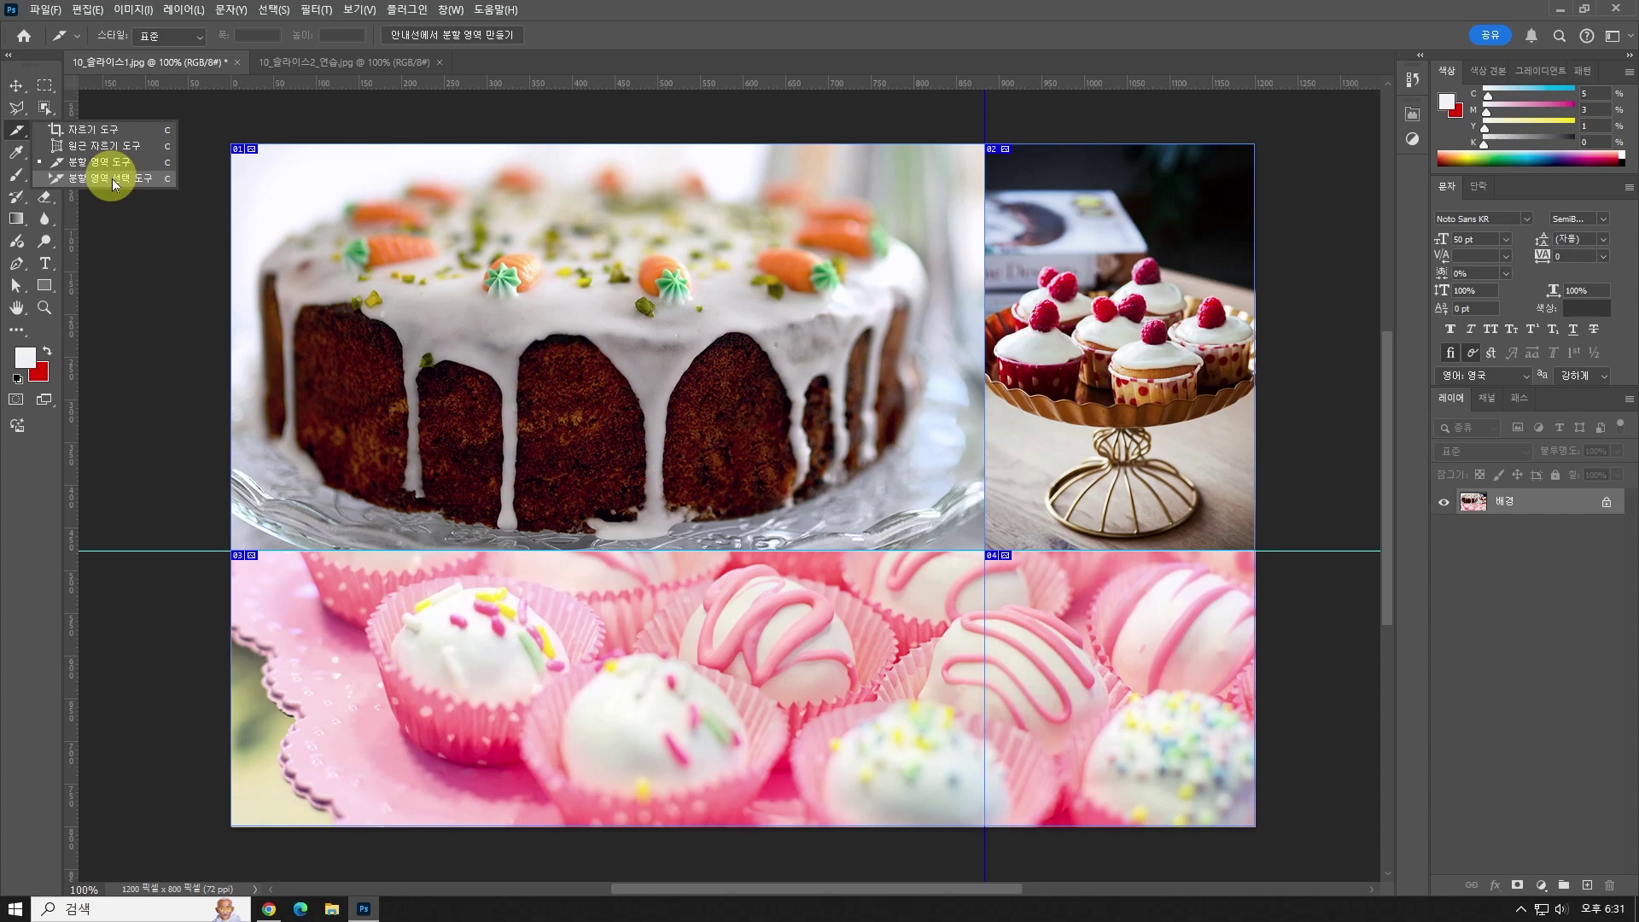
click(111, 177)
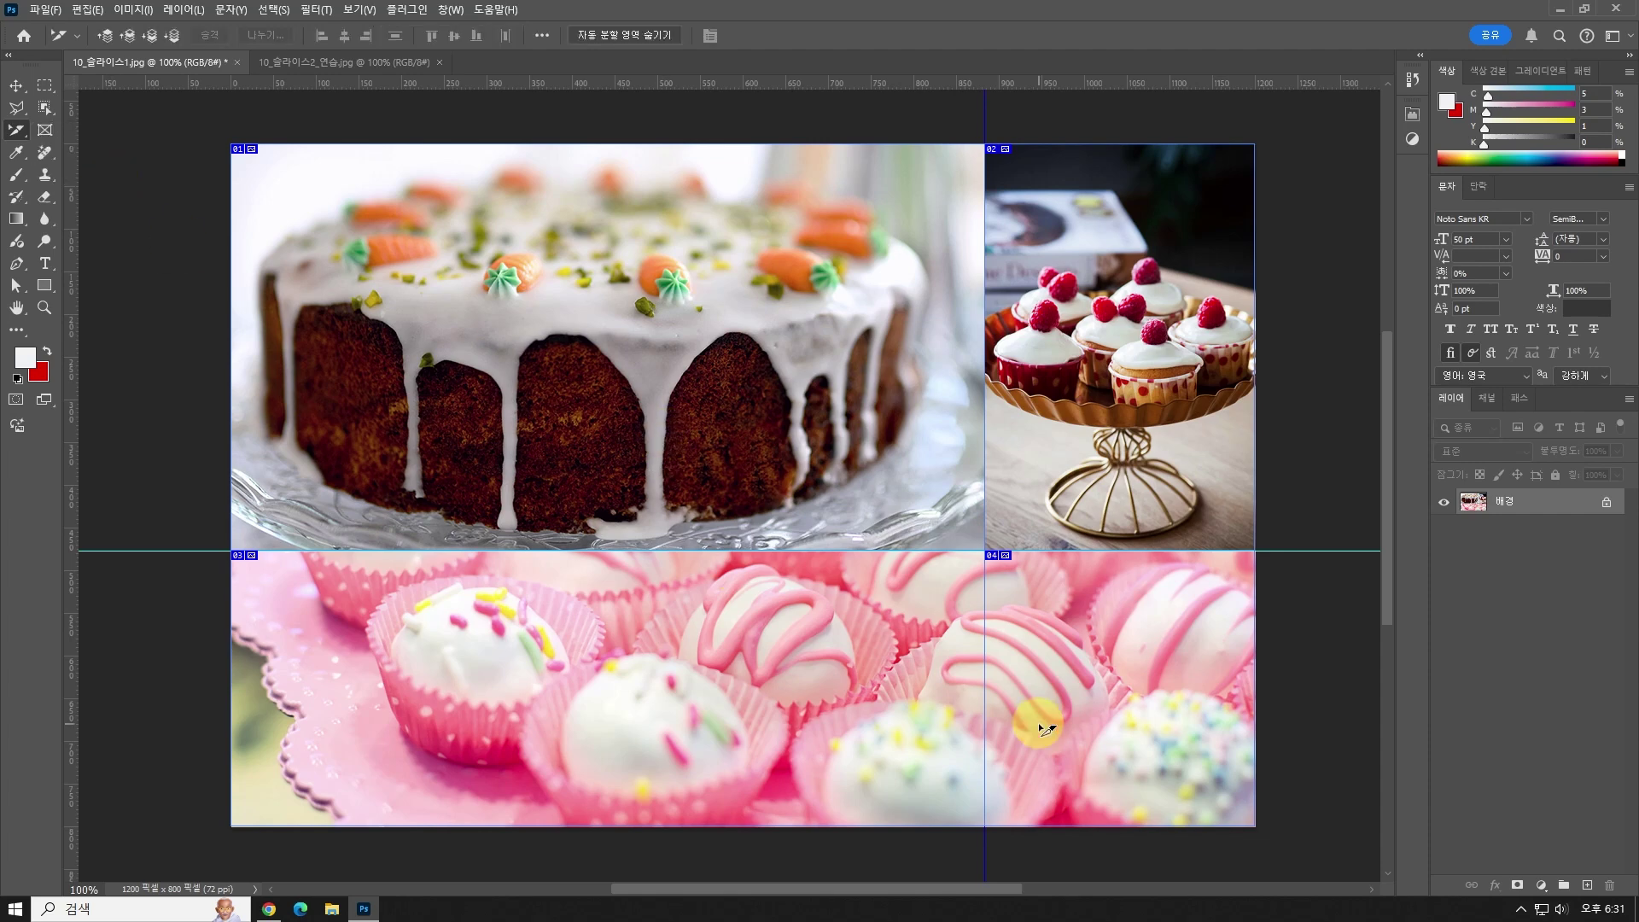
click(1079, 652)
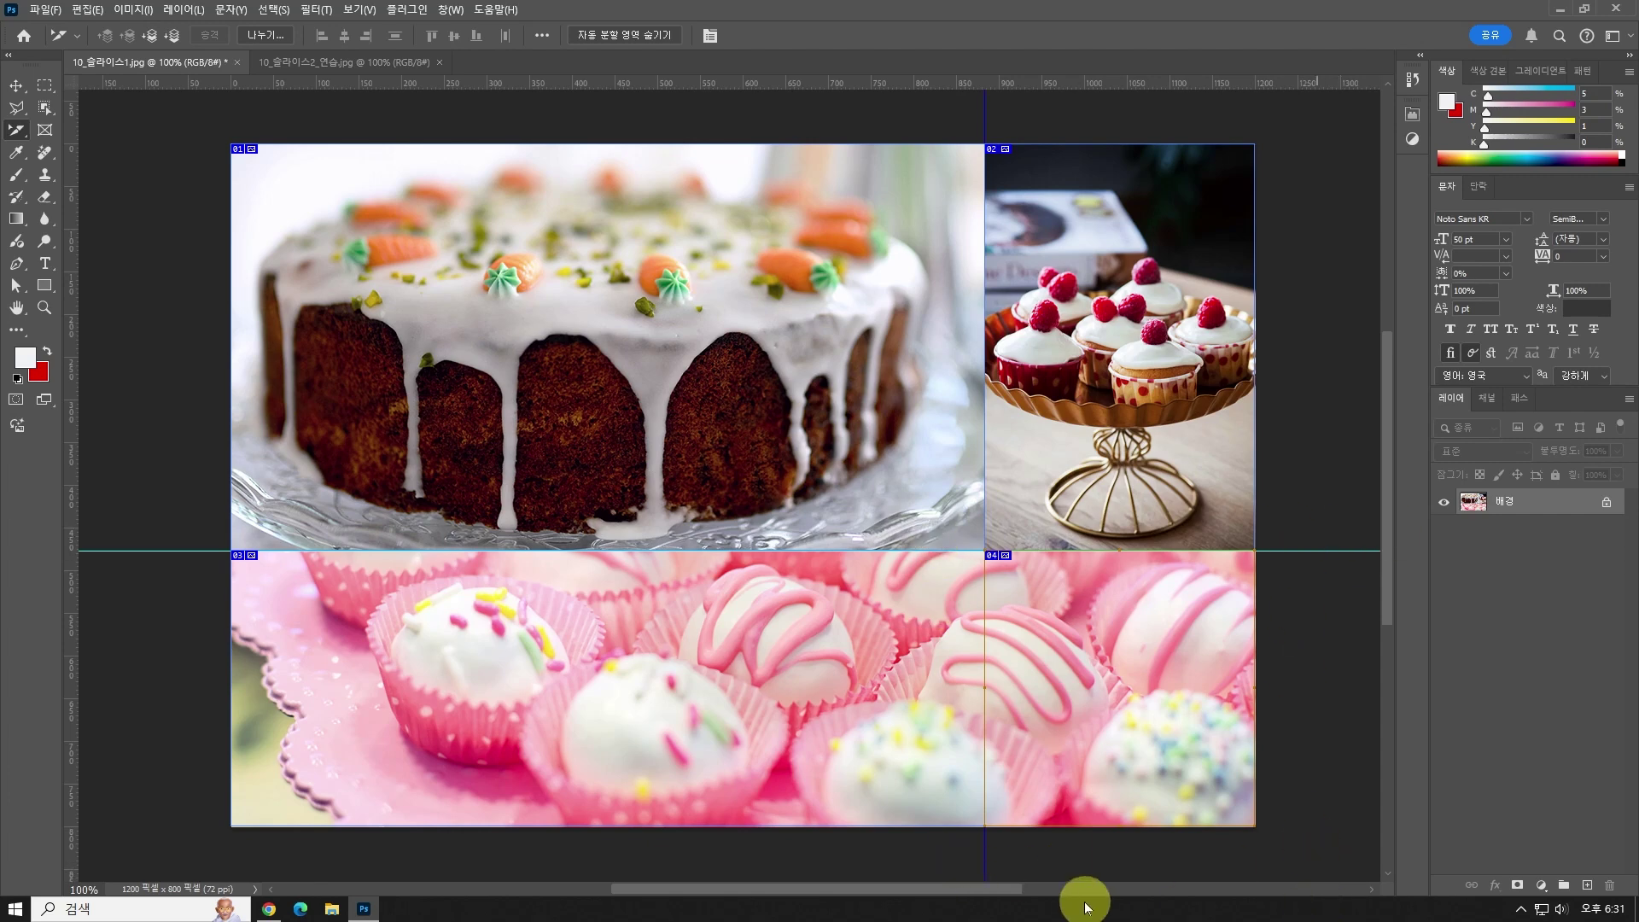
click(802, 760)
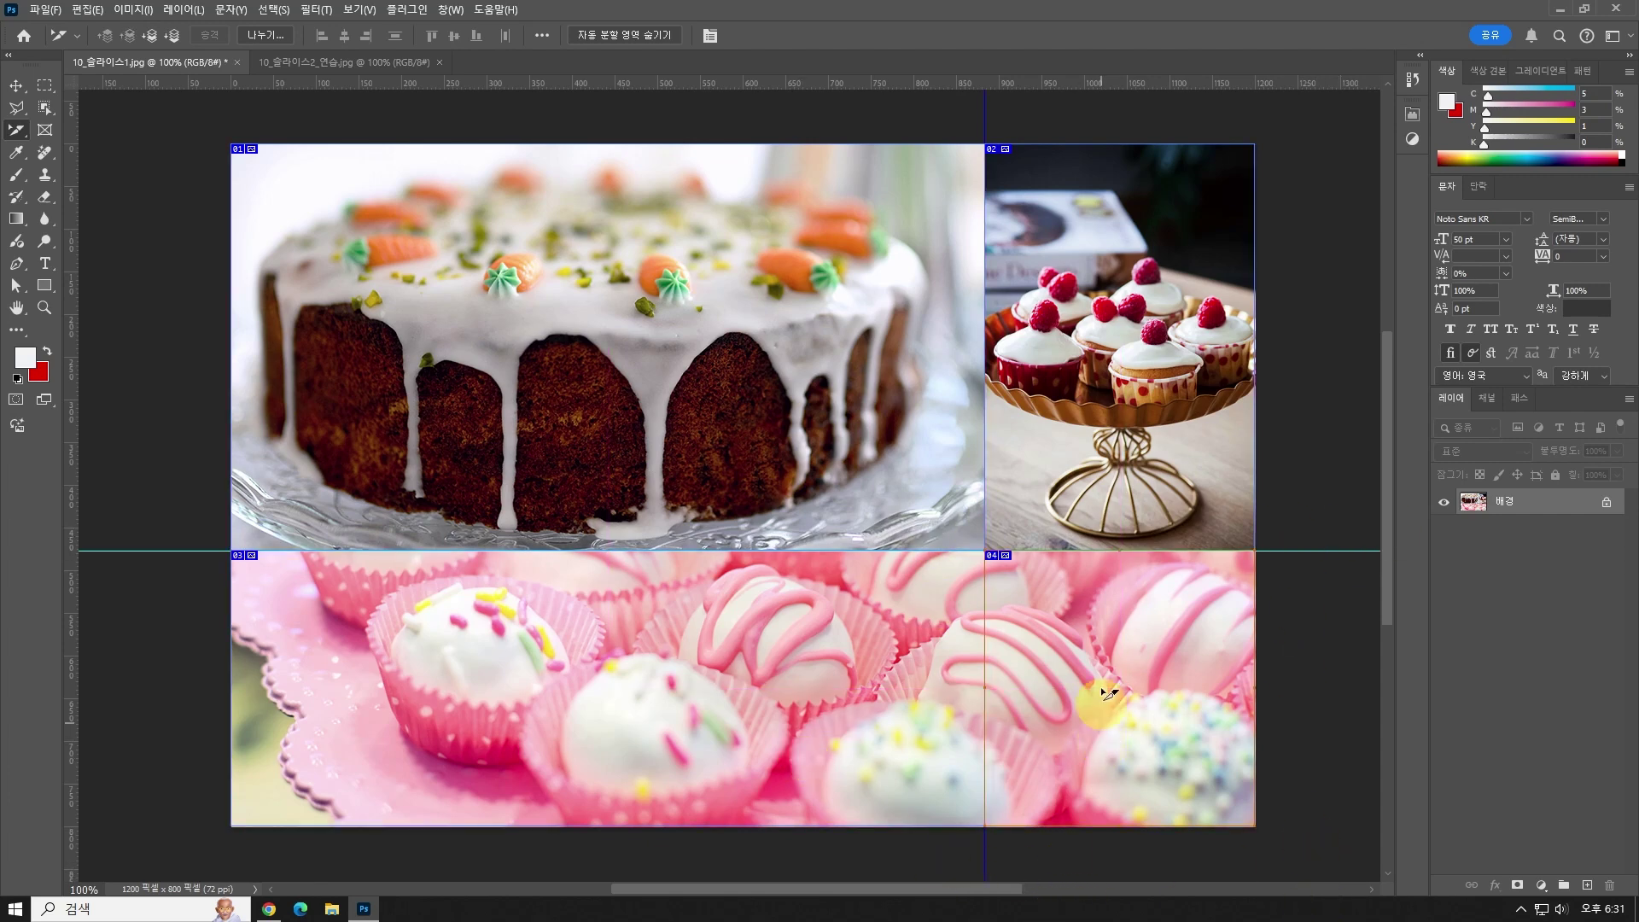
click(1063, 781)
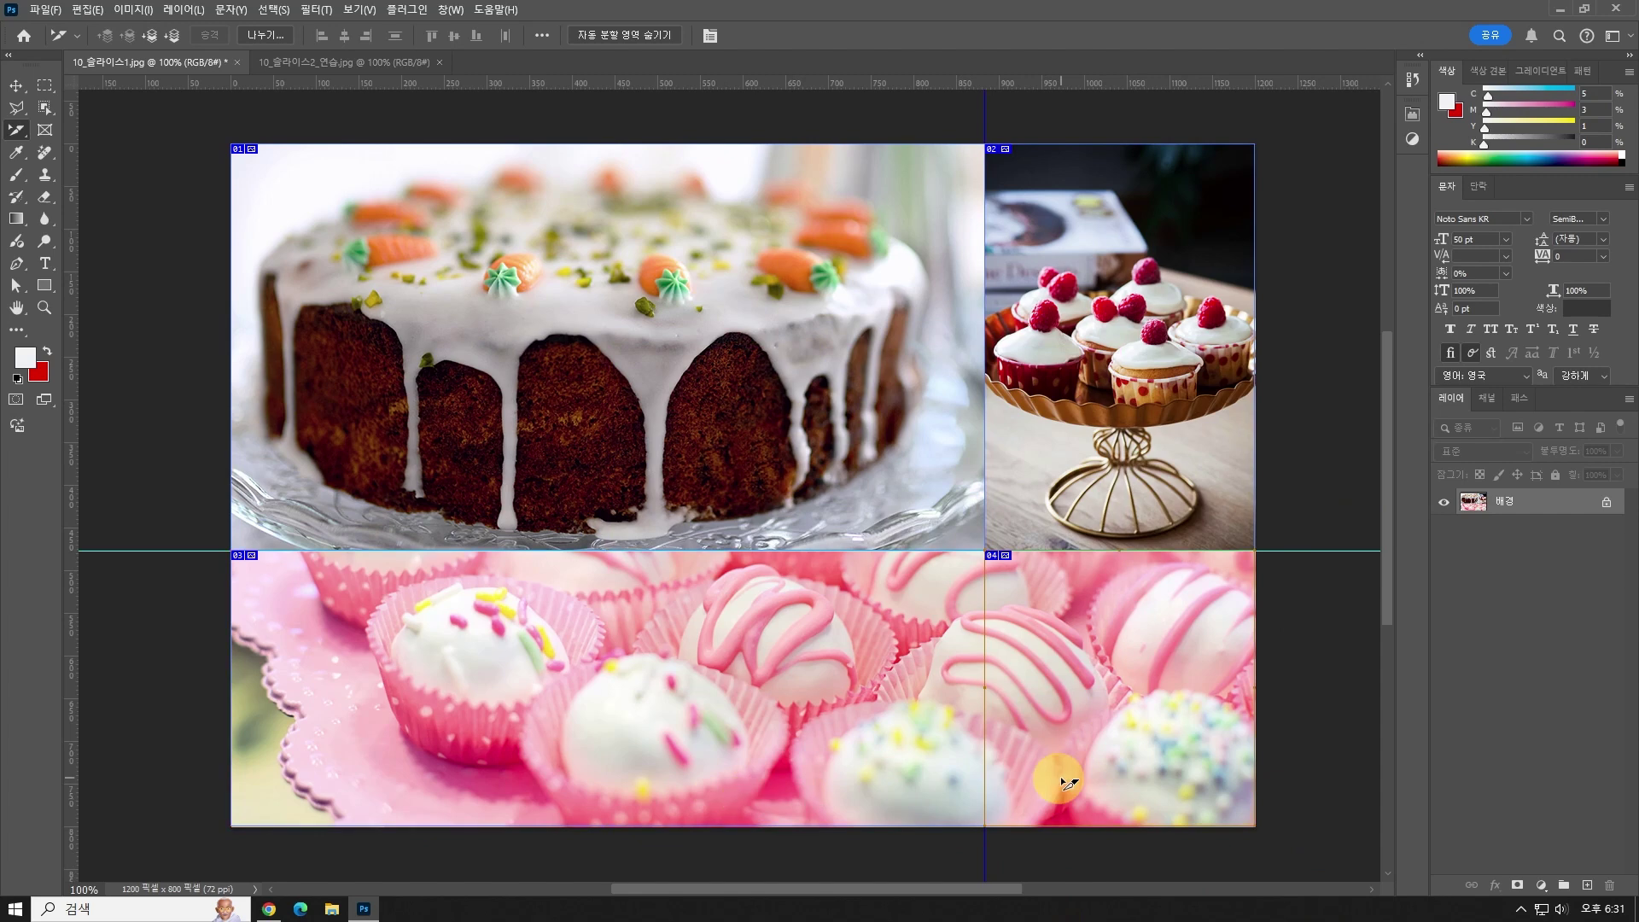
click(359, 9)
click(435, 501)
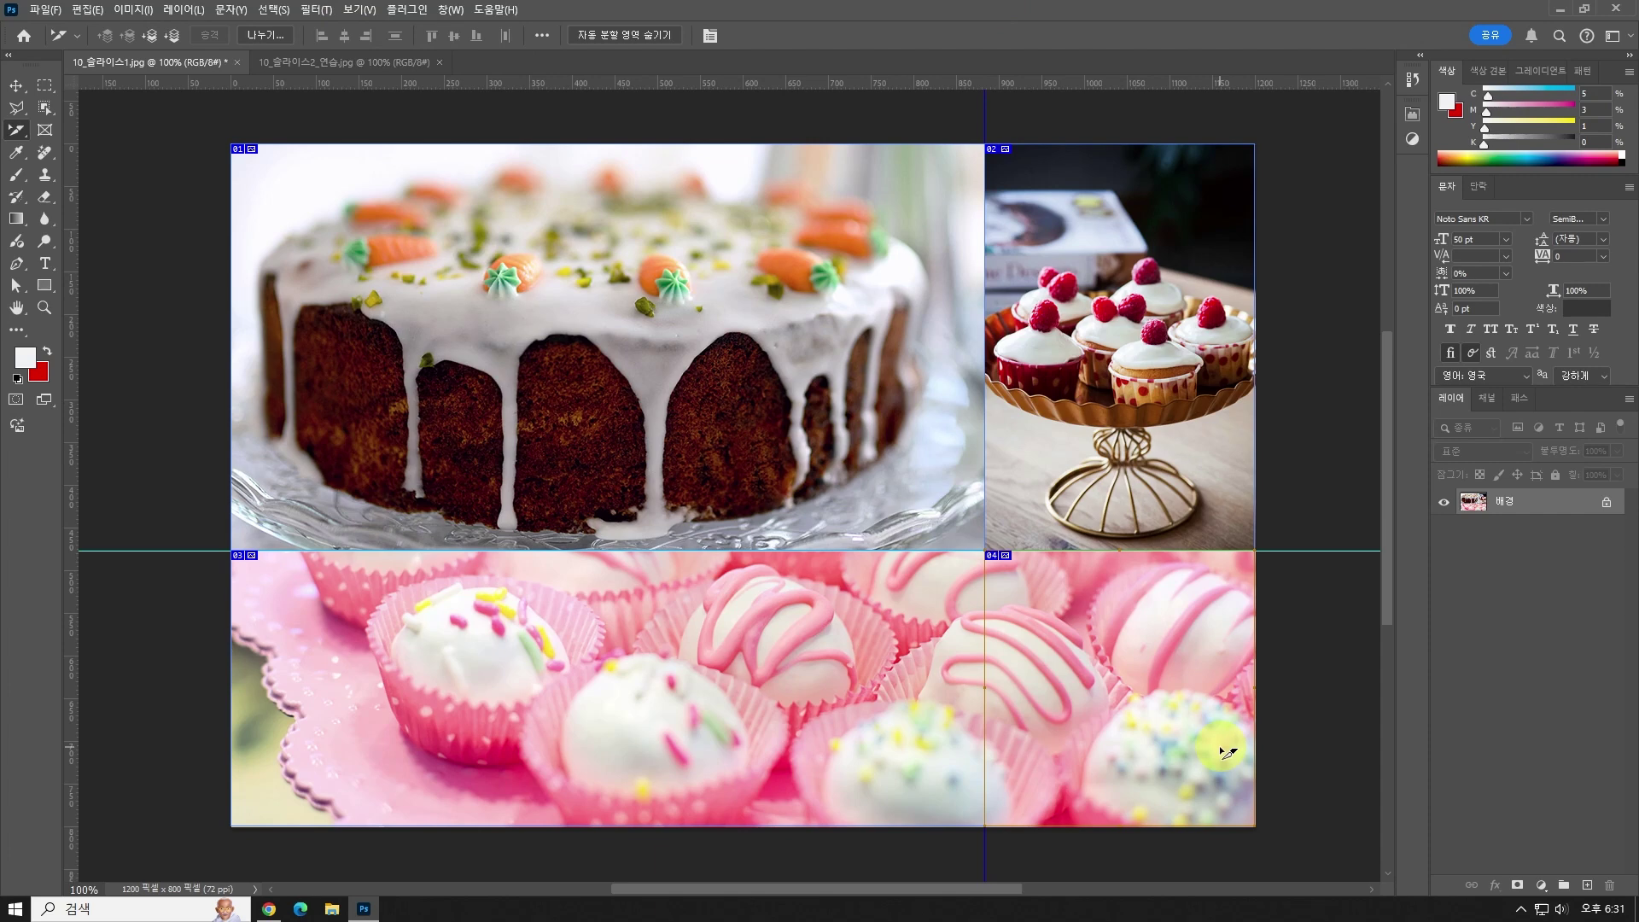
key(Delete)
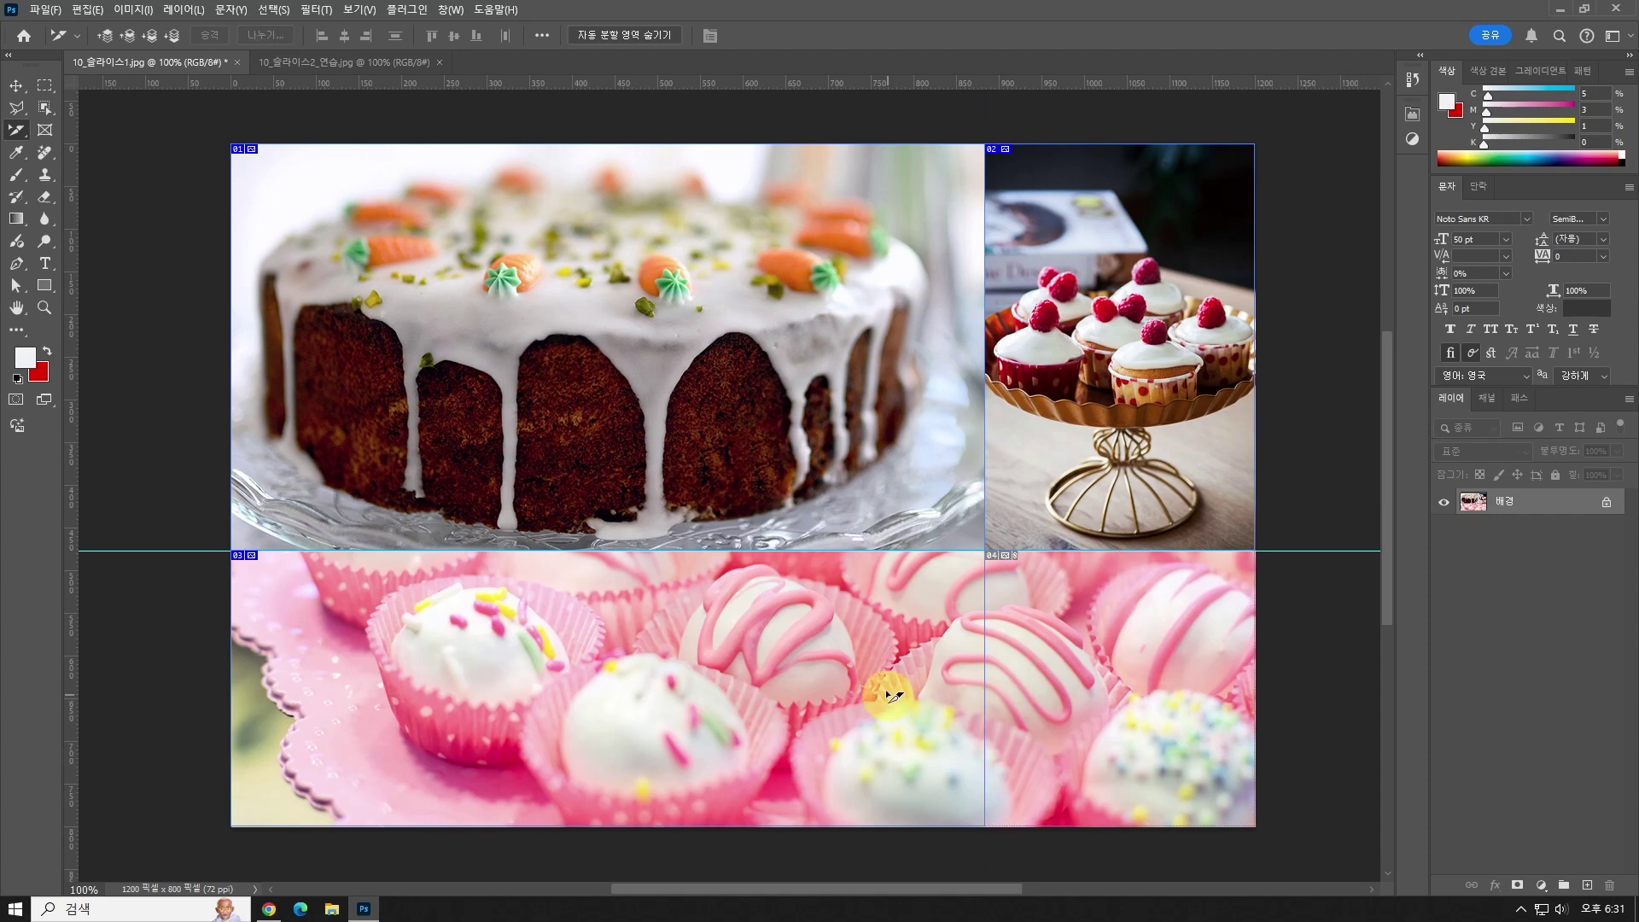
click(627, 657)
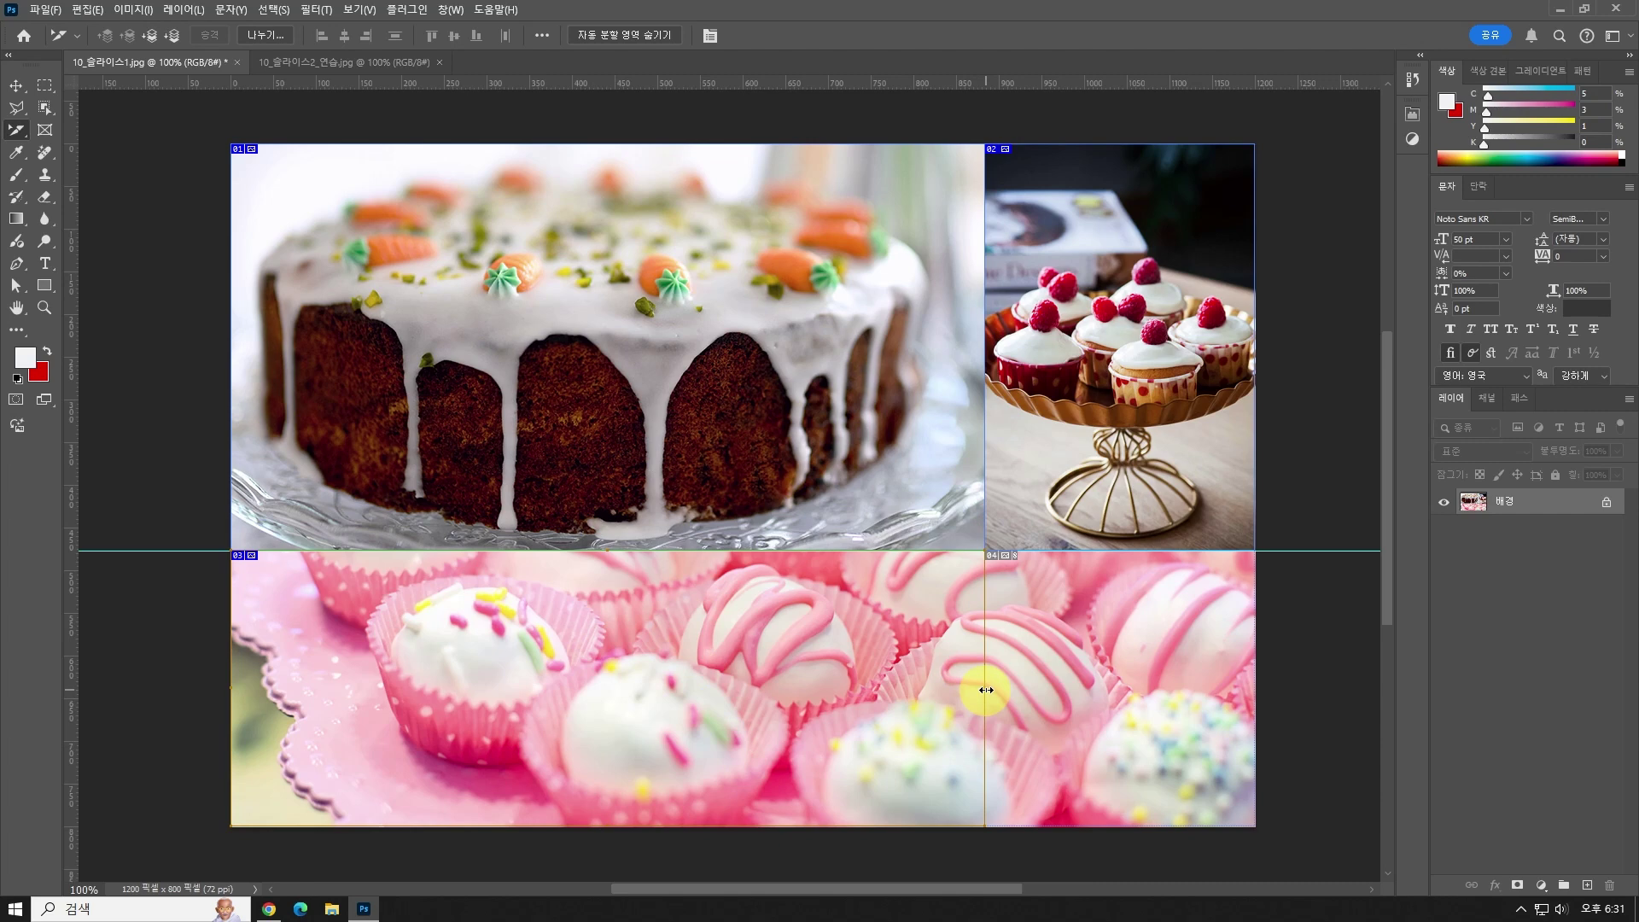
drag(986, 690, 1267, 696)
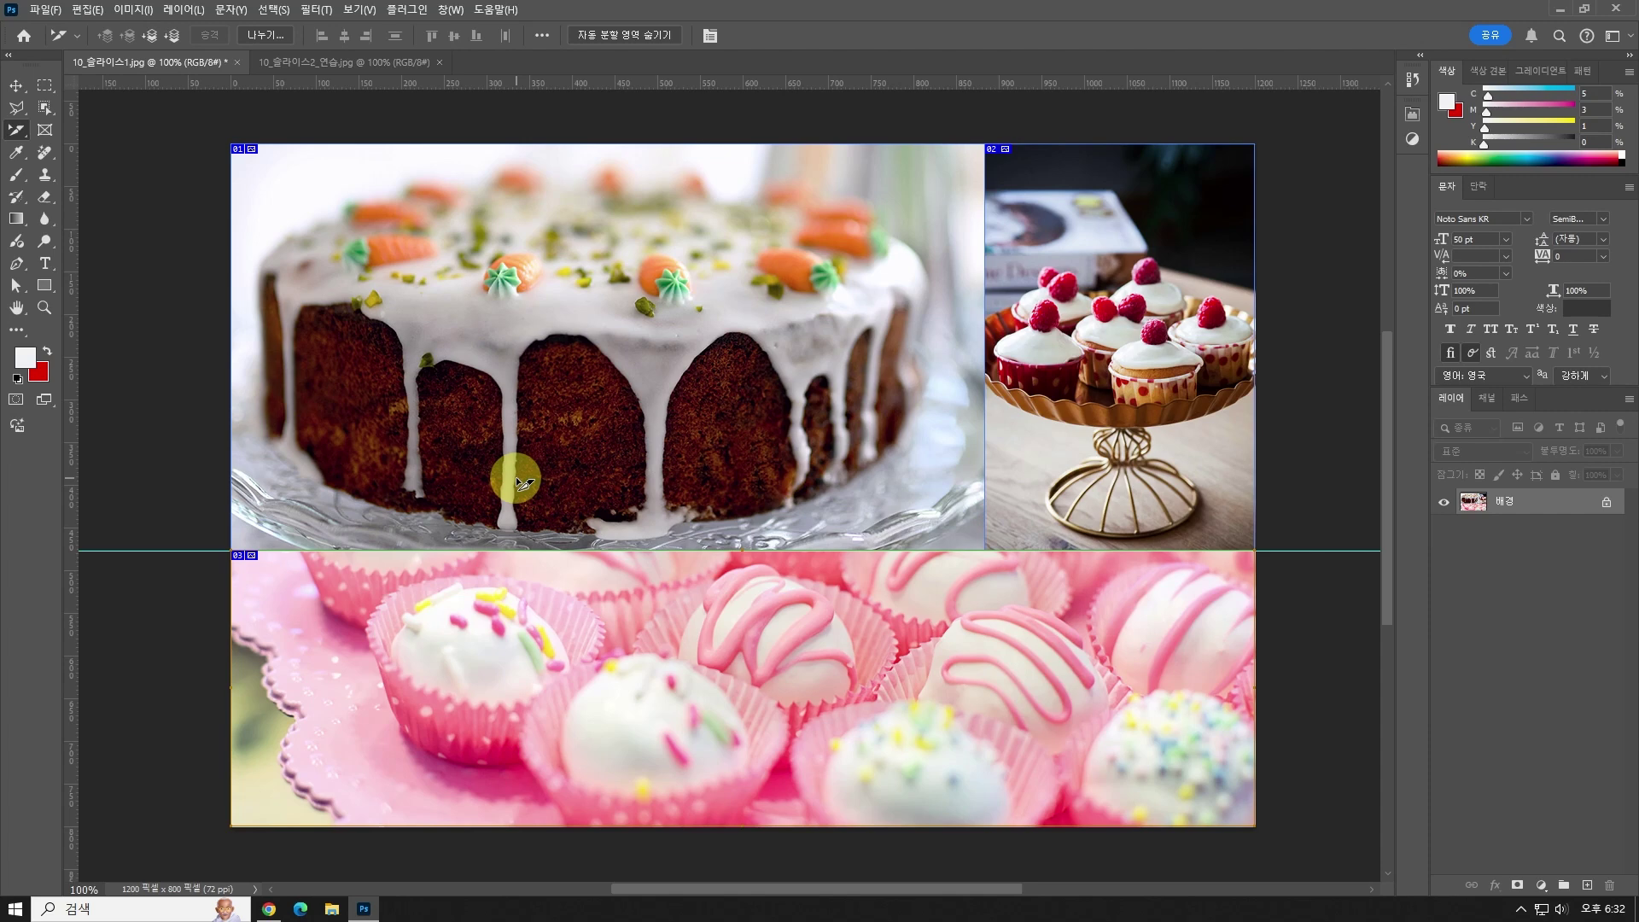
Turn the display of slices off and back on.
click(358, 9)
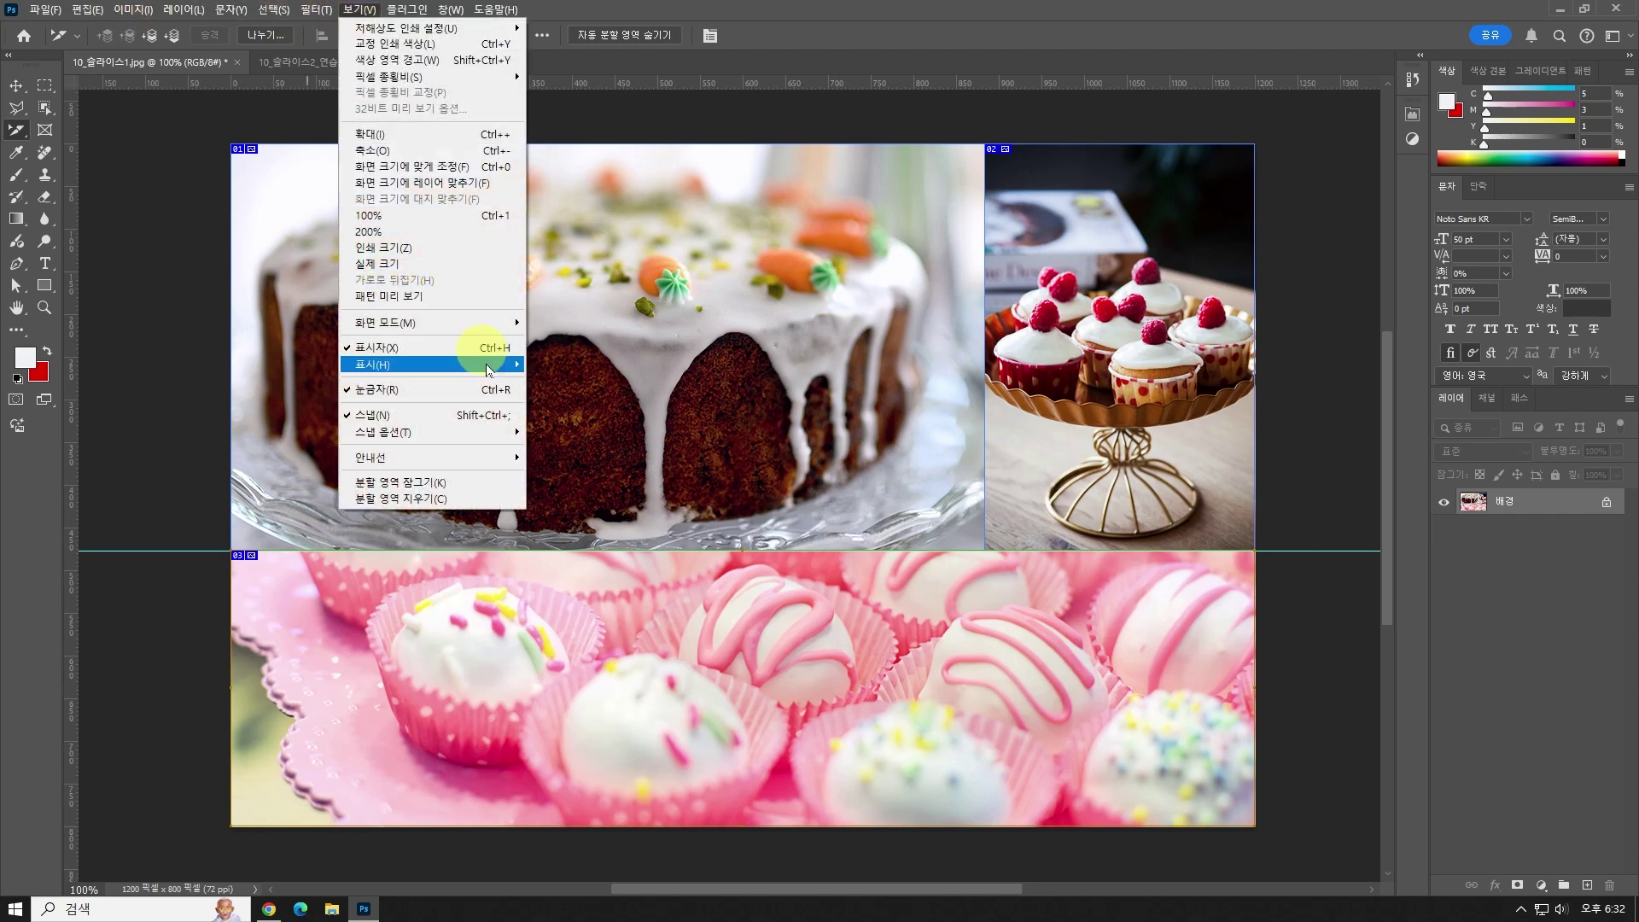
mouse_move(493, 364)
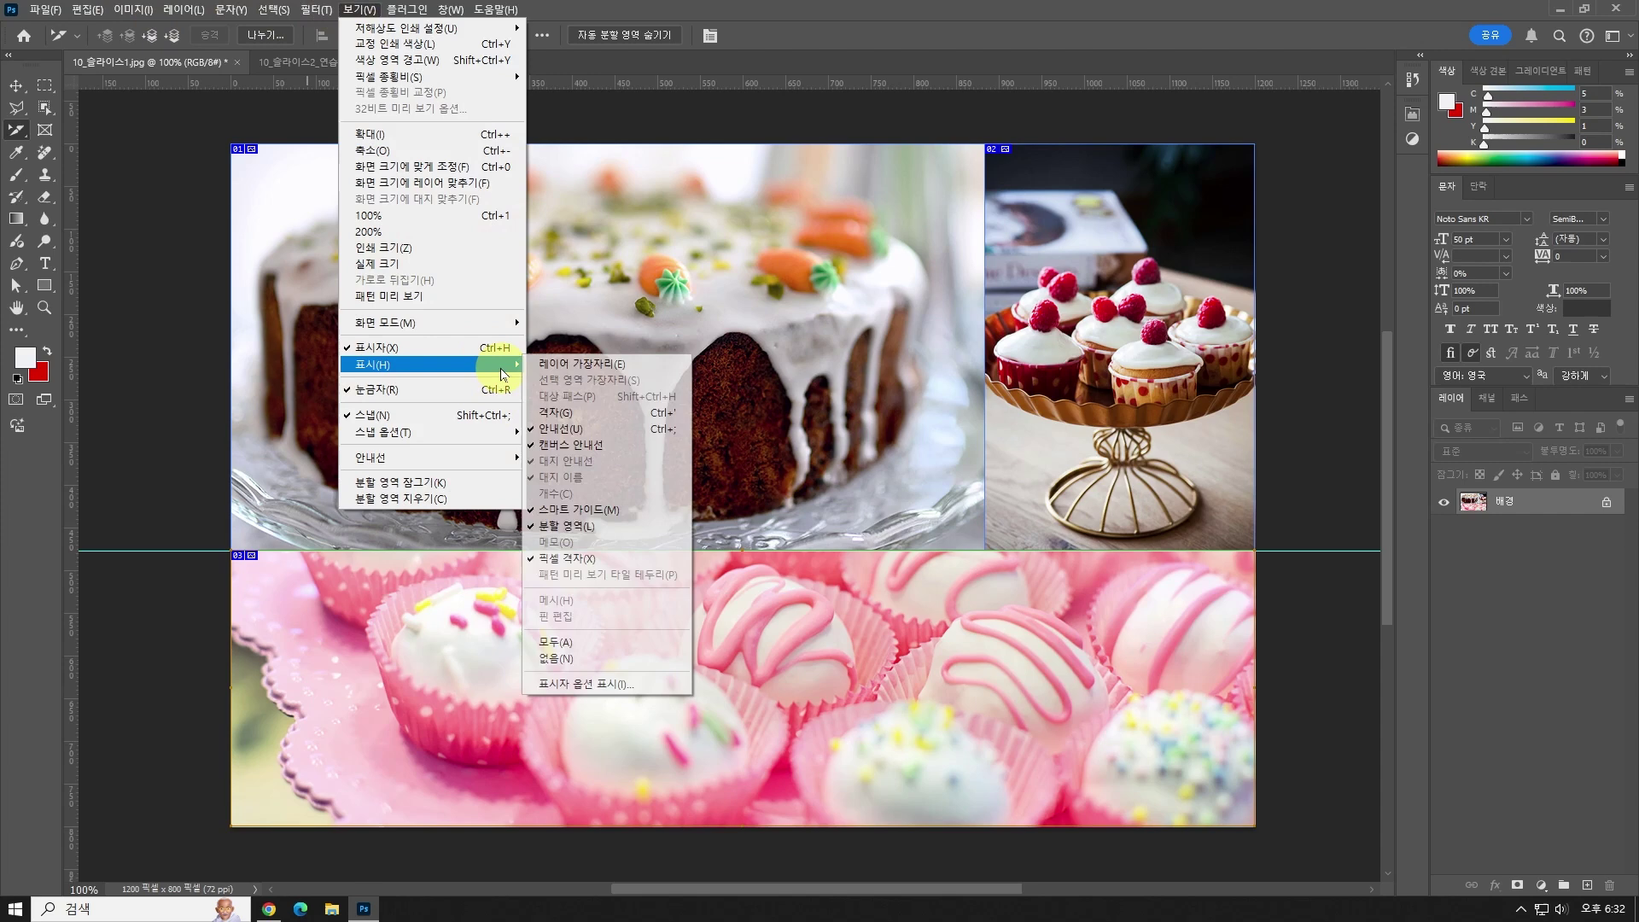
click(574, 525)
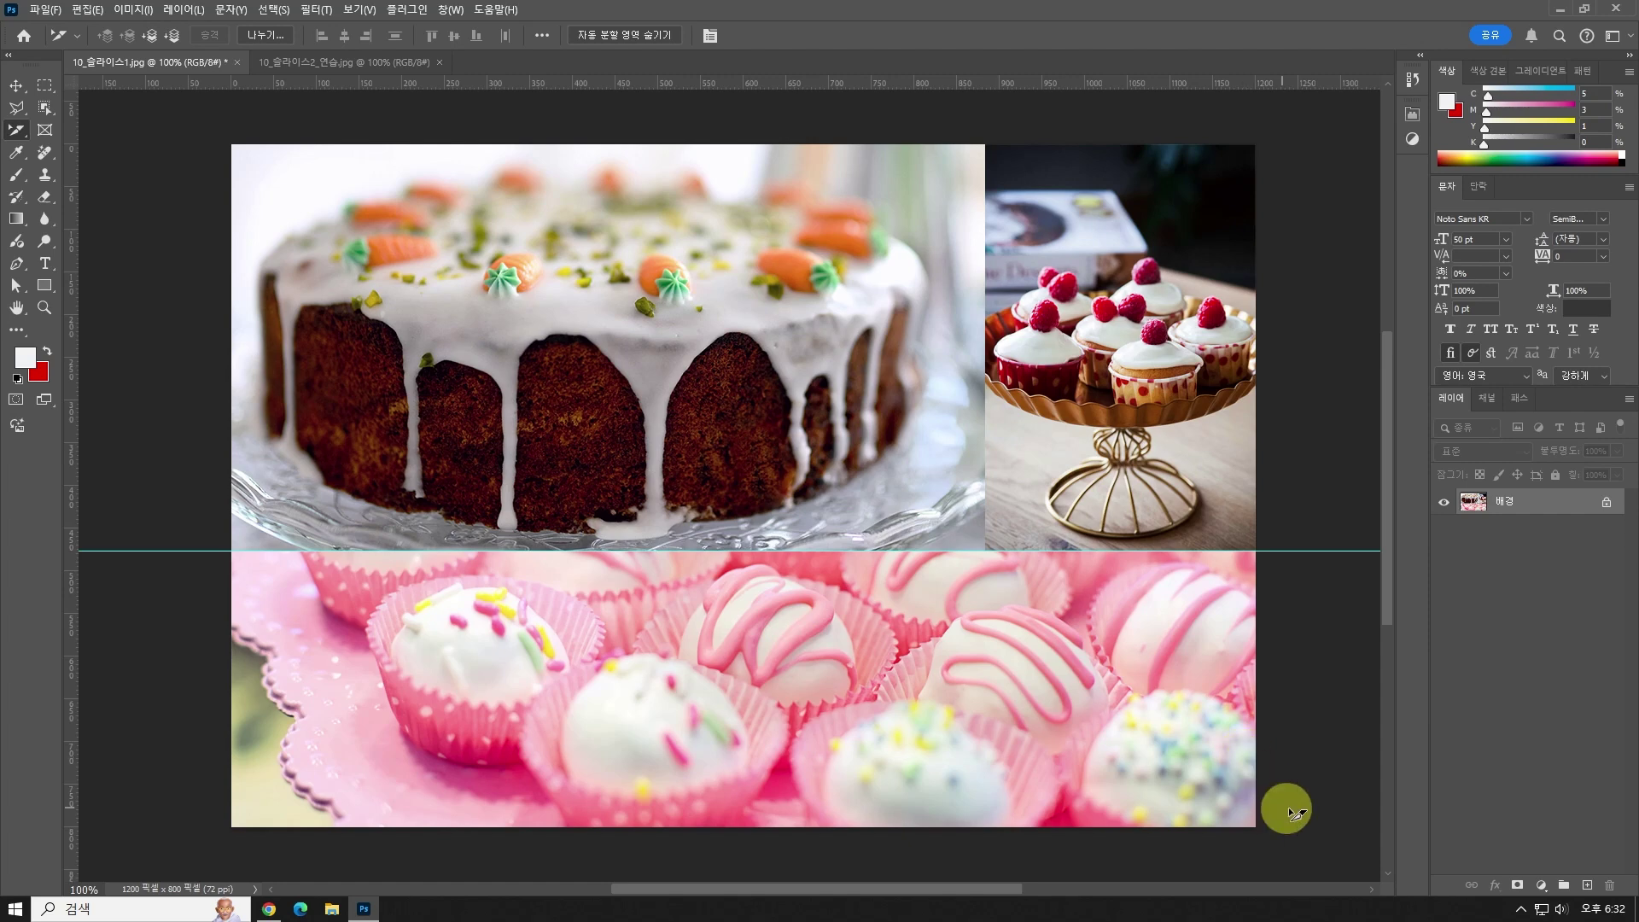
click(351, 12)
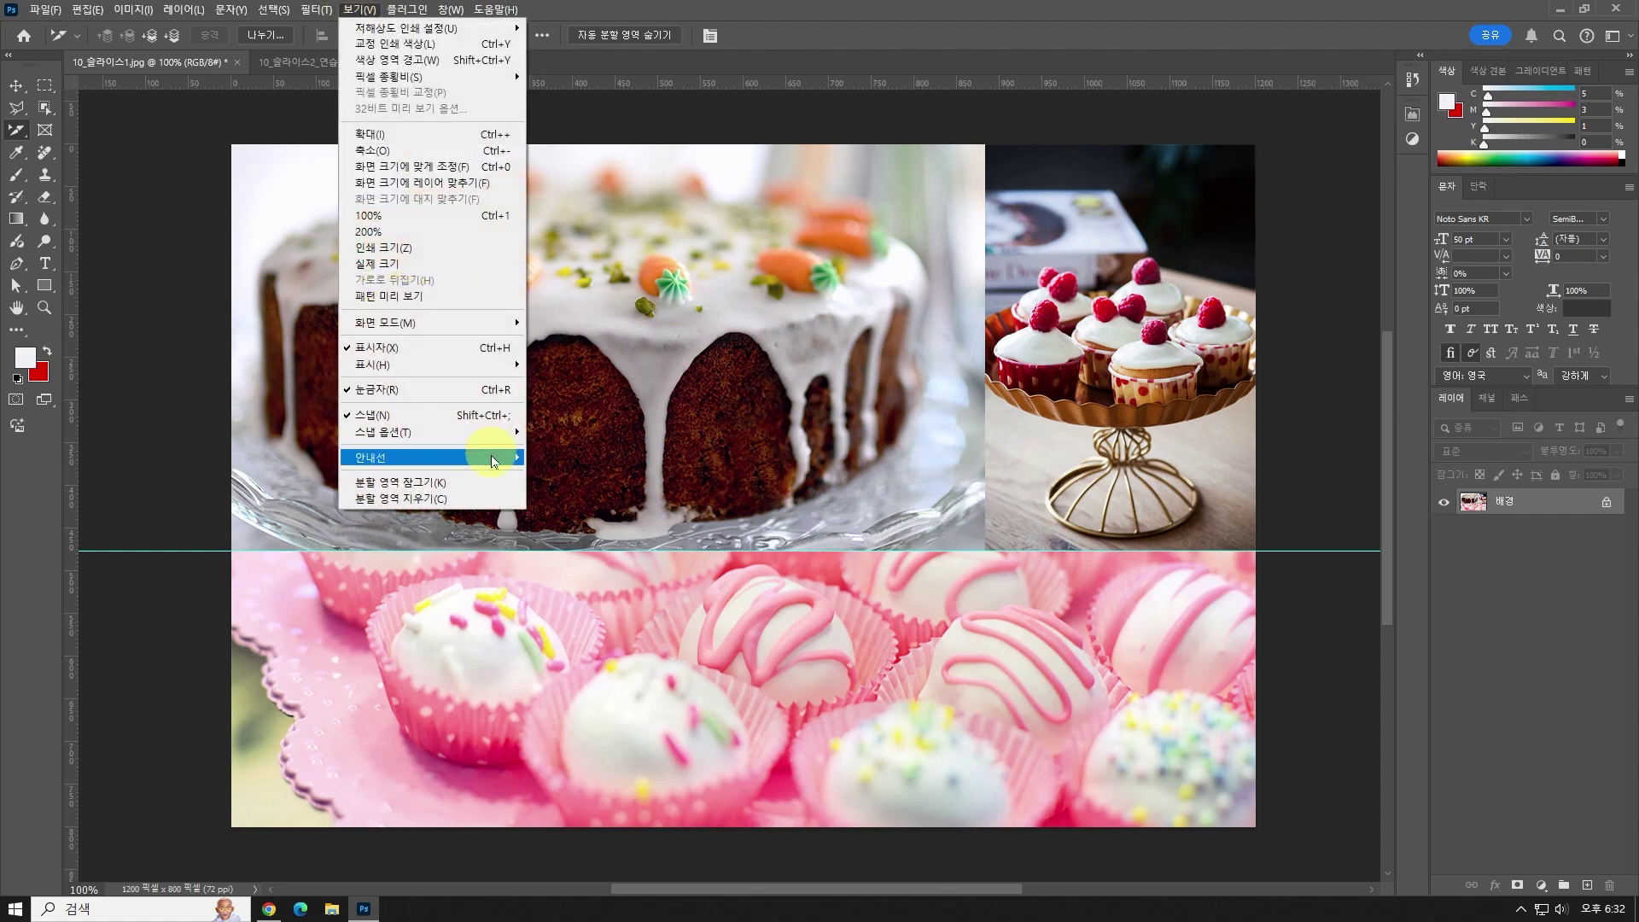
mouse_move(475, 366)
click(632, 535)
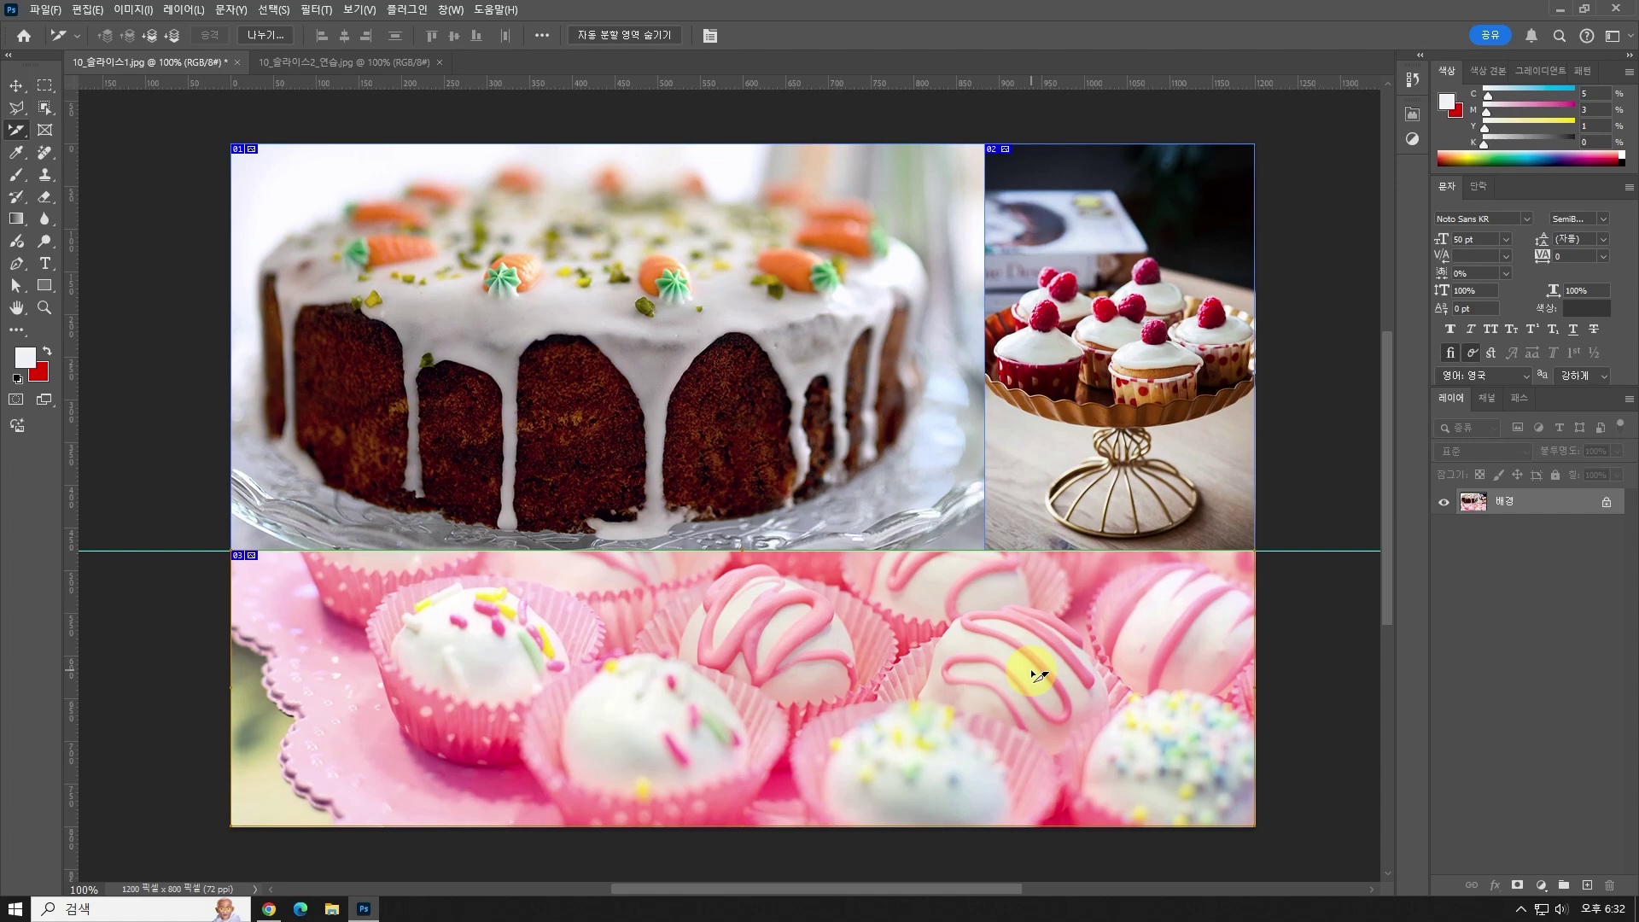
click(44, 9)
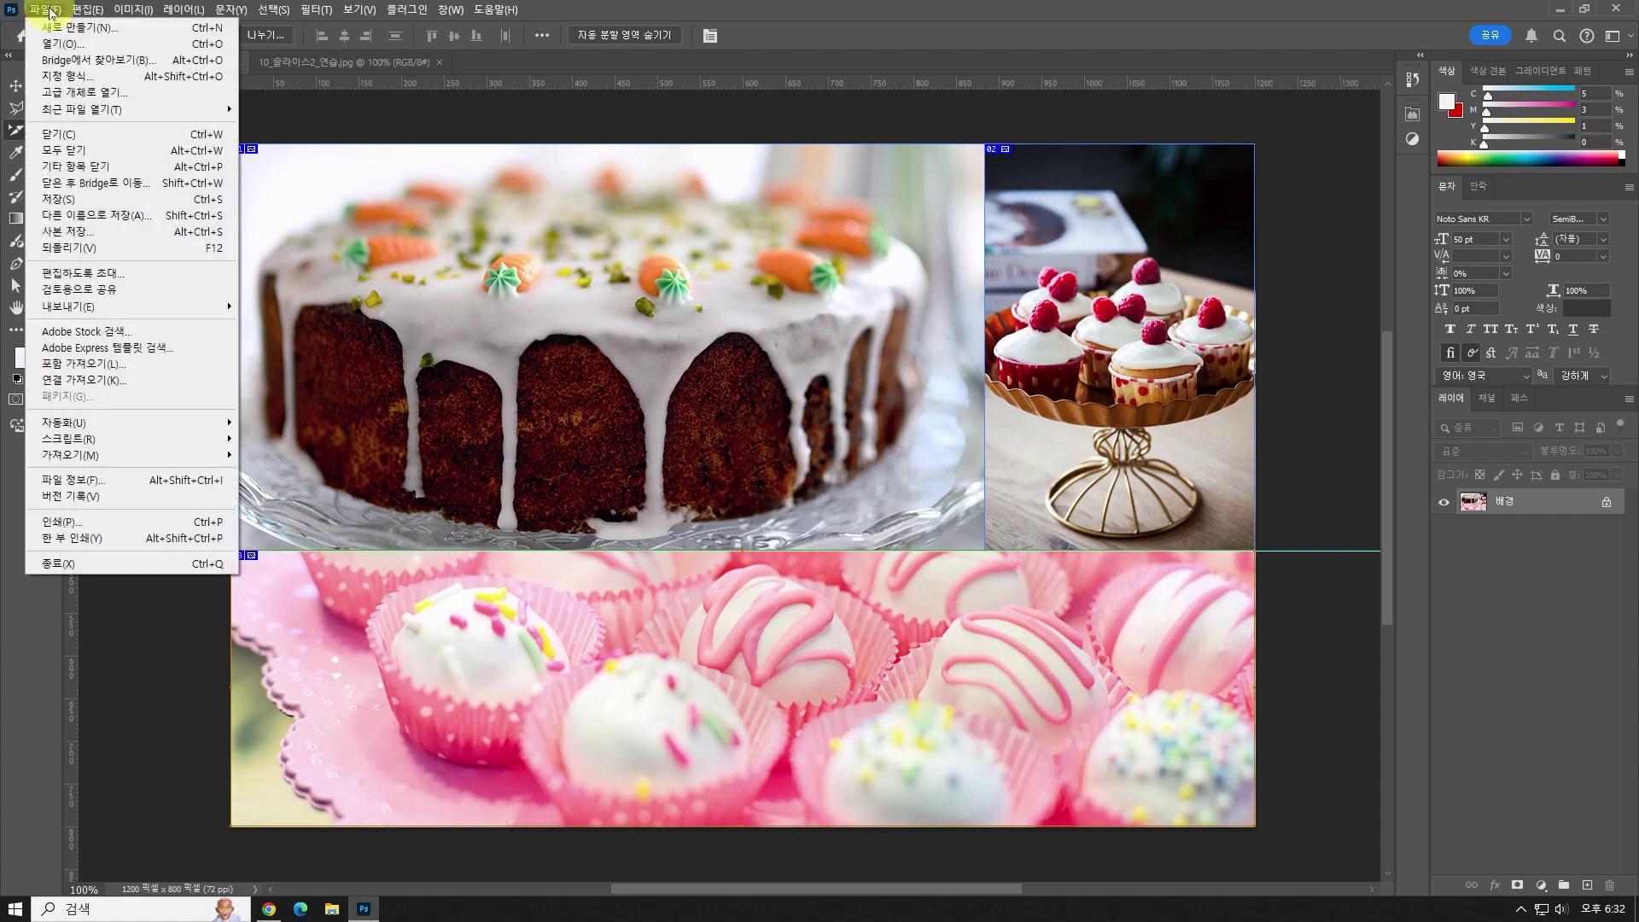
mouse_move(162, 313)
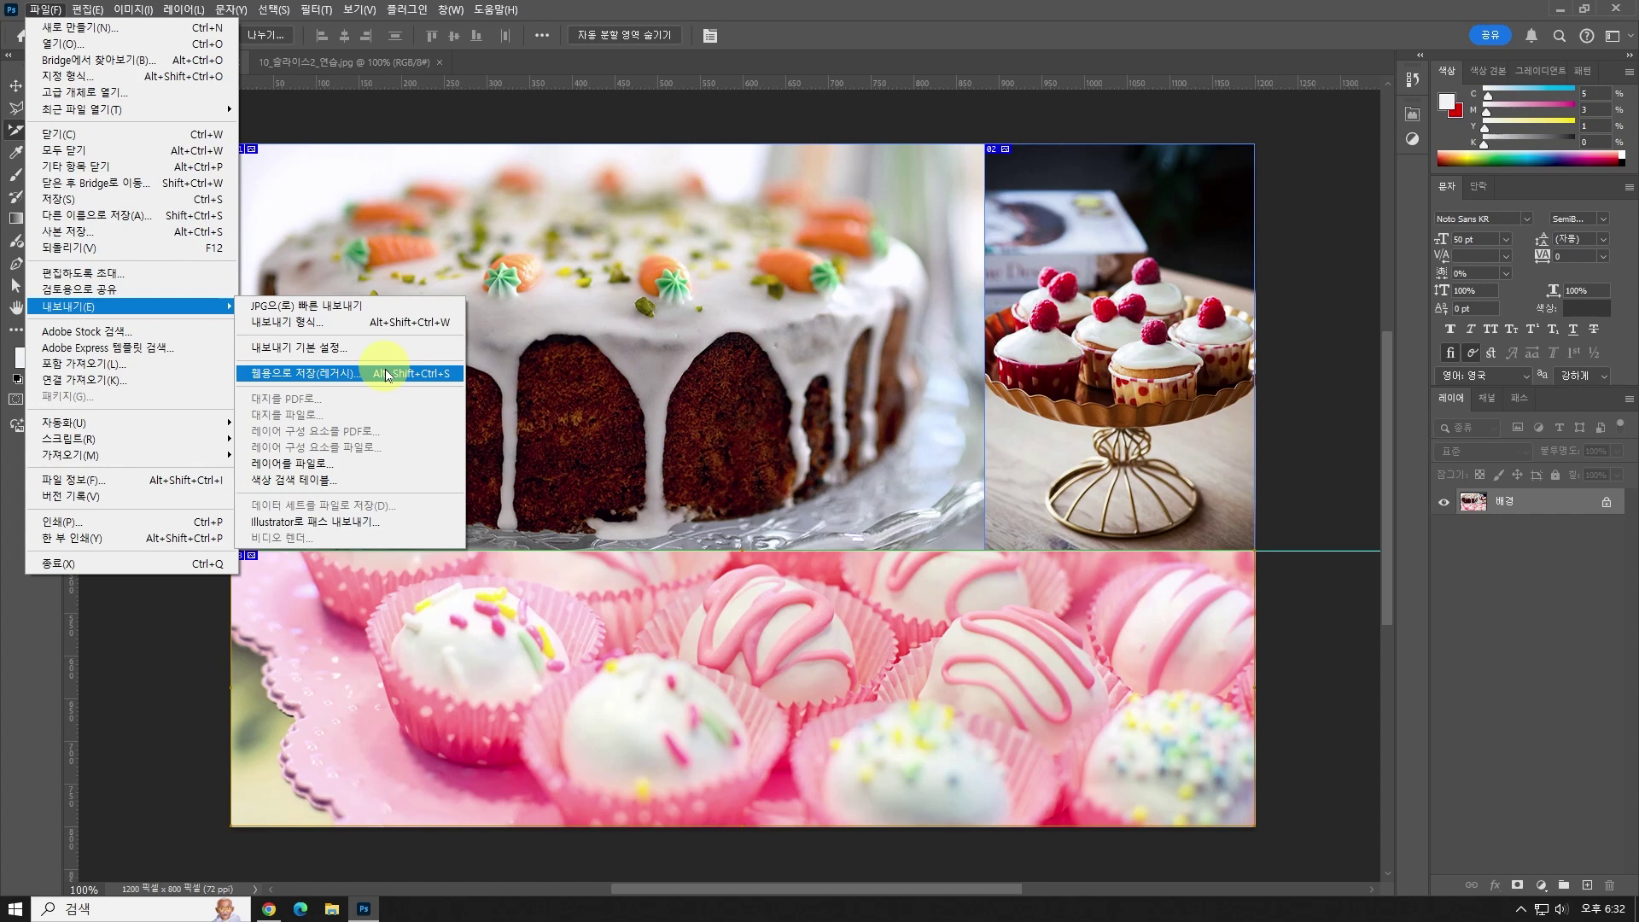
click(1084, 9)
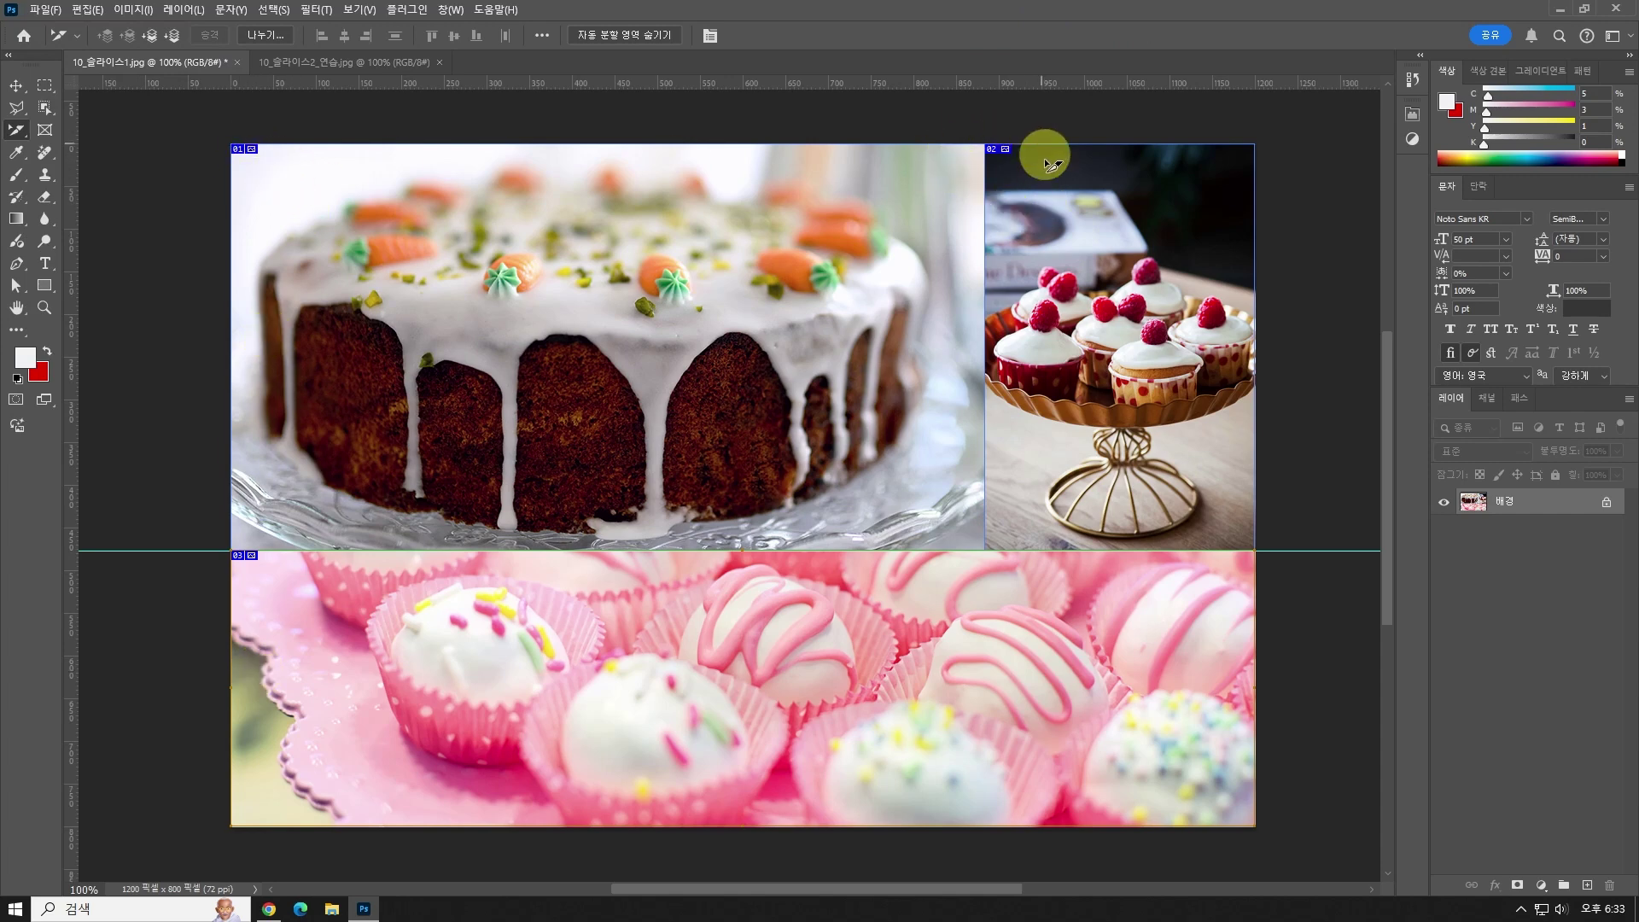
Delete the user slice over the cupcake-stand photo.
click(1102, 279)
key(ctrl+d)
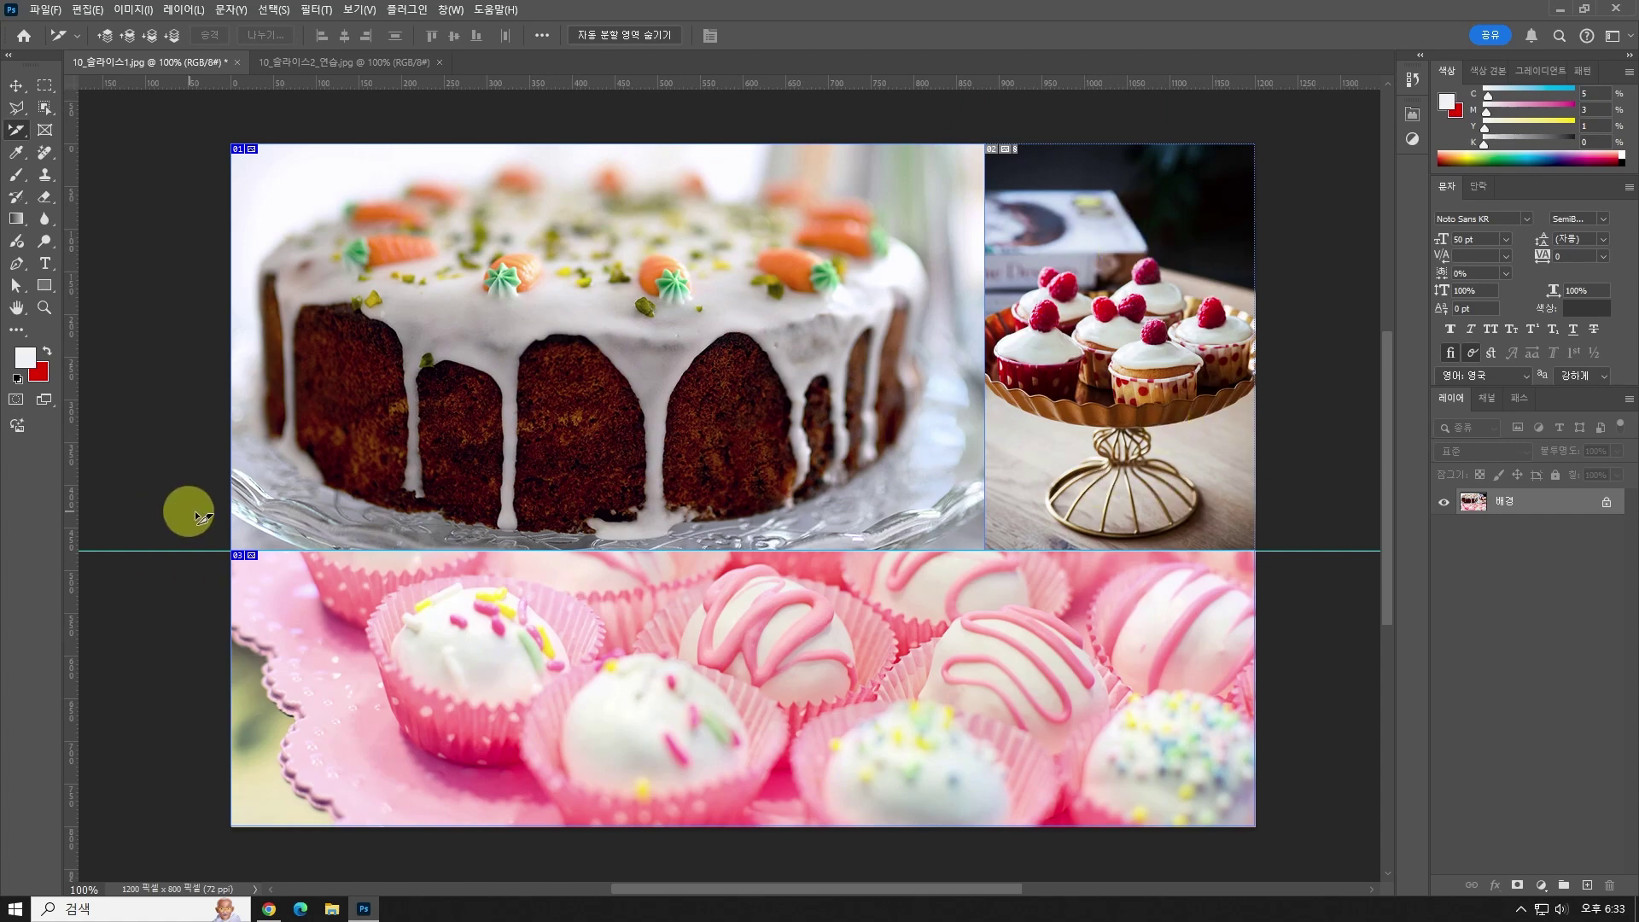
Open the legacy Save for Web export for the sliced collage.
click(45, 9)
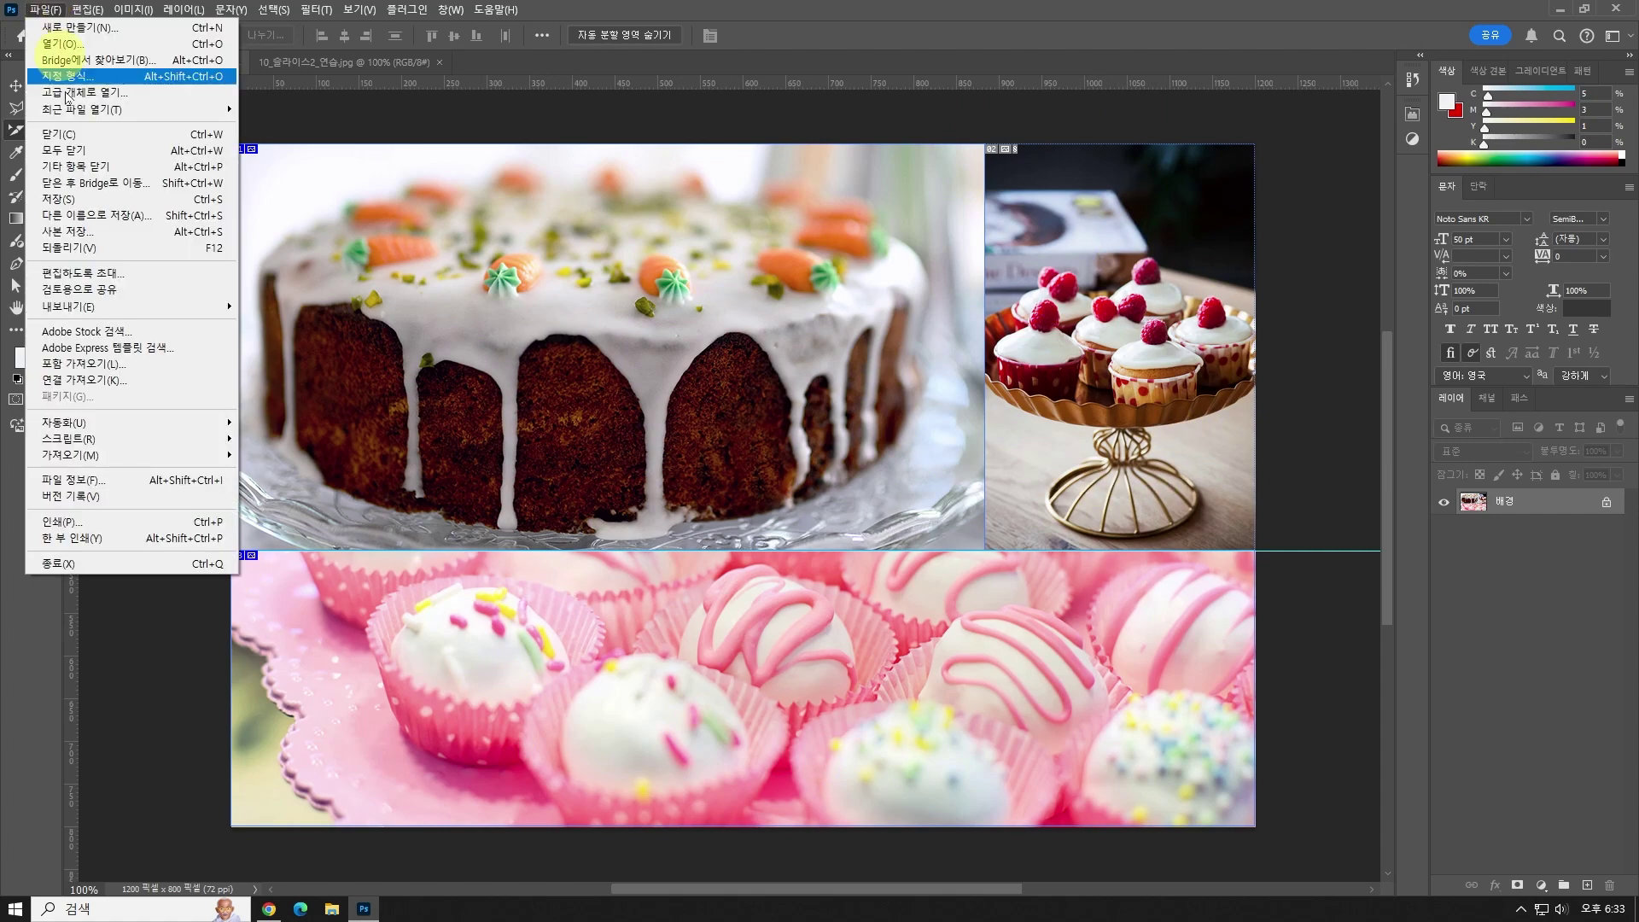
mouse_move(110, 309)
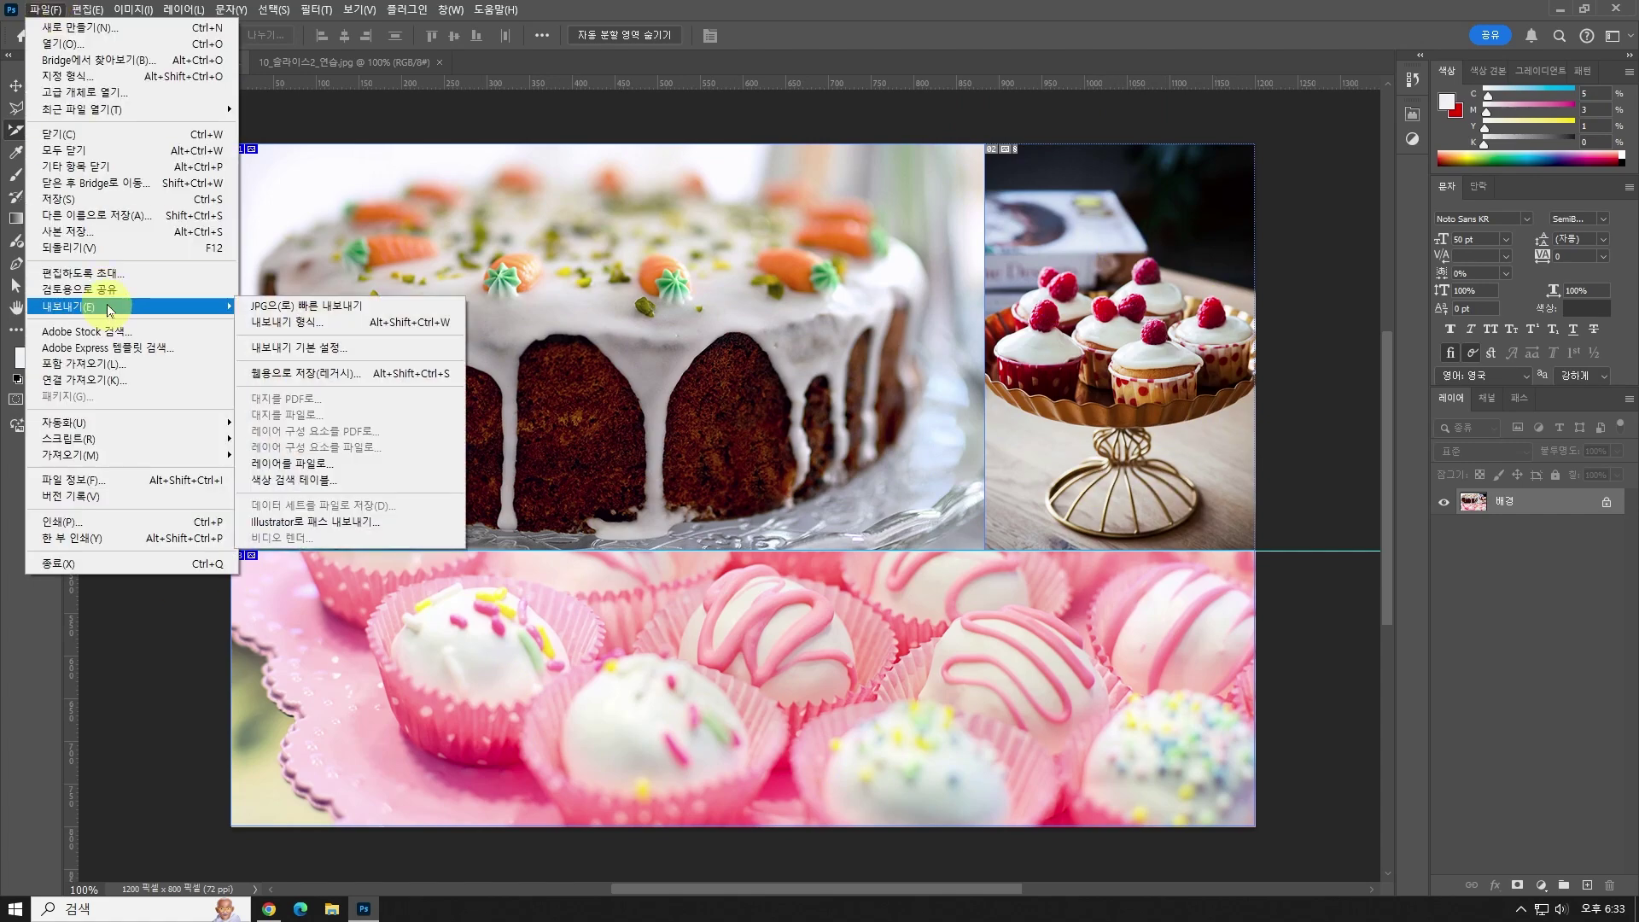
click(396, 384)
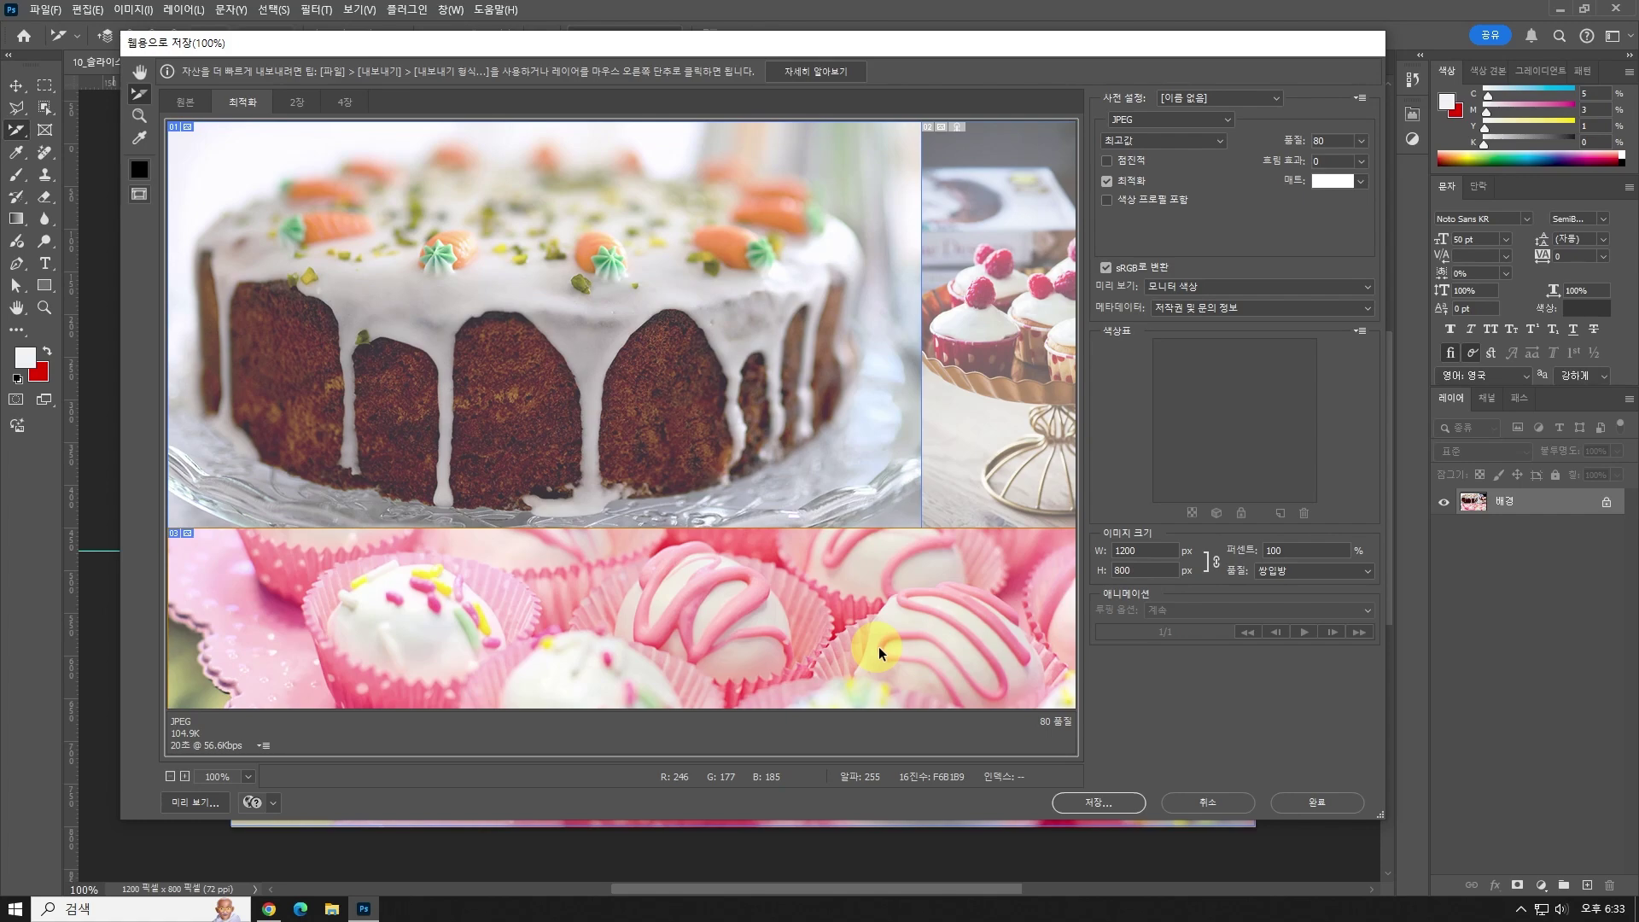
key(ctrl+minus)
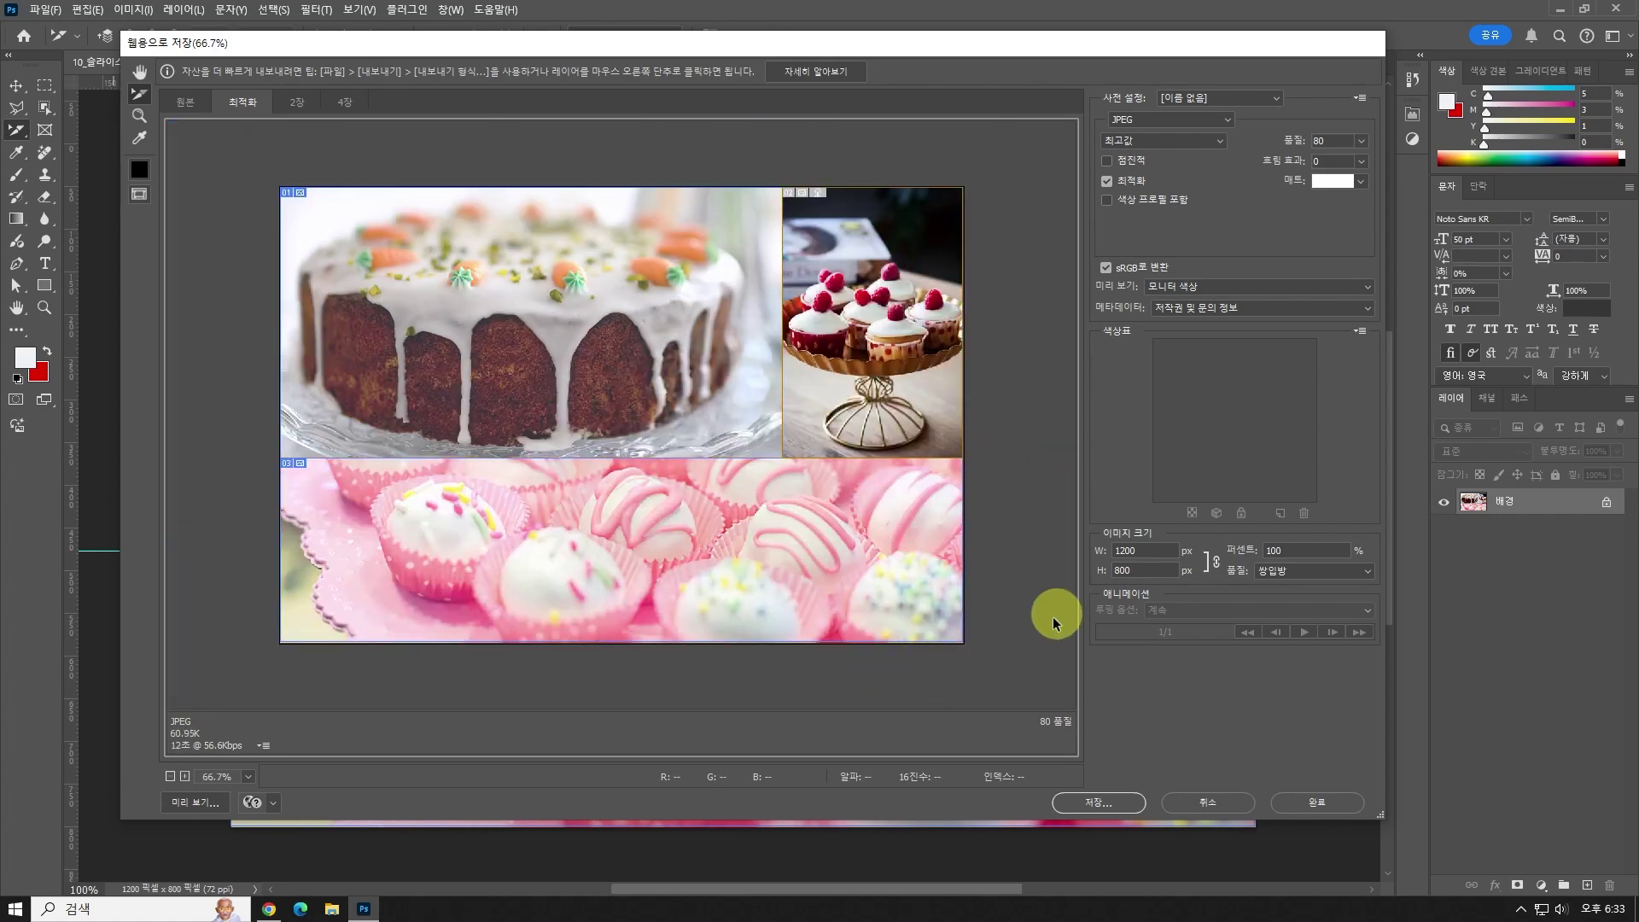
Examine how the cake, cupcake-stand and pink photo slices can be selected individually in the export preview.
click(561, 581)
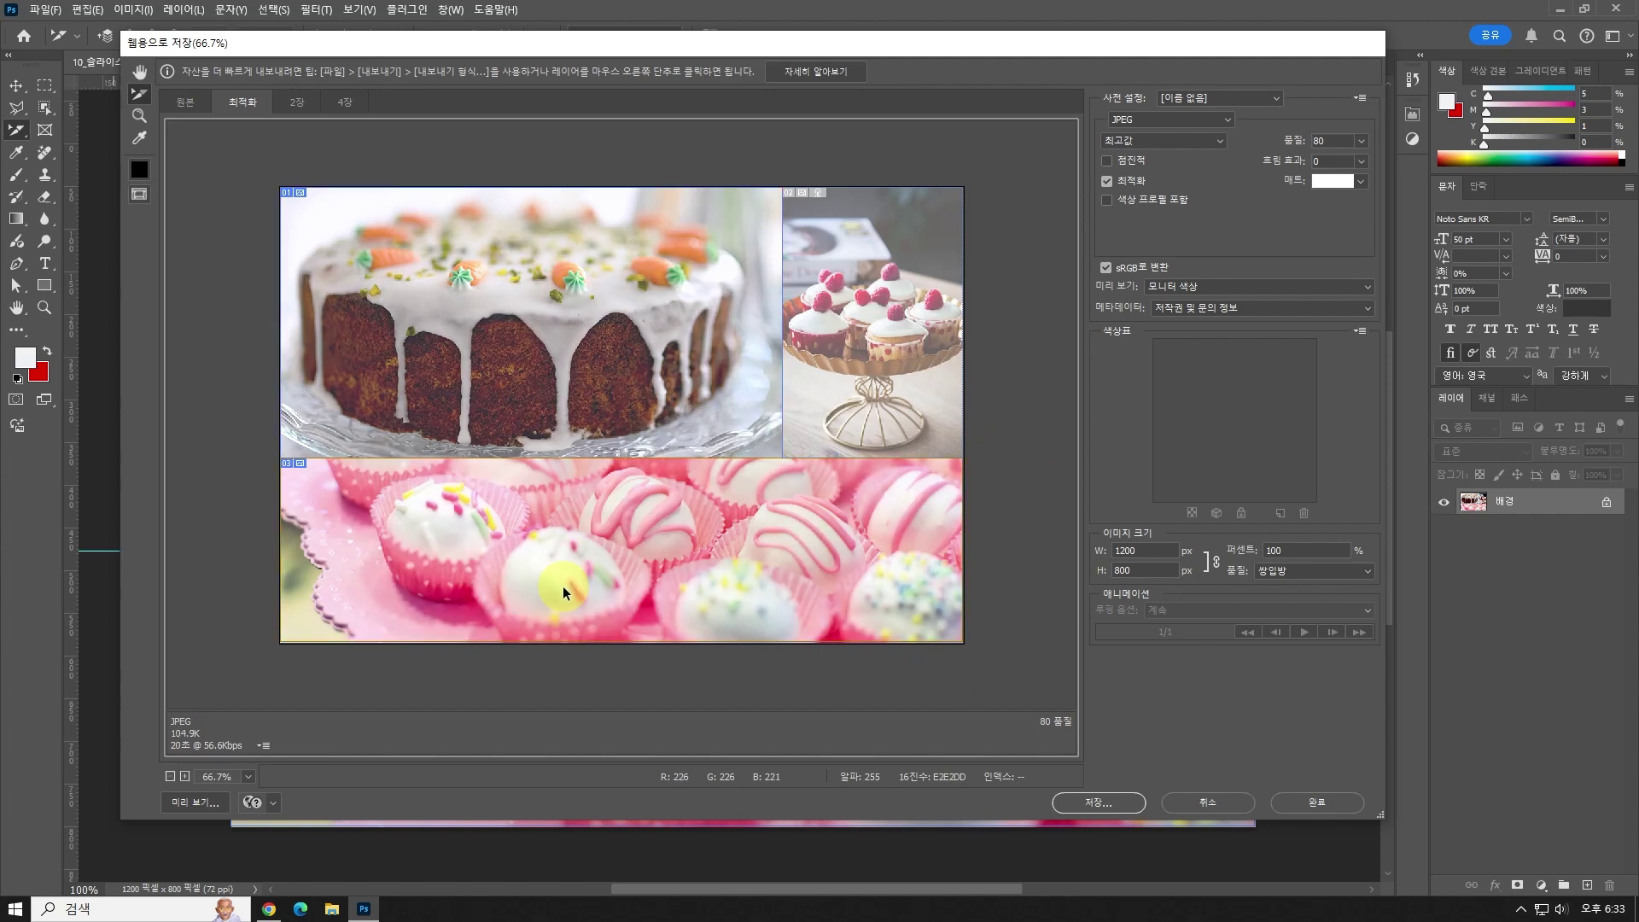
click(814, 335)
click(602, 312)
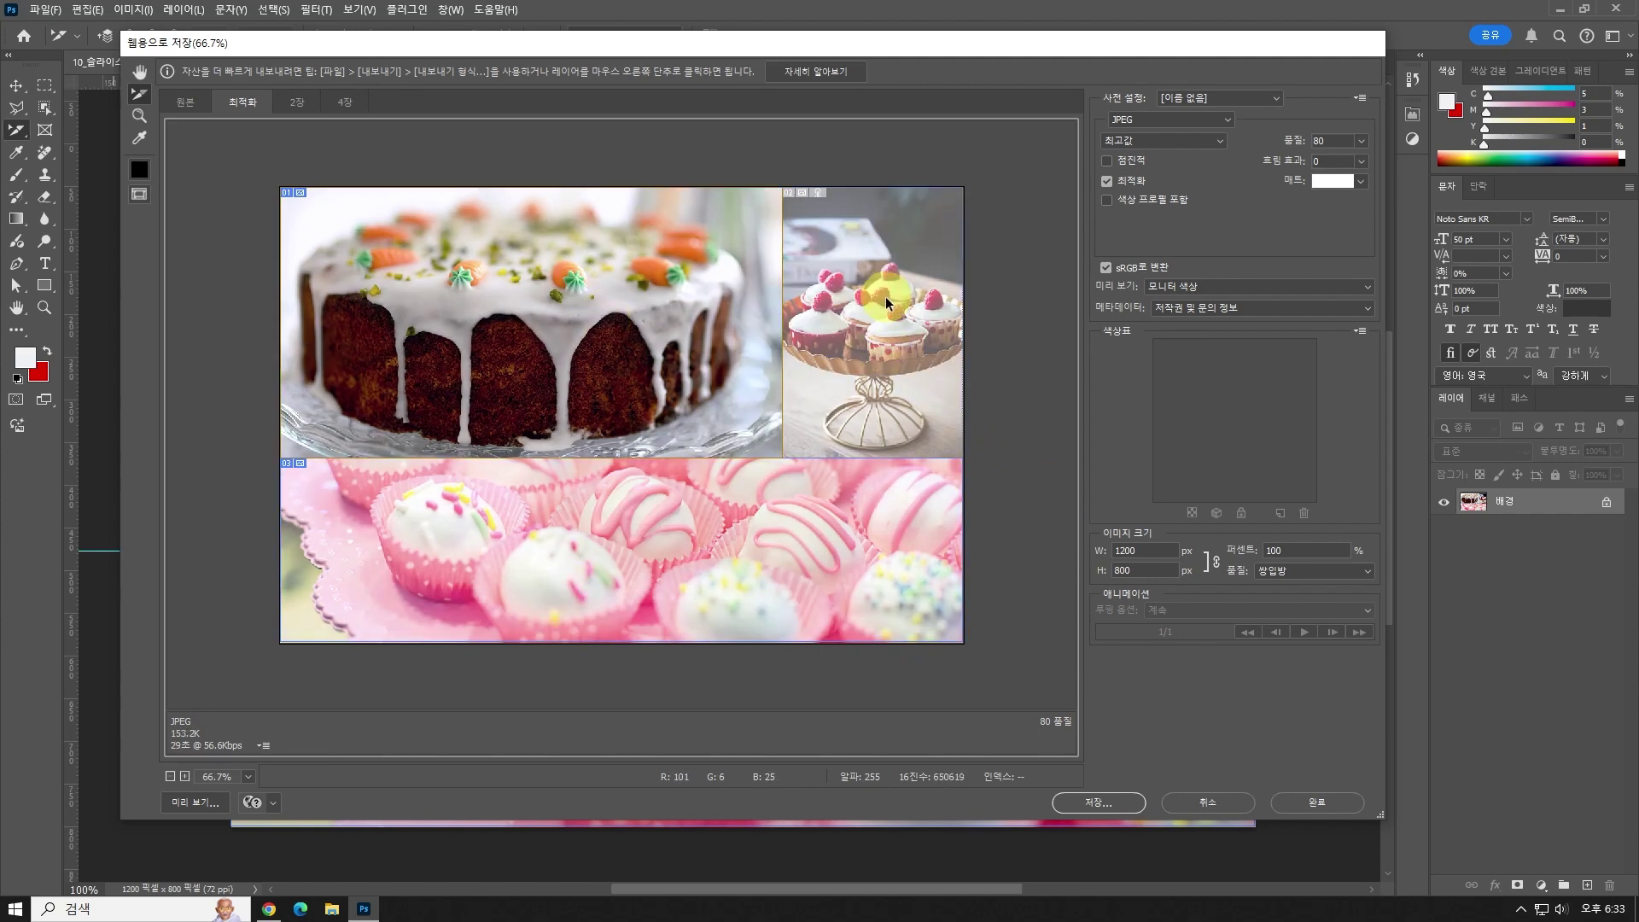
click(885, 295)
click(575, 278)
click(854, 295)
click(586, 309)
click(924, 317)
click(670, 305)
click(859, 309)
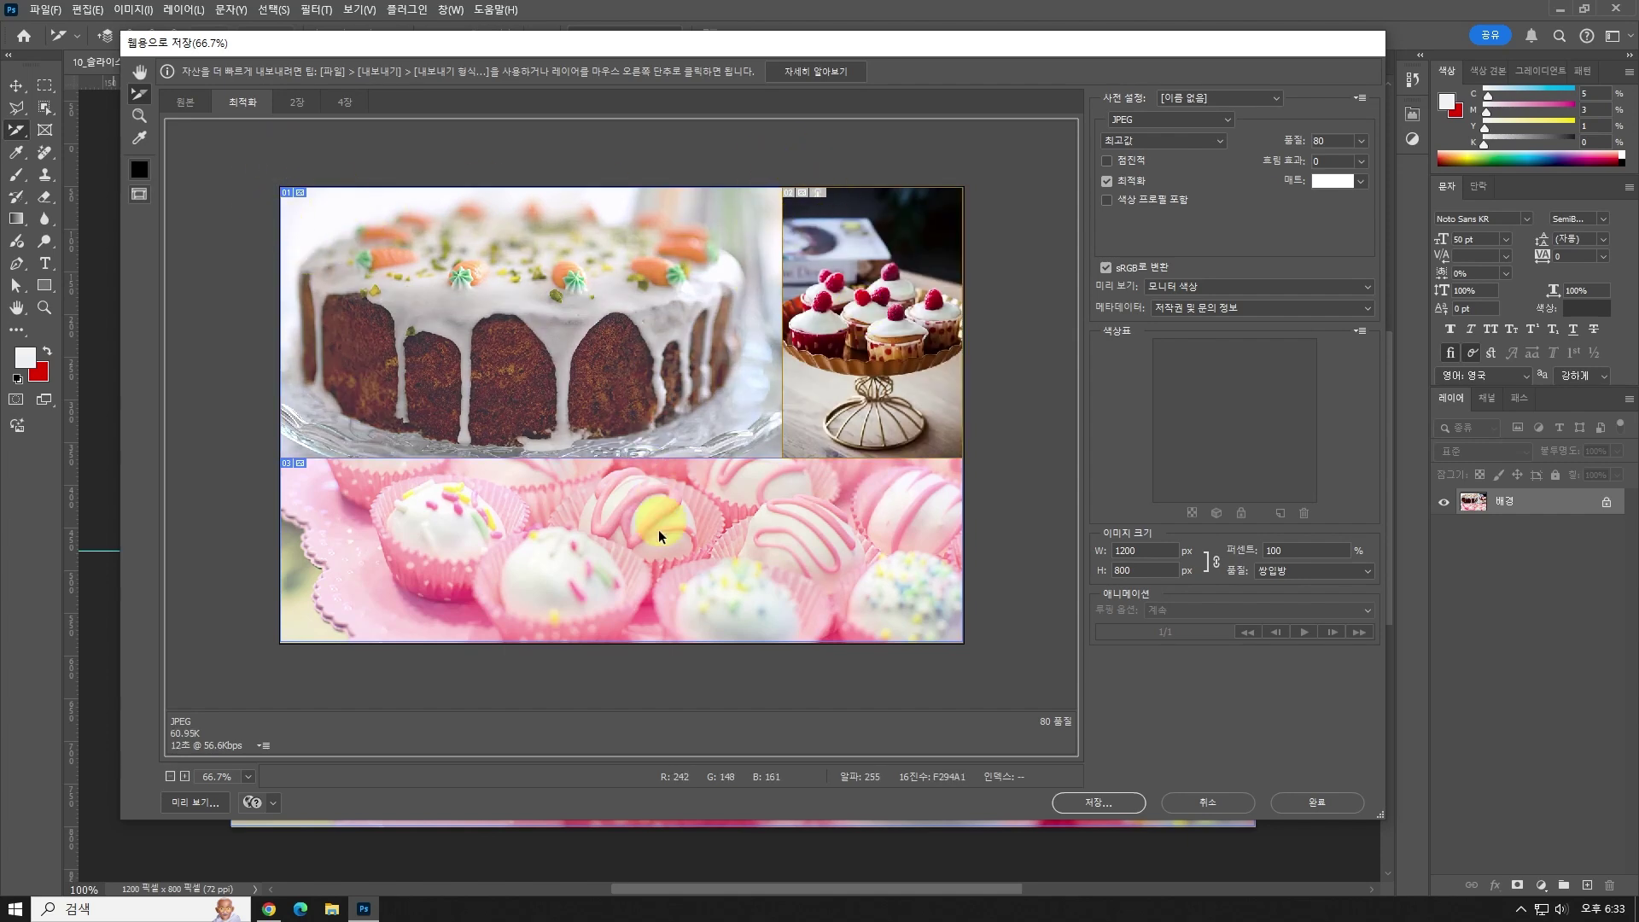
click(581, 544)
click(595, 363)
click(852, 335)
click(626, 350)
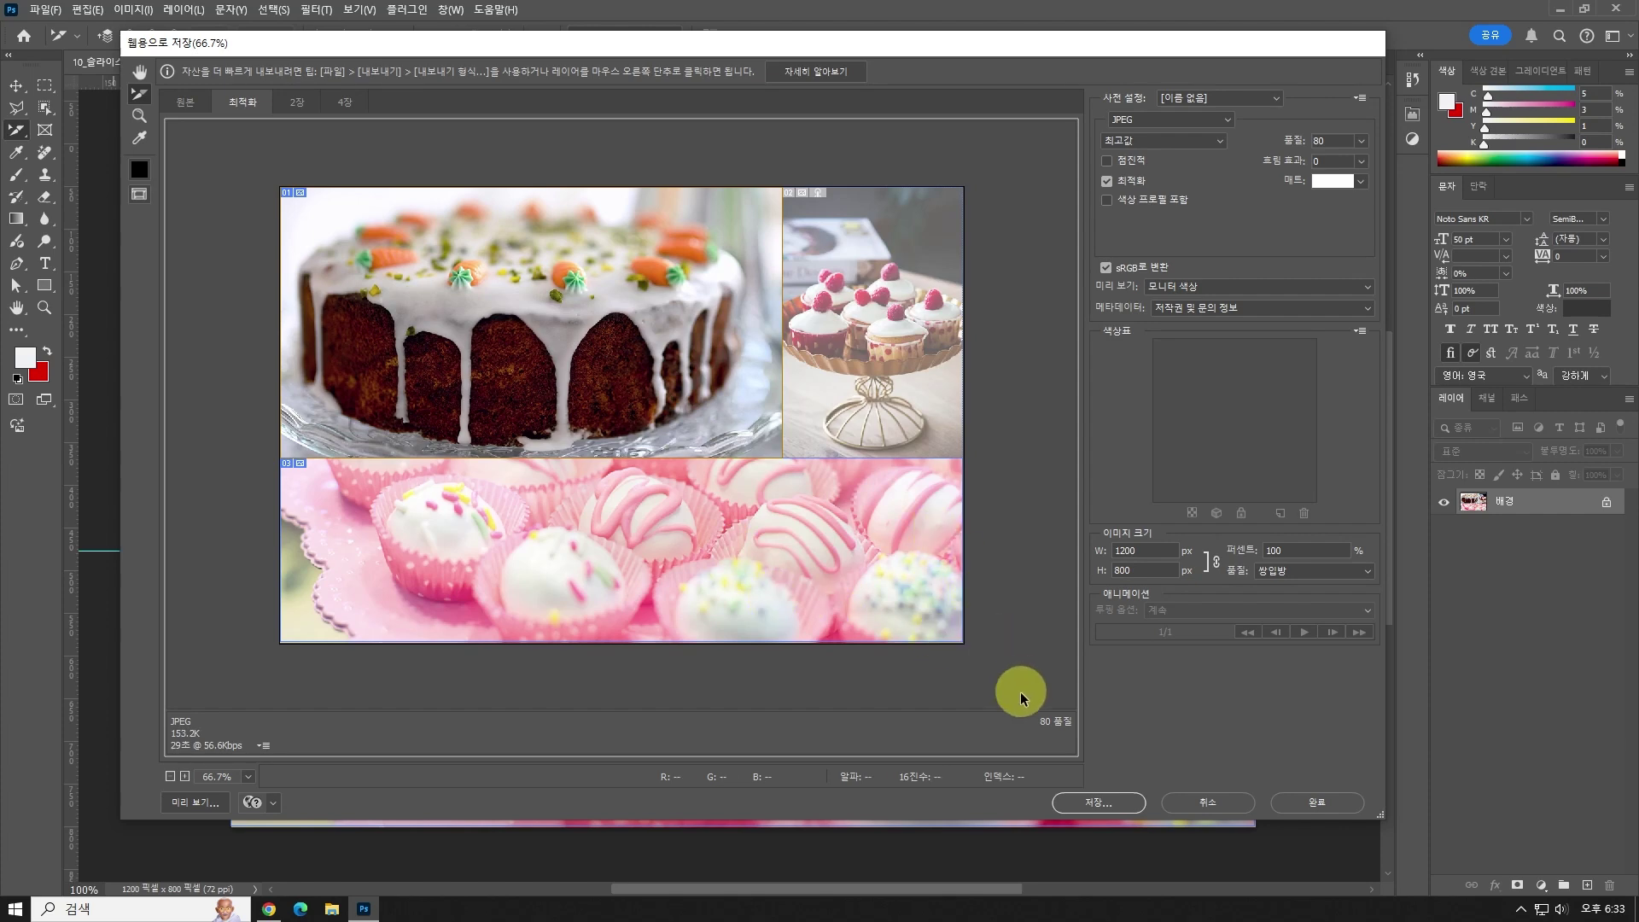
Select all three slices in the export preview and look through the available file formats, keeping JPEG.
drag(318, 179, 998, 676)
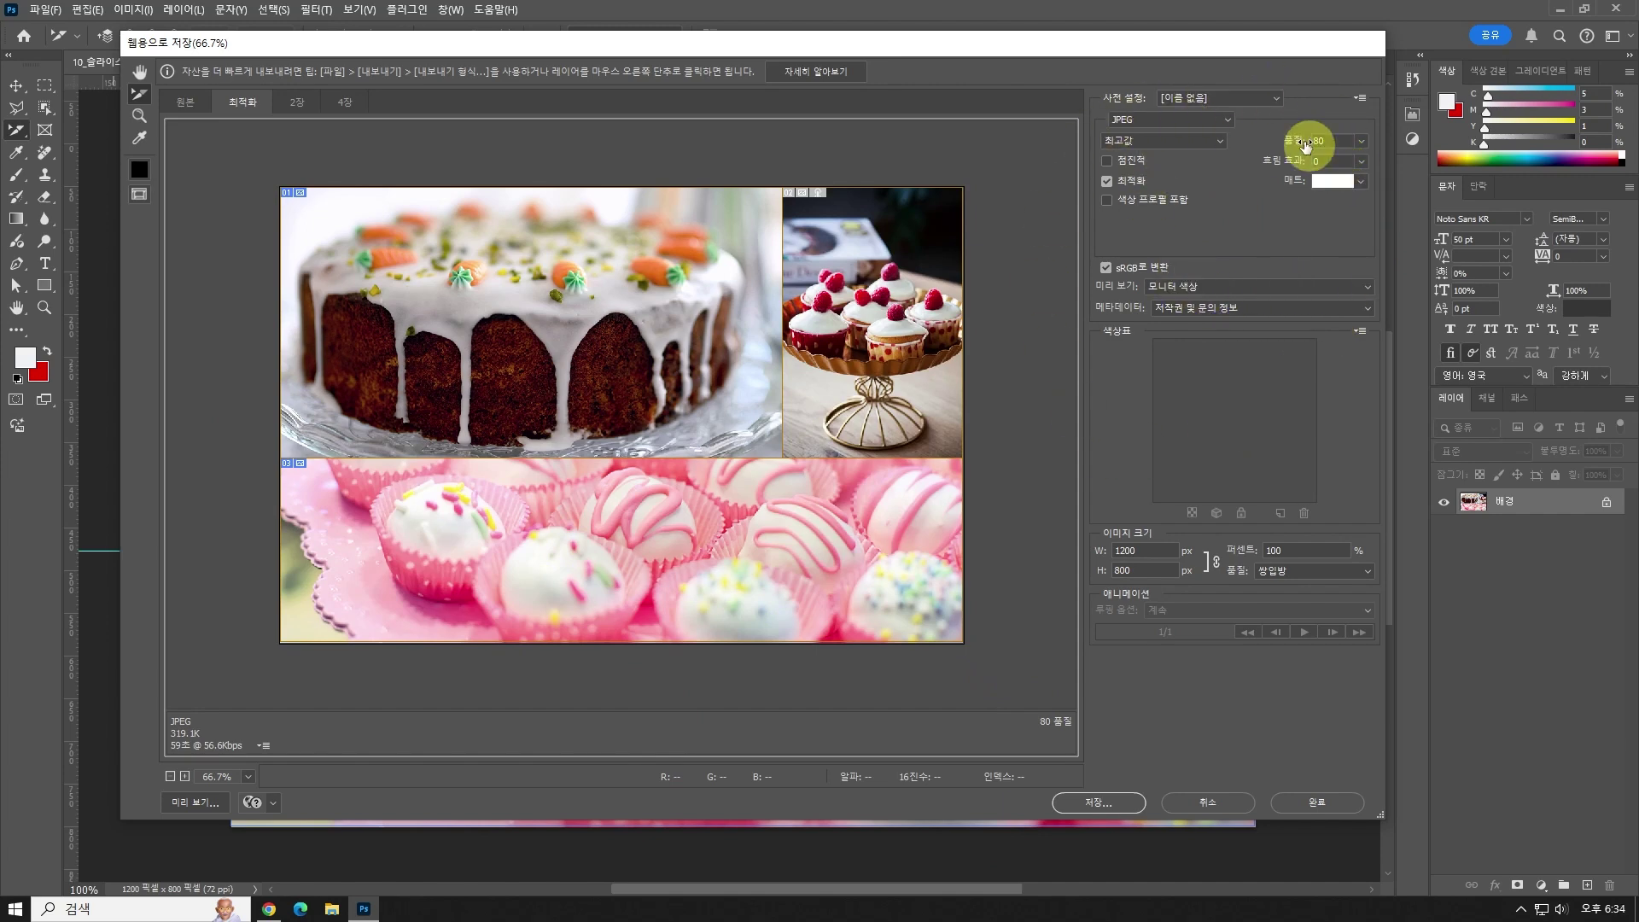
click(1227, 122)
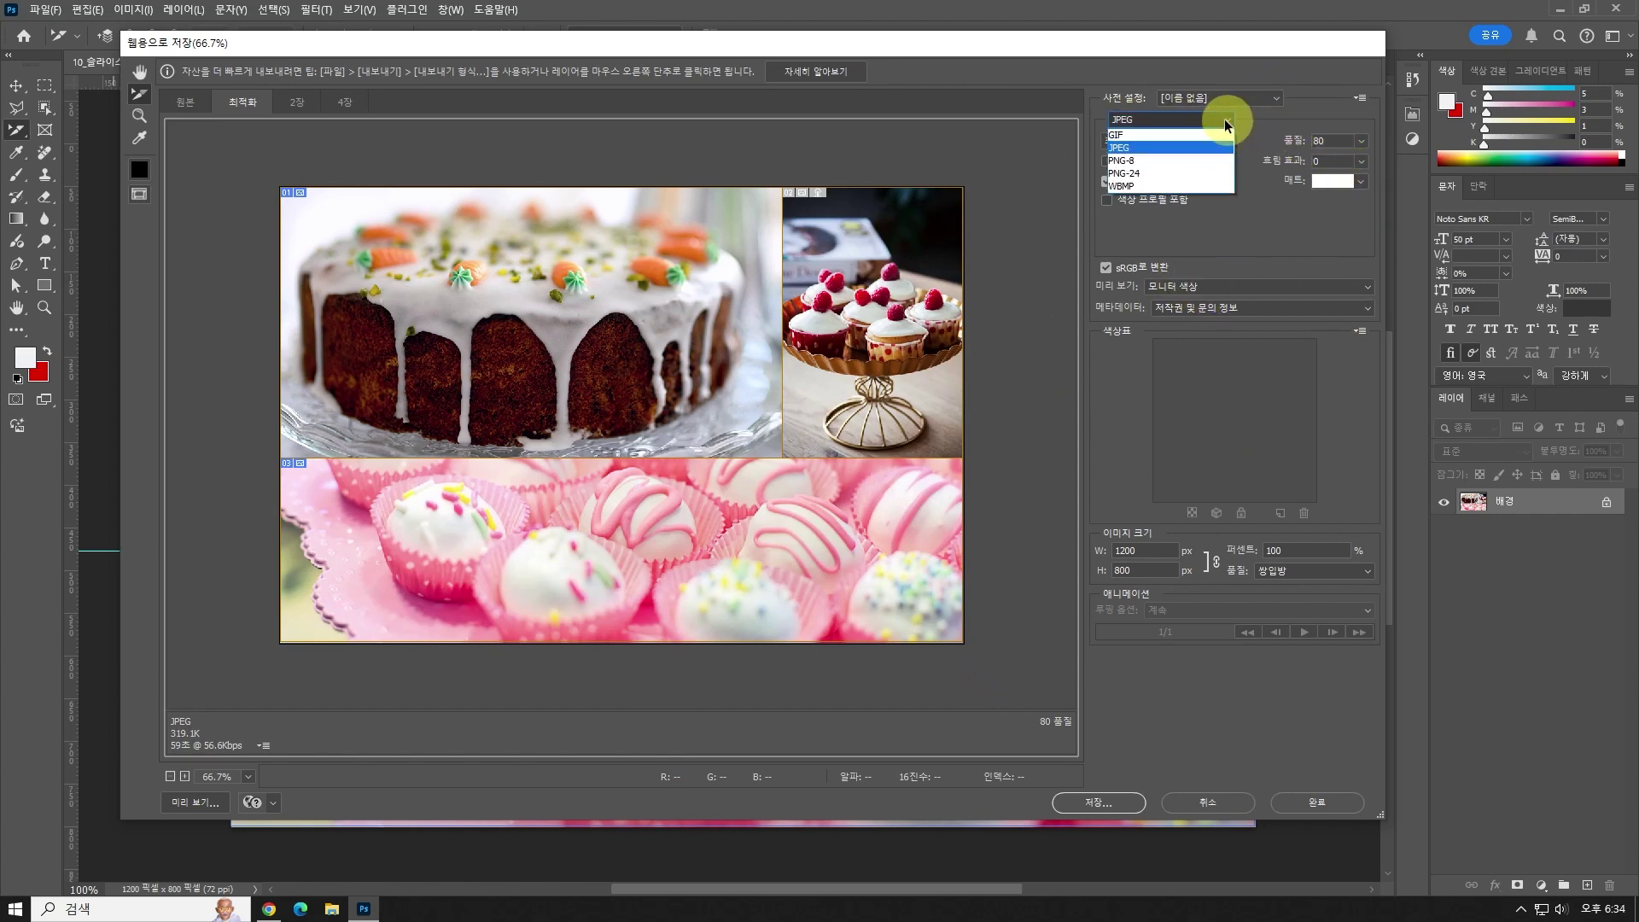
click(1227, 126)
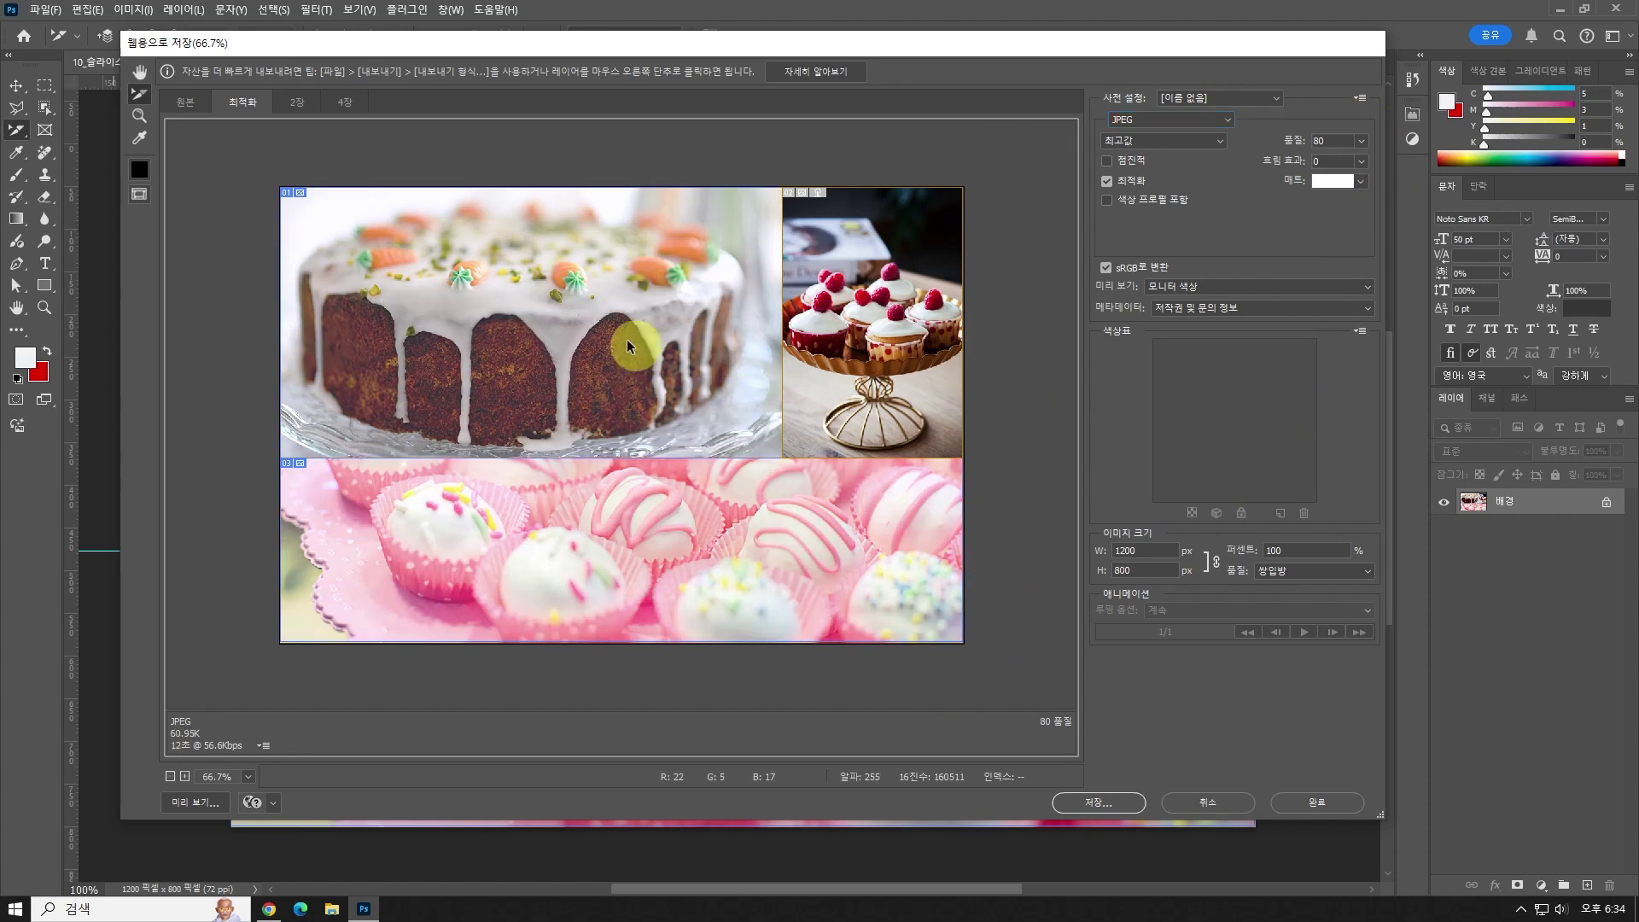
Check the slices one at a time in the export preview, ending with the cake photo slice selected.
click(617, 335)
click(761, 561)
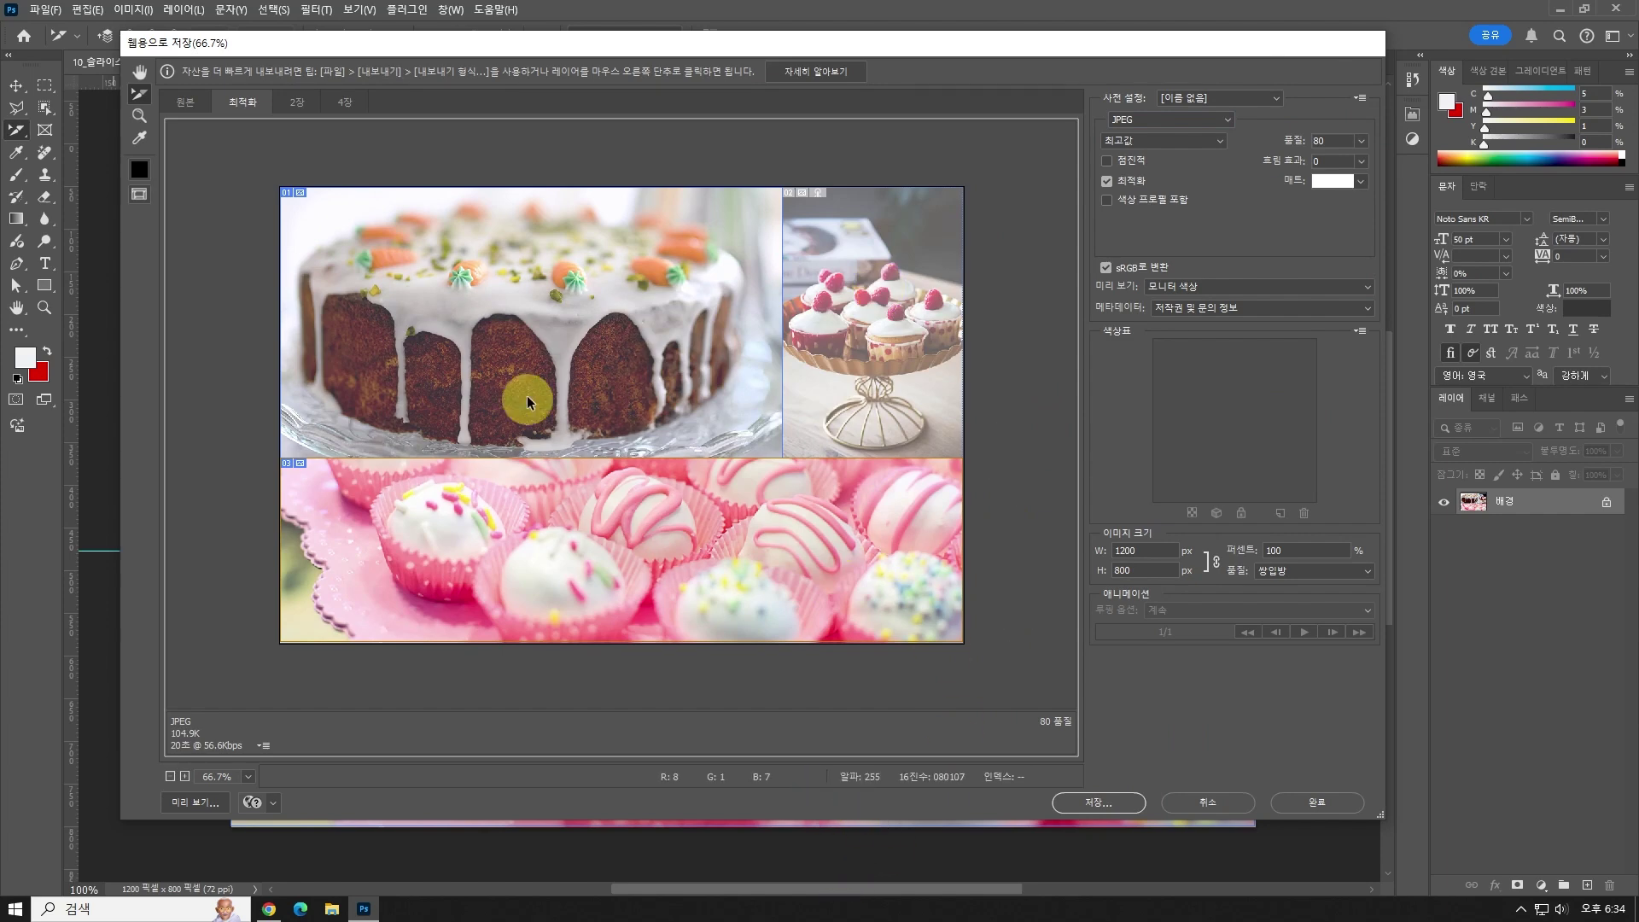
click(553, 284)
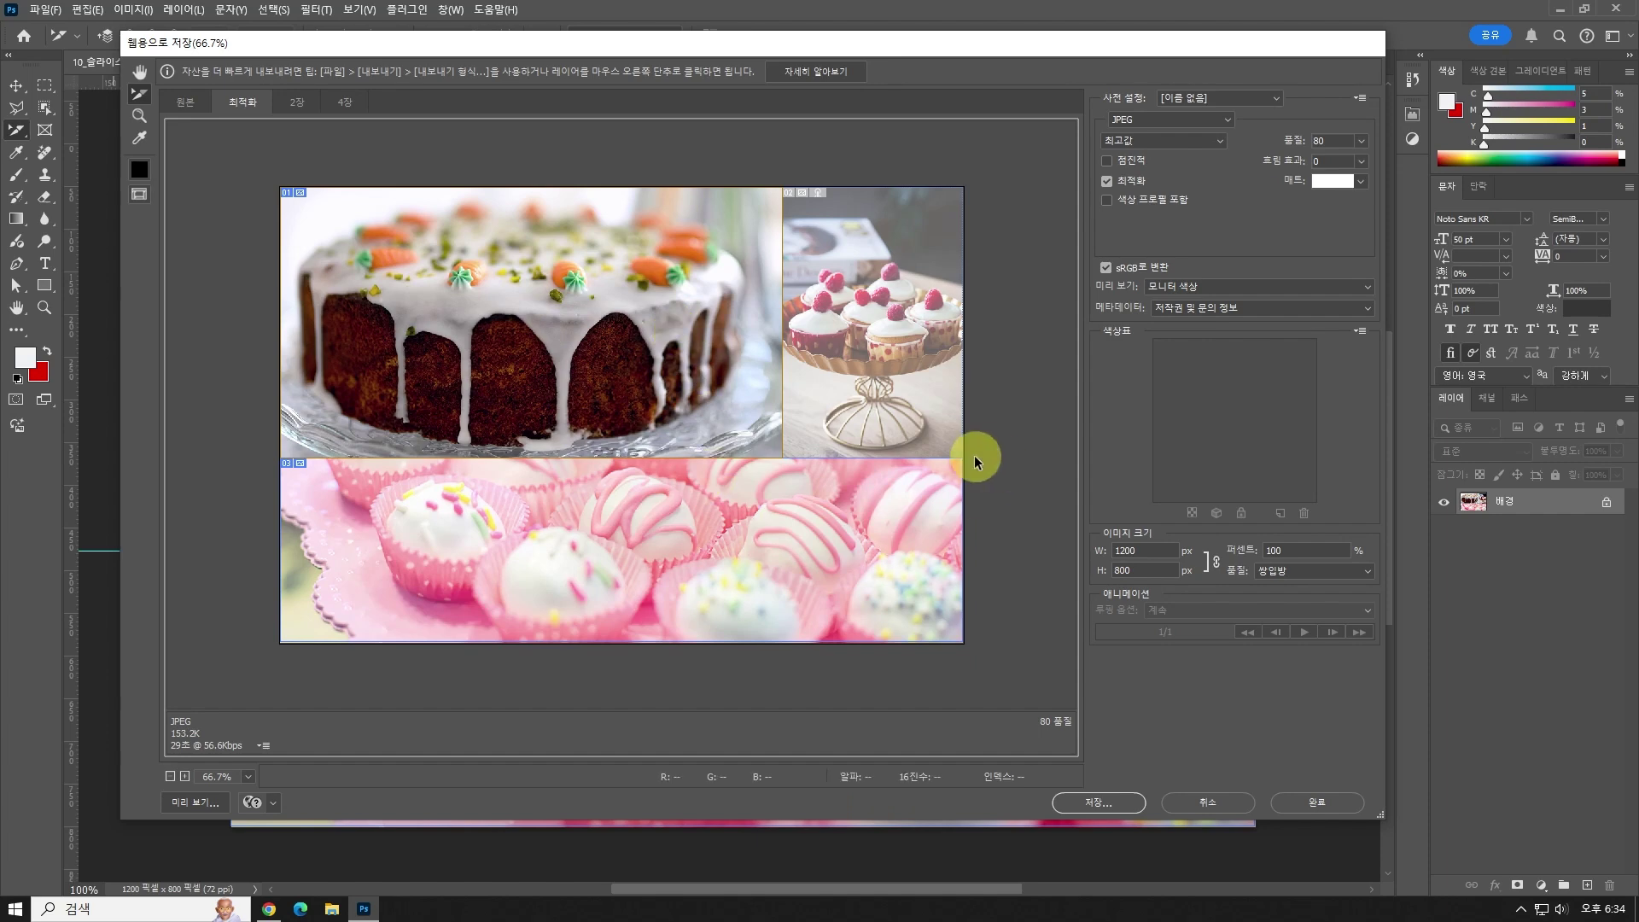
Select only the cake photo slice in the export preview and set its file format to PNG-24.
click(1027, 707)
click(249, 176)
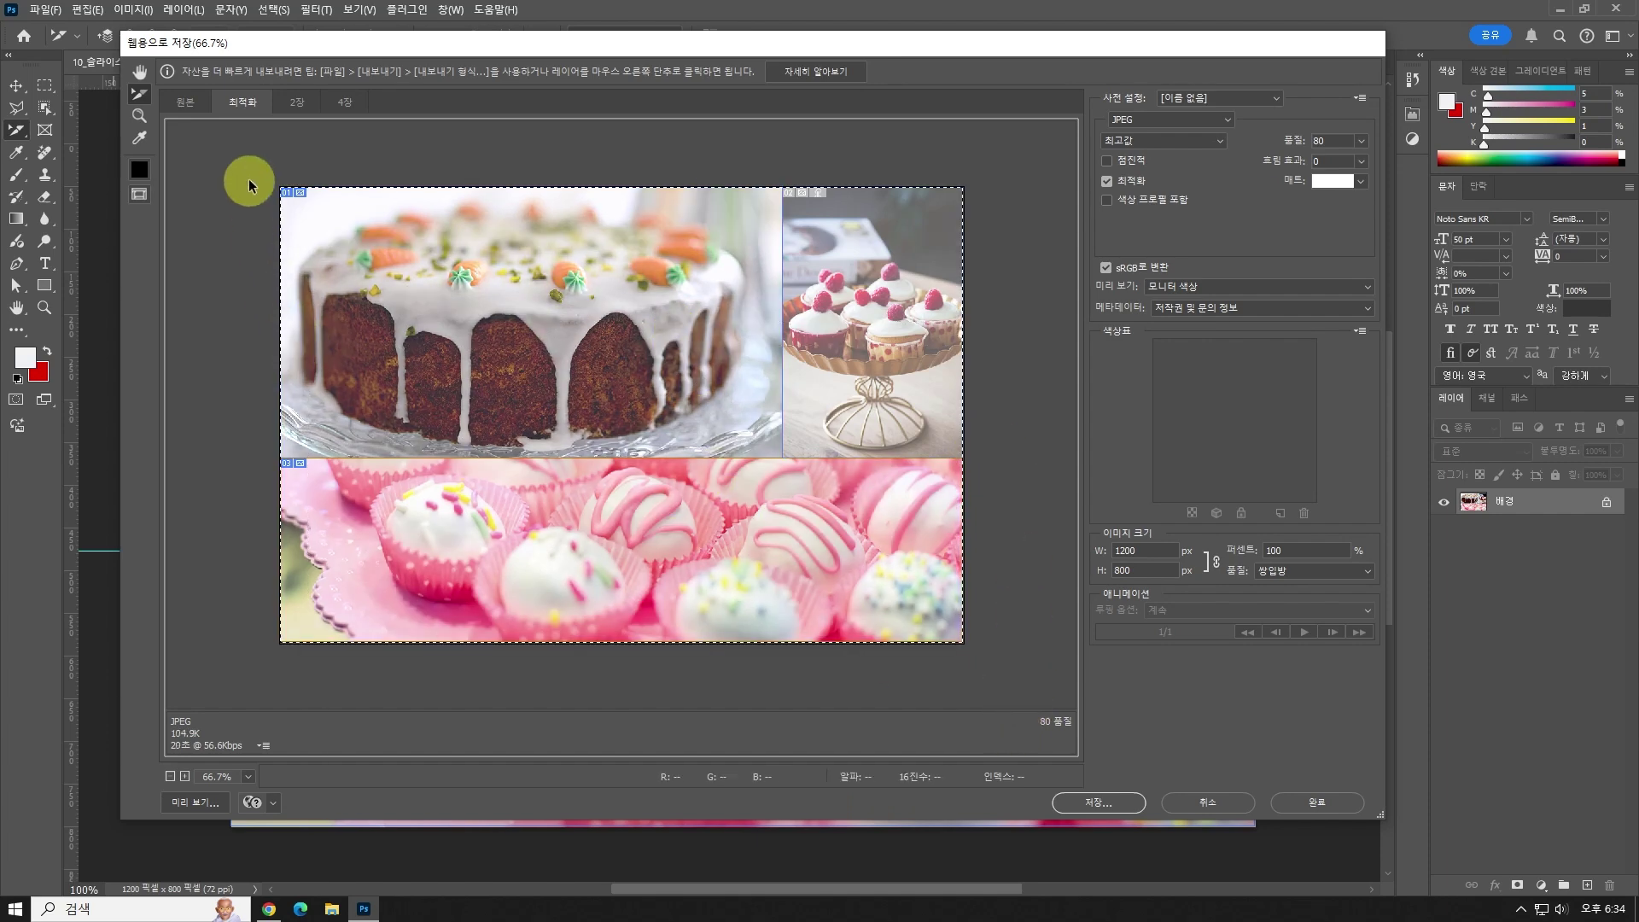
click(1310, 141)
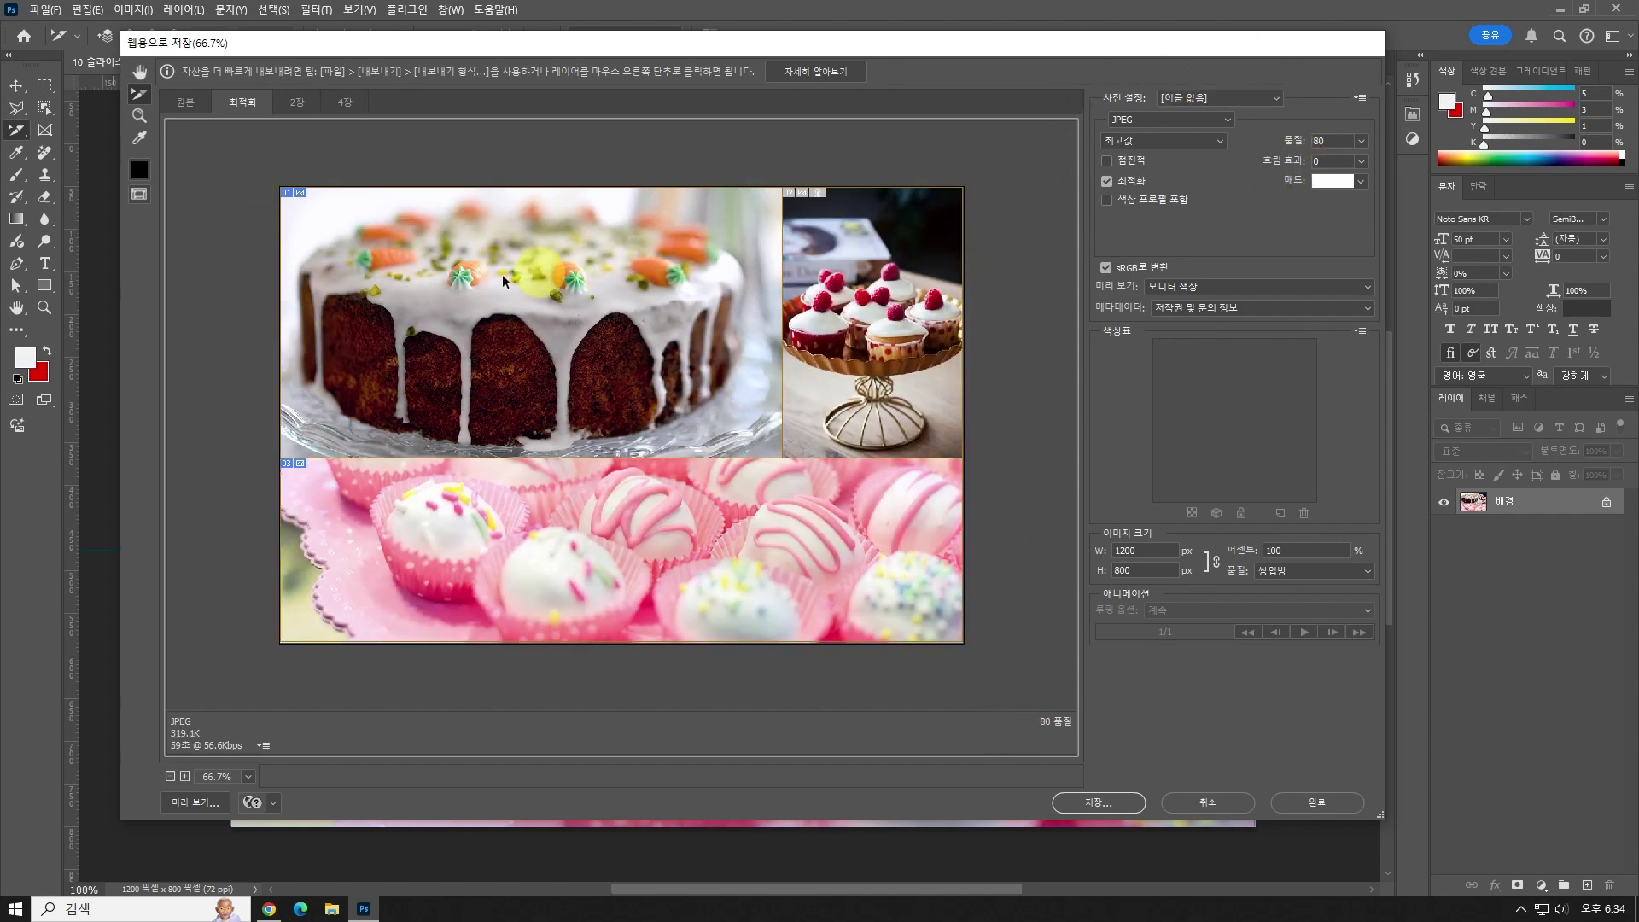
click(459, 284)
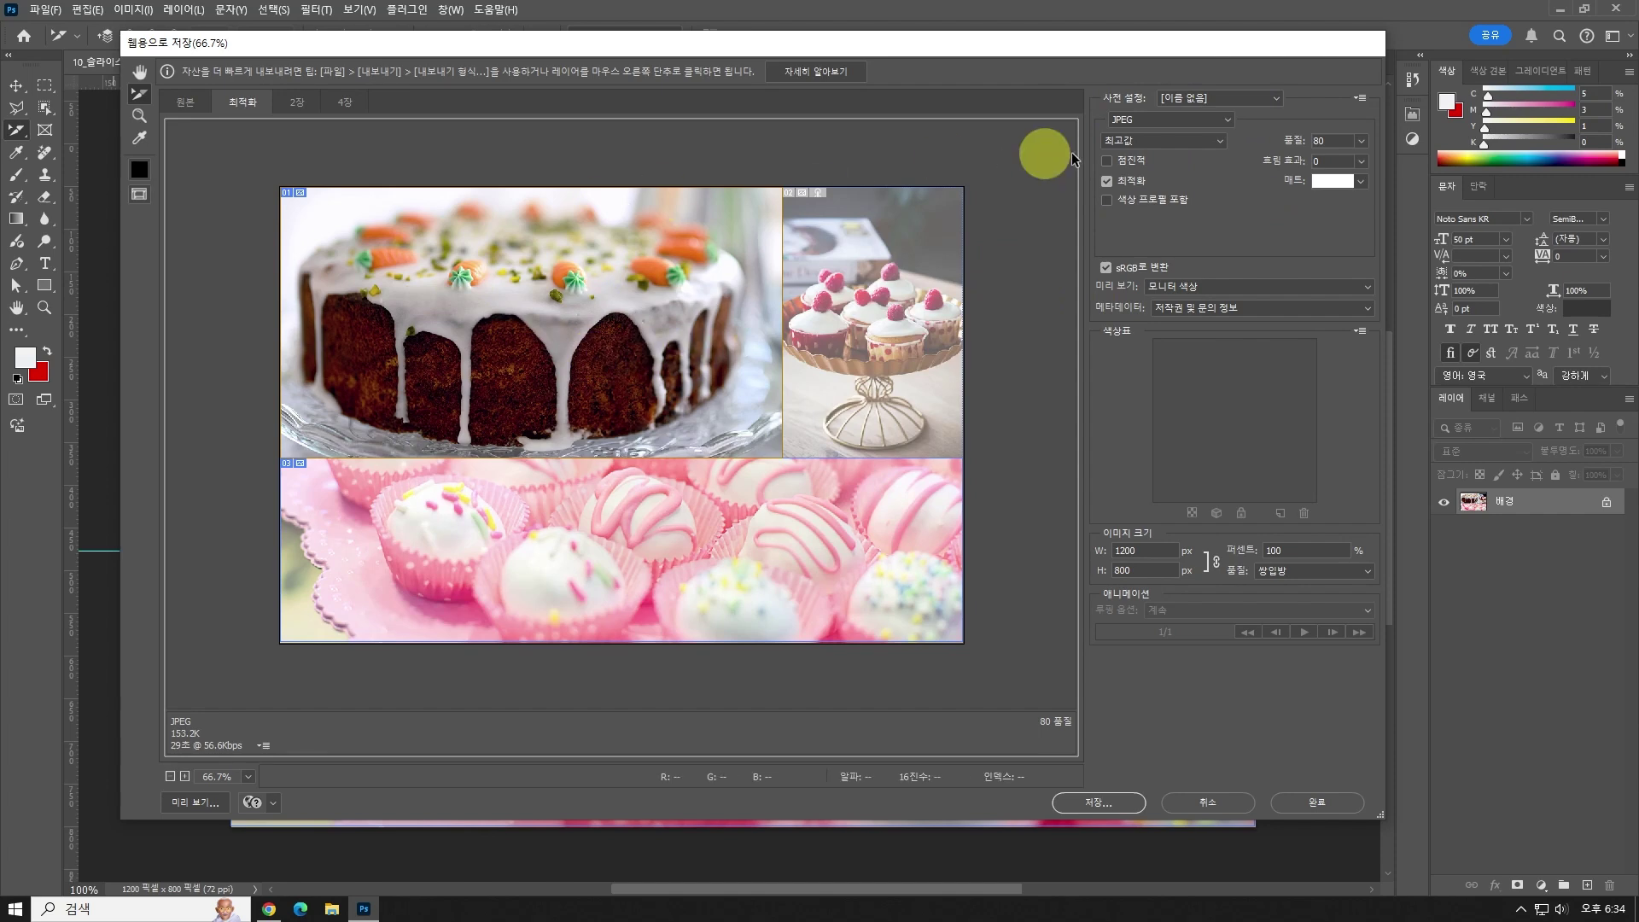
click(1166, 130)
click(1171, 178)
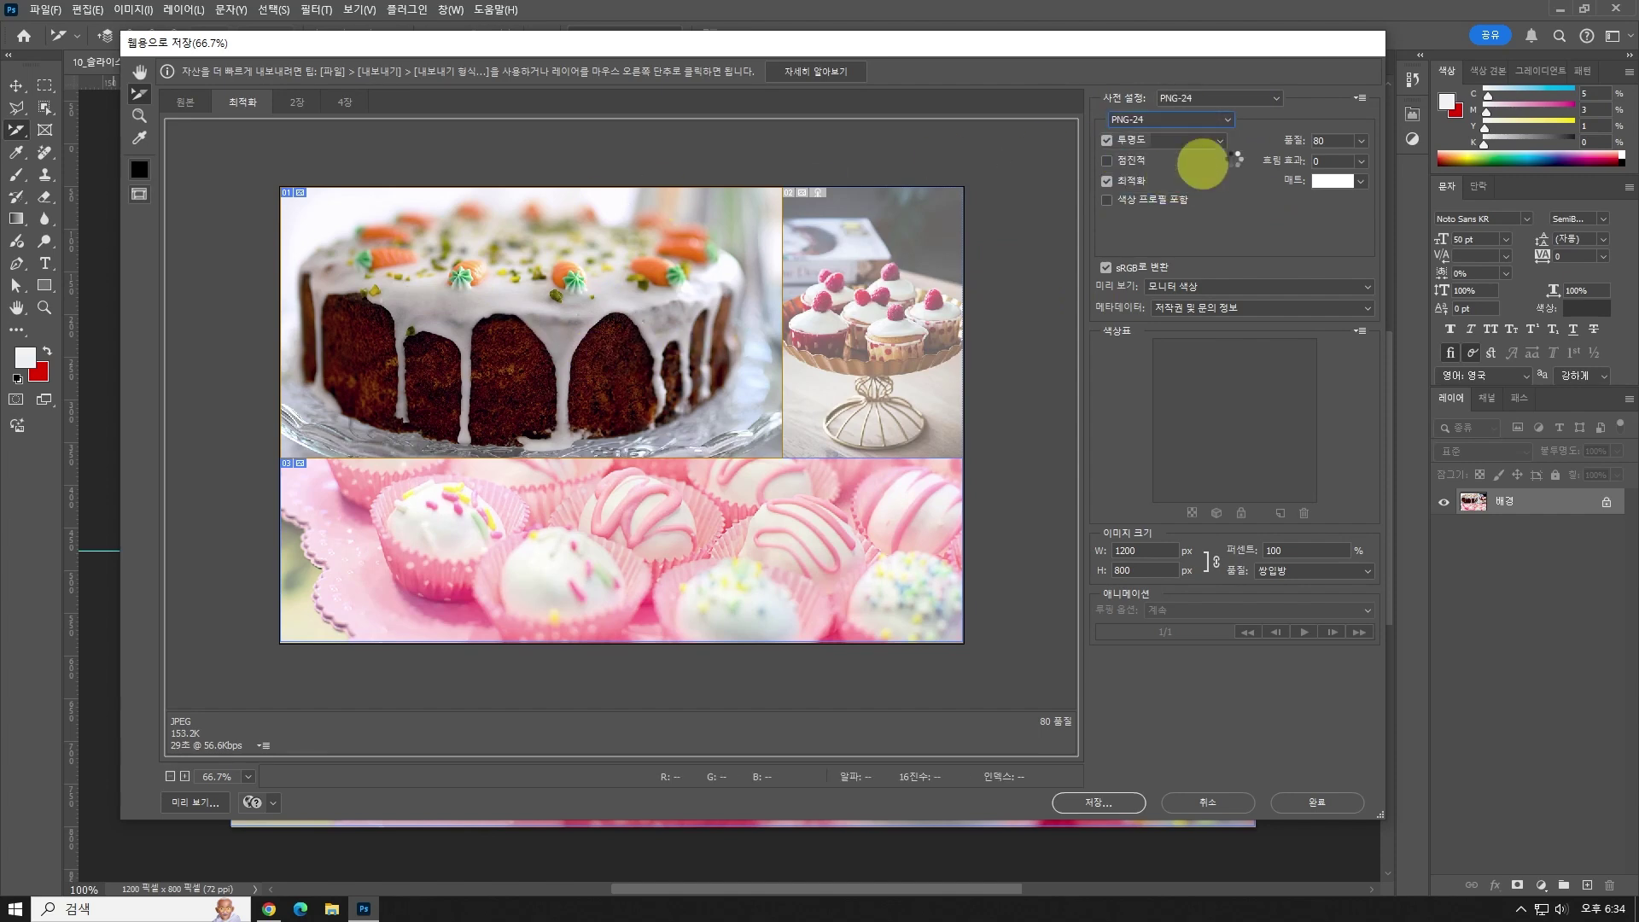
Compare the export format of each of the three slices, ending with the cake photo slice selected.
click(942, 530)
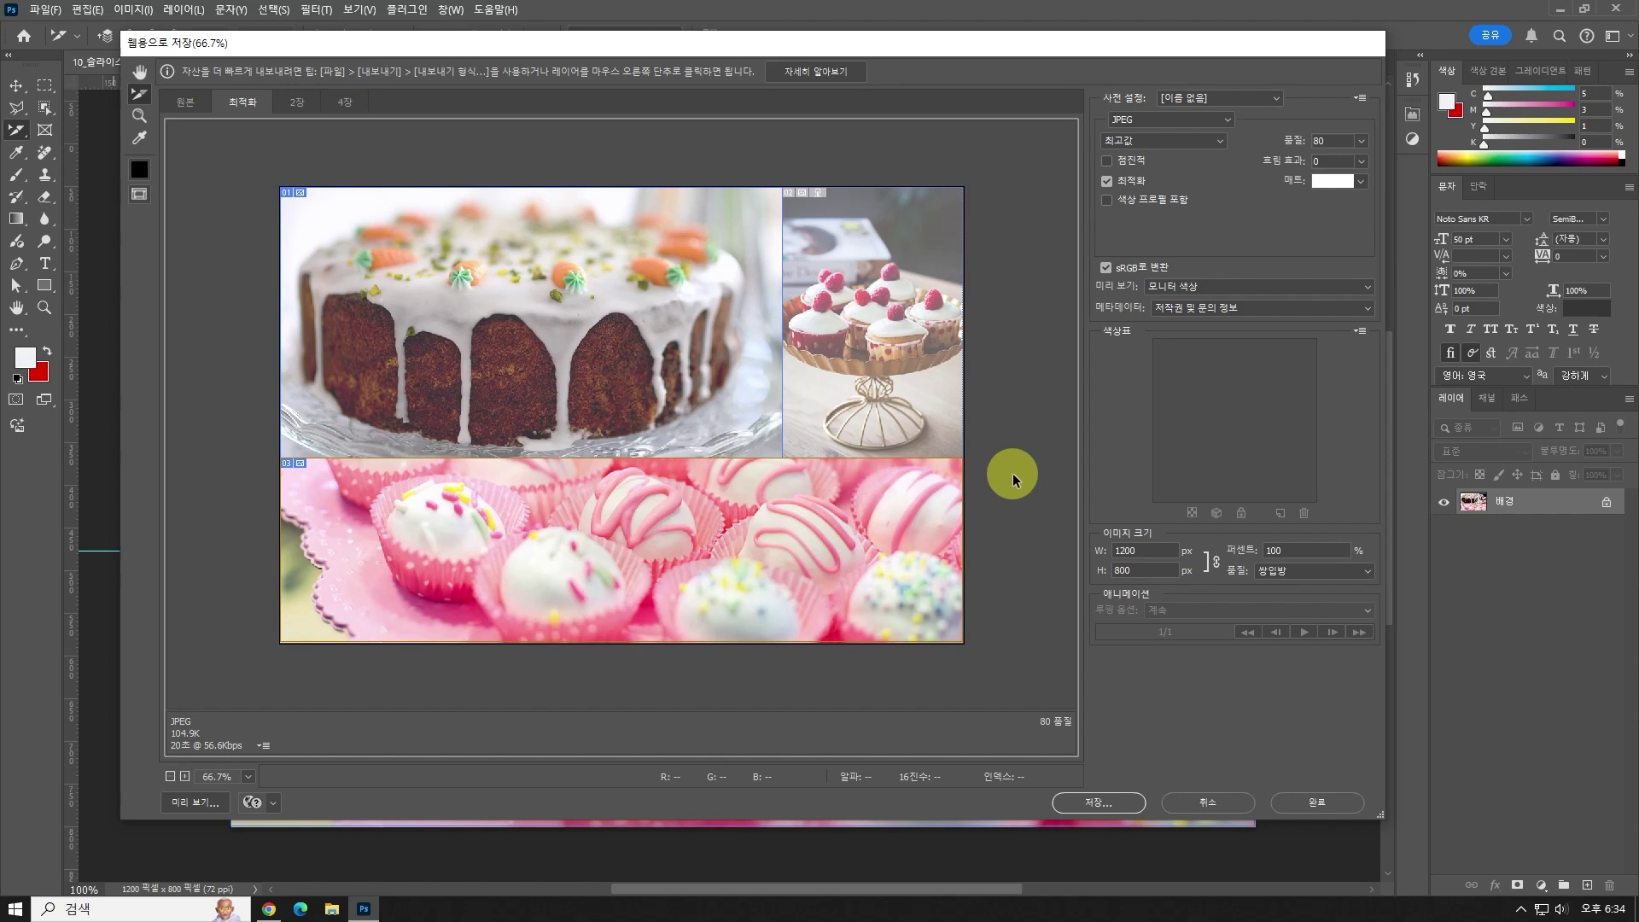
click(900, 330)
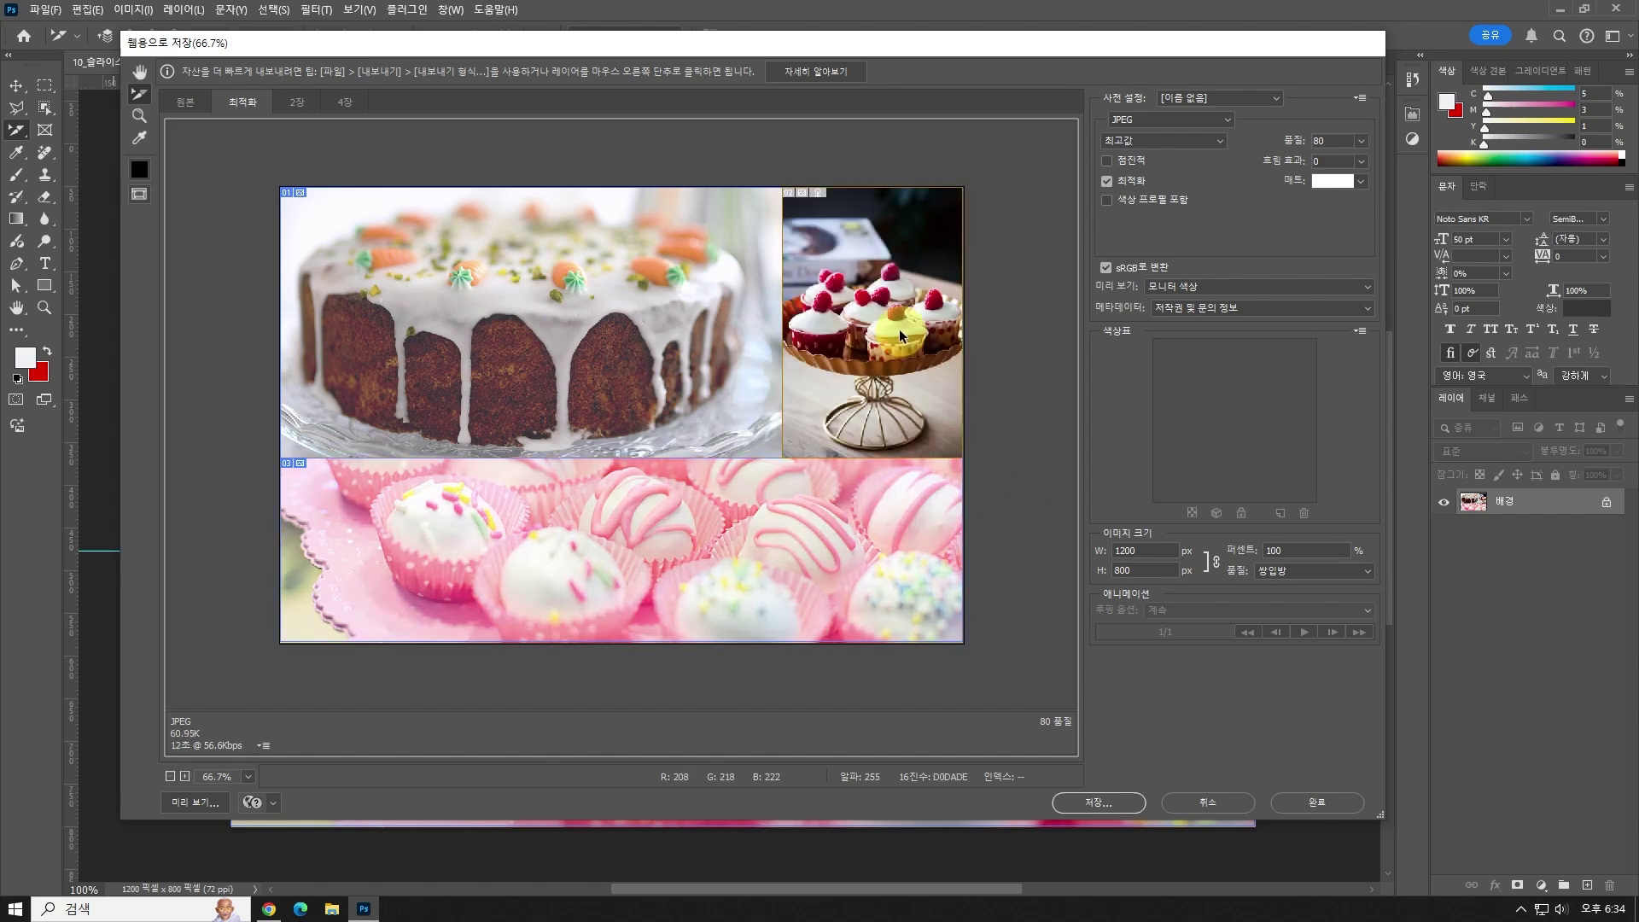
click(720, 517)
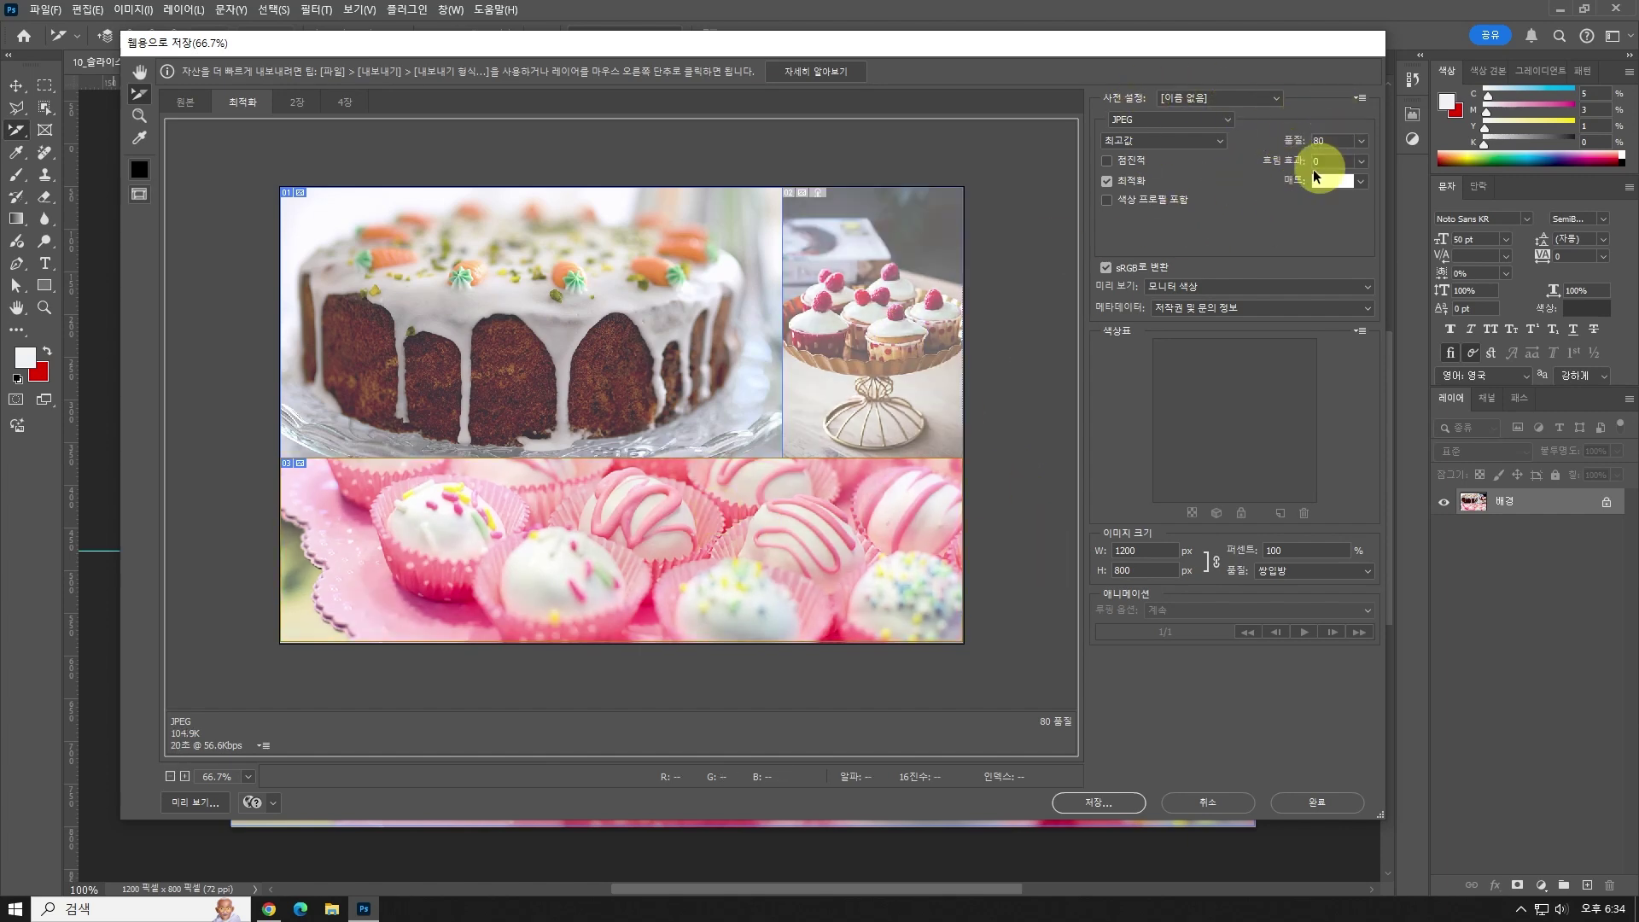
click(470, 308)
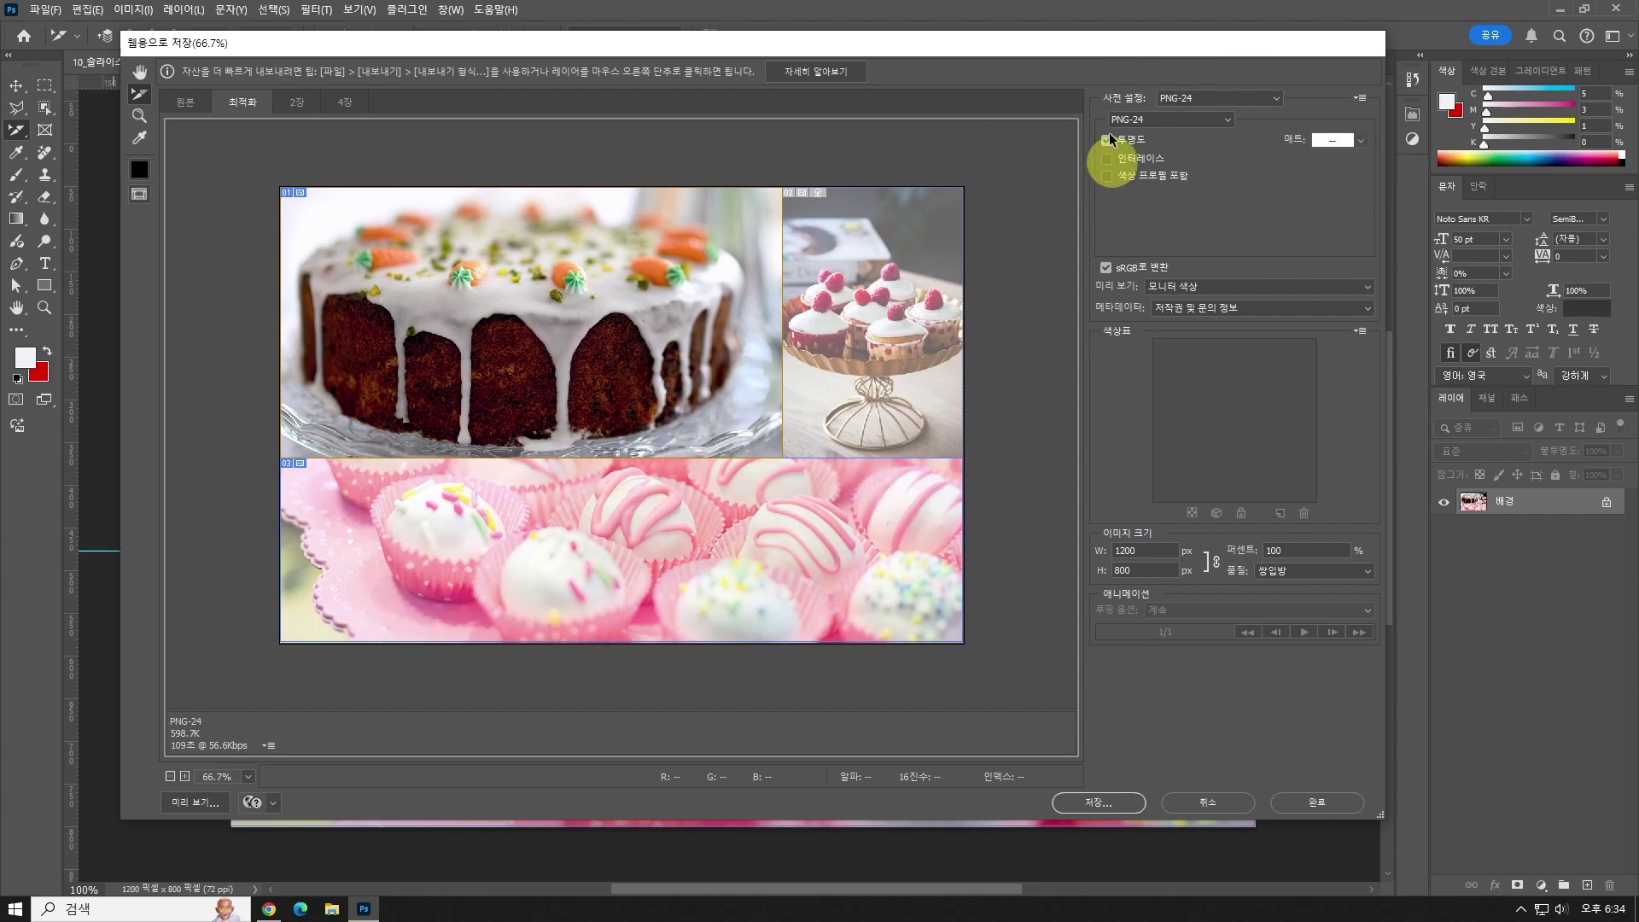
click(1007, 474)
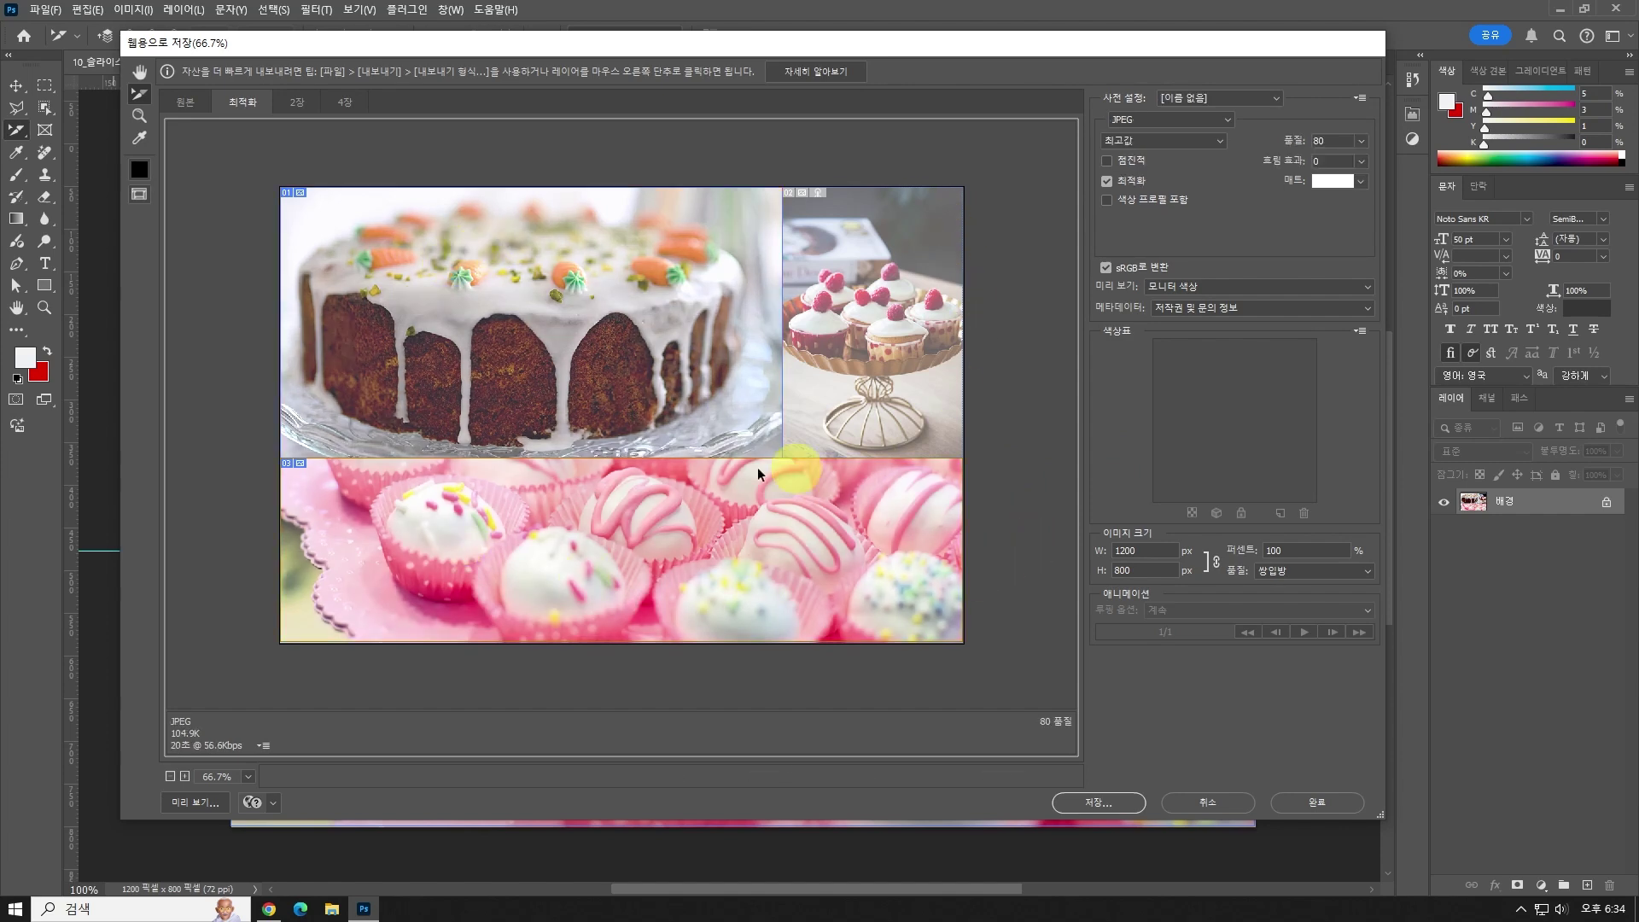
click(591, 360)
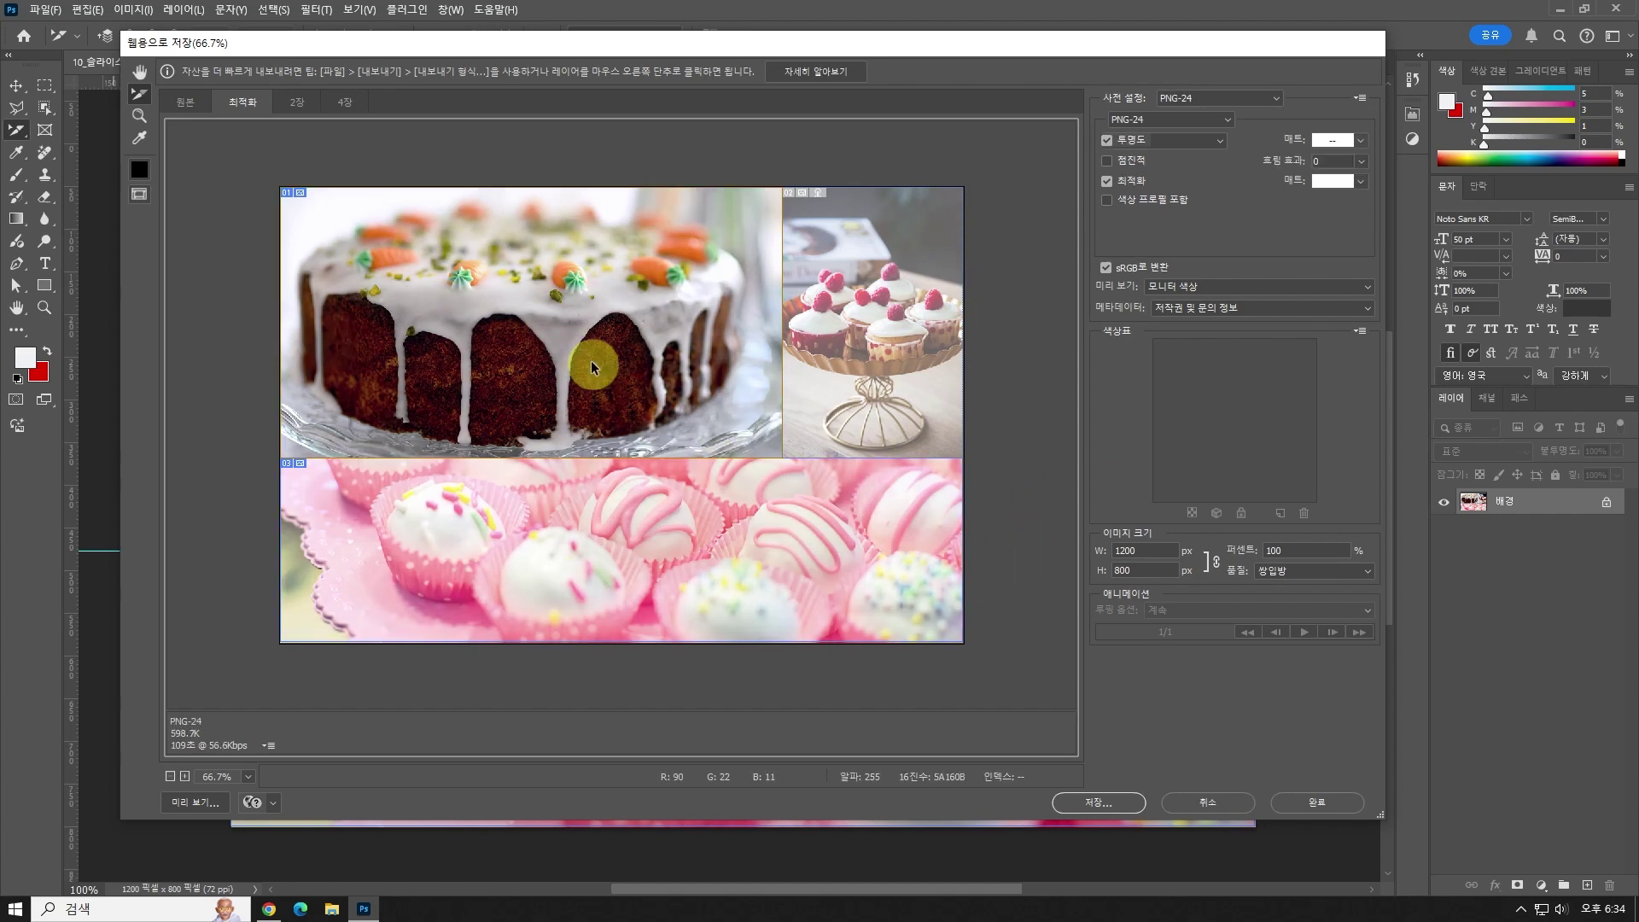
Start saving the optimized slices, then shrink the save dialog and move it clear of the slice preview.
click(1101, 803)
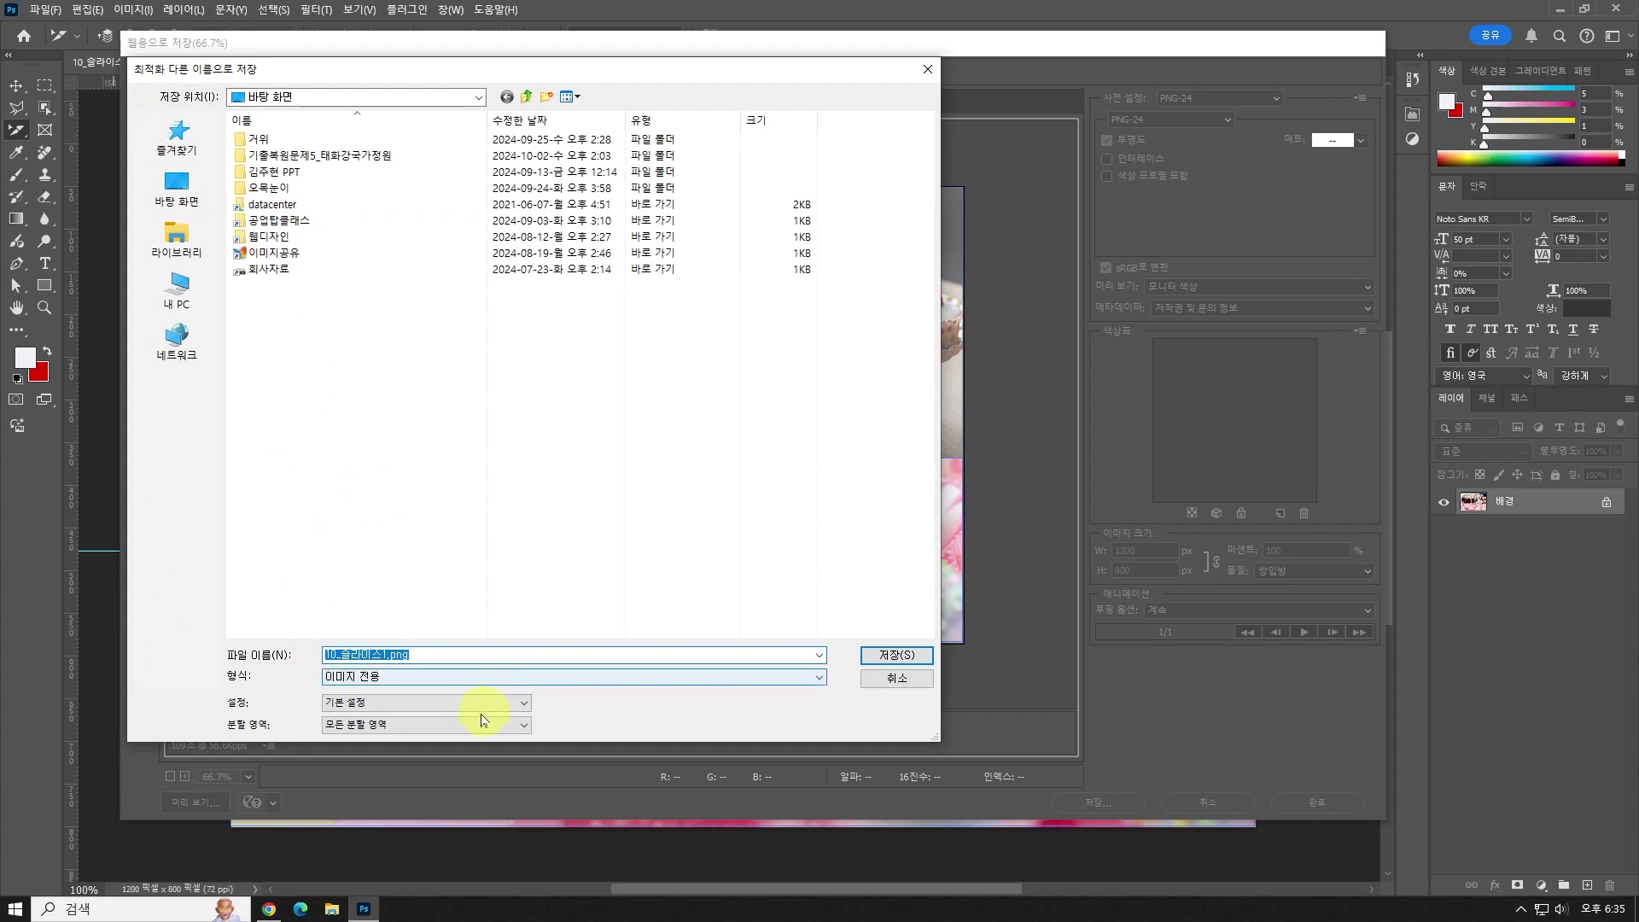
mouse_move(290, 746)
mouse_down()
mouse_move(220, 722)
mouse_move(536, 722)
mouse_move(431, 755)
mouse_move(260, 758)
mouse_move(228, 728)
mouse_move(438, 715)
mouse_move(540, 734)
mouse_move(290, 741)
mouse_up()
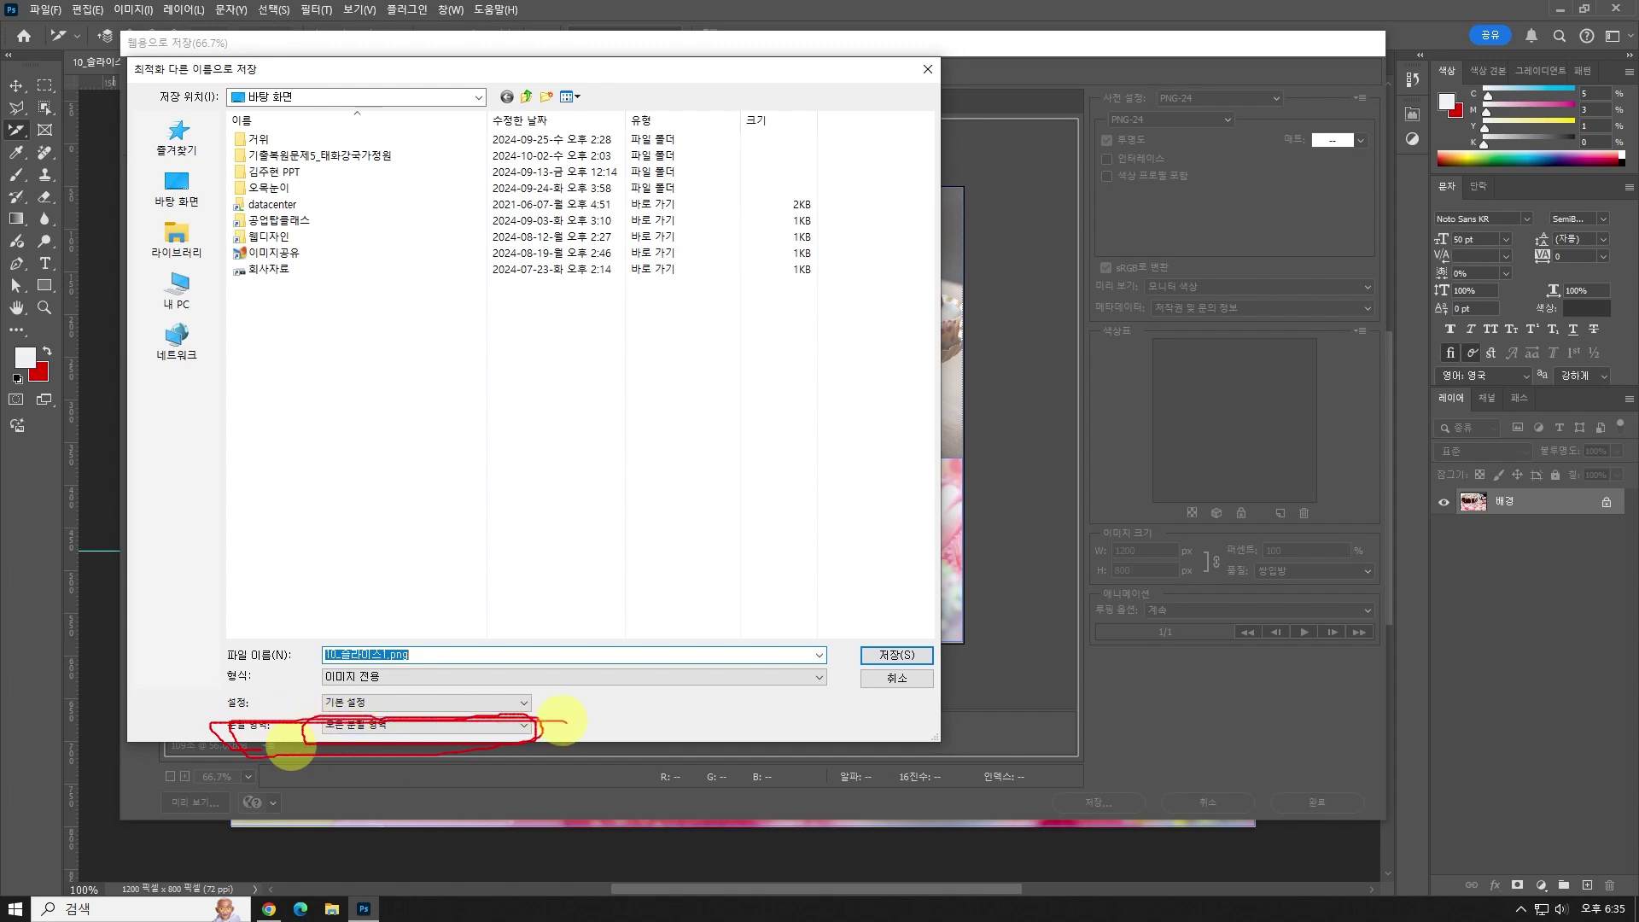
key(Escape)
click(519, 733)
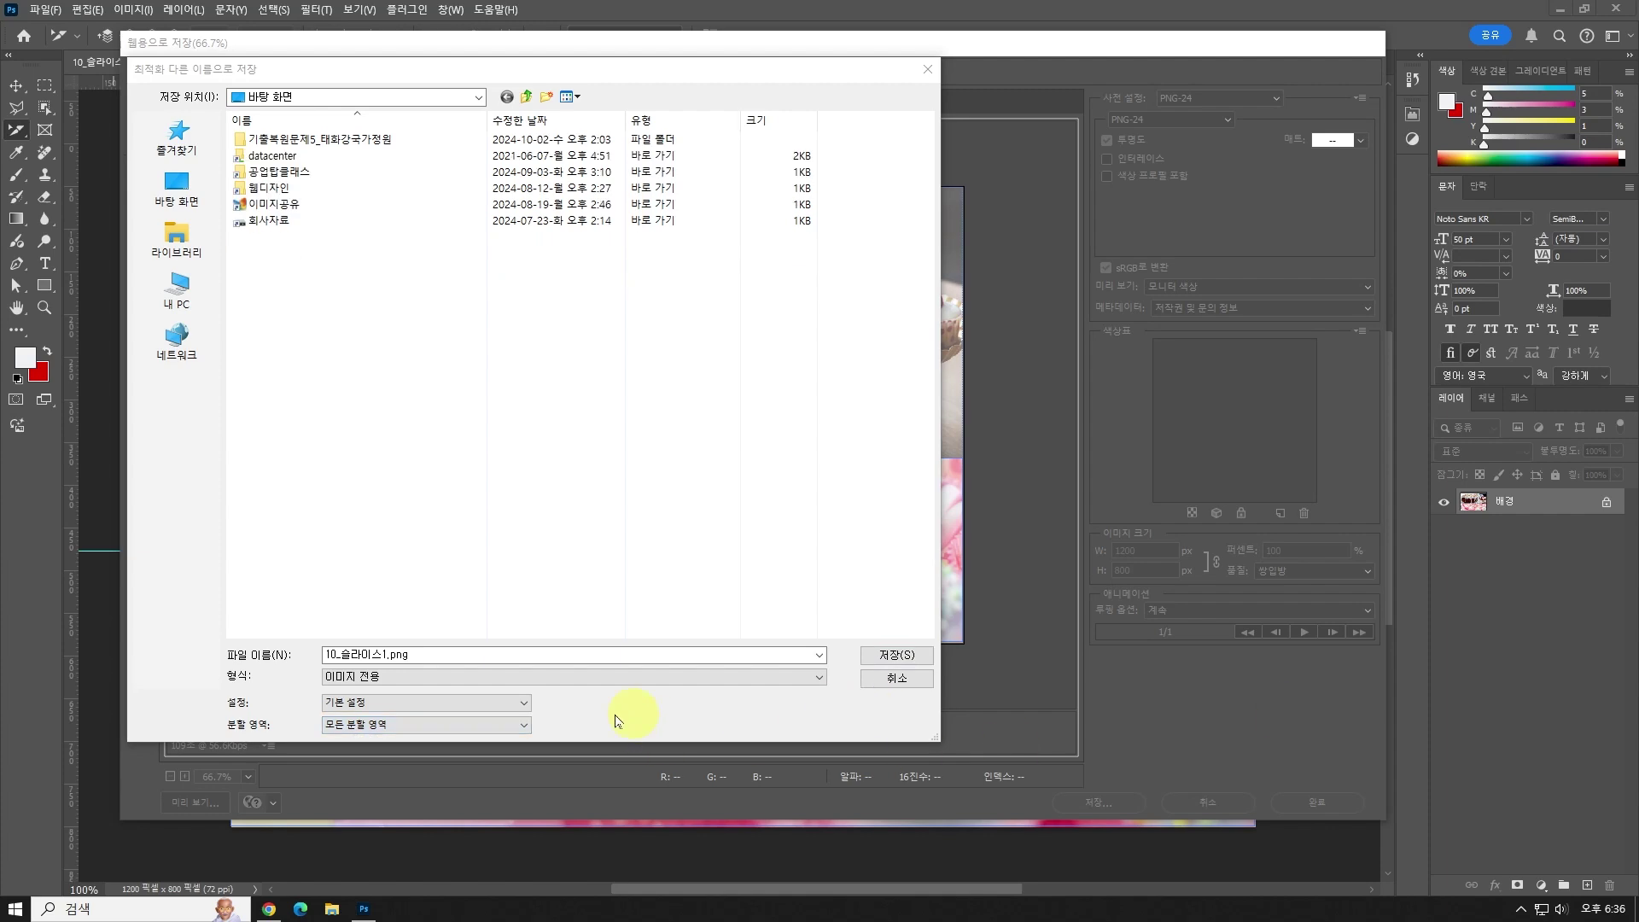
click(516, 726)
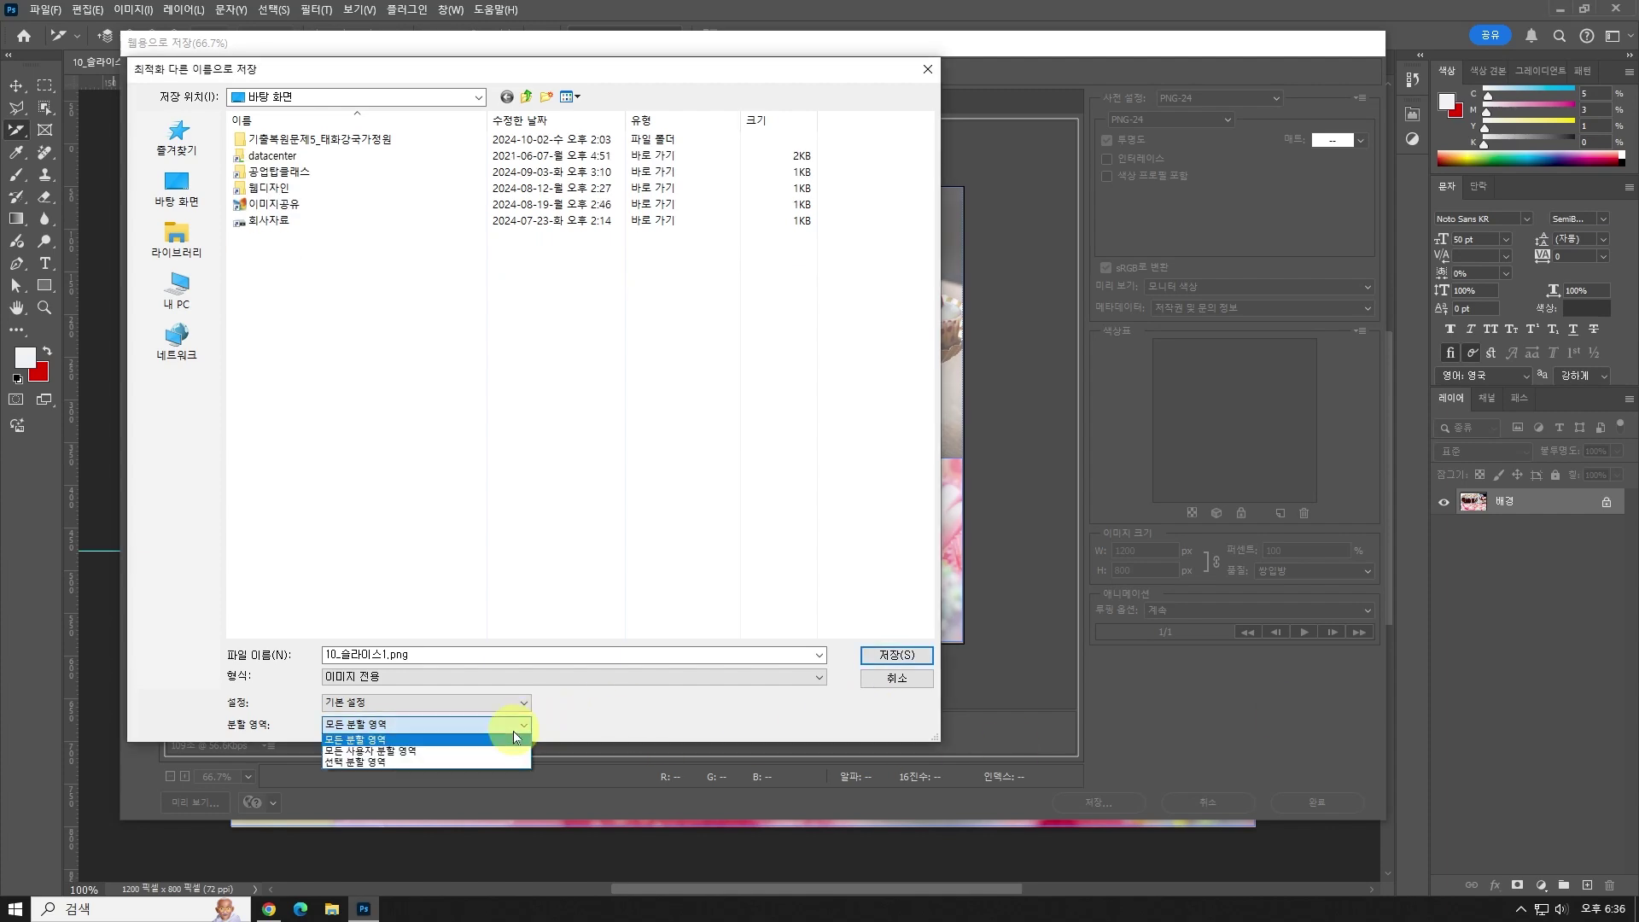
click(514, 731)
drag(937, 739, 743, 531)
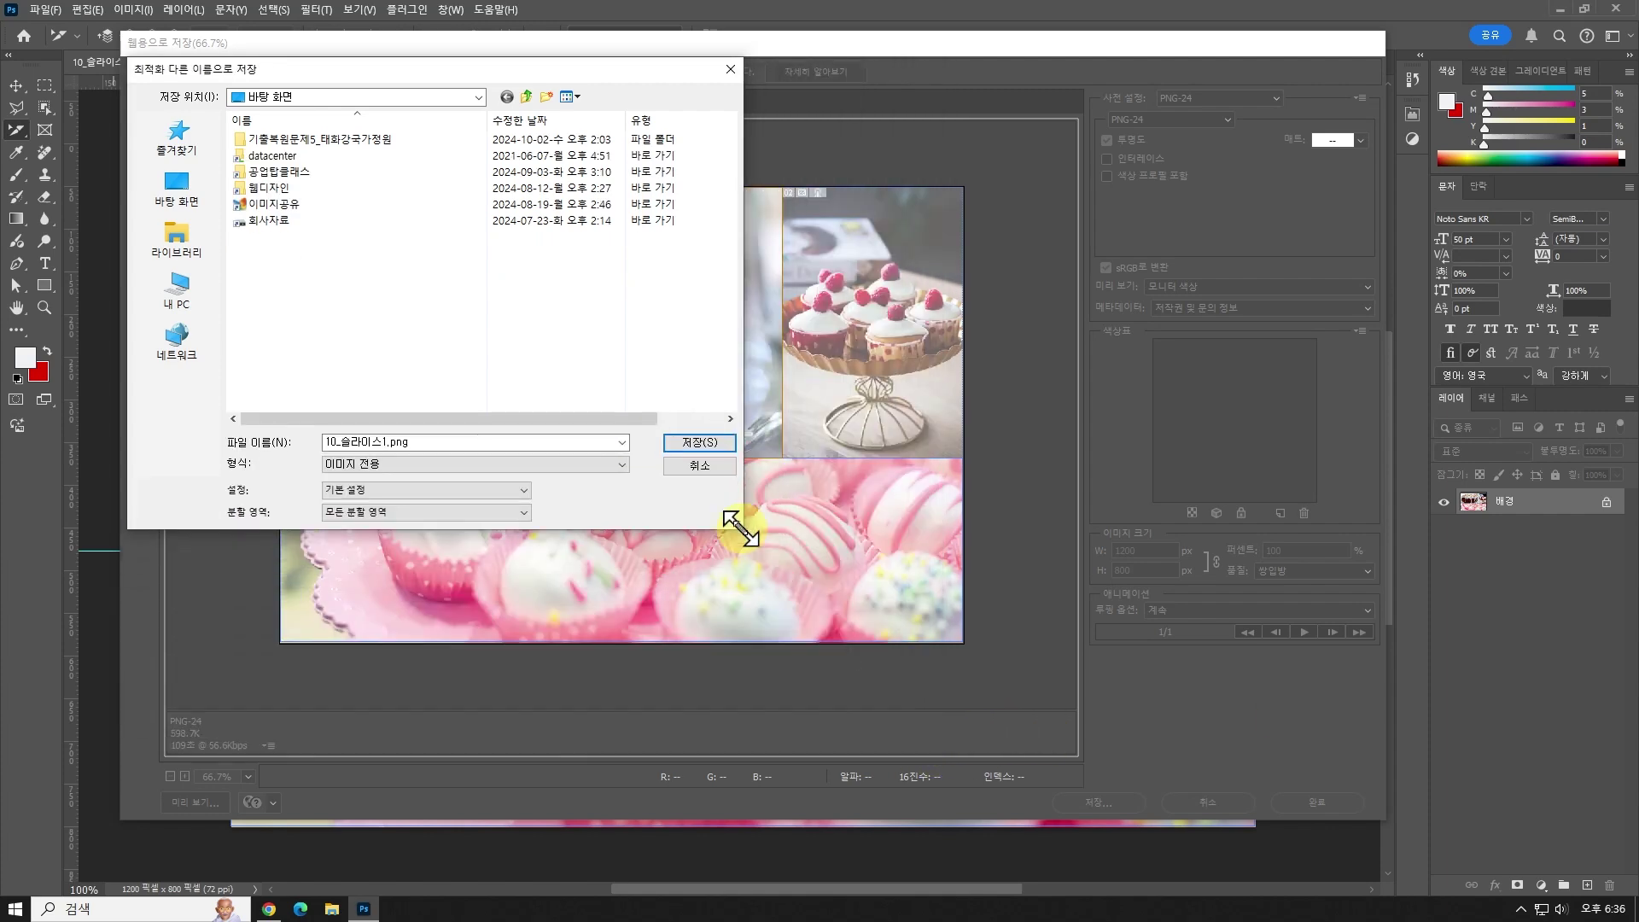
drag(476, 66, 1325, 141)
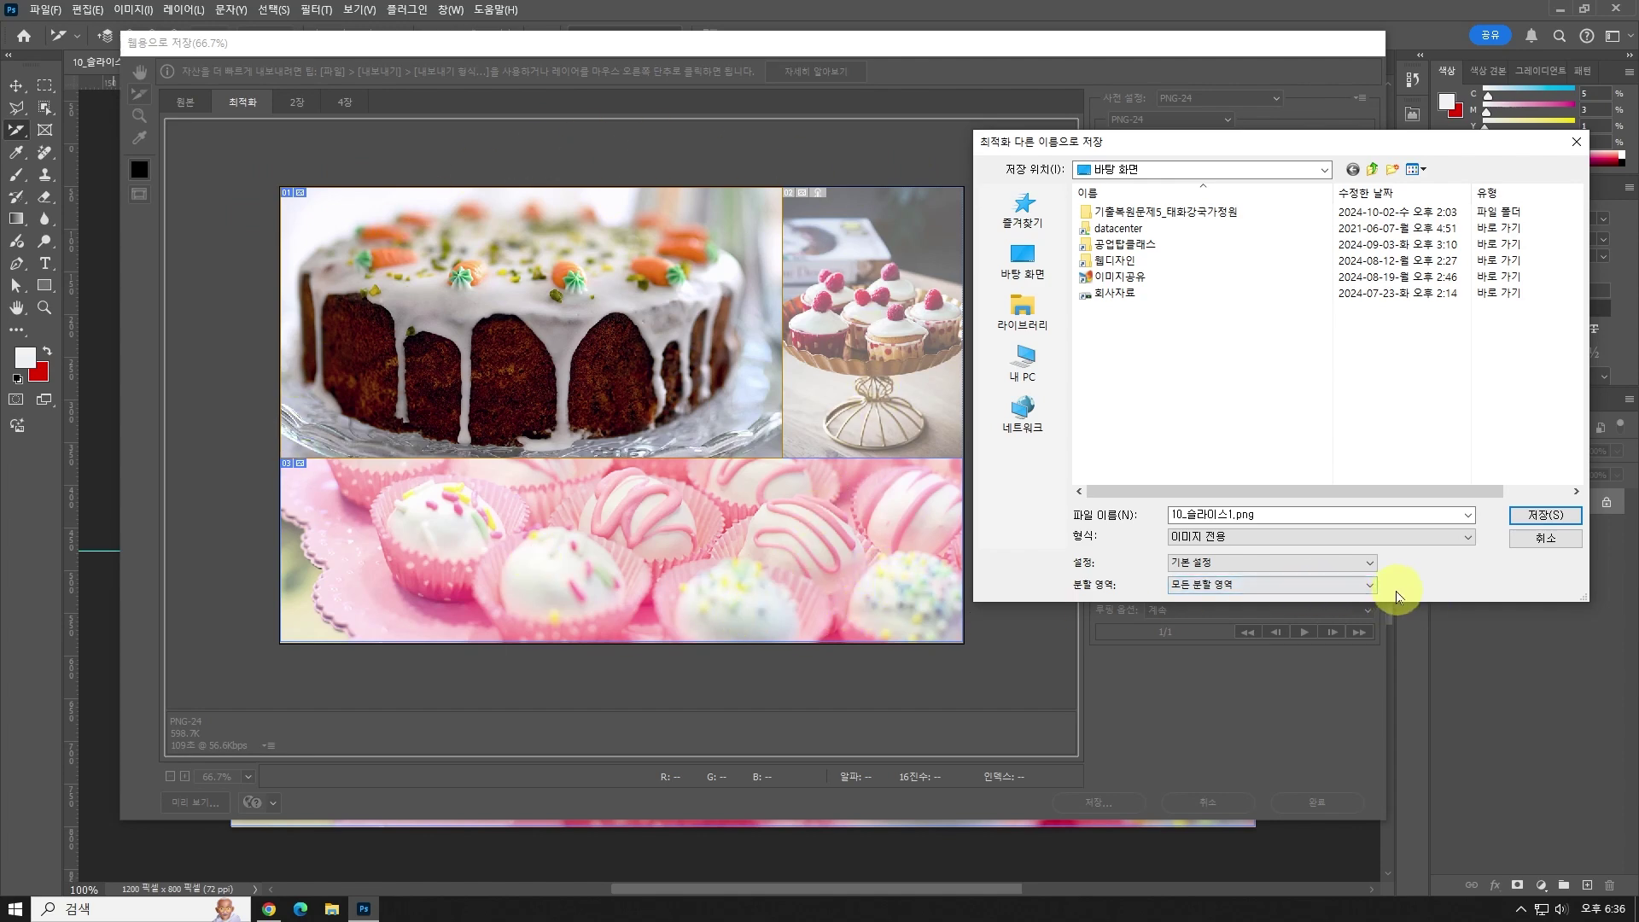
Review the choices for which slices get saved, keeping the all-slices option.
click(1373, 586)
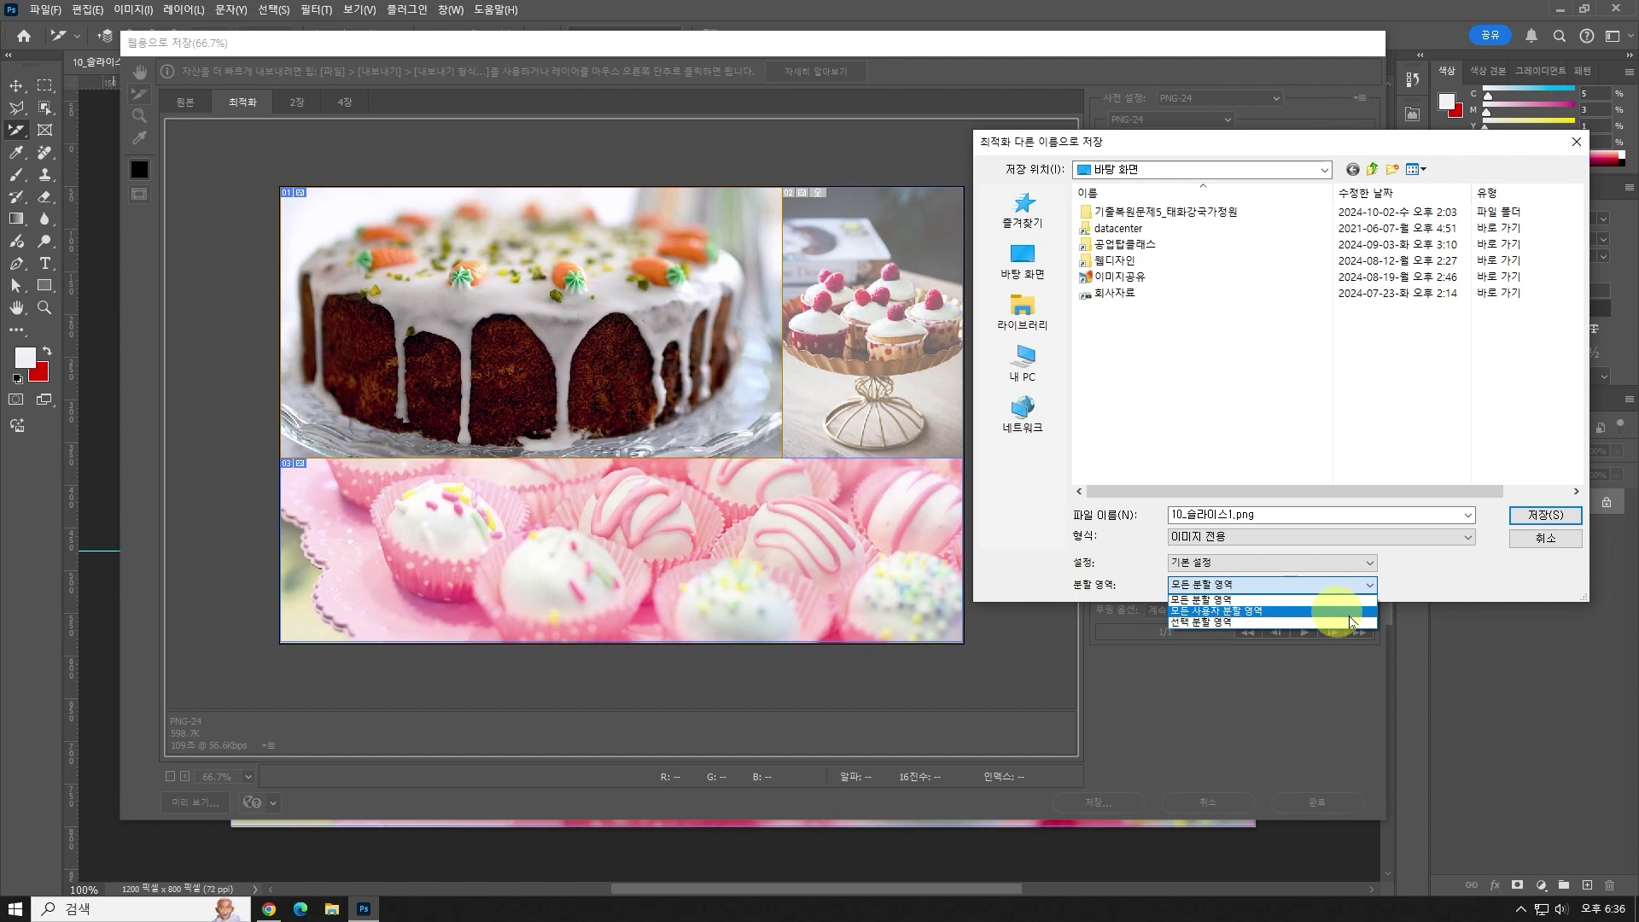
click(299, 270)
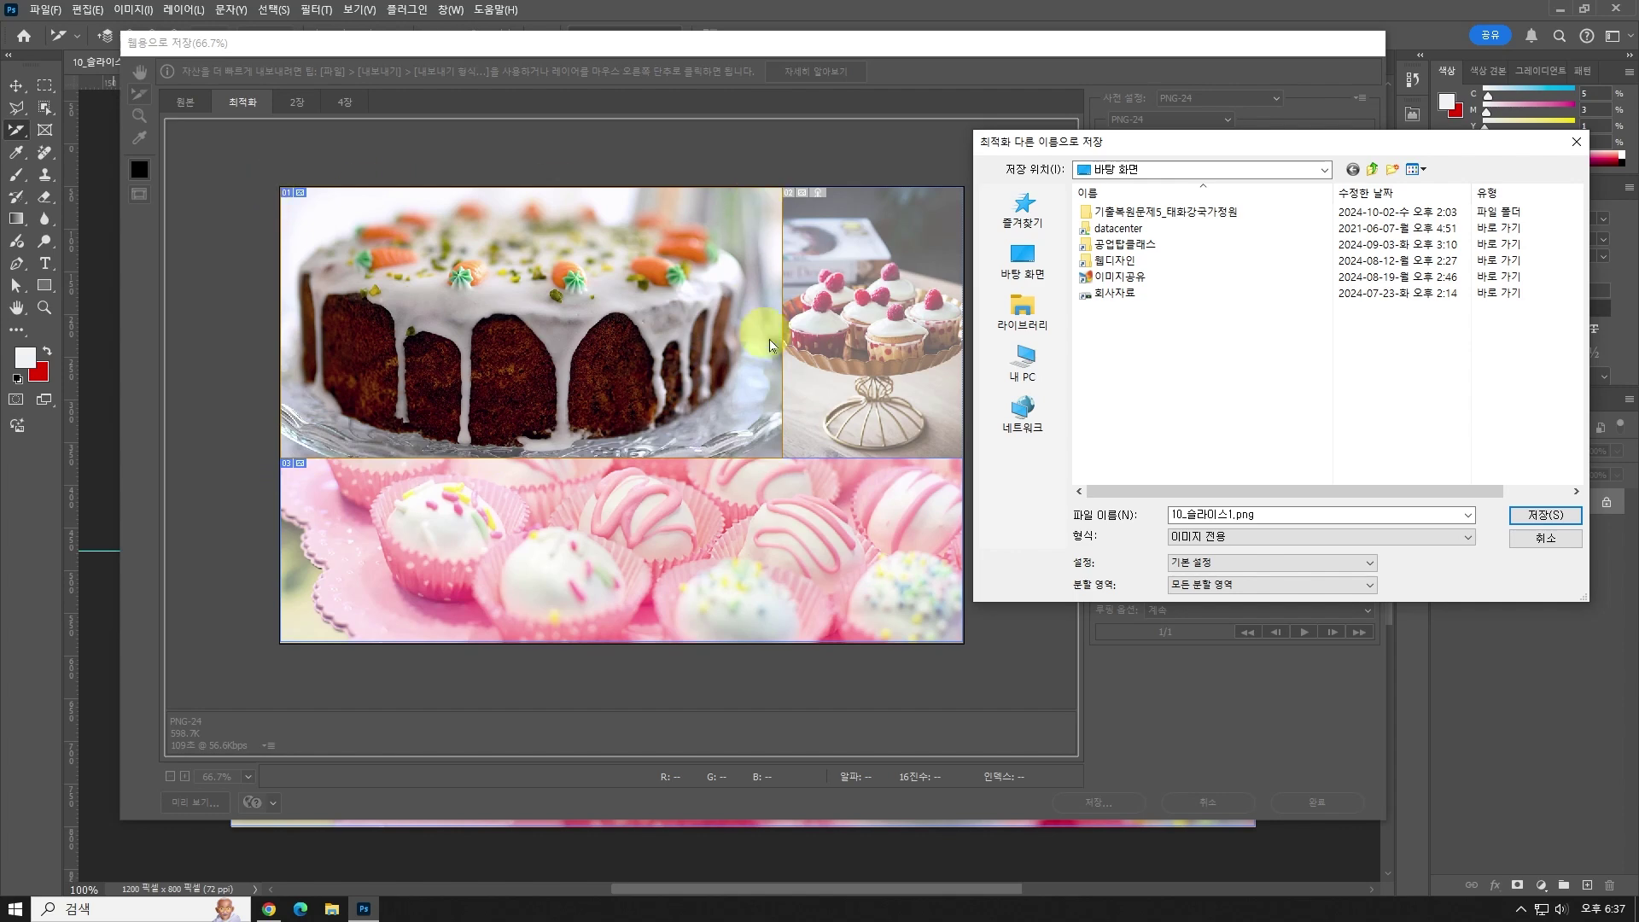
click(1329, 588)
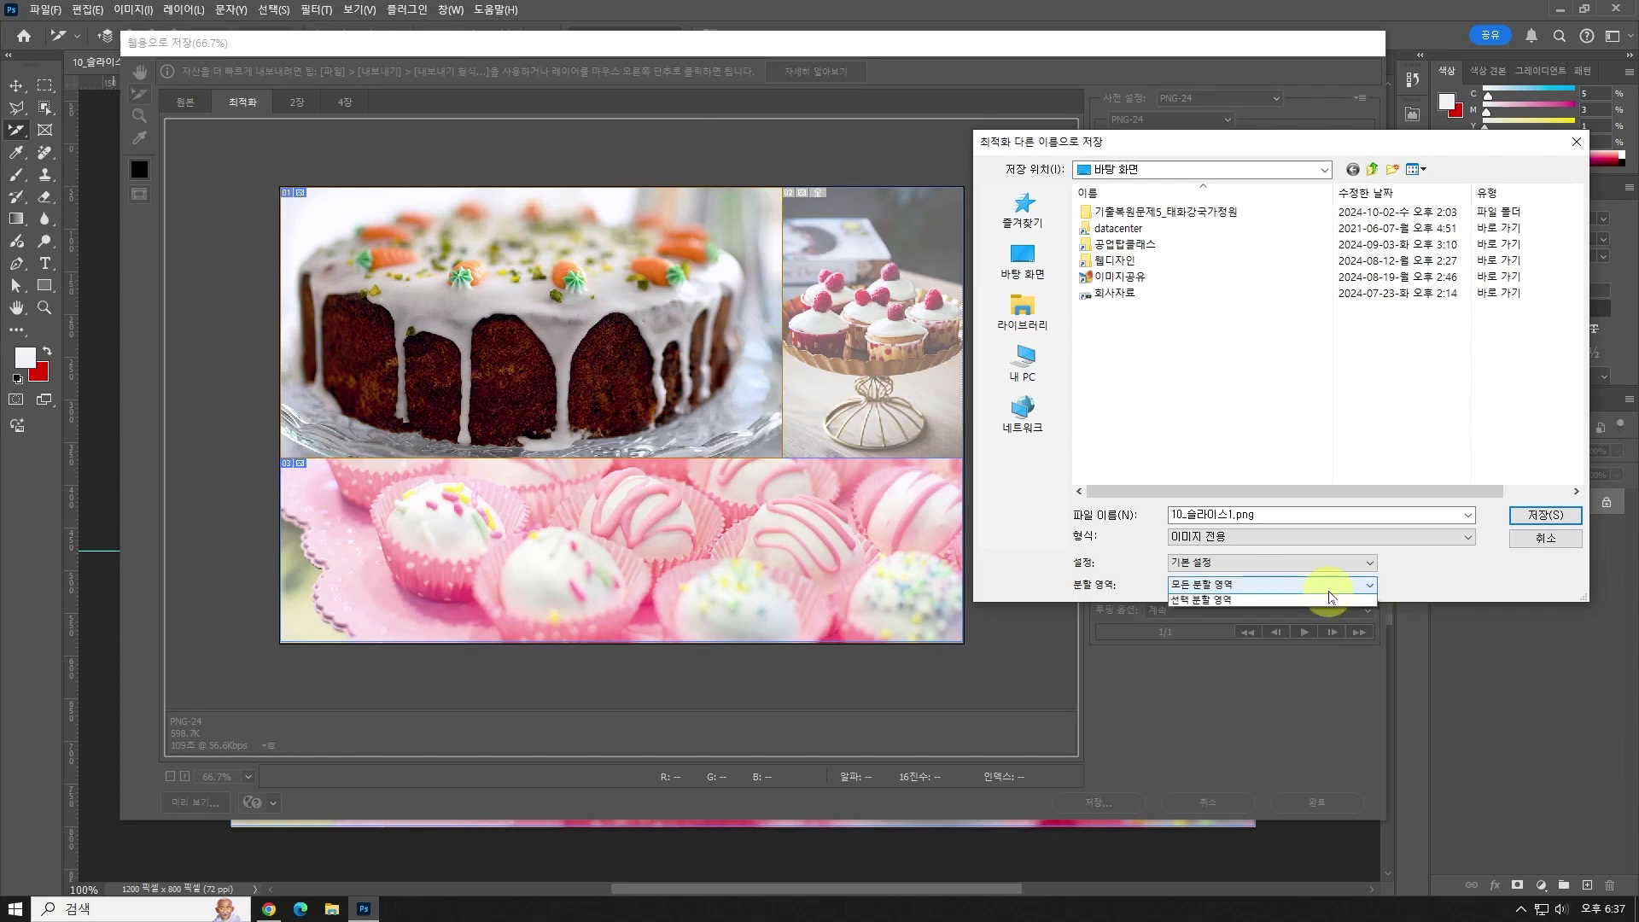
click(1495, 584)
click(1495, 584)
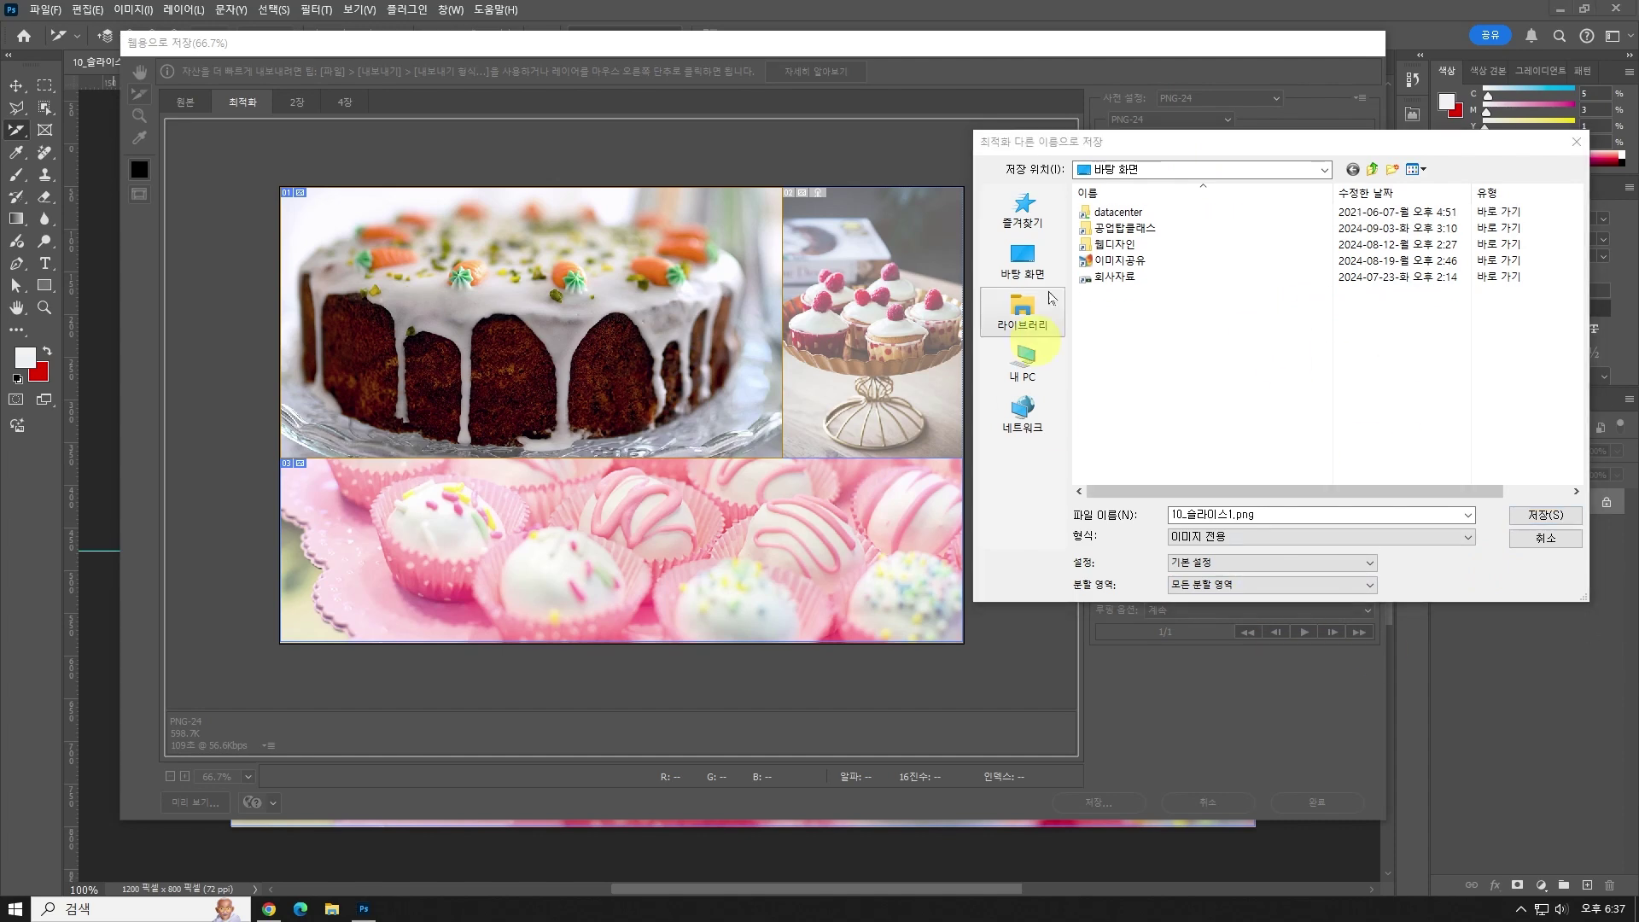
Save all slices as images only to the desktop under the file name a.png.
drag(1264, 142, 1101, 115)
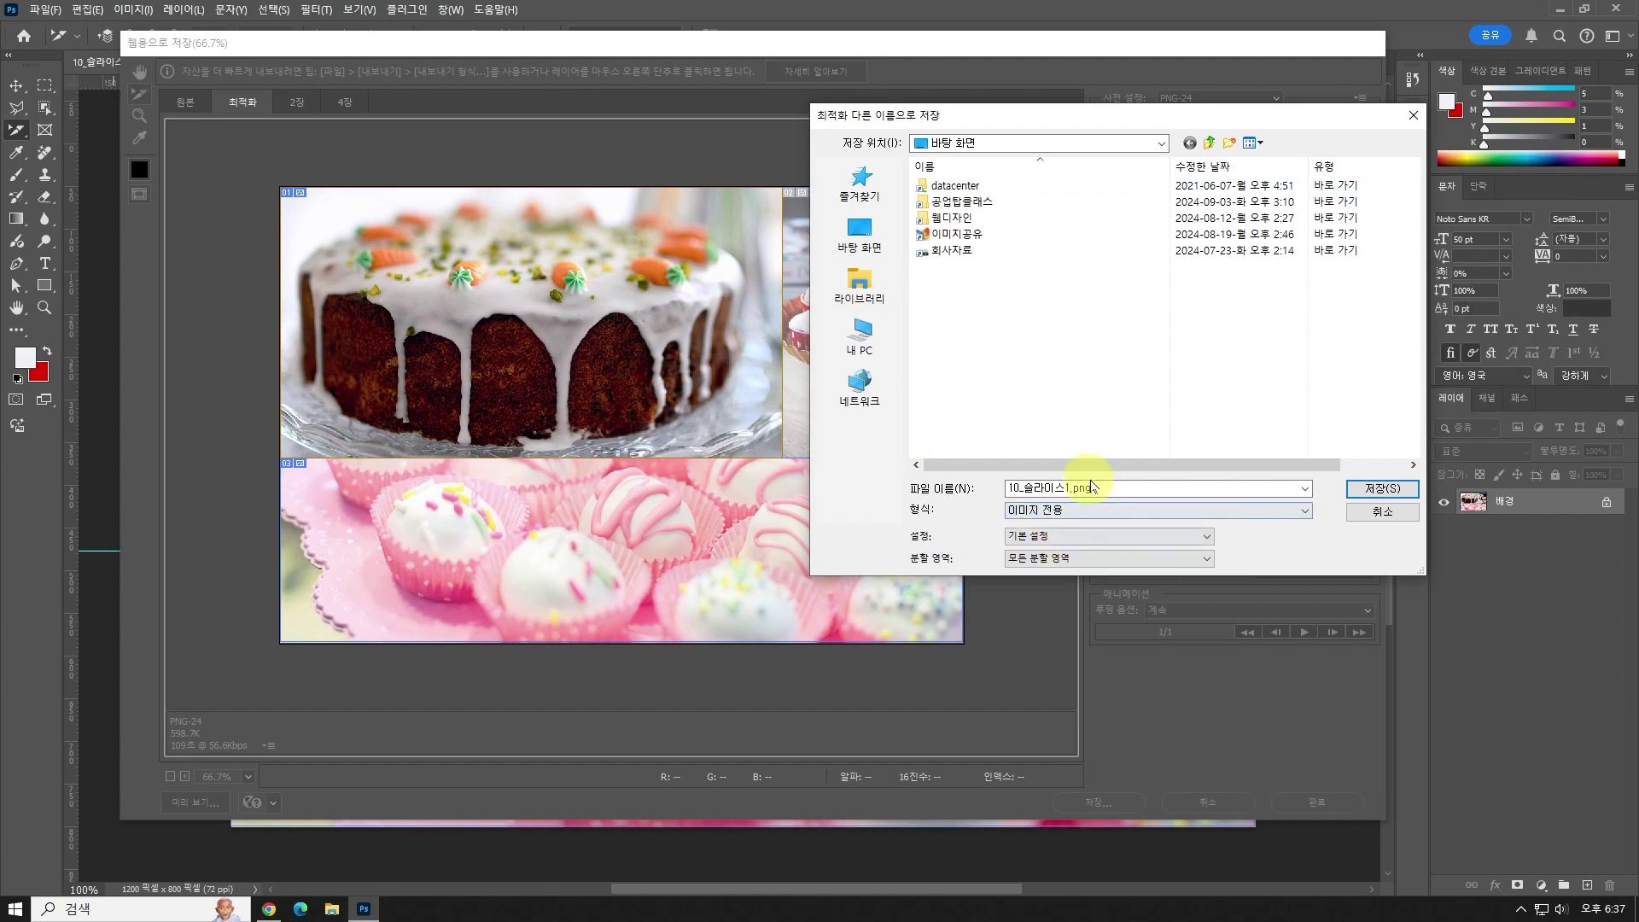
double_click(1119, 489)
text(a)
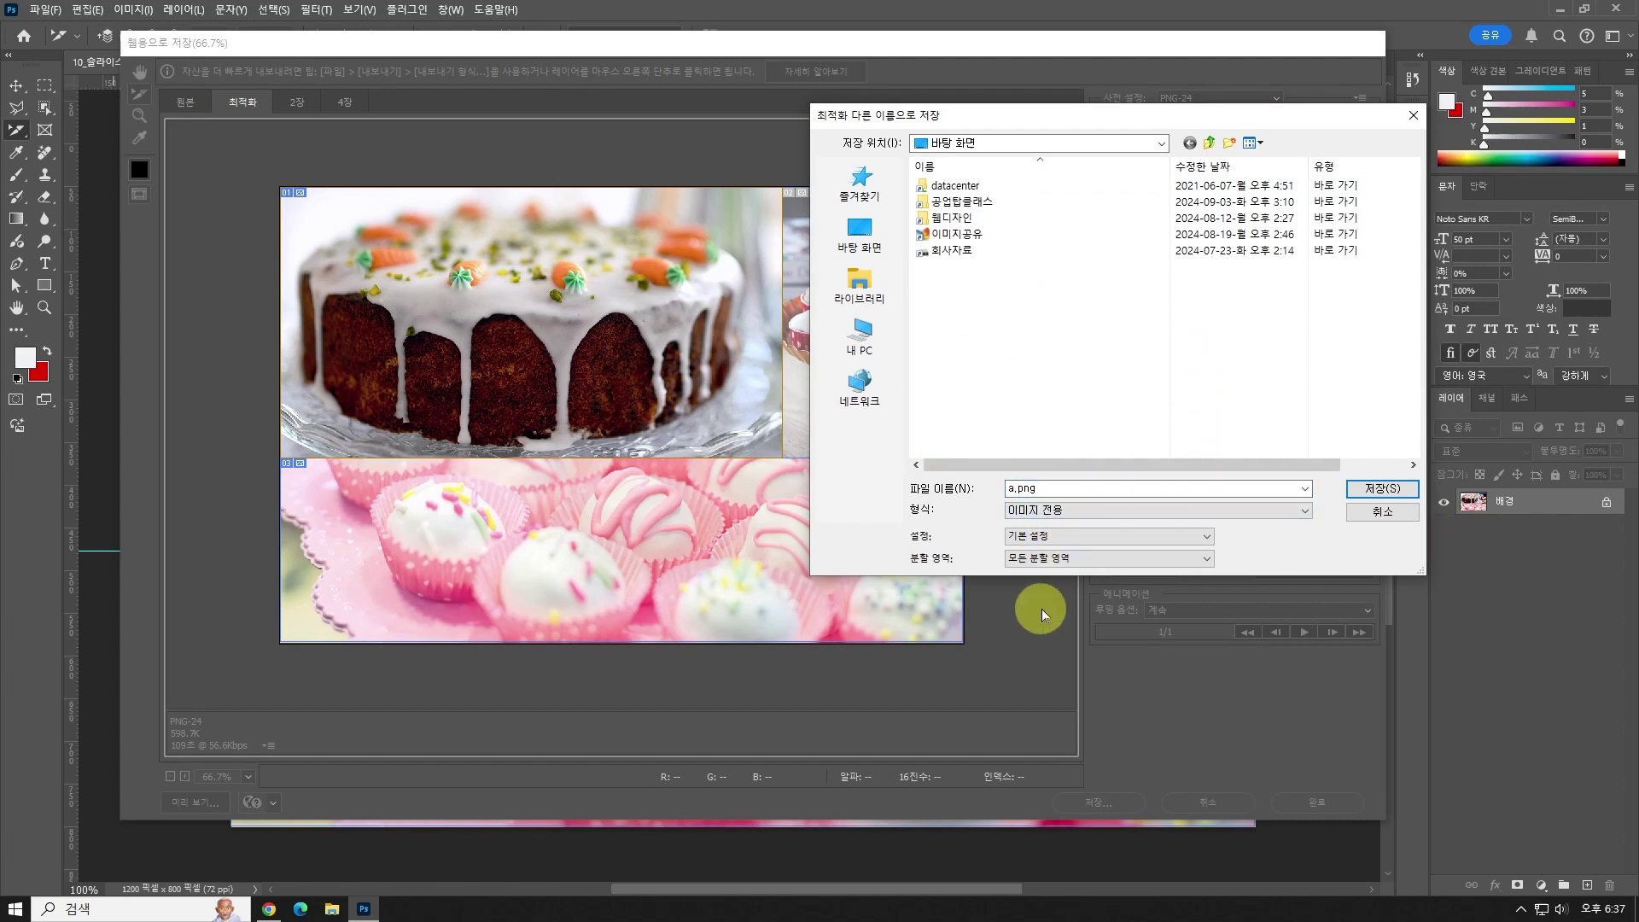
click(1383, 490)
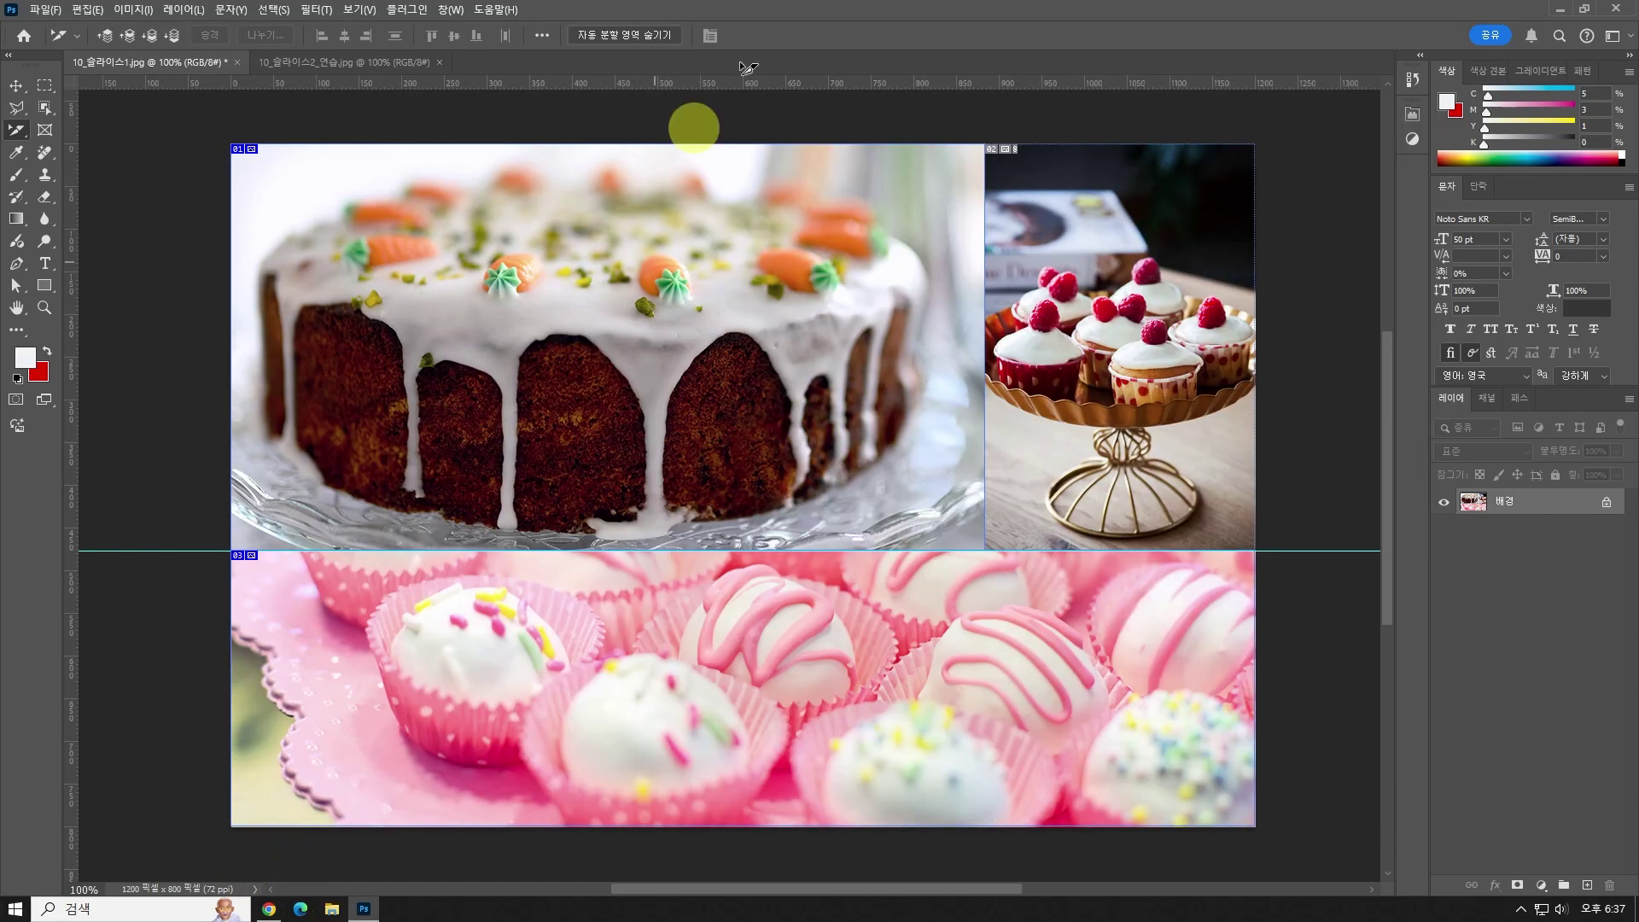
Show the desktop and delete the four dated video recordings there, leaving the images folder.
click(1560, 9)
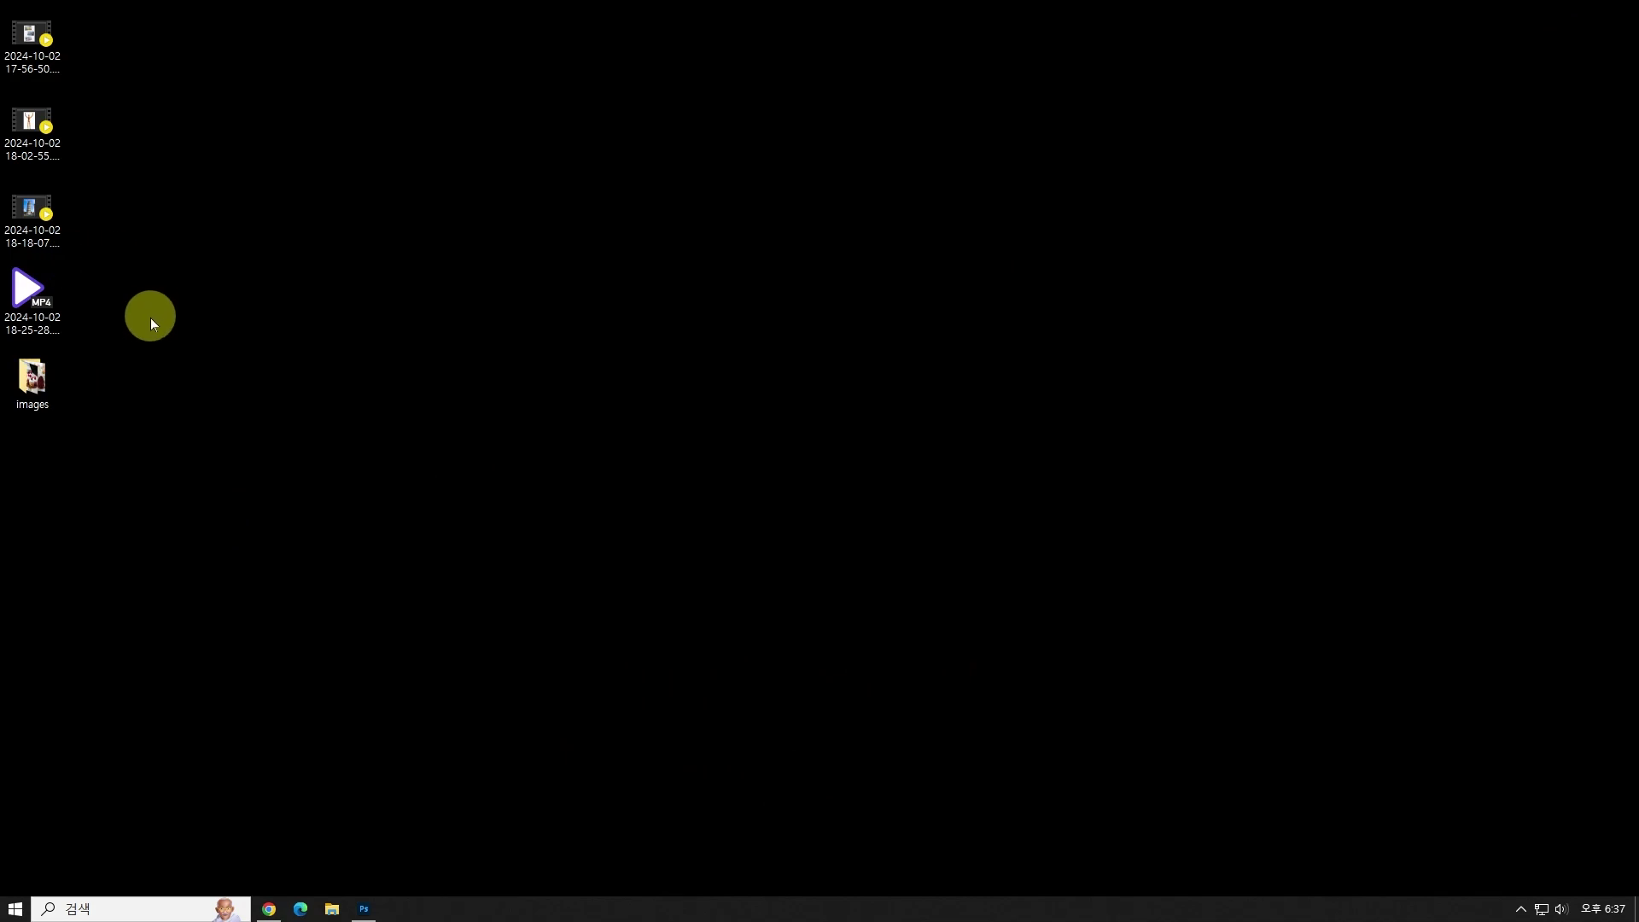
drag(150, 317, 48, 36)
key(Delete)
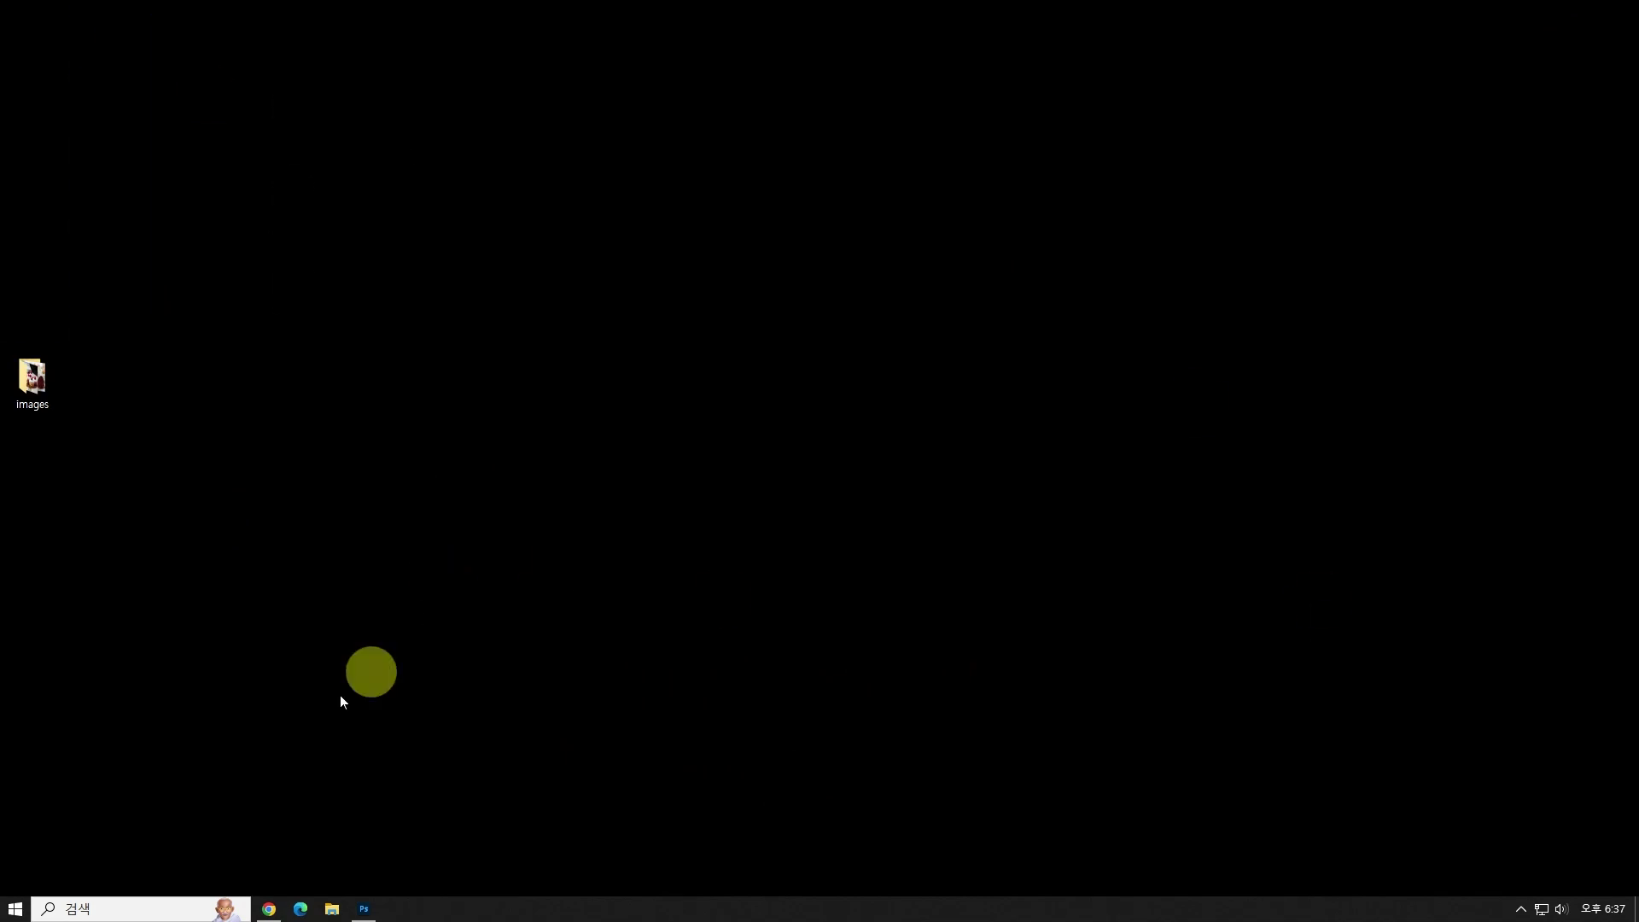
Move the images folder toward the middle of the desktop and open it in File Explorer.
drag(39, 393, 755, 372)
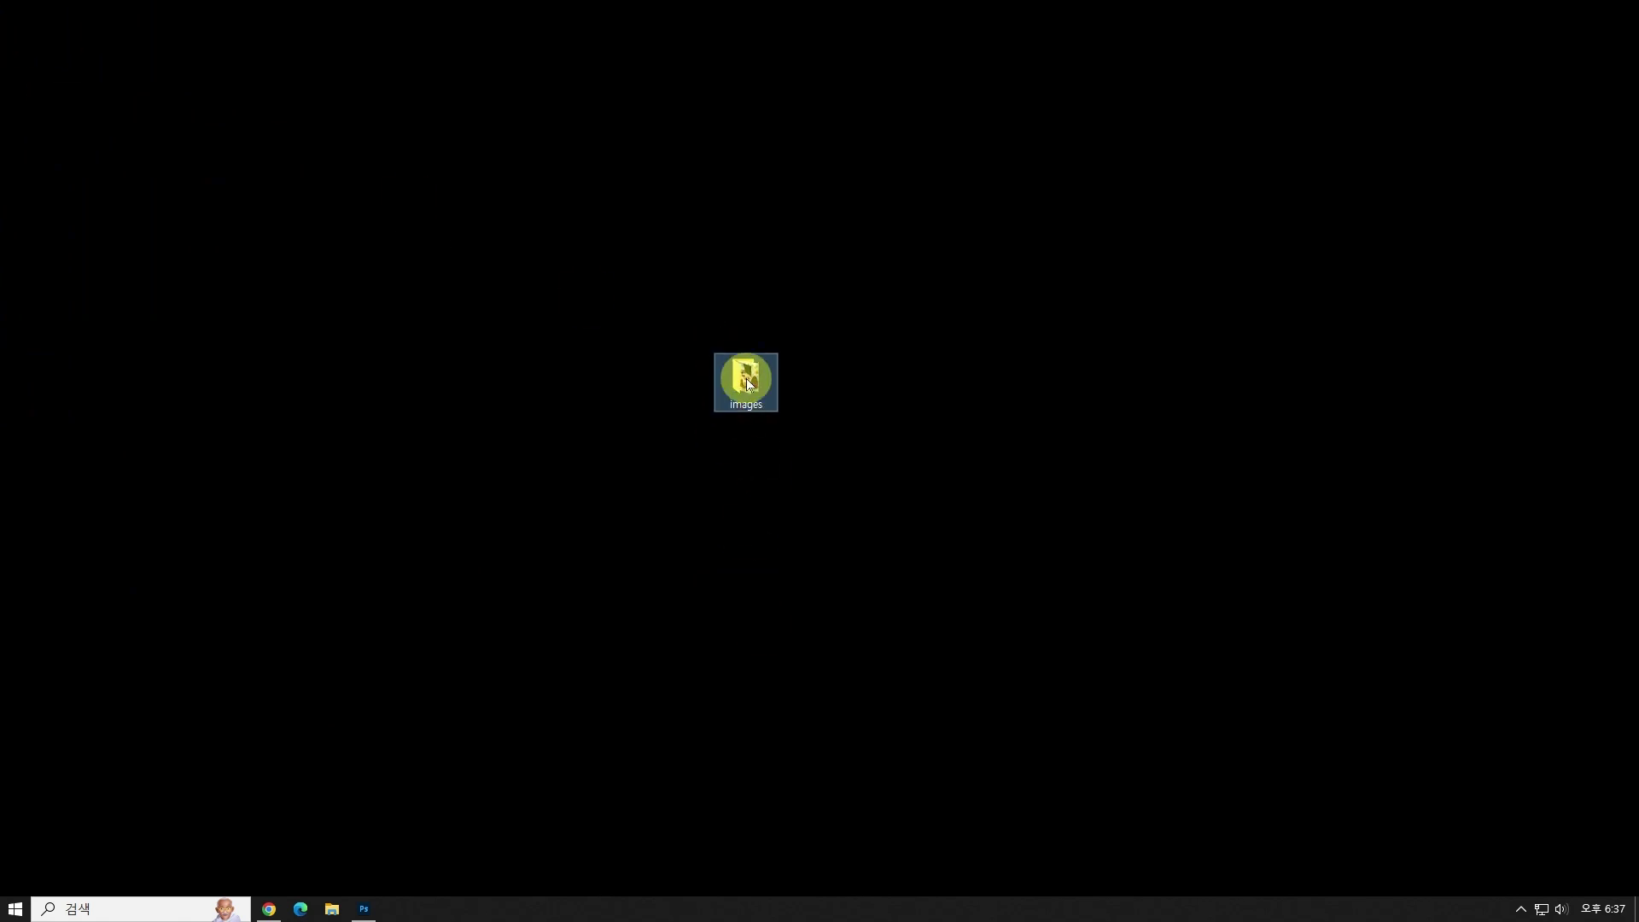
click(1165, 249)
double_click(745, 376)
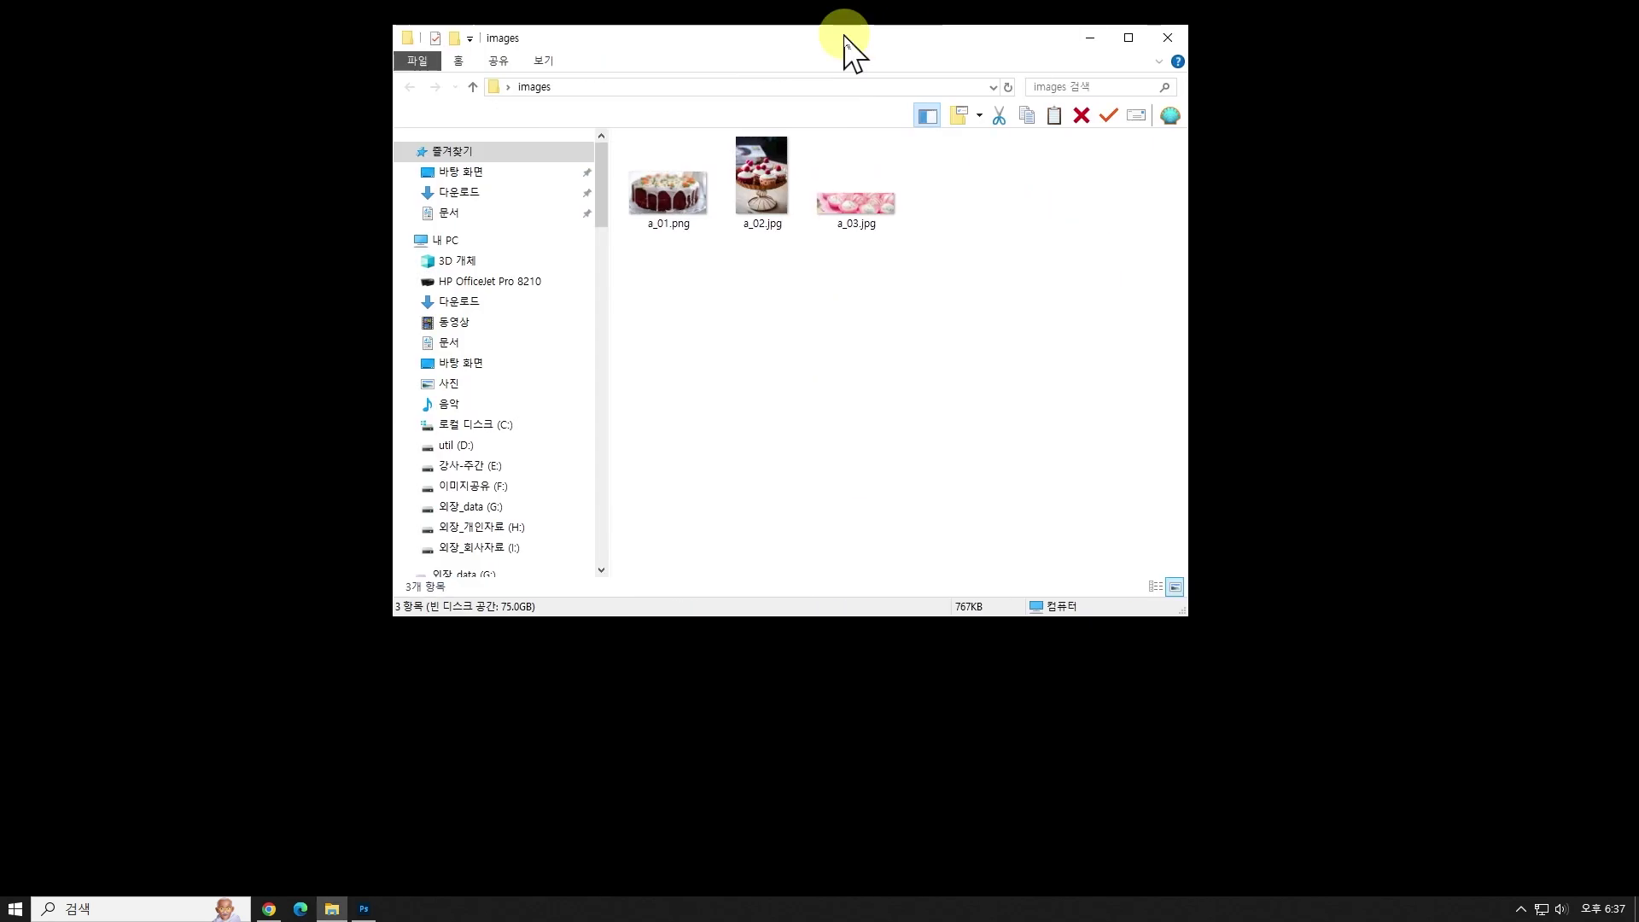
drag(841, 48, 771, 85)
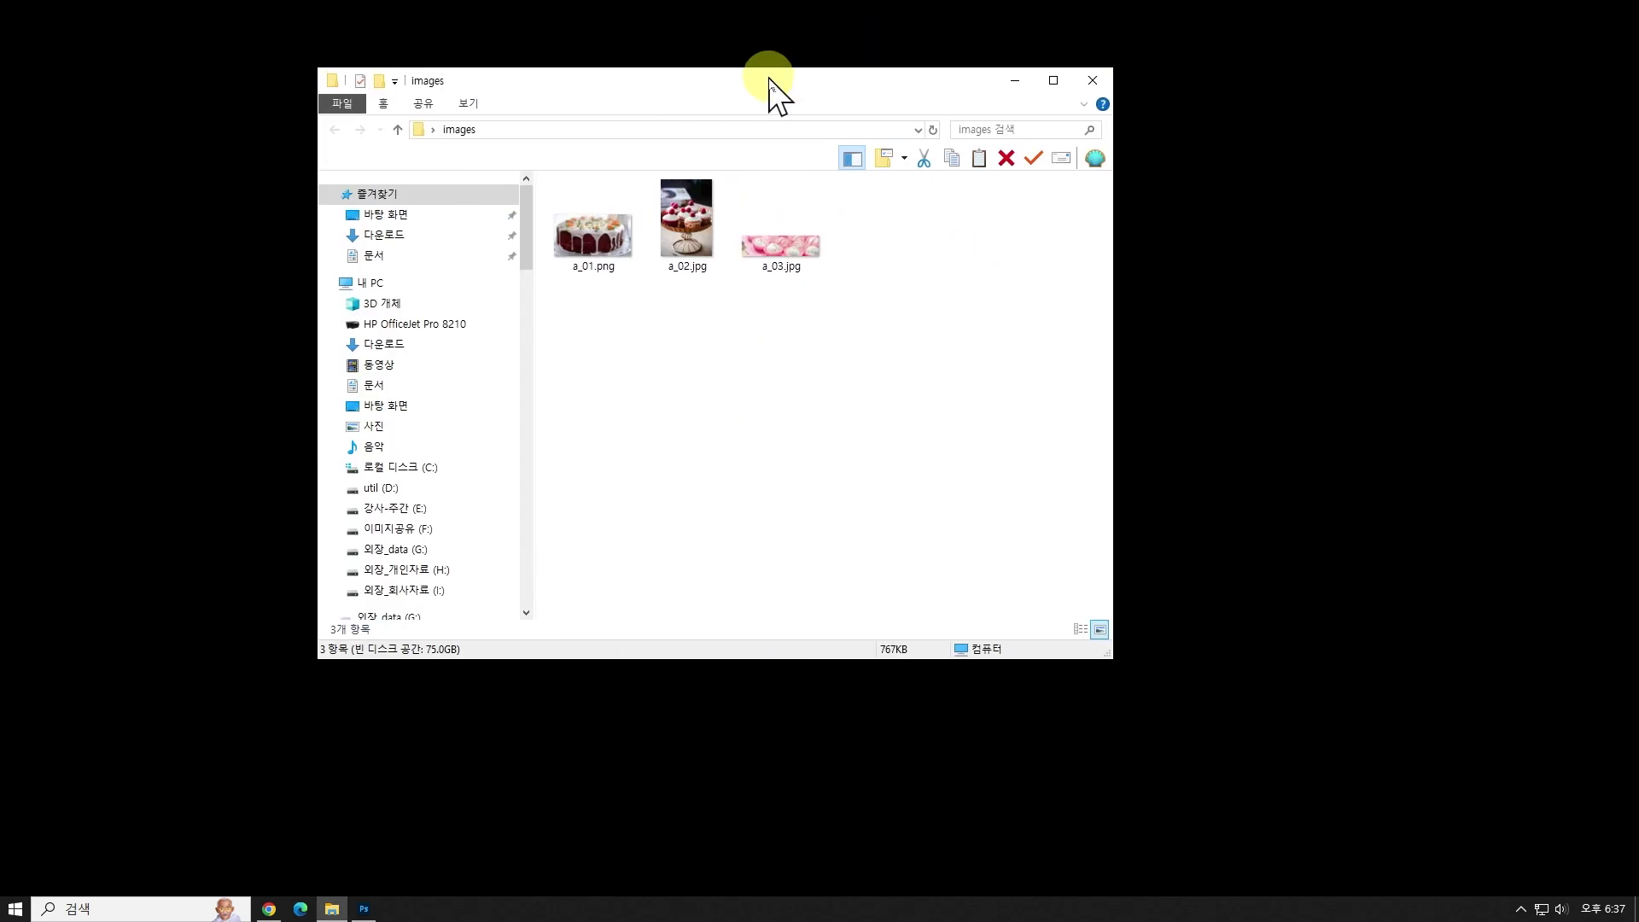
Examine the type, dimensions and size of the exported files a_01.png, a_02.jpg and a_03.jpg.
click(594, 234)
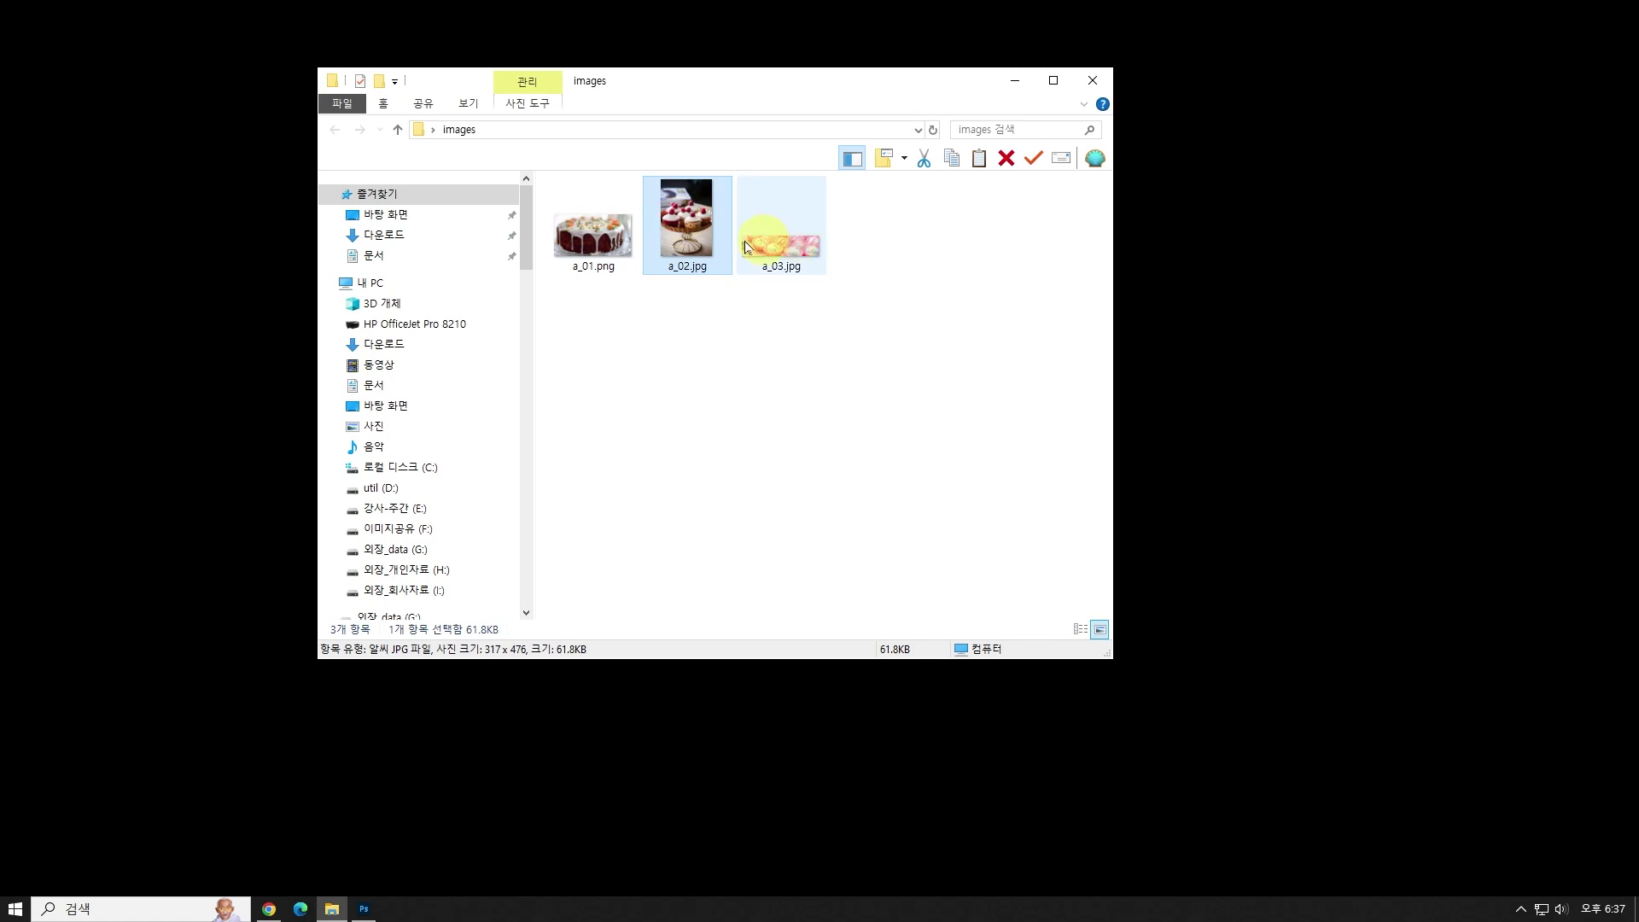
click(695, 218)
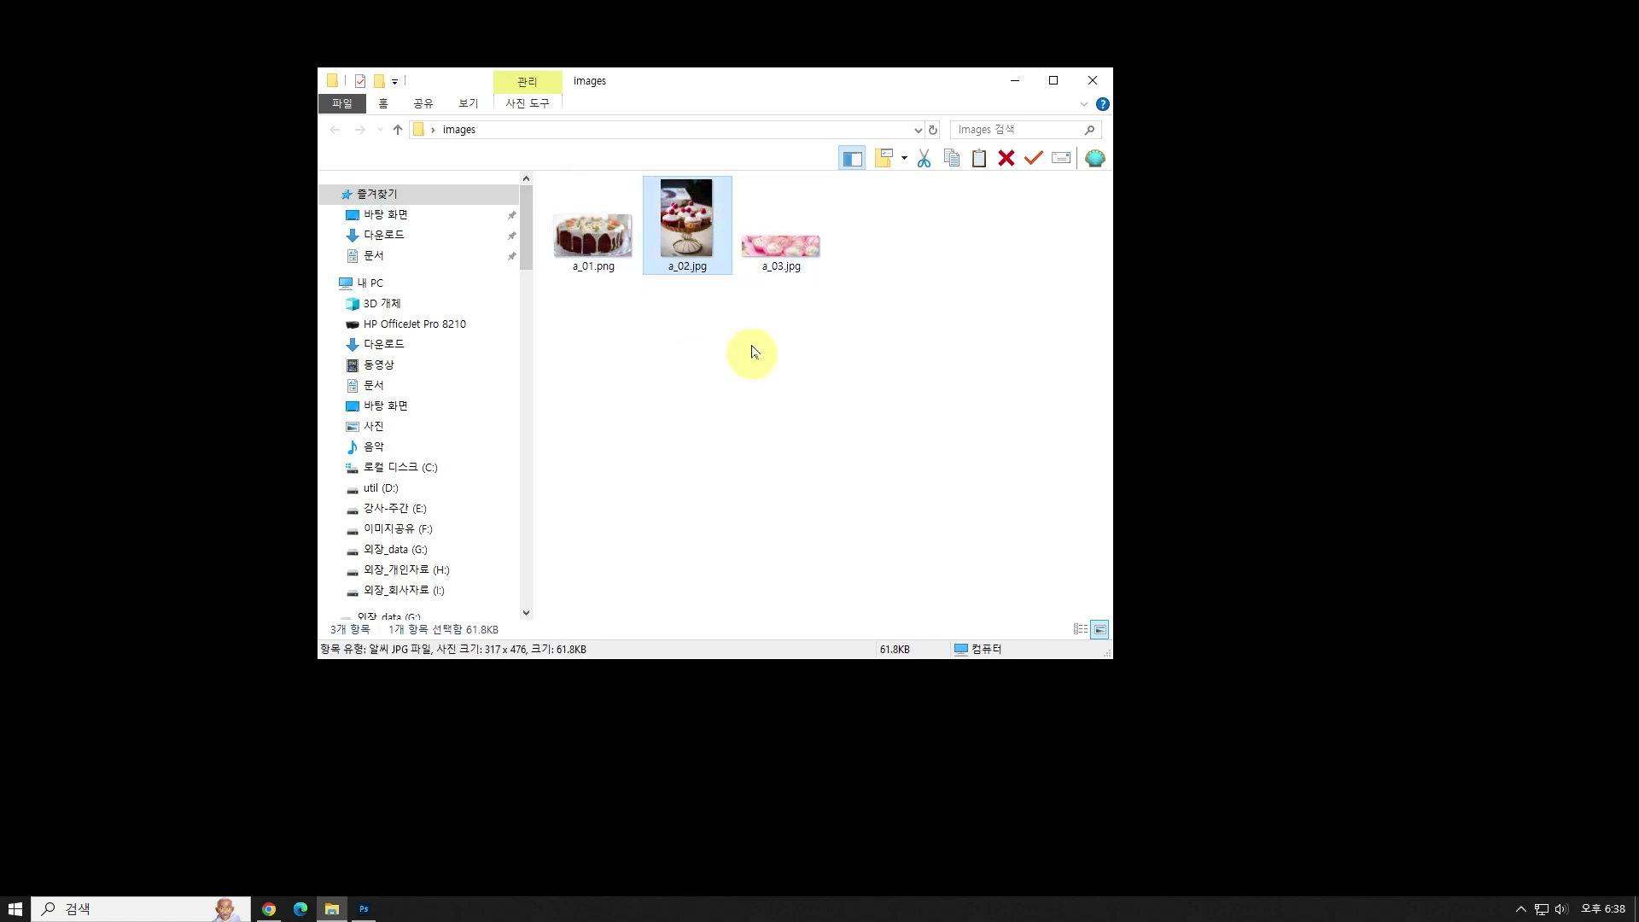
click(773, 246)
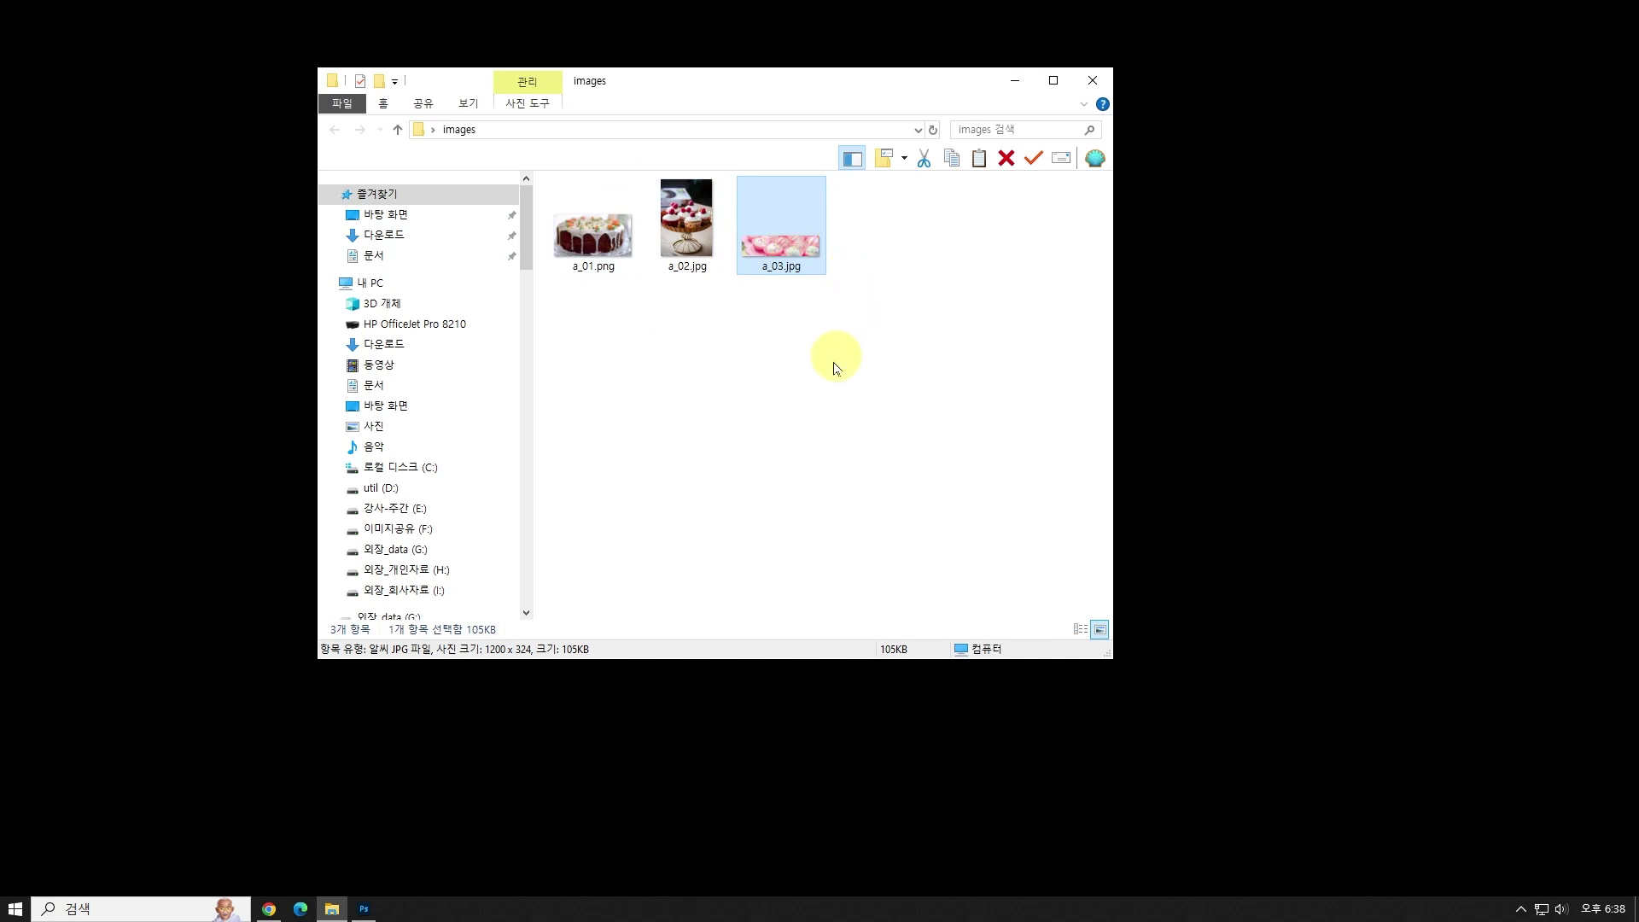
click(823, 381)
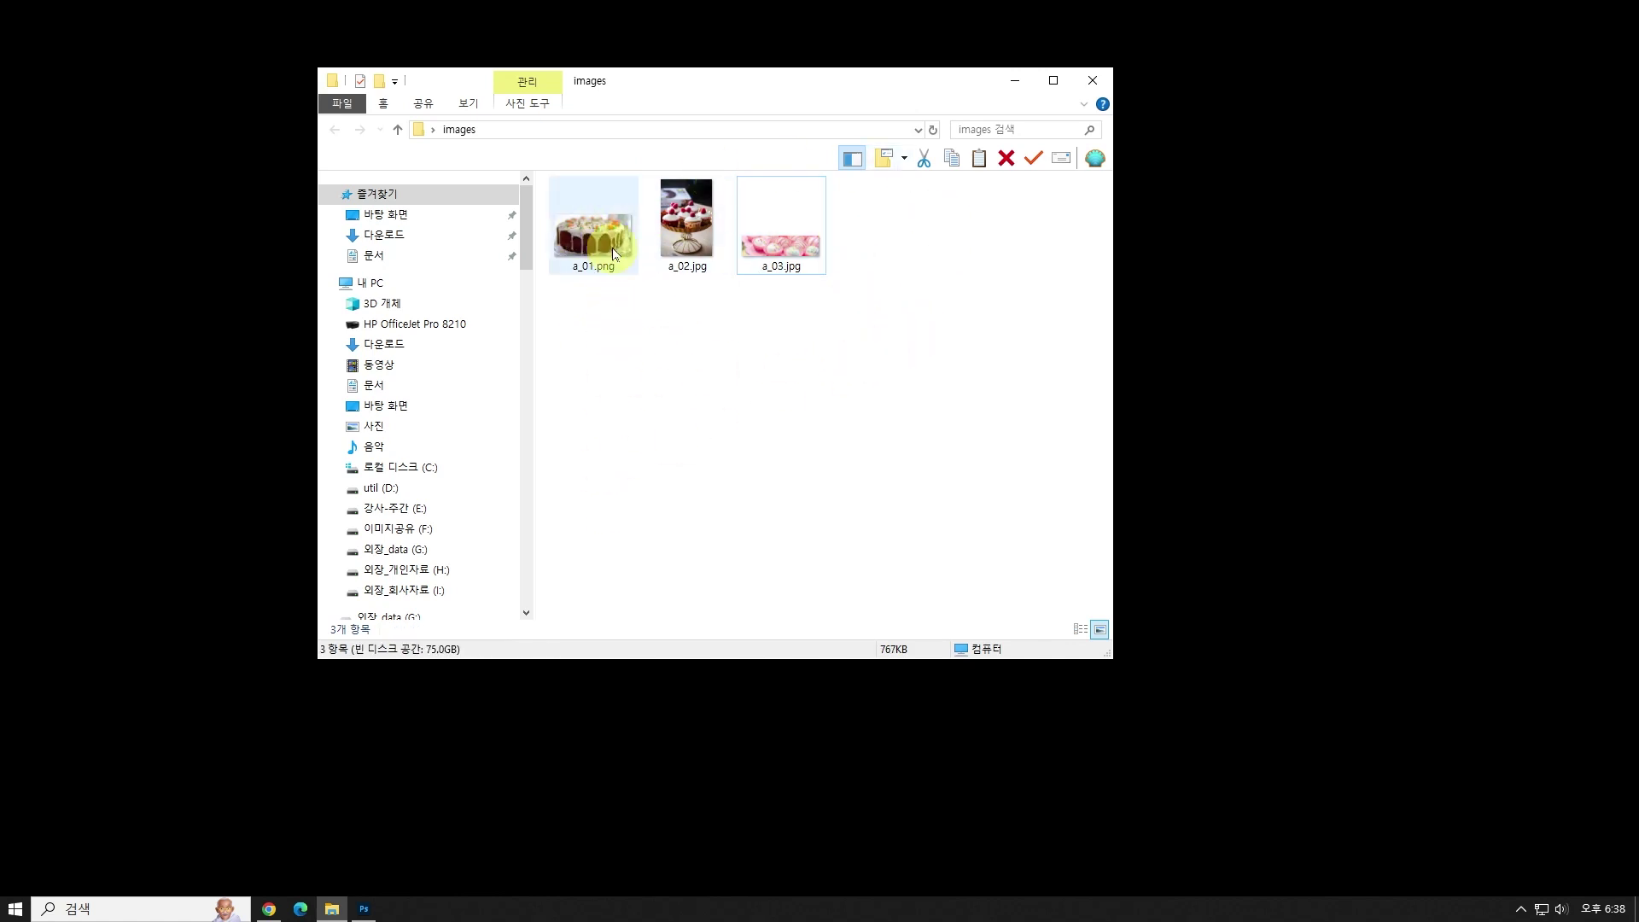
click(592, 233)
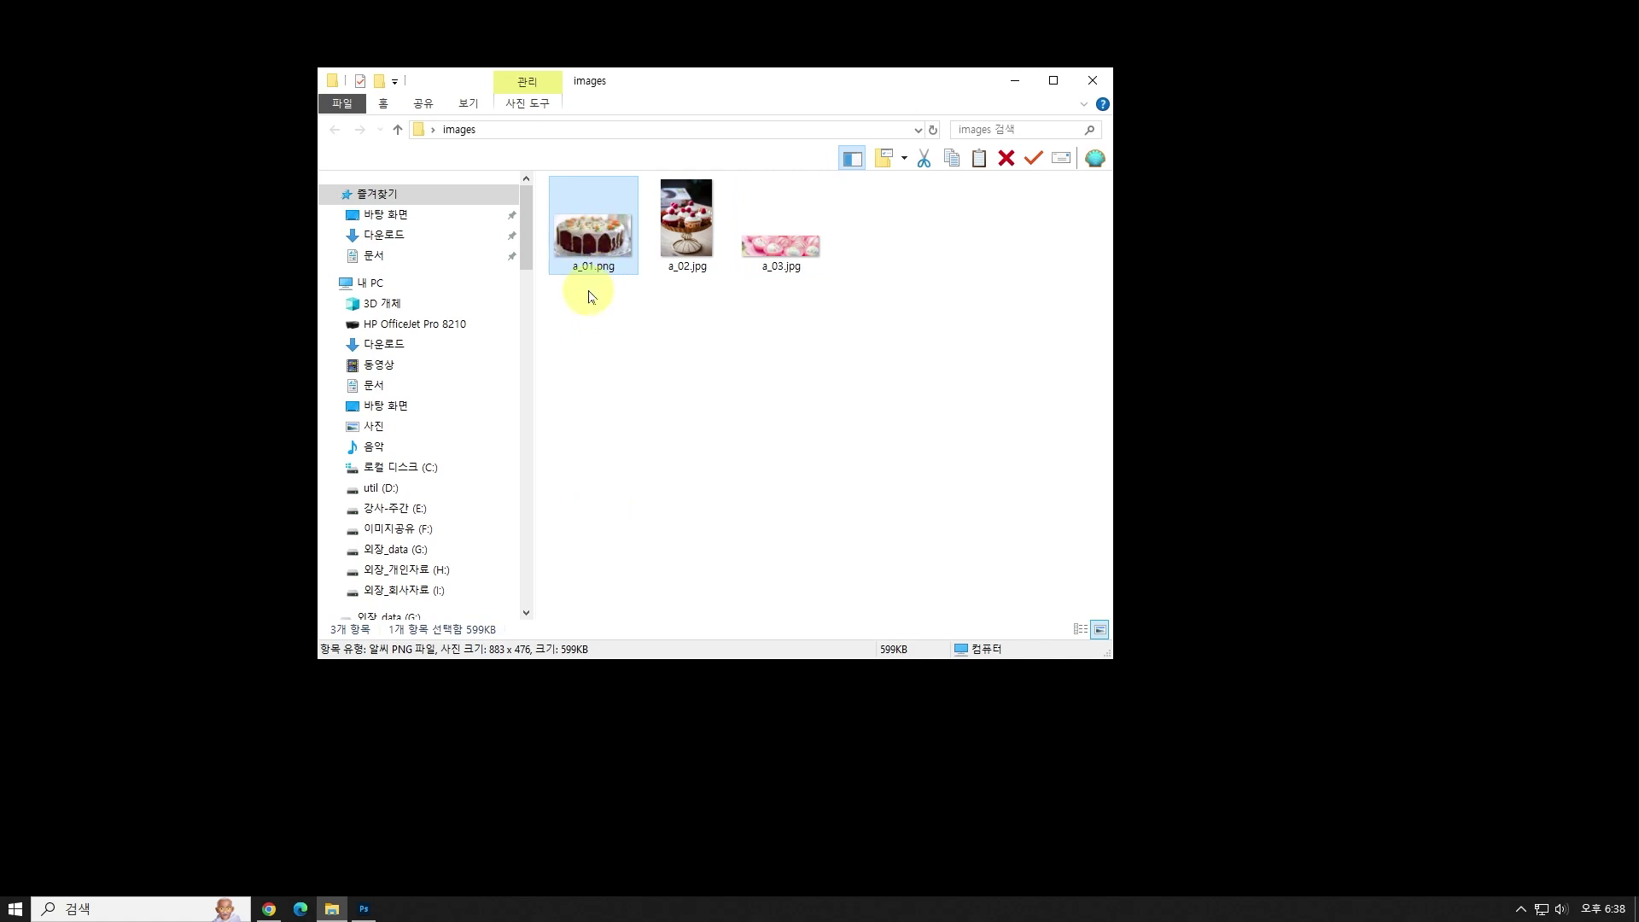
click(681, 214)
click(785, 242)
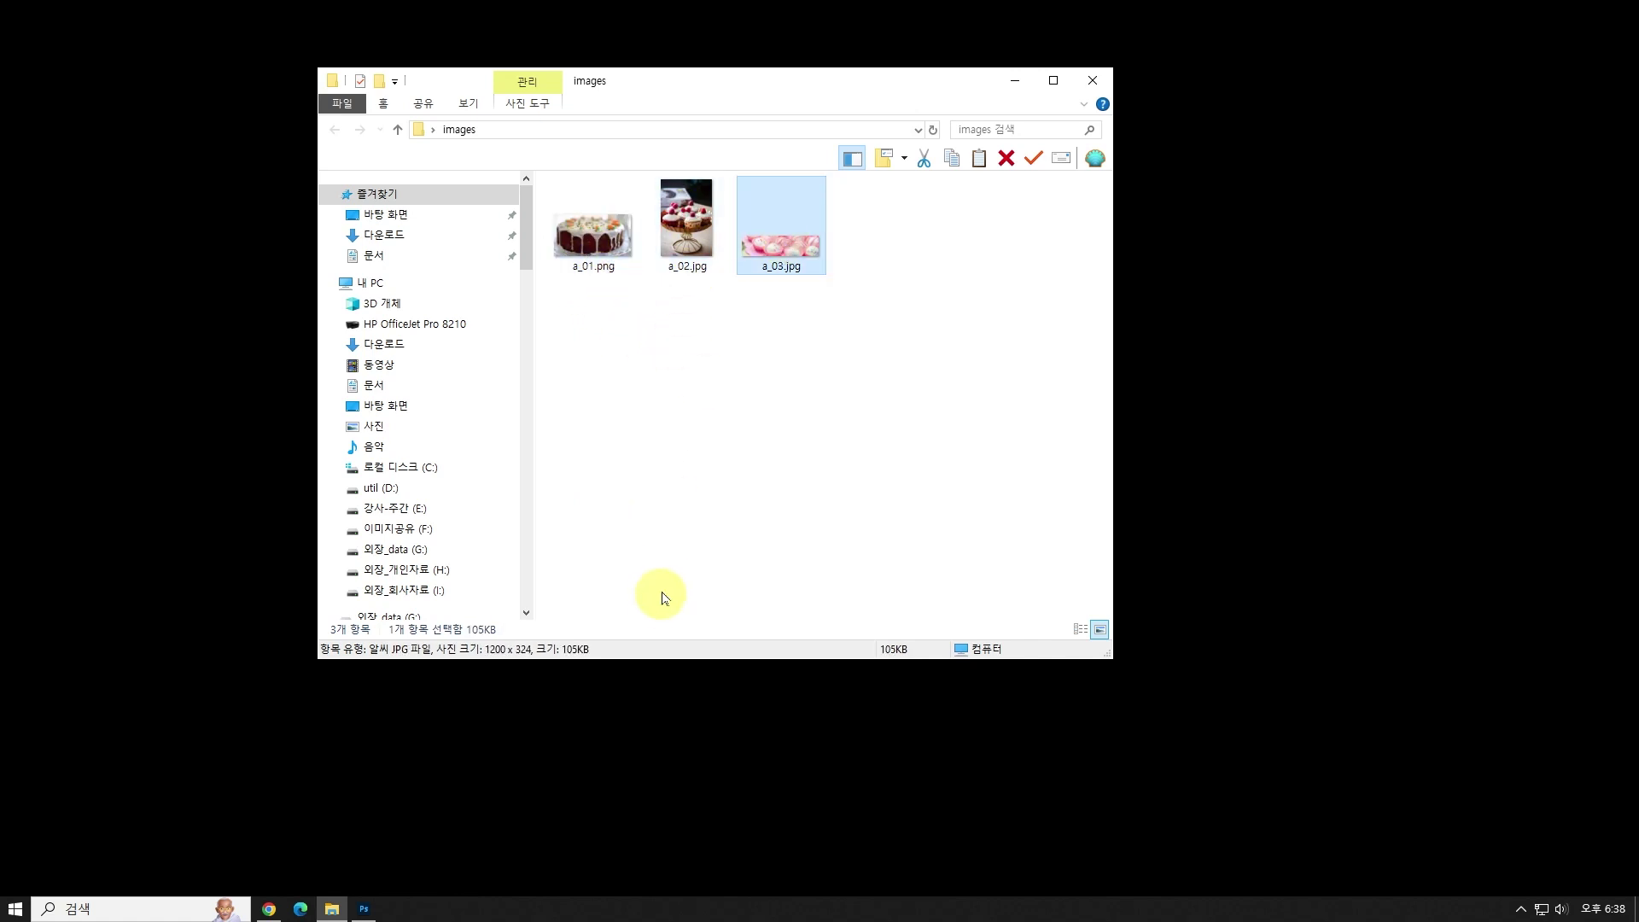
click(616, 246)
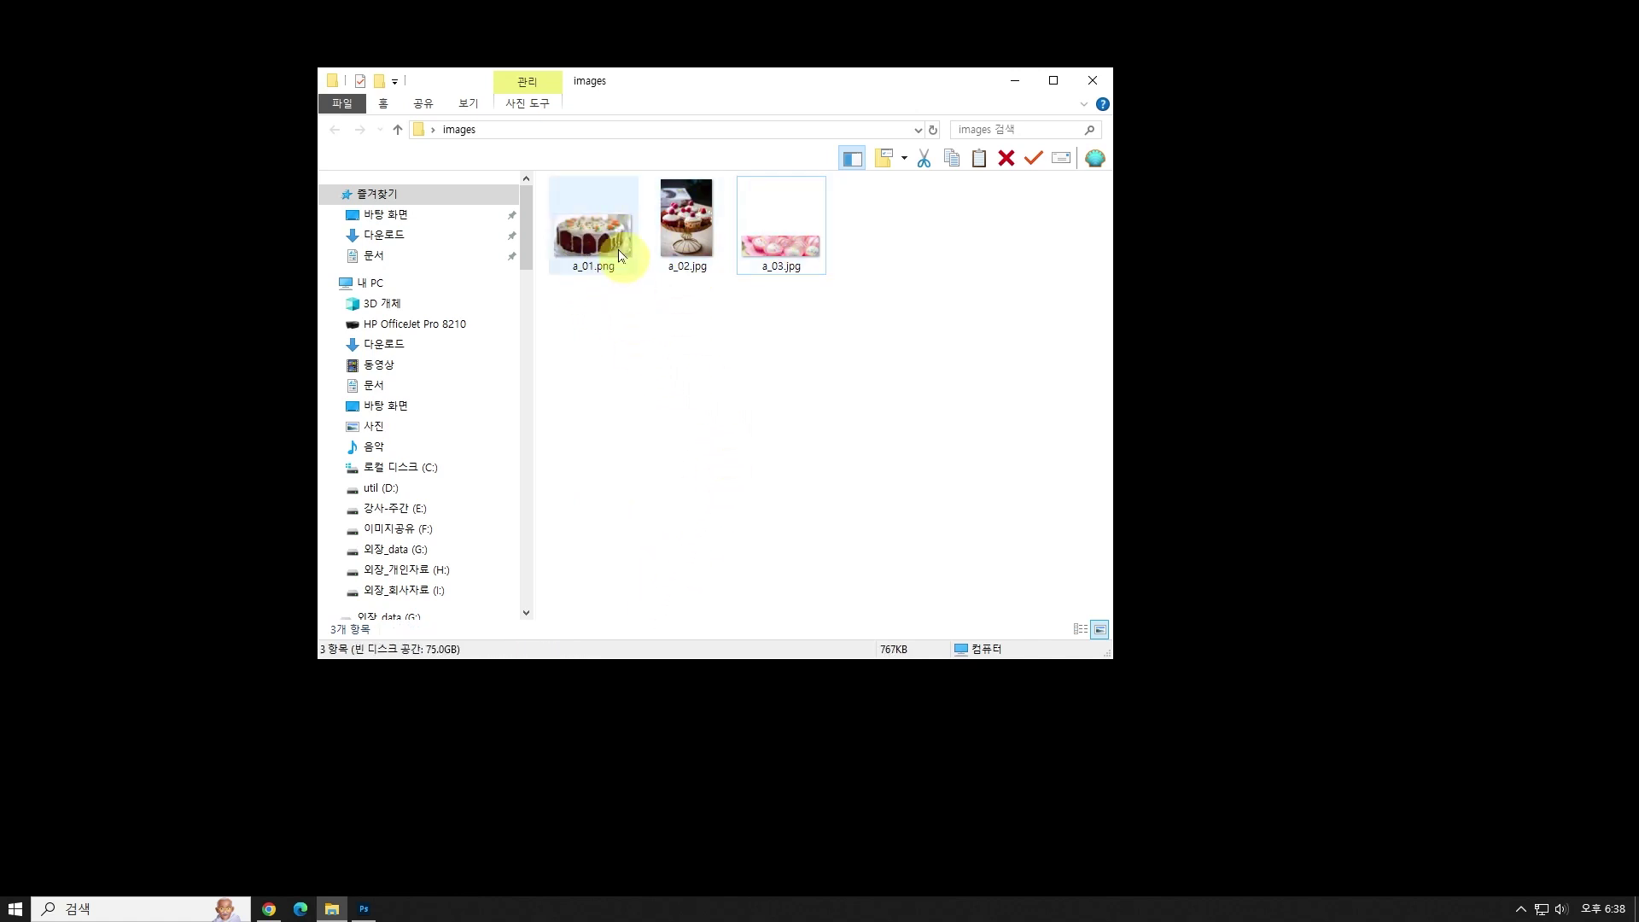
Check the file details of a_03.jpg and a_02.jpg in the images folder.
click(784, 248)
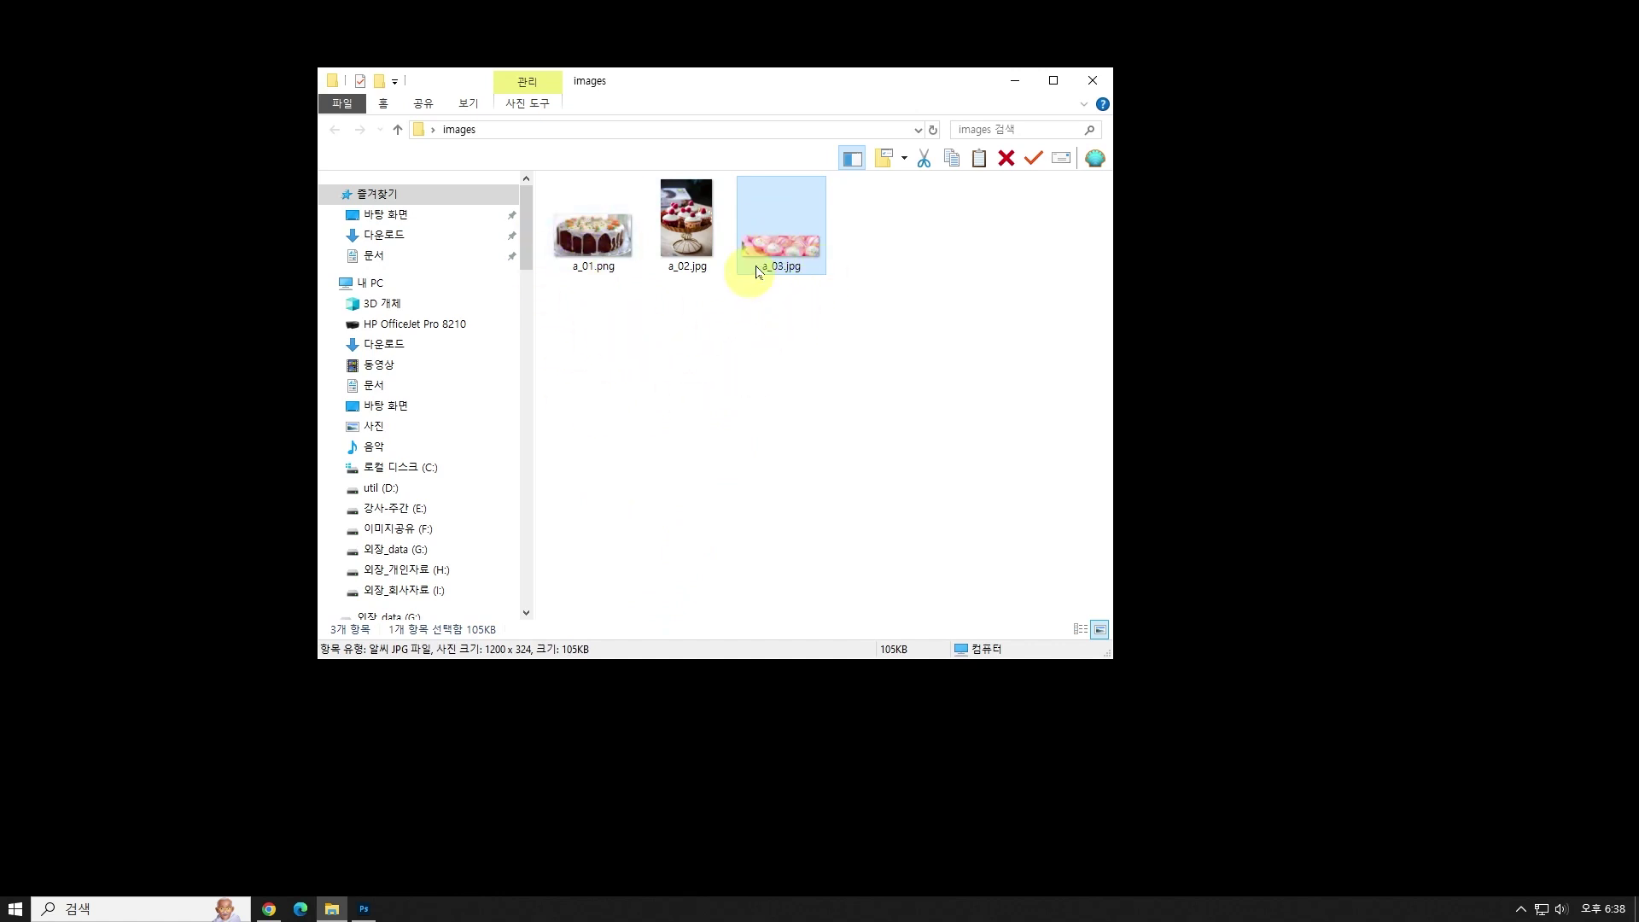
click(678, 228)
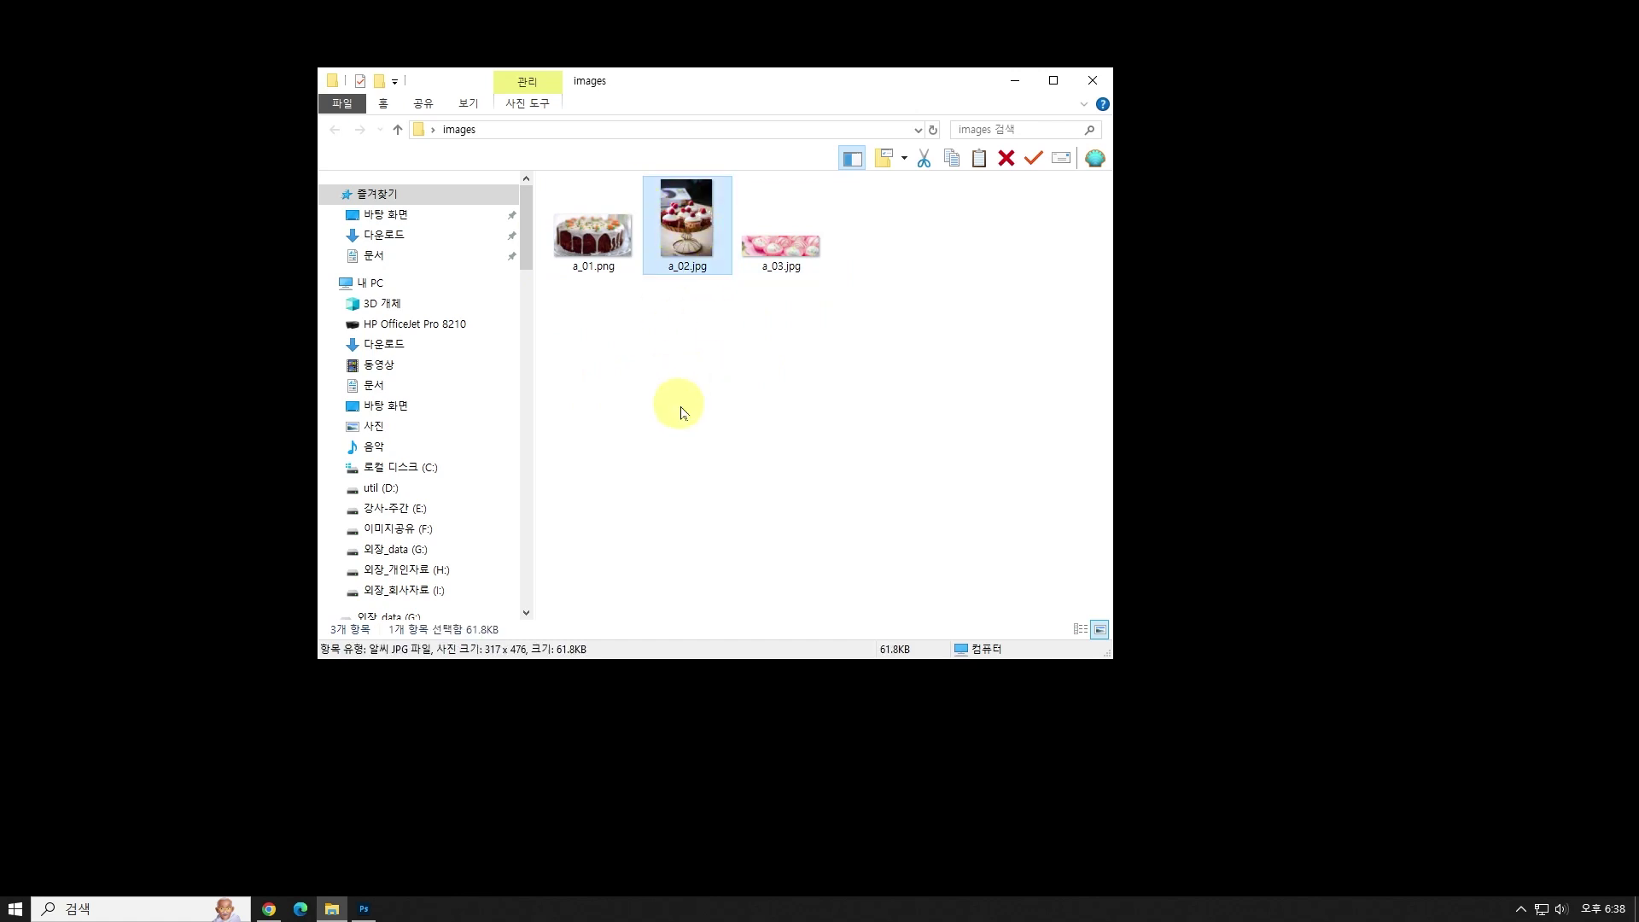
click(762, 377)
click(682, 230)
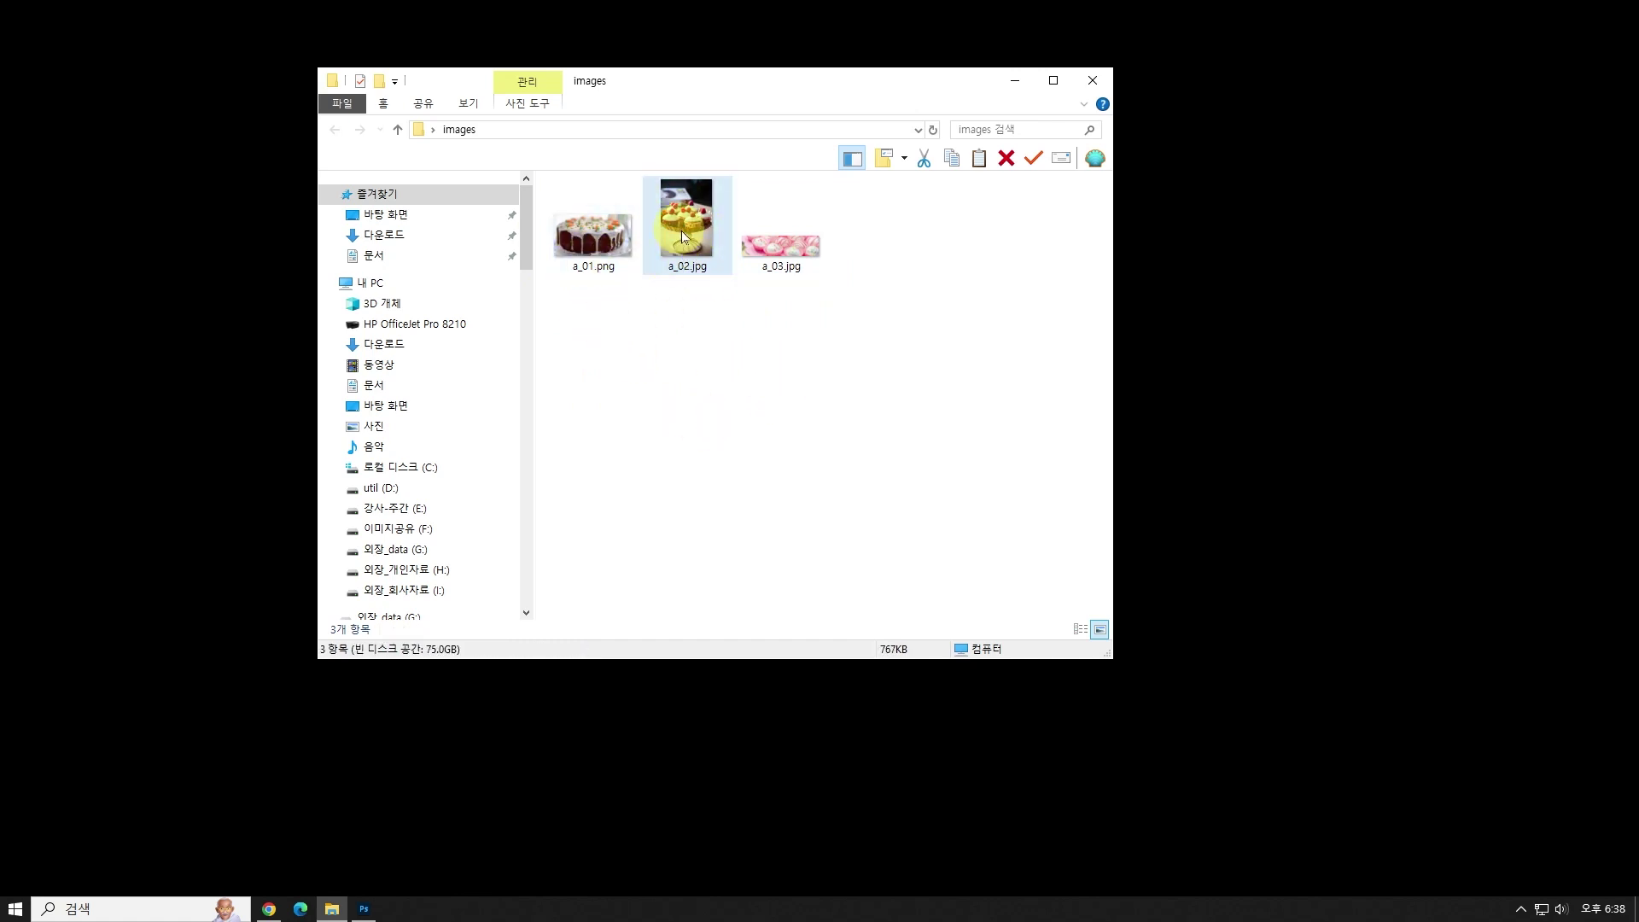
click(699, 284)
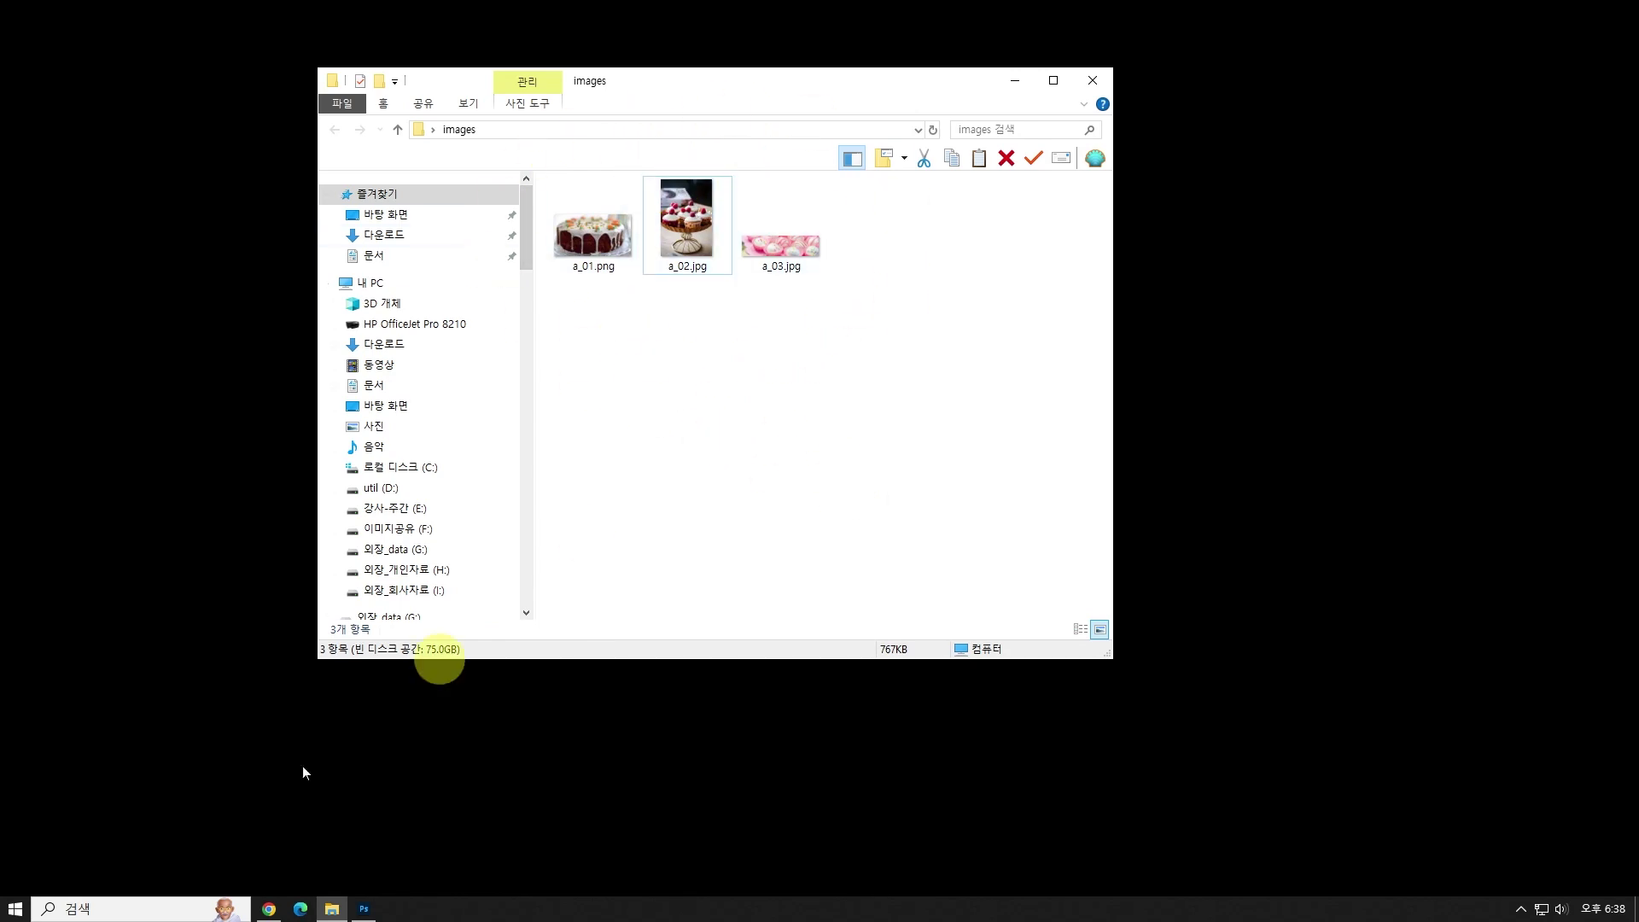
Switch to Photoshop and open the sliced collage in Save for Web with the preview at 66.7%.
click(365, 910)
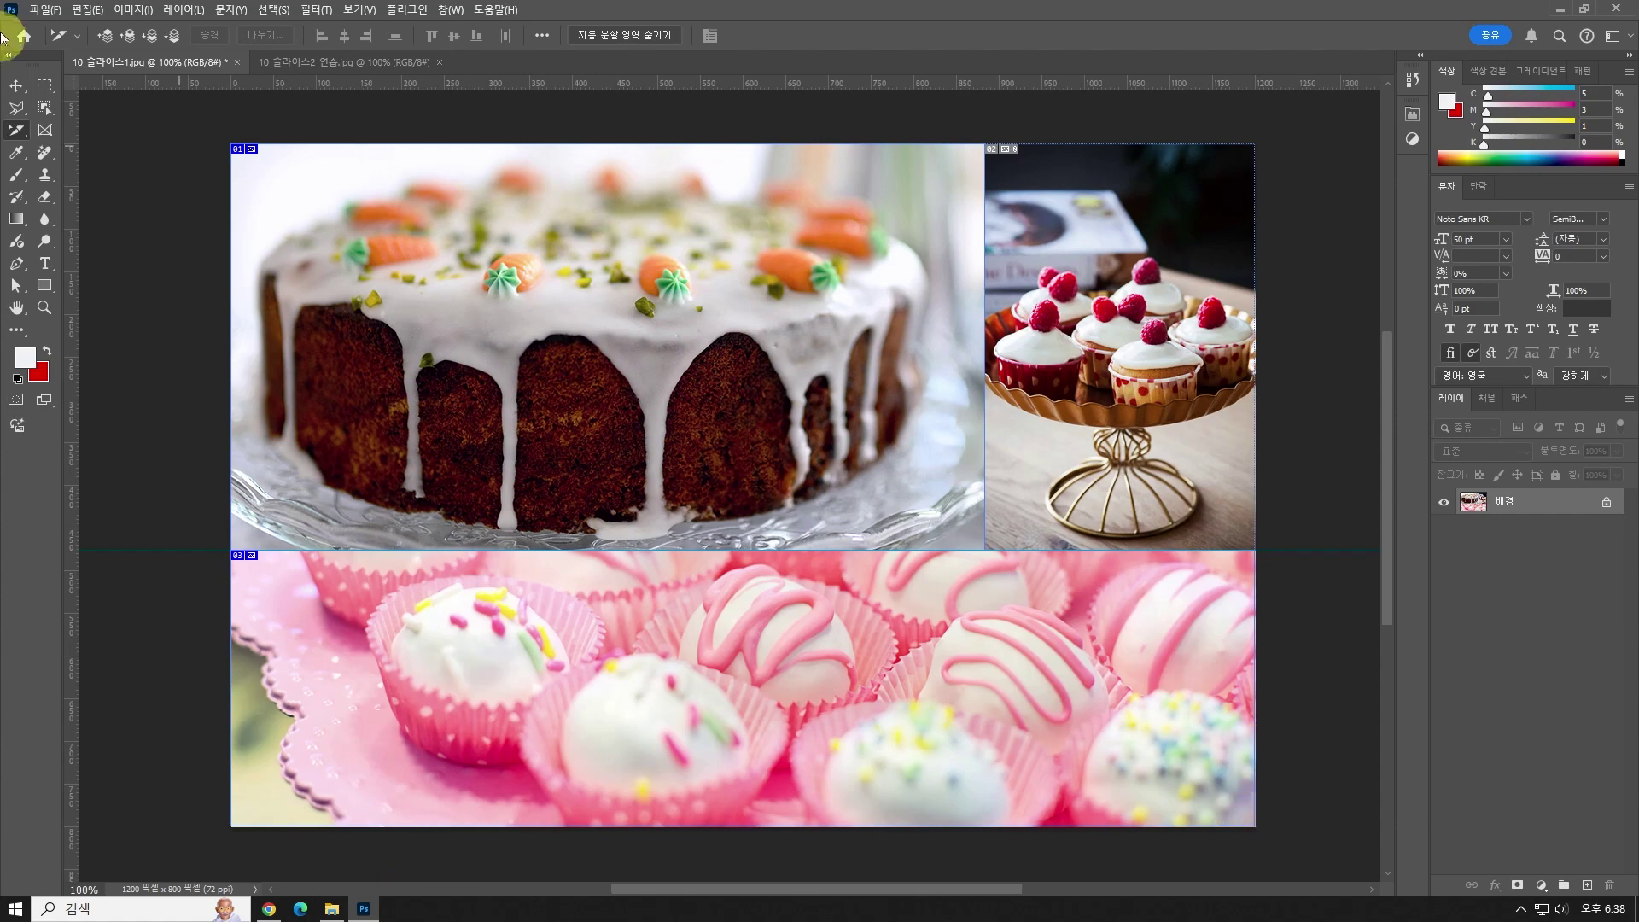
click(44, 10)
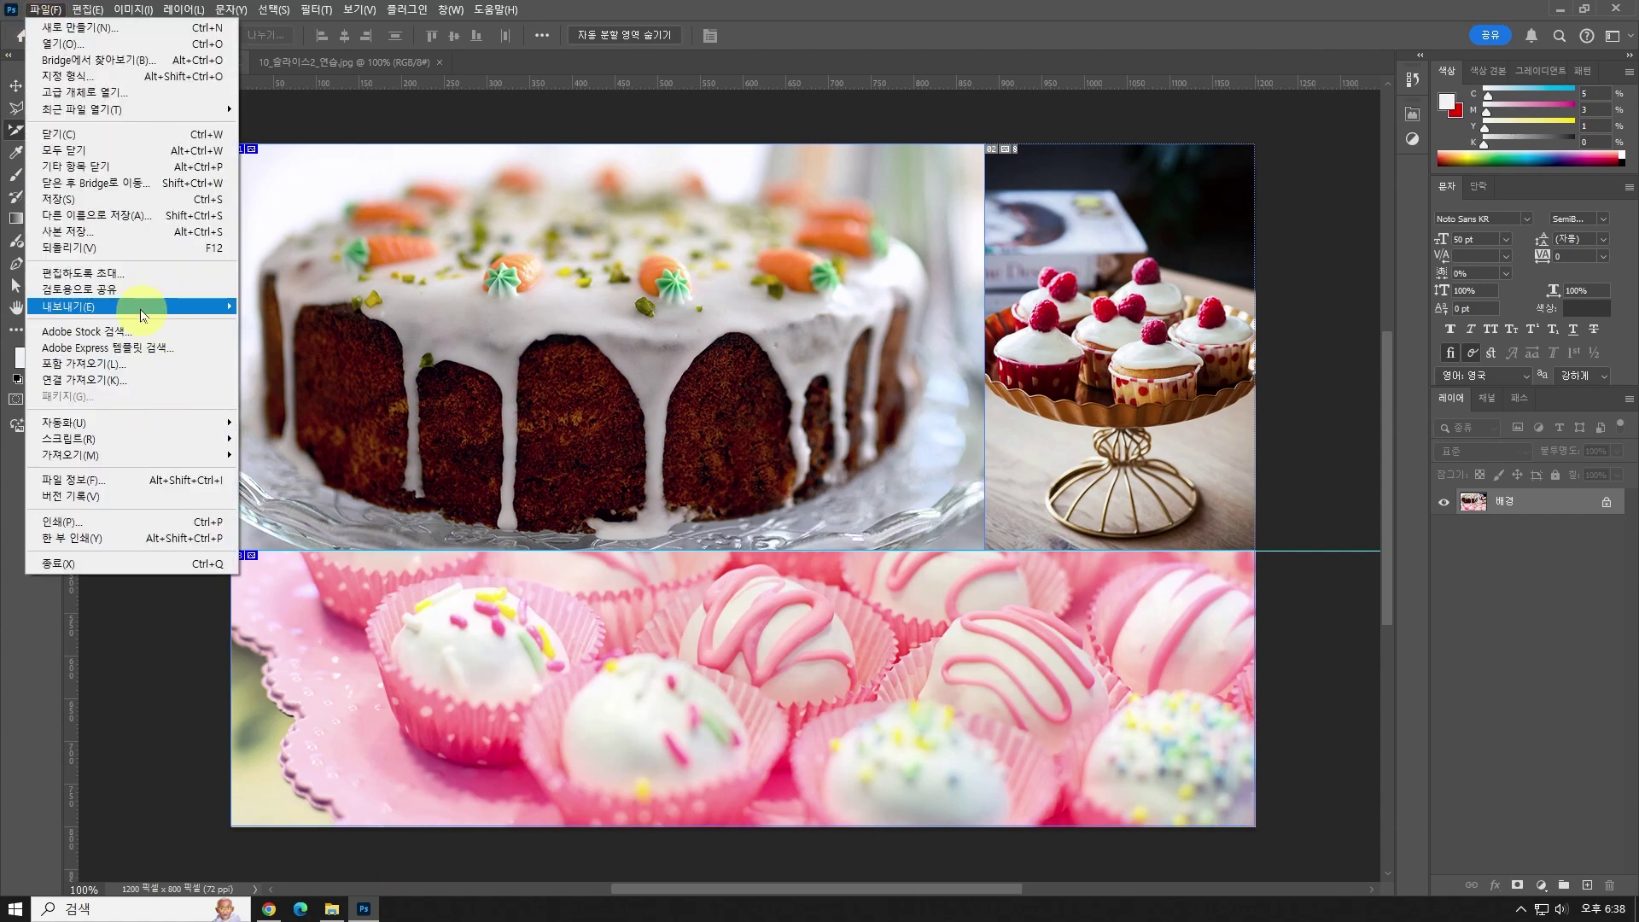
mouse_move(142, 308)
click(397, 370)
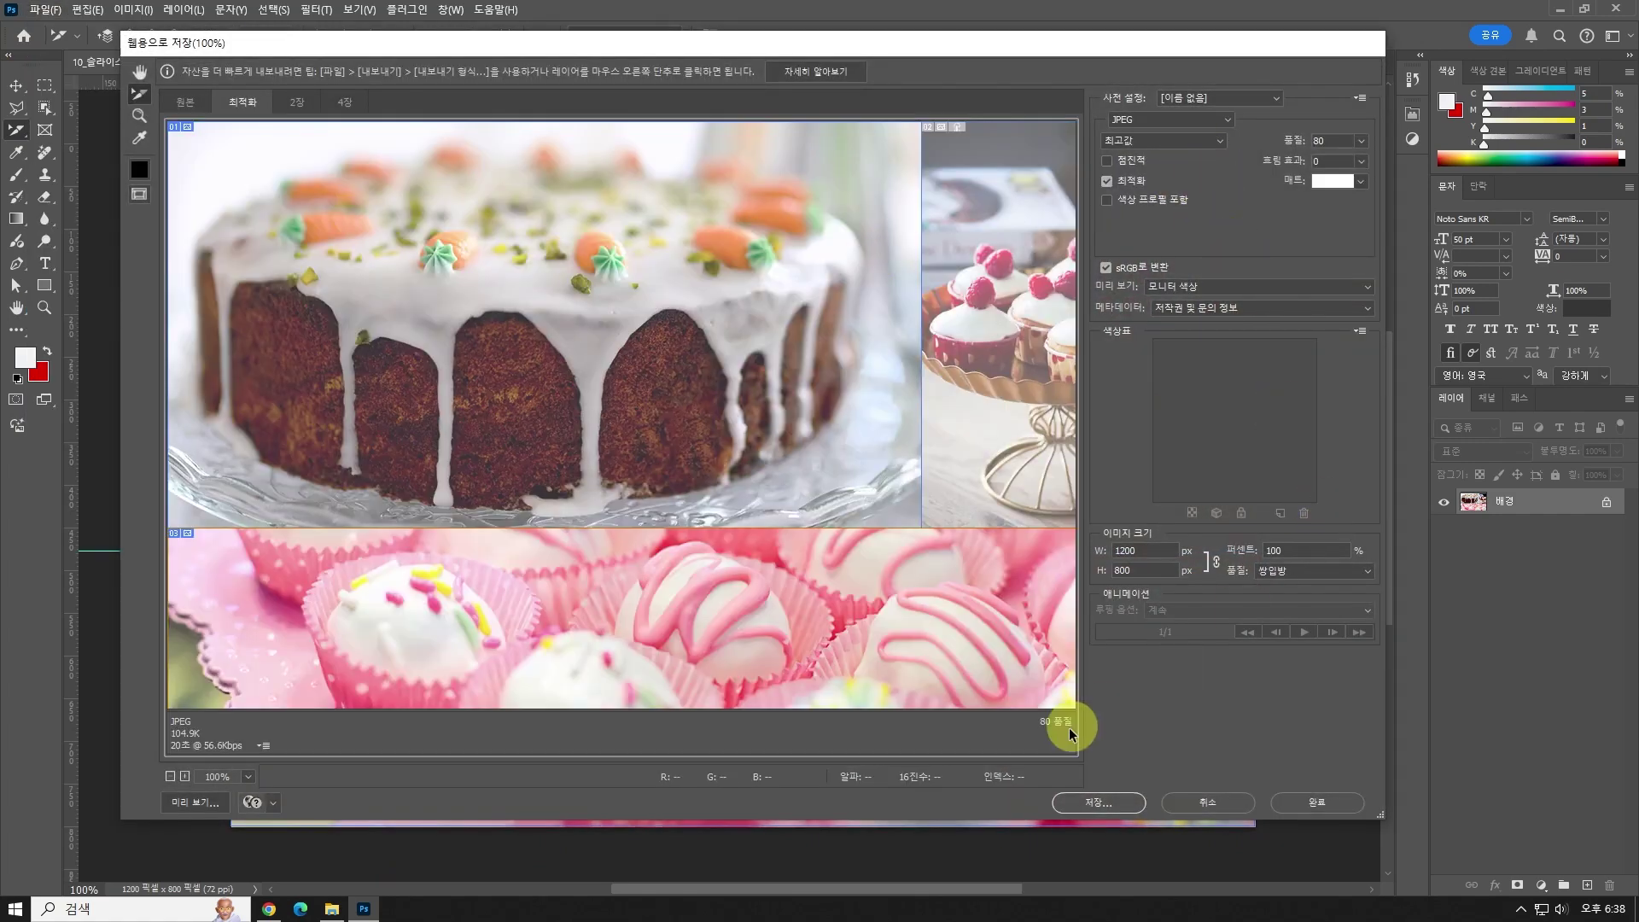
key(ctrl+minus)
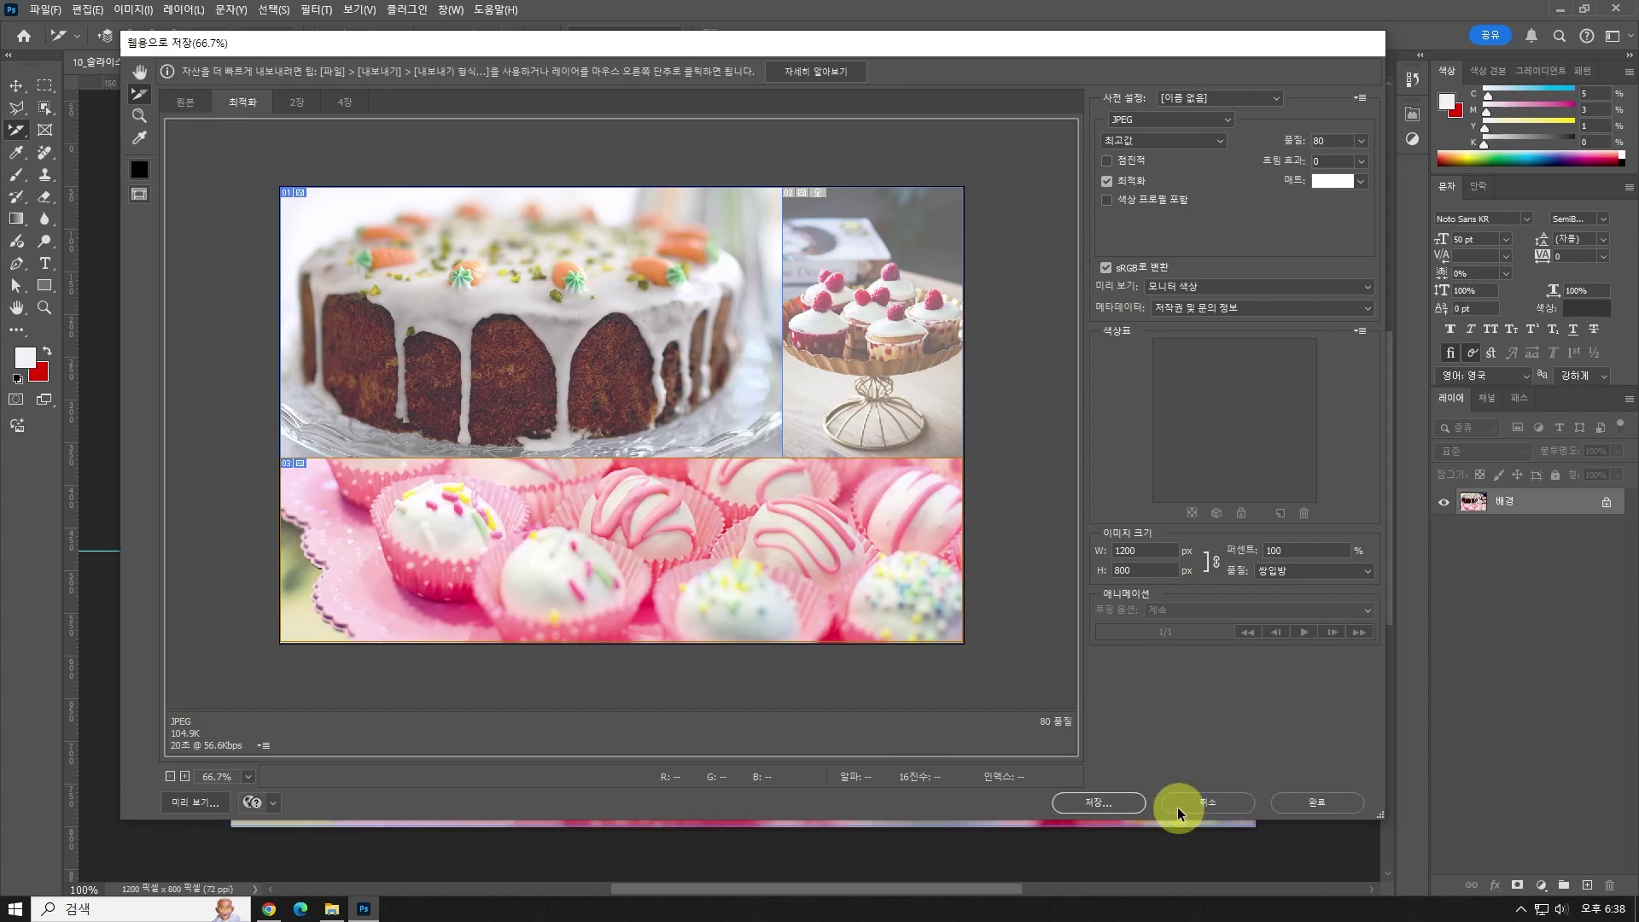
Start saving to the desktop, restrict the export to all user slices, and name the file b.
click(1114, 806)
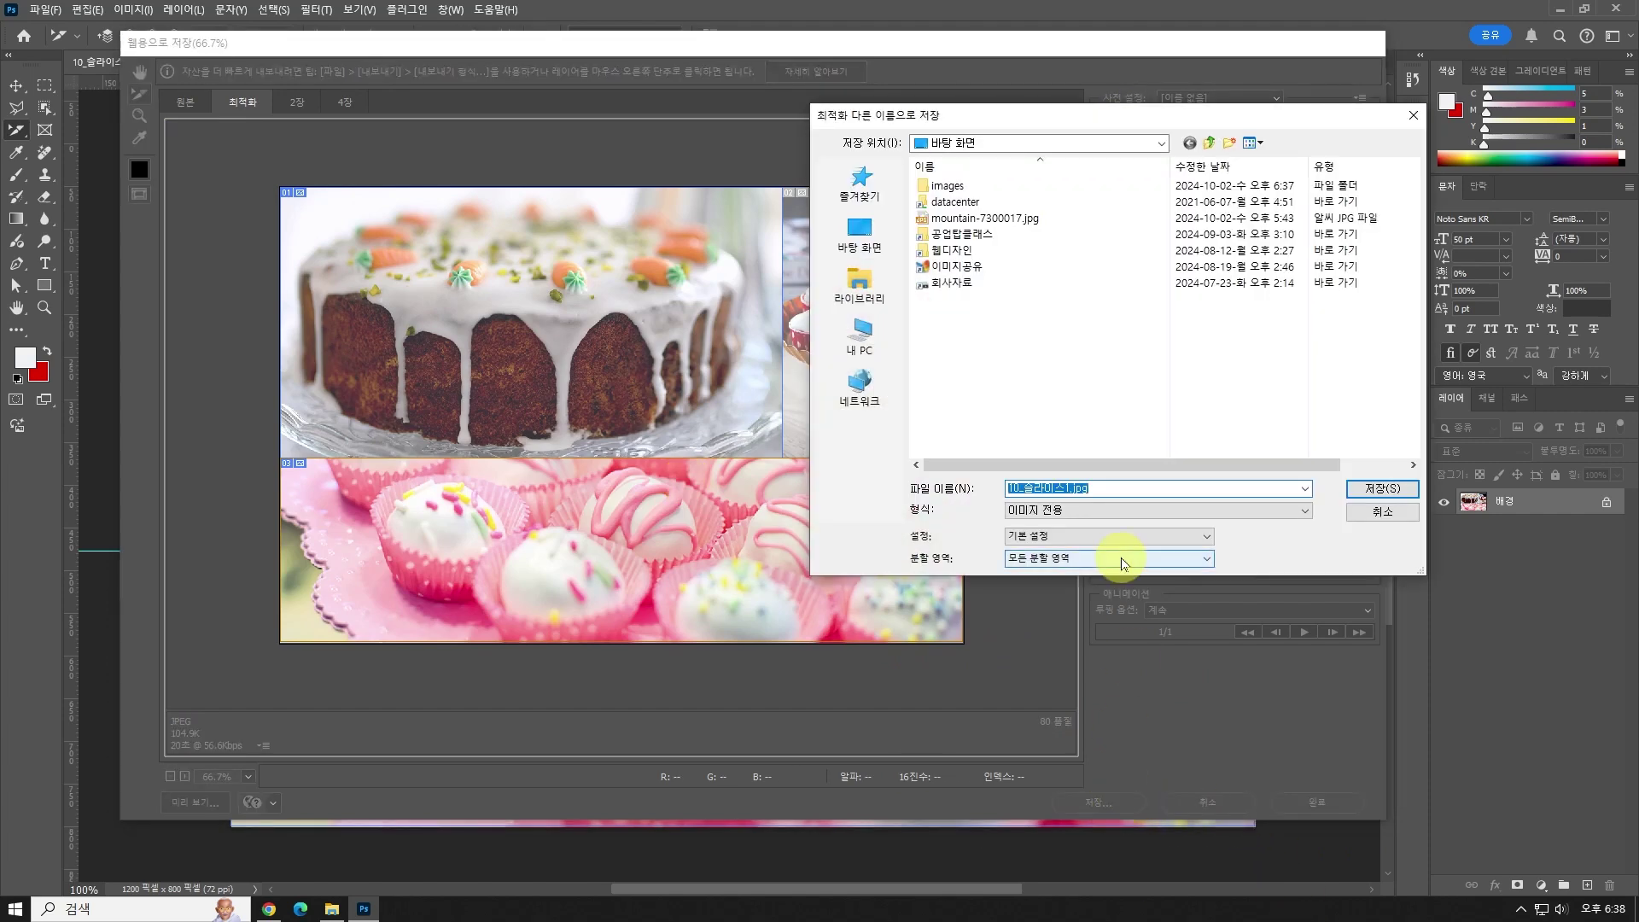
click(1110, 560)
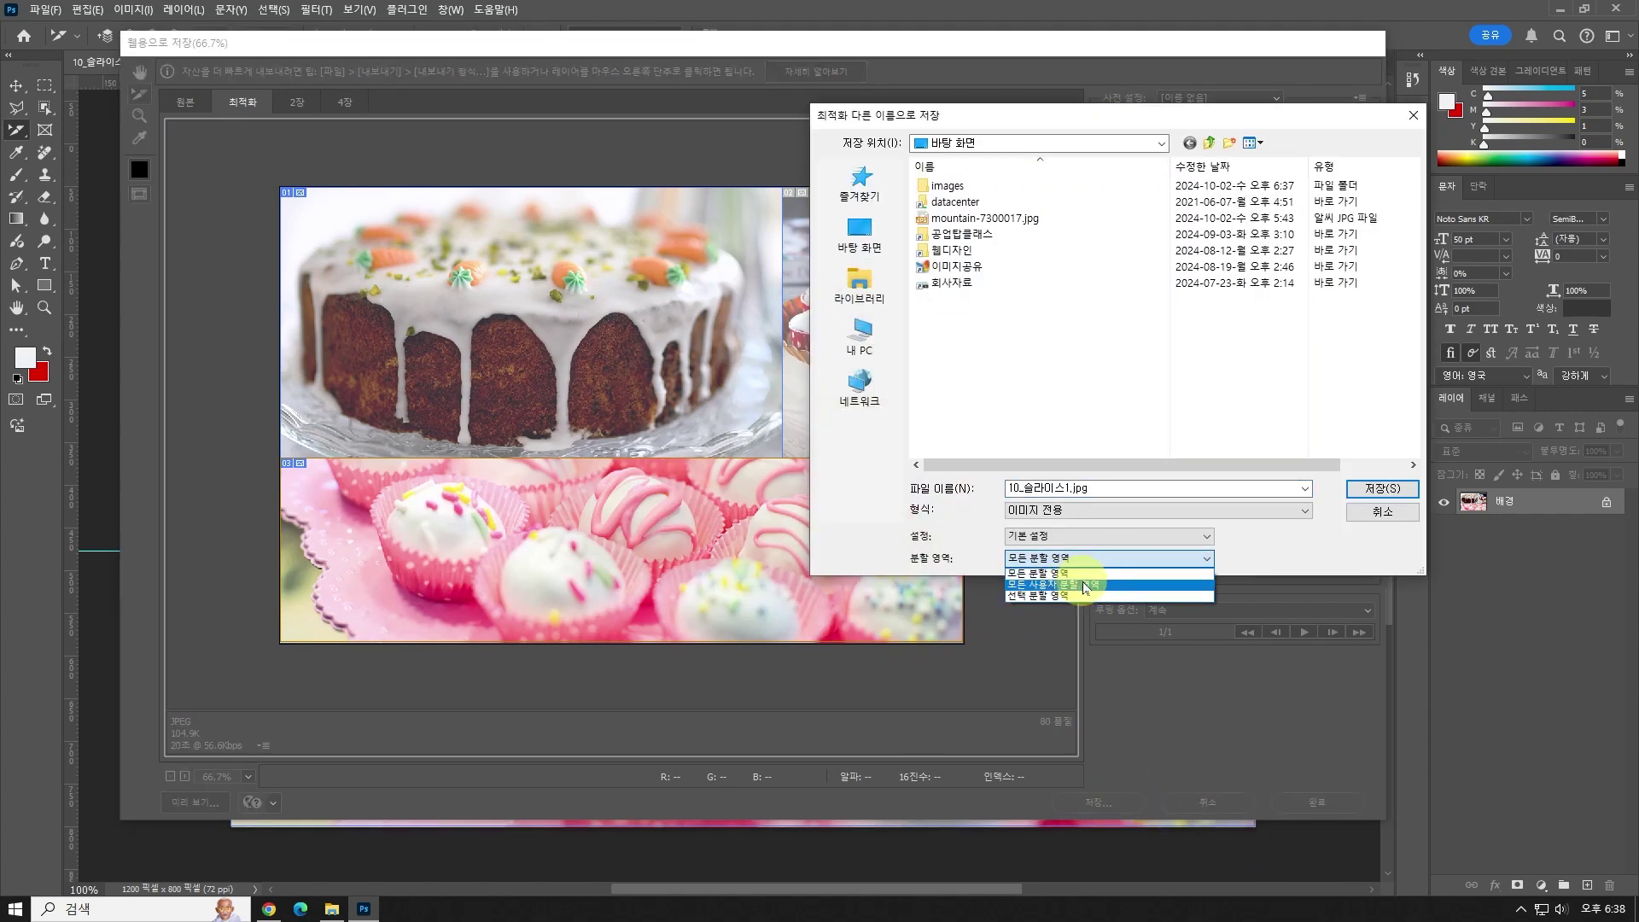
click(1085, 588)
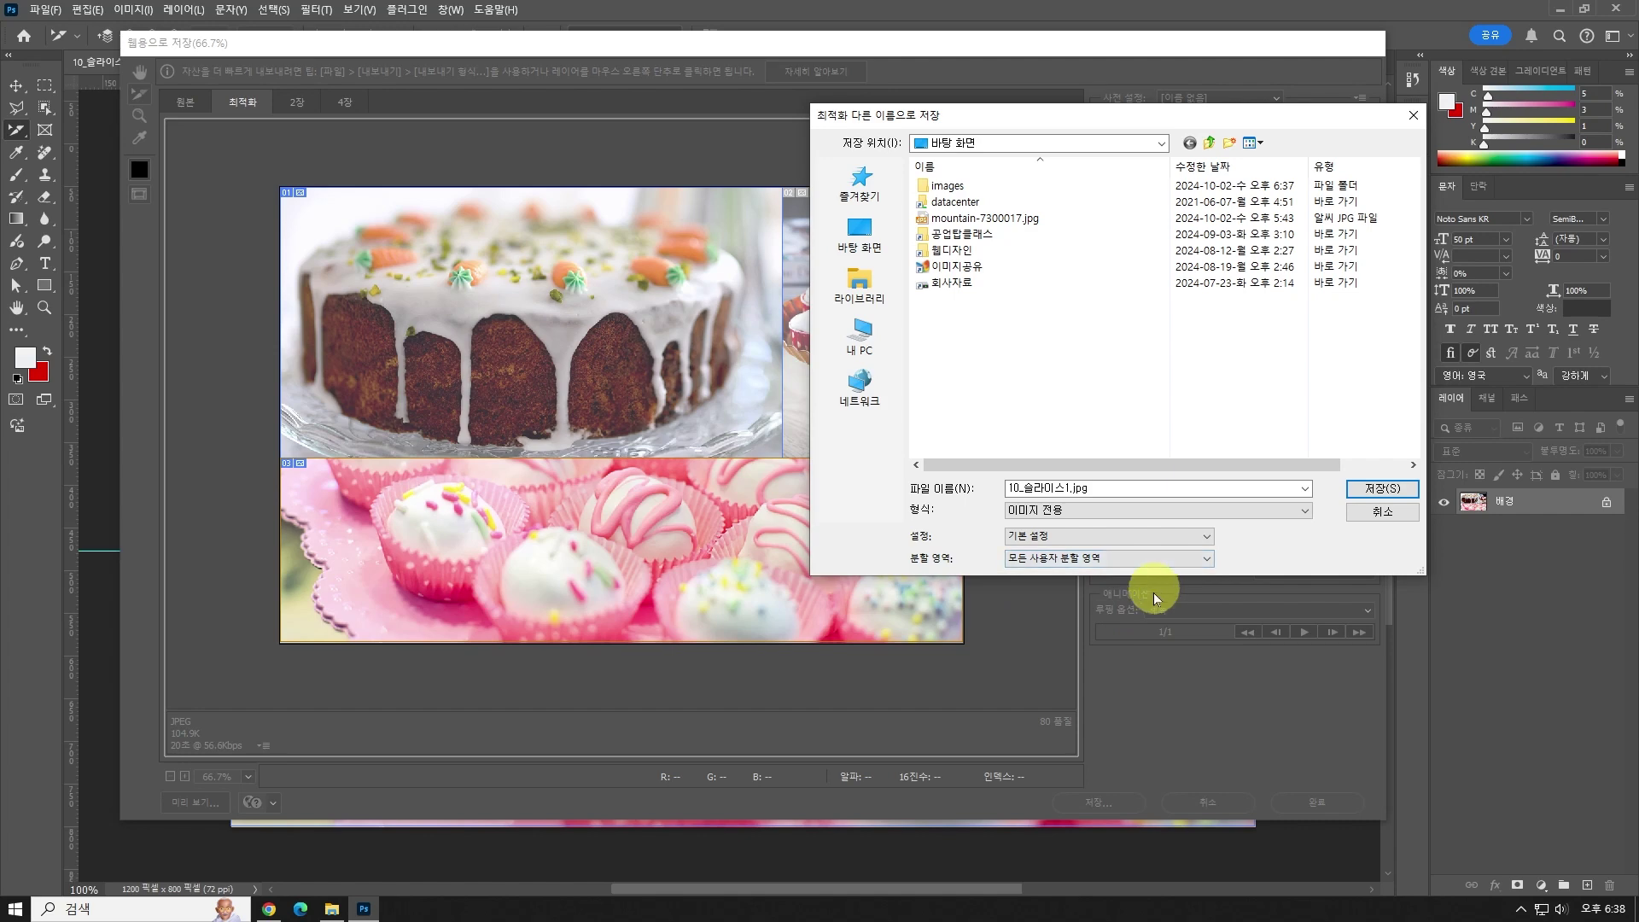
double_click(1050, 488)
text(c)
click(1212, 400)
double_click(1074, 488)
text(b)
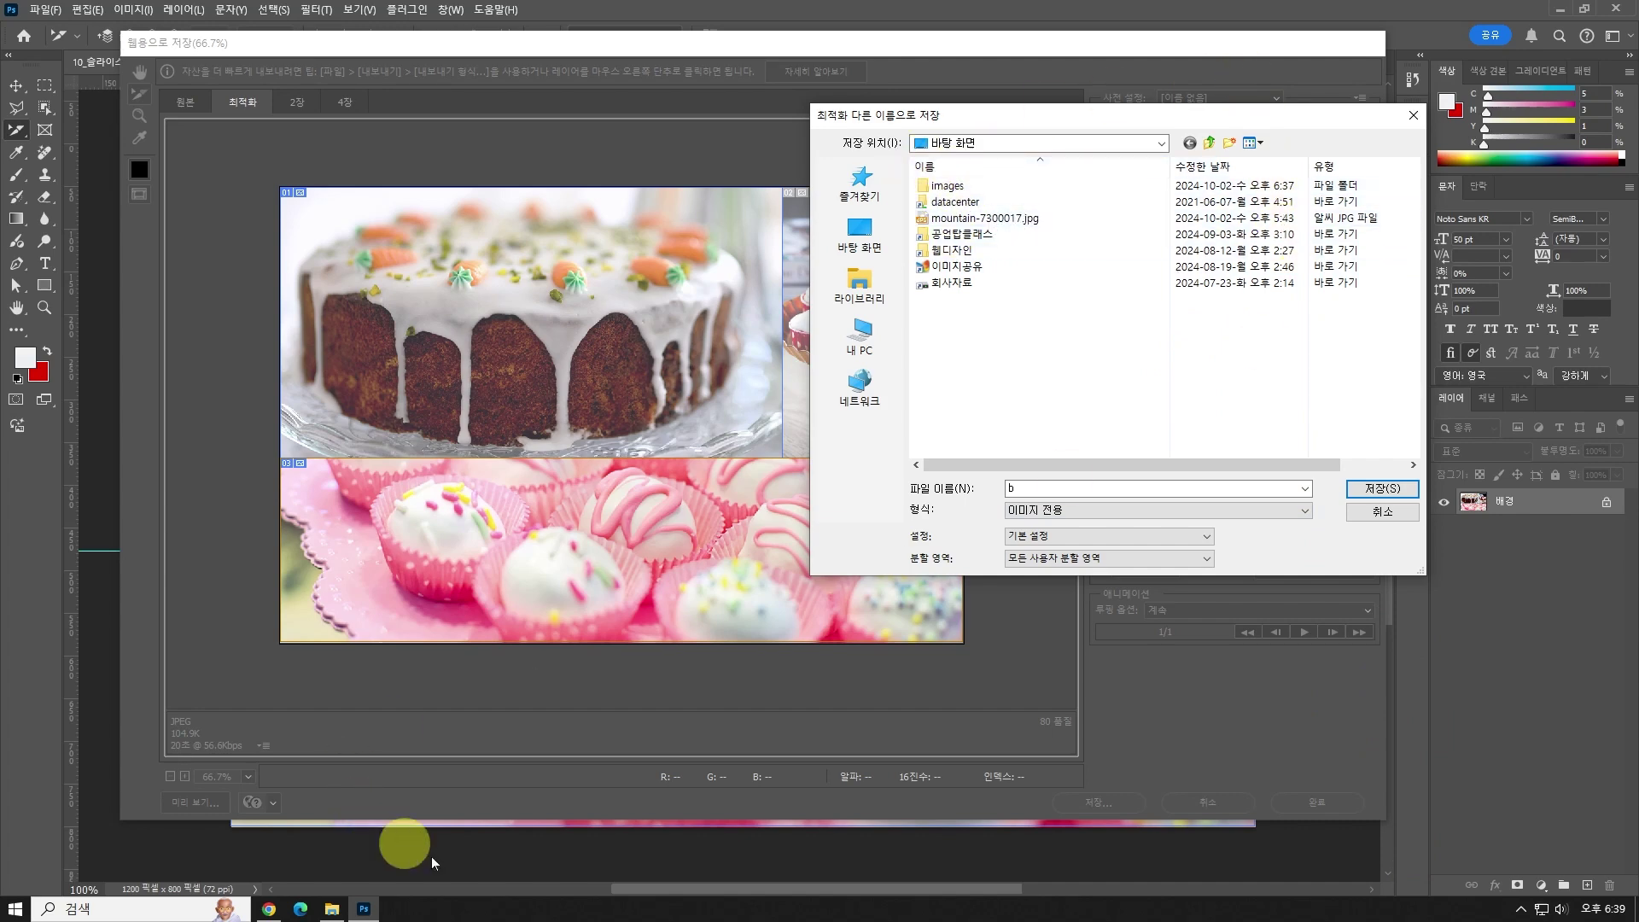
Show the desktop and look through the slice files already in the images folder.
click(1630, 905)
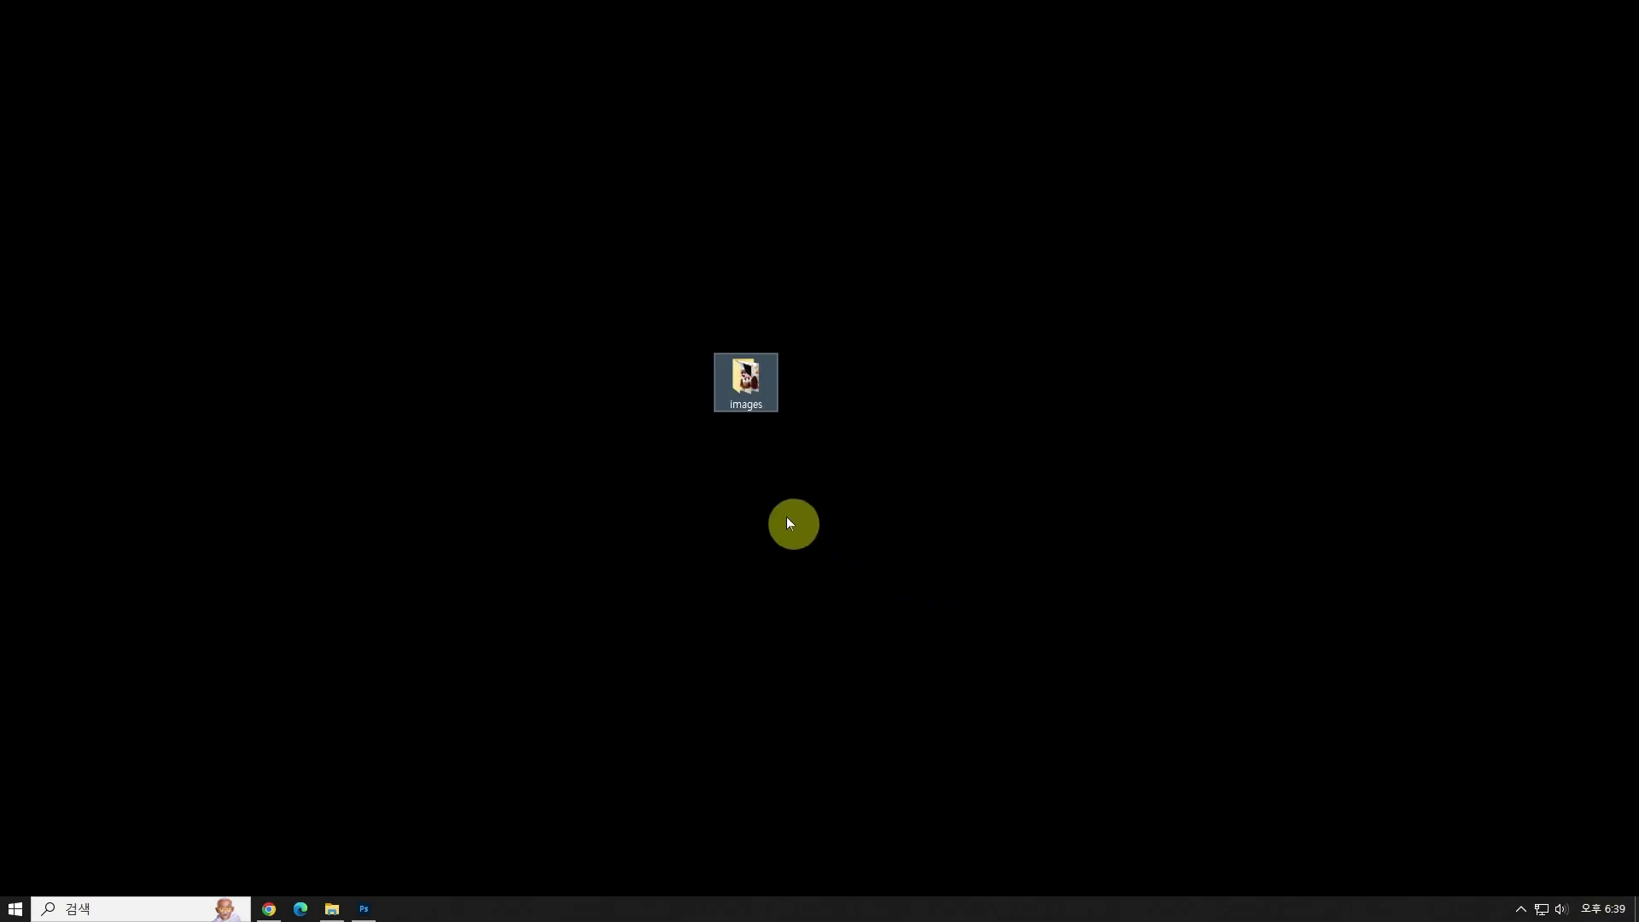
double_click(748, 391)
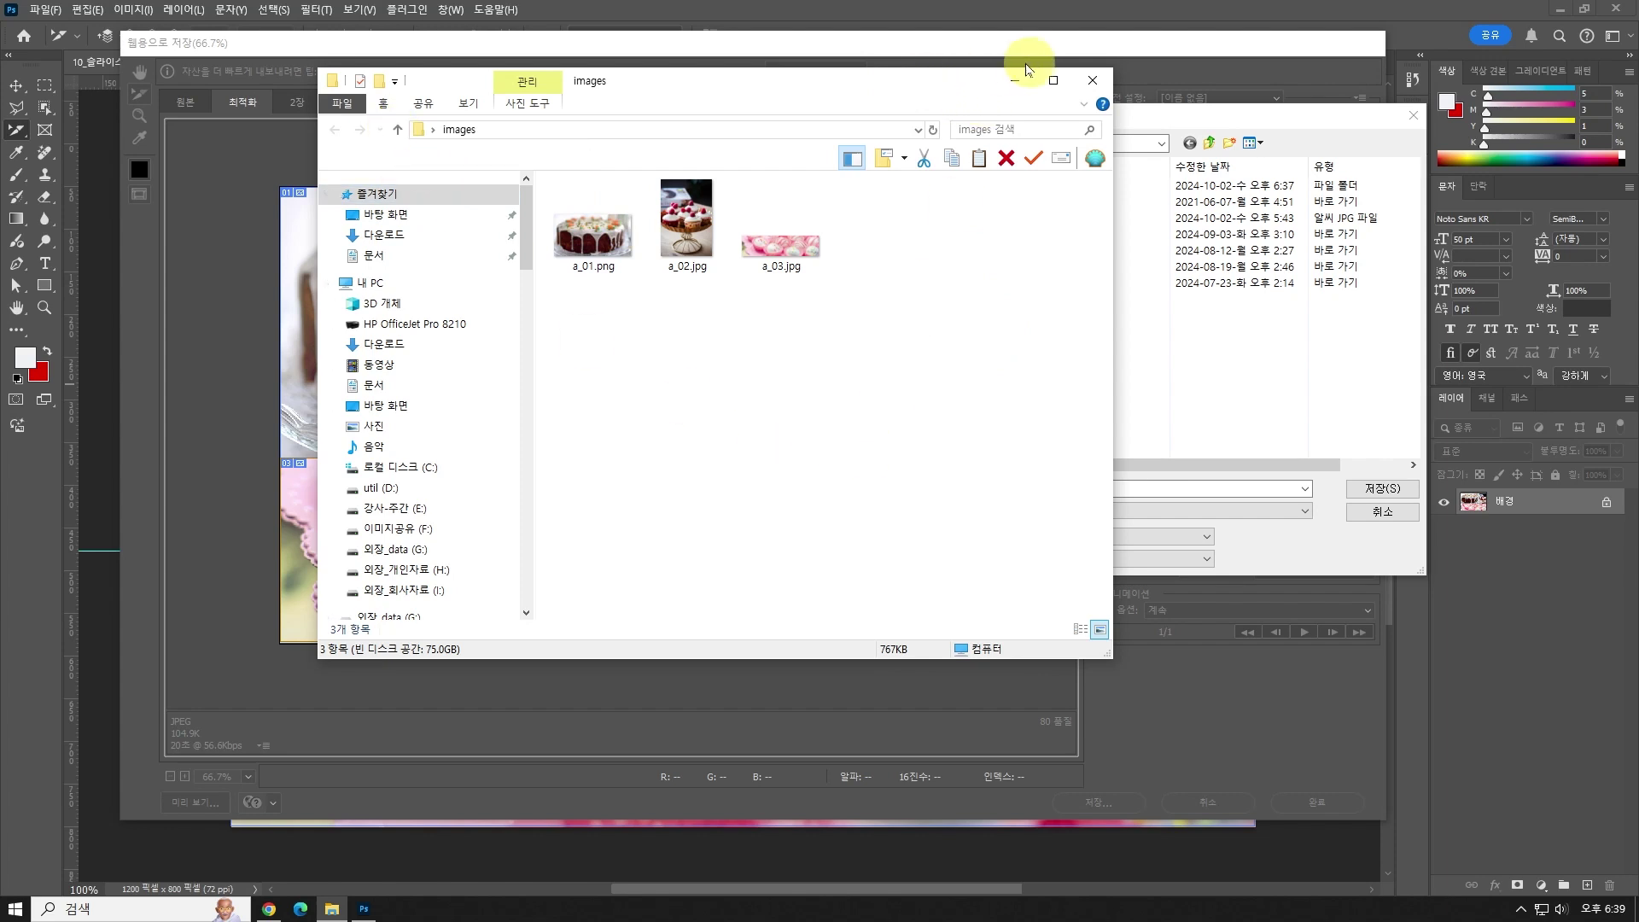
click(1011, 86)
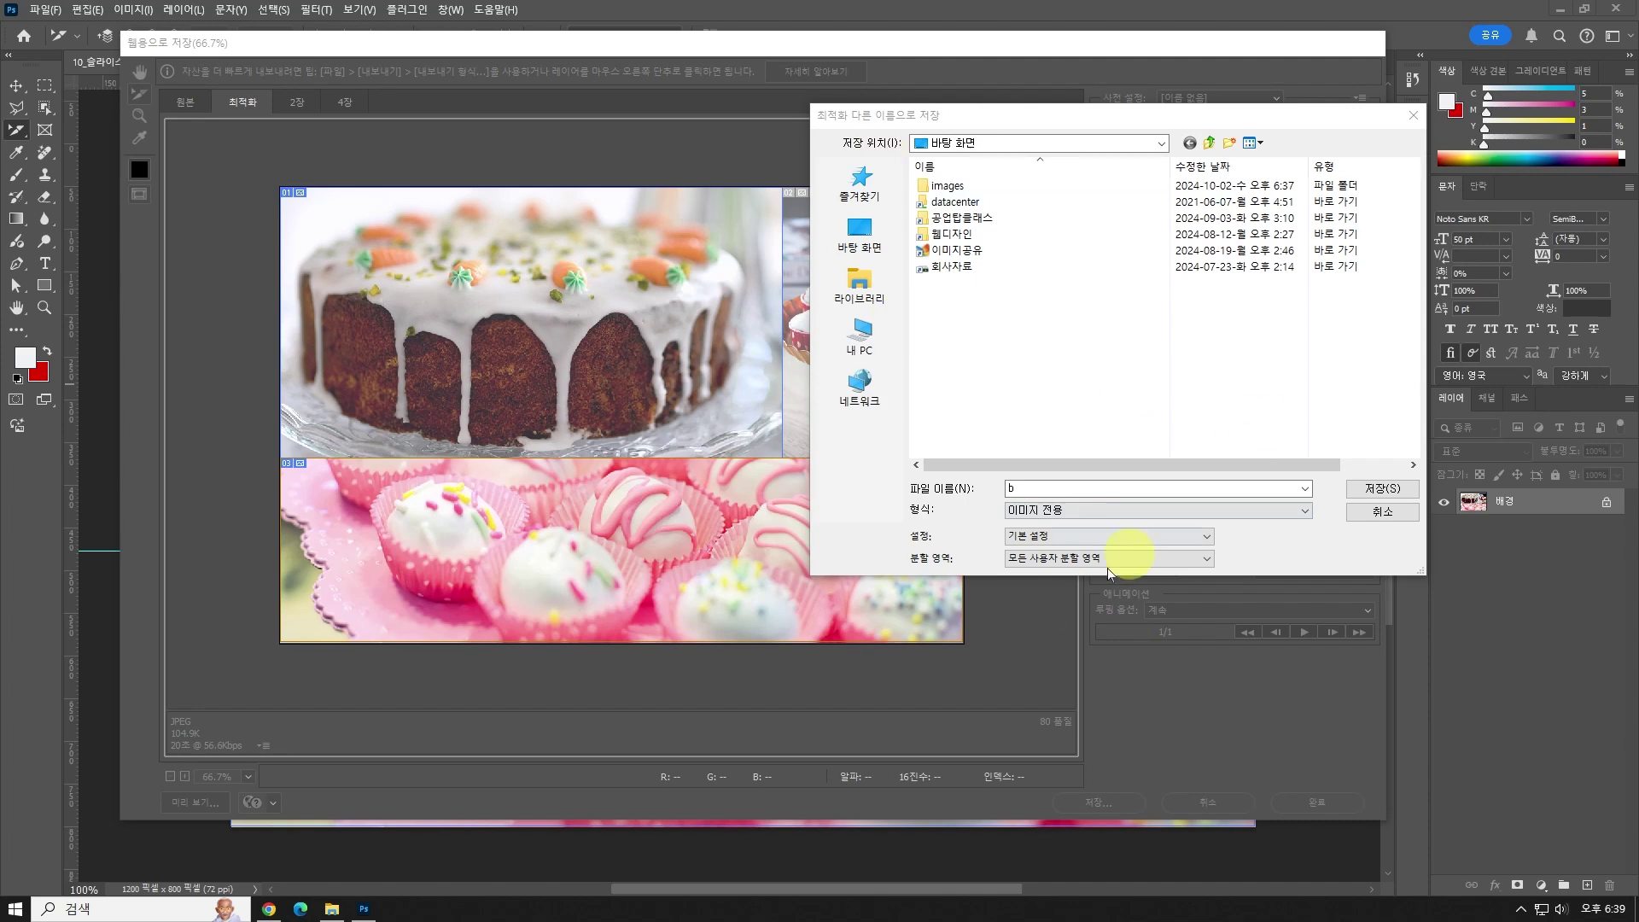
Save all user slices to the desktop as images only with the default settings.
click(1025, 509)
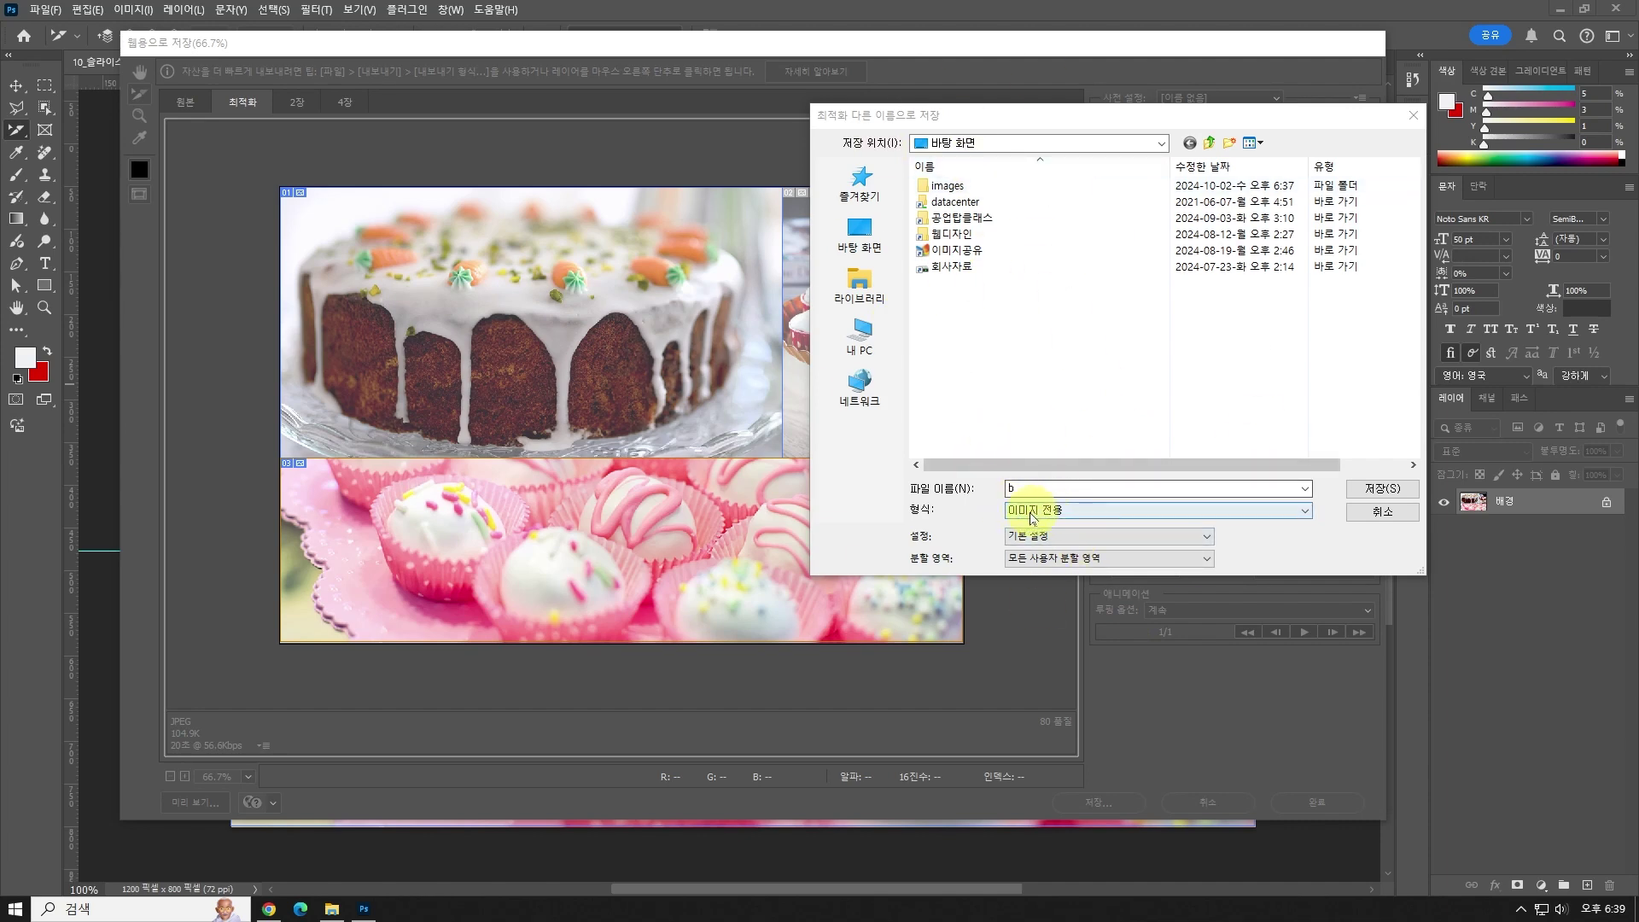
click(1008, 559)
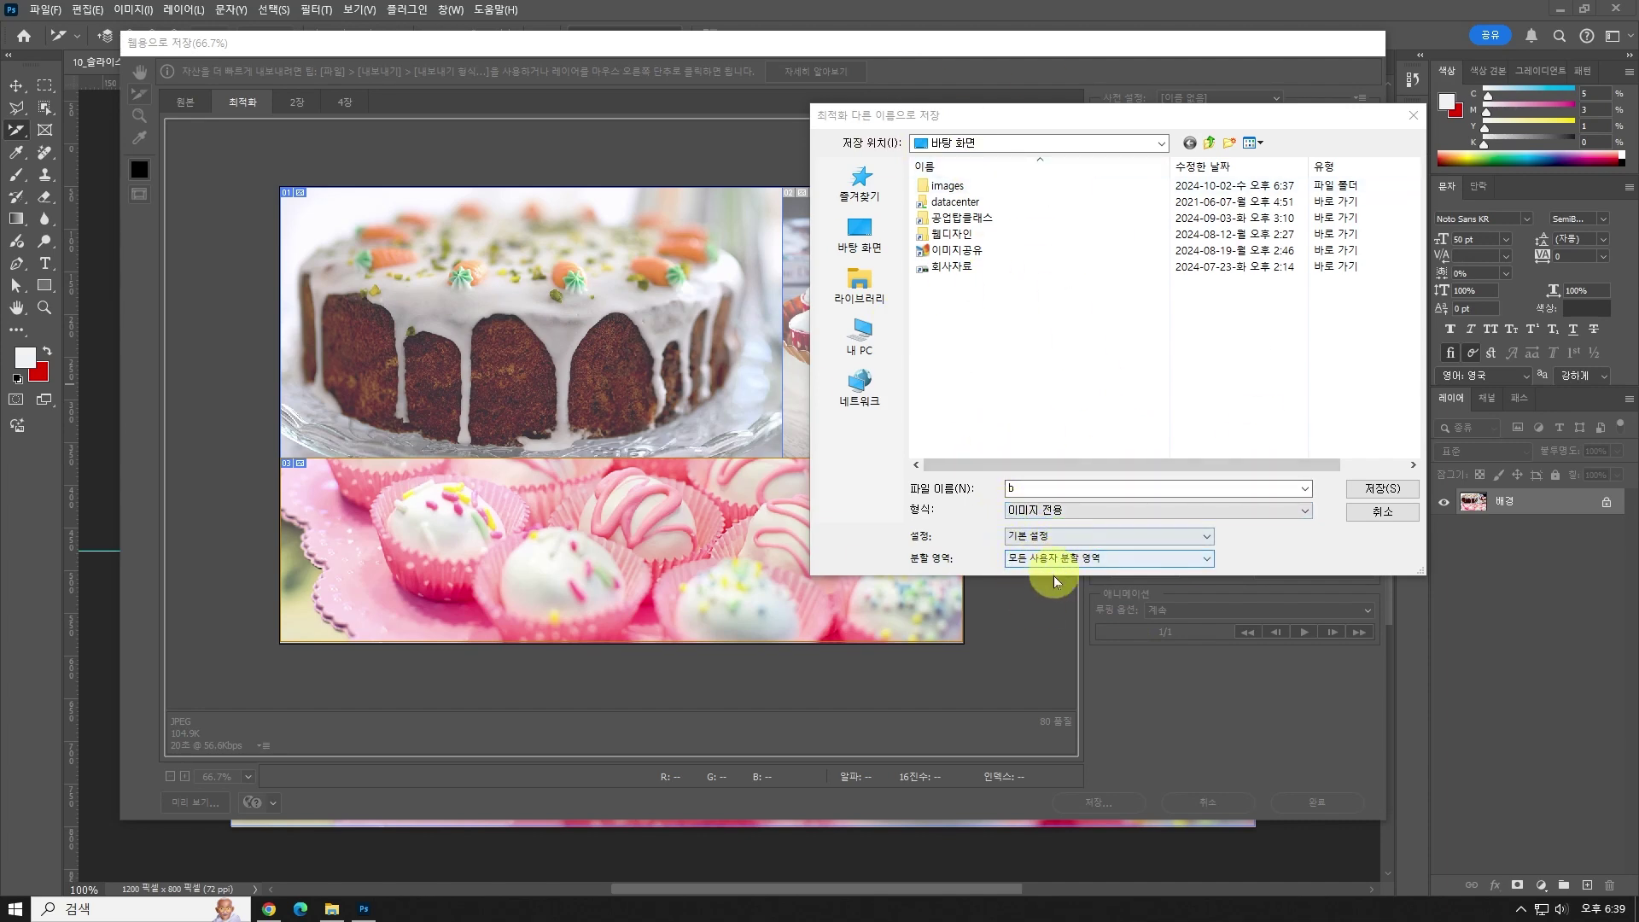
click(1382, 489)
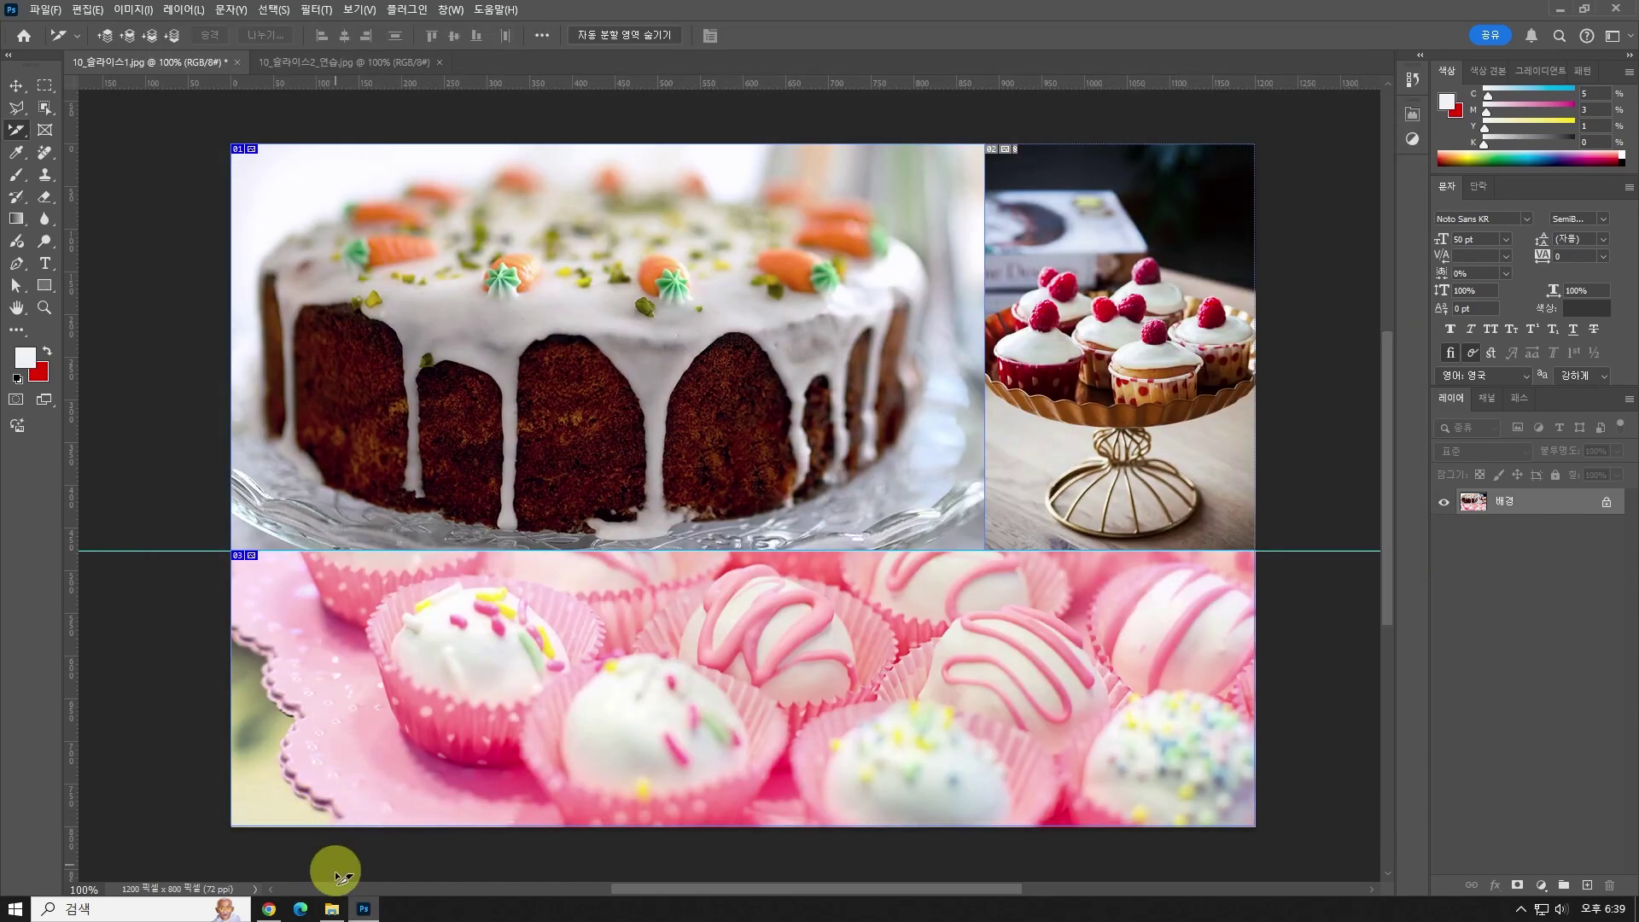
Minimize Photoshop, open the desktop's images folder, and examine b_01.png and b_03.jpg.
click(1560, 10)
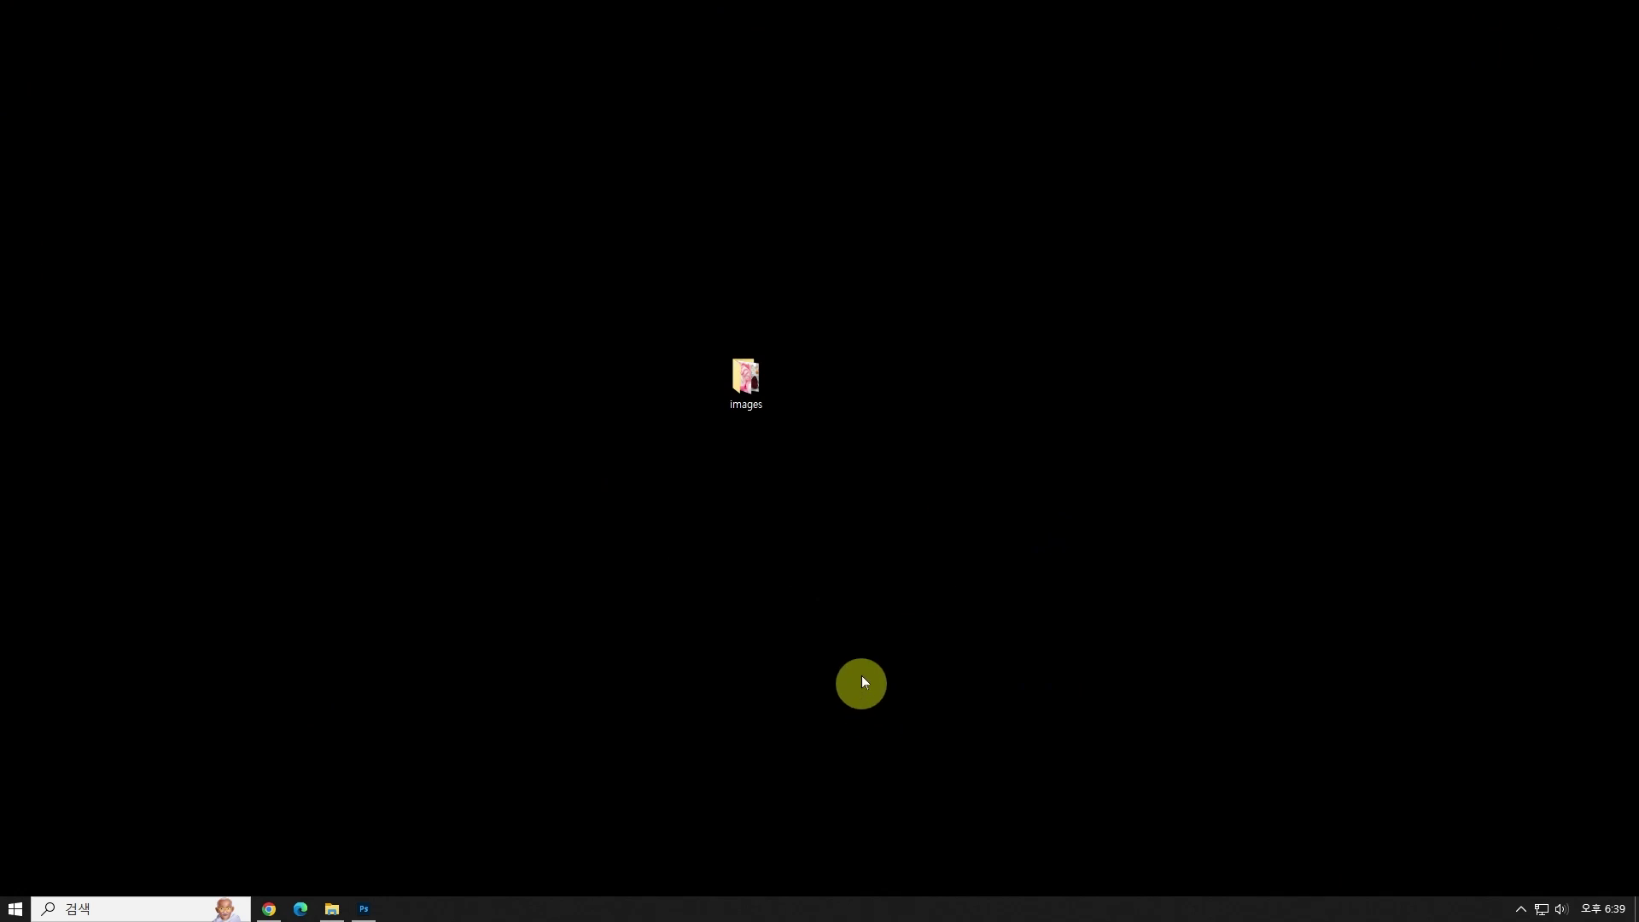
double_click(743, 380)
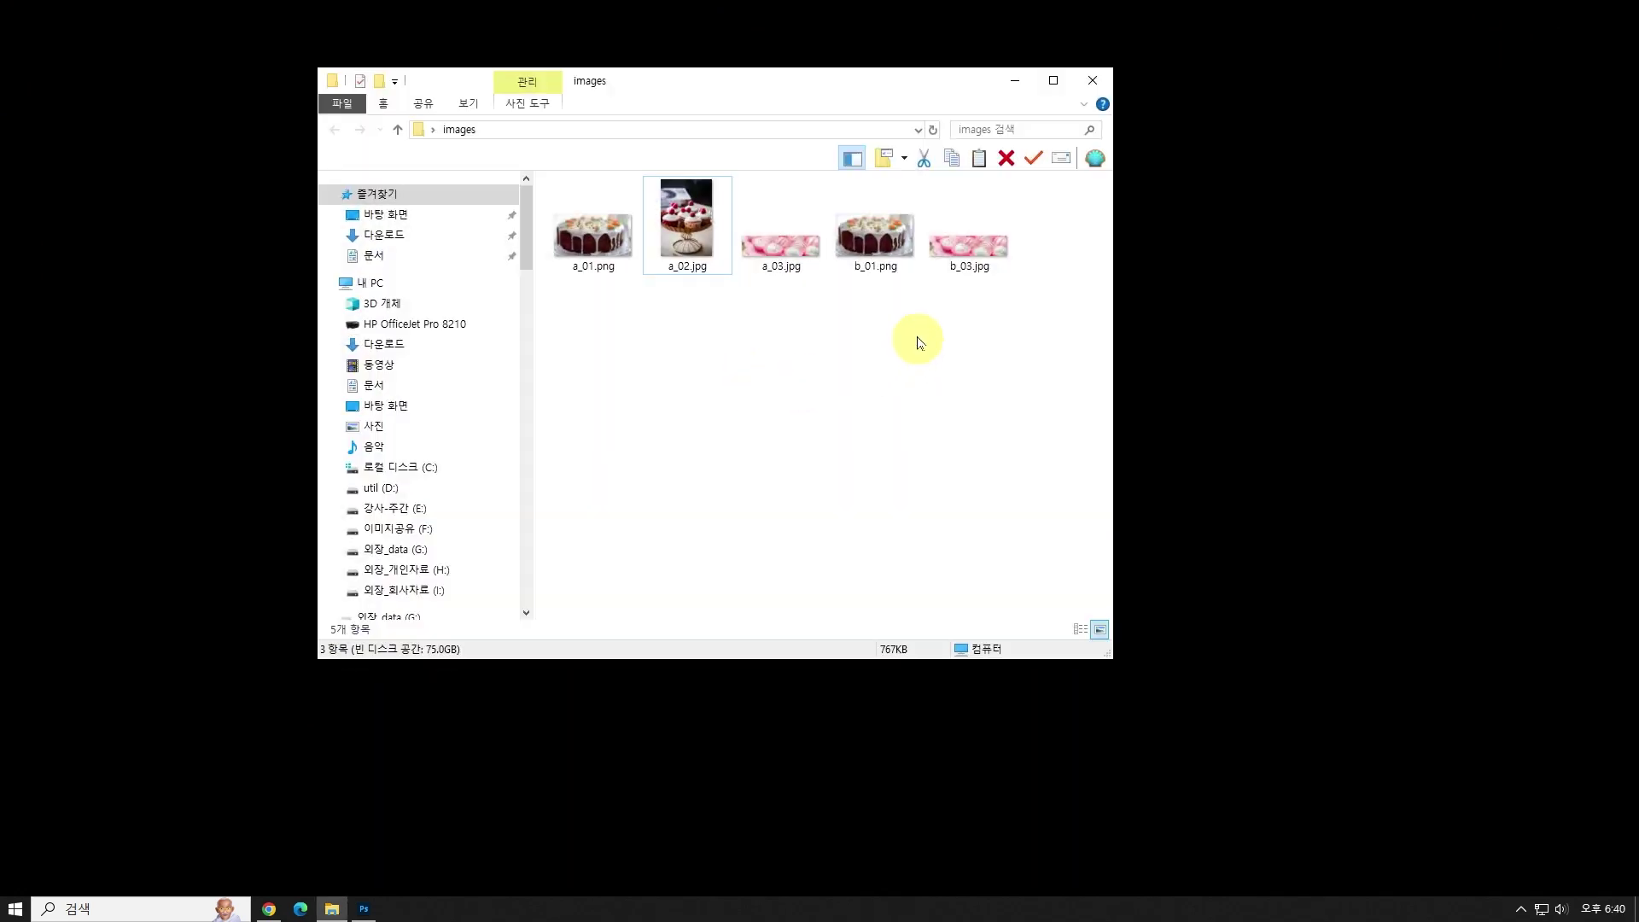
click(875, 226)
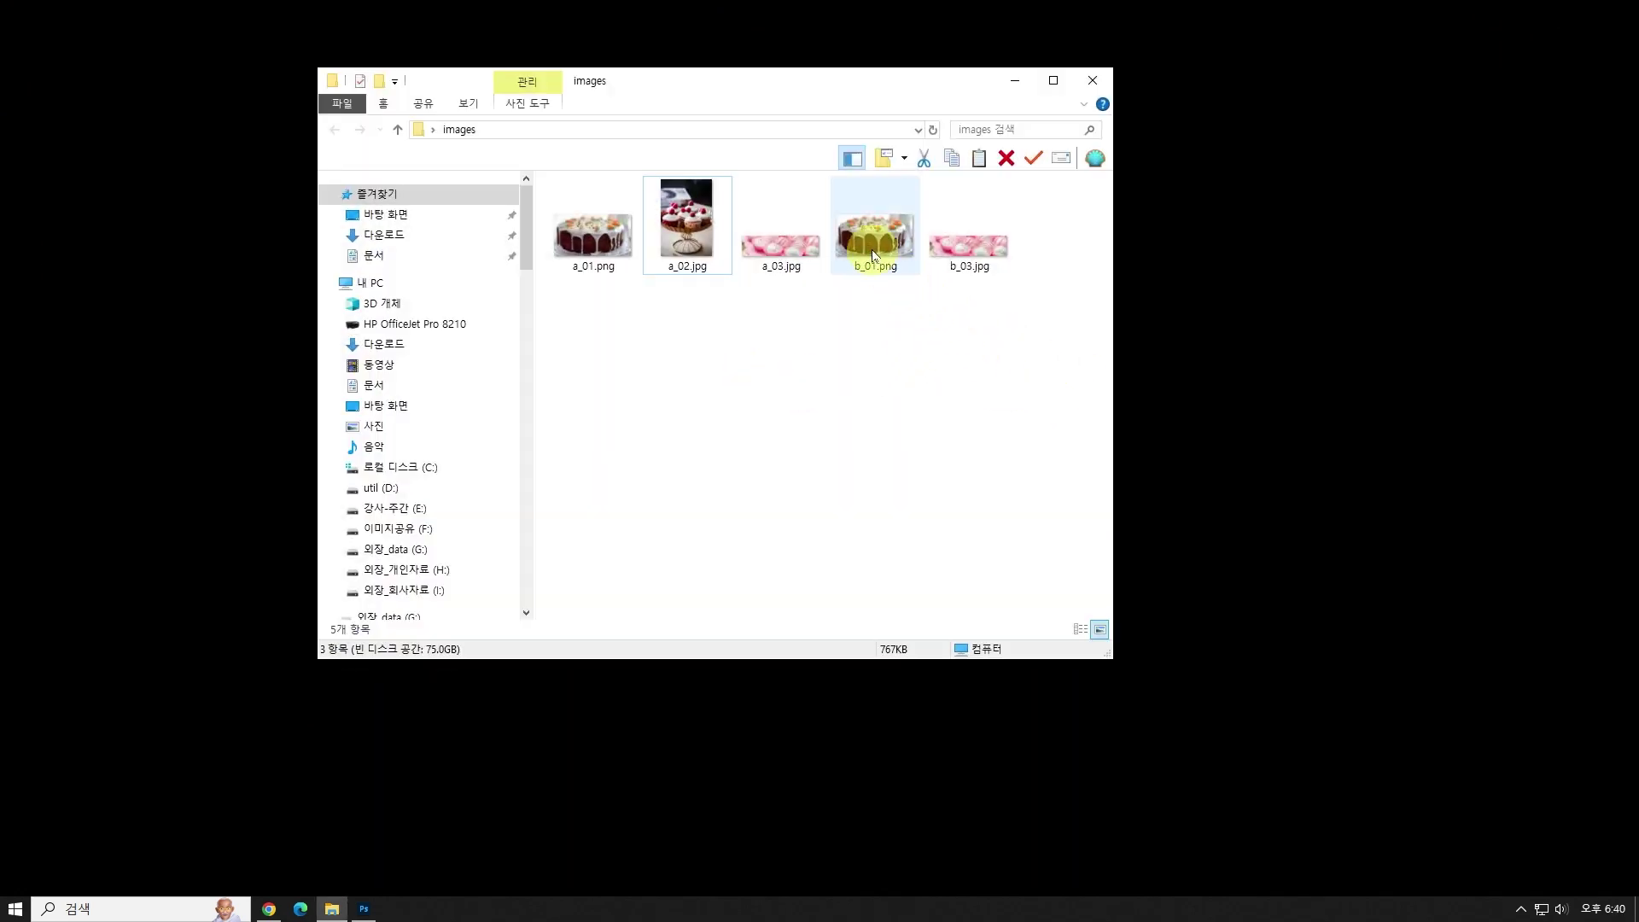
ctrl+click(969, 248)
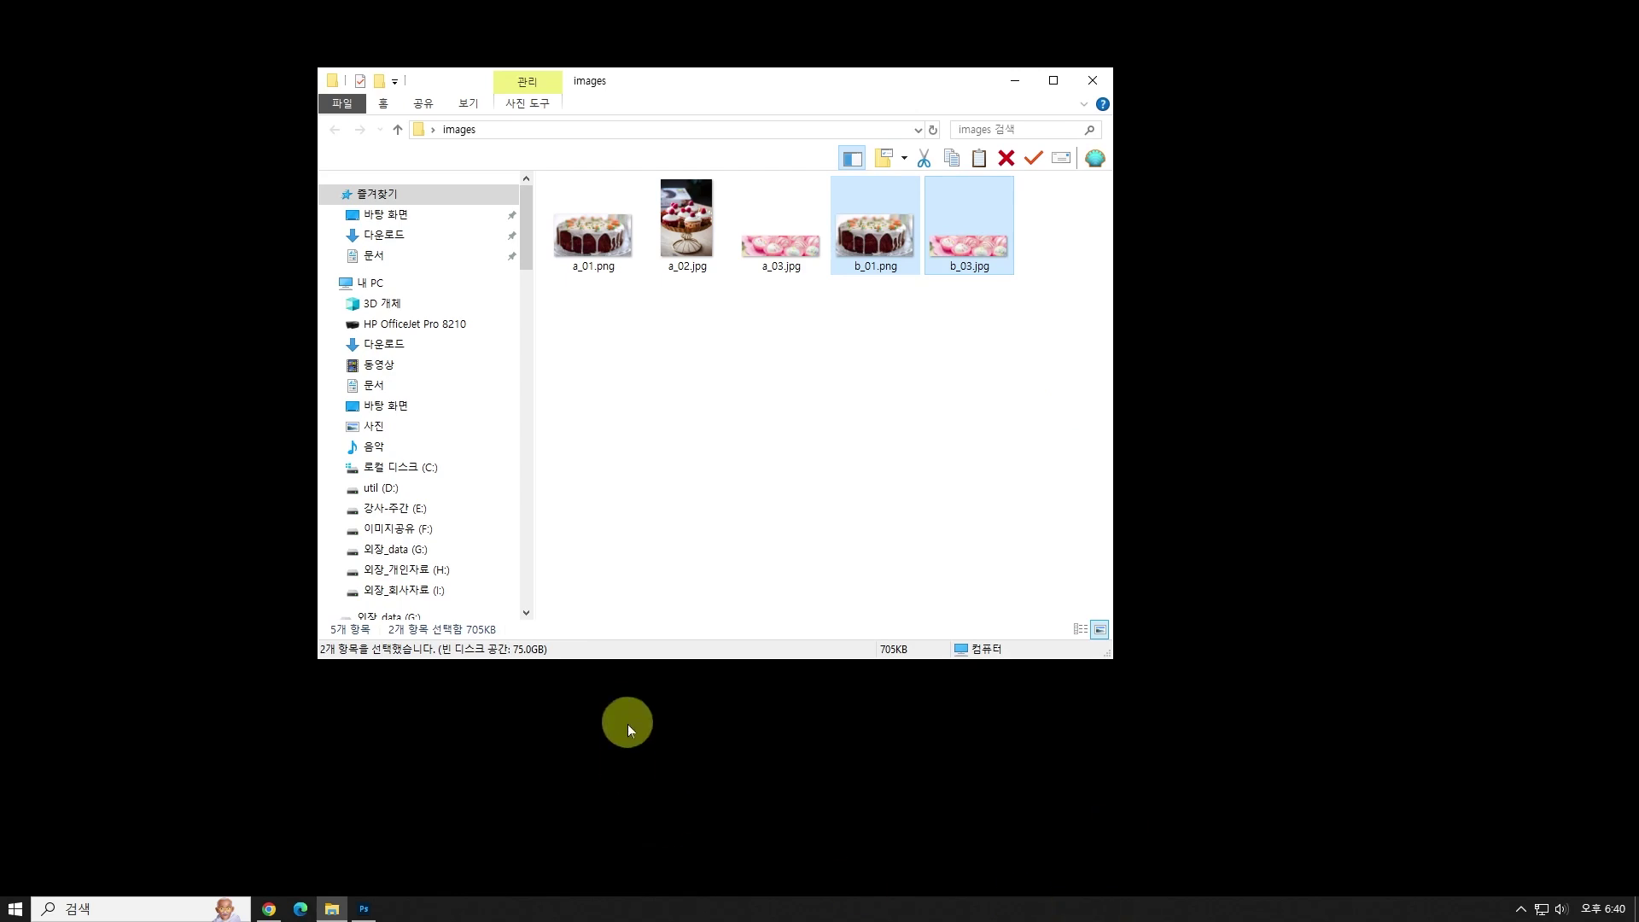
Return to Photoshop, reopen the collage in Save for Web, and select the cupcake stand slice.
click(364, 909)
click(44, 9)
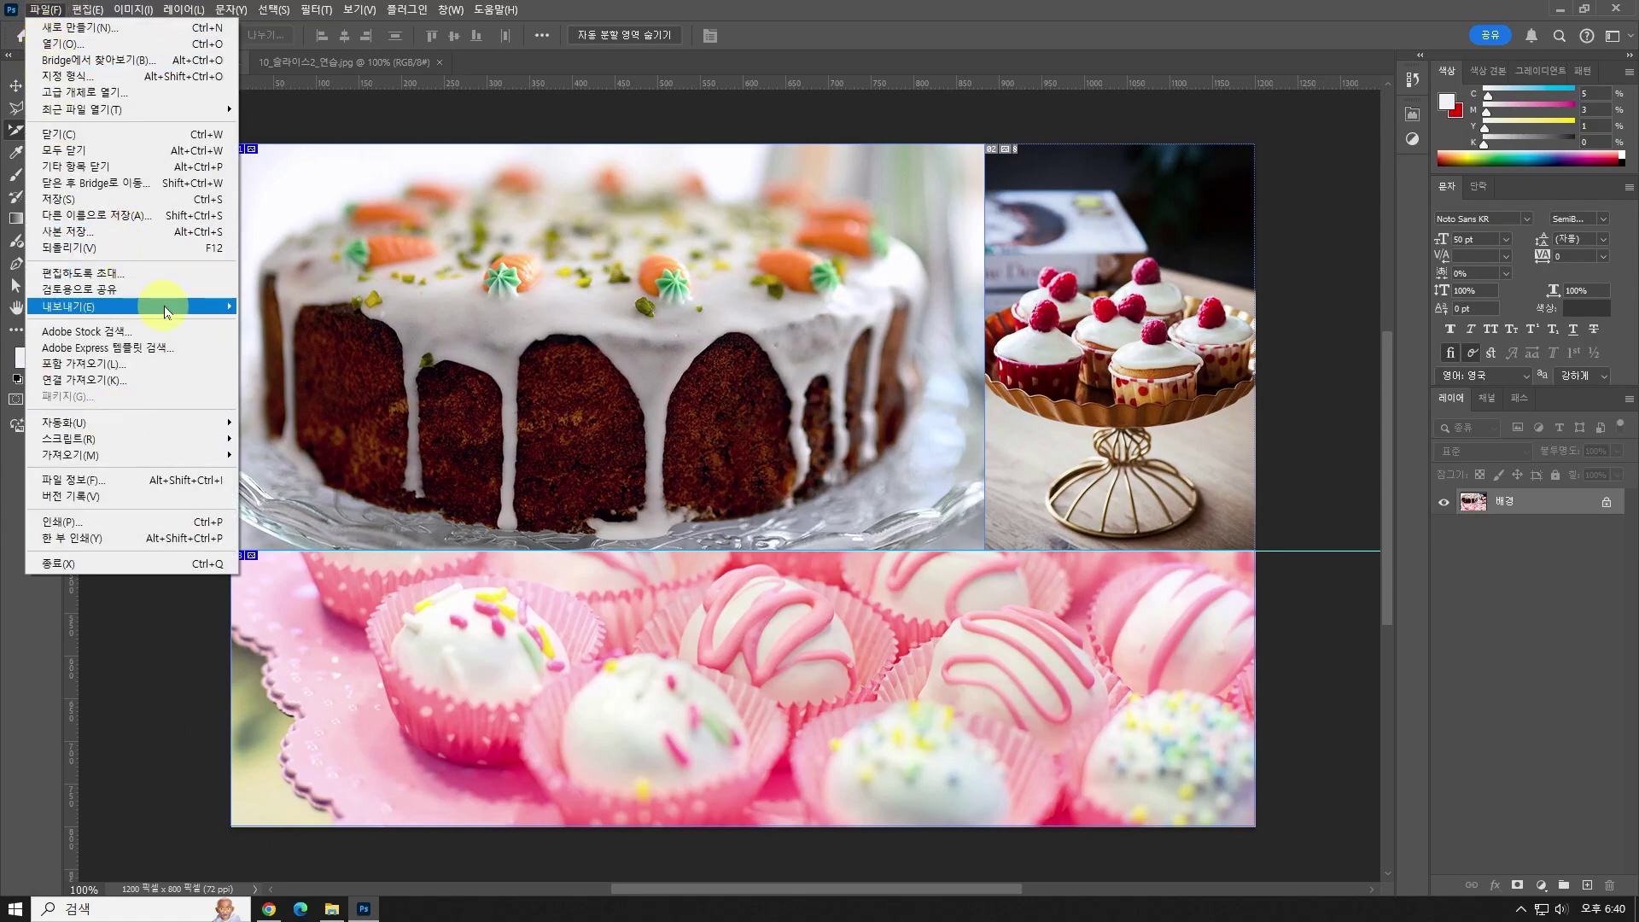
mouse_move(167, 307)
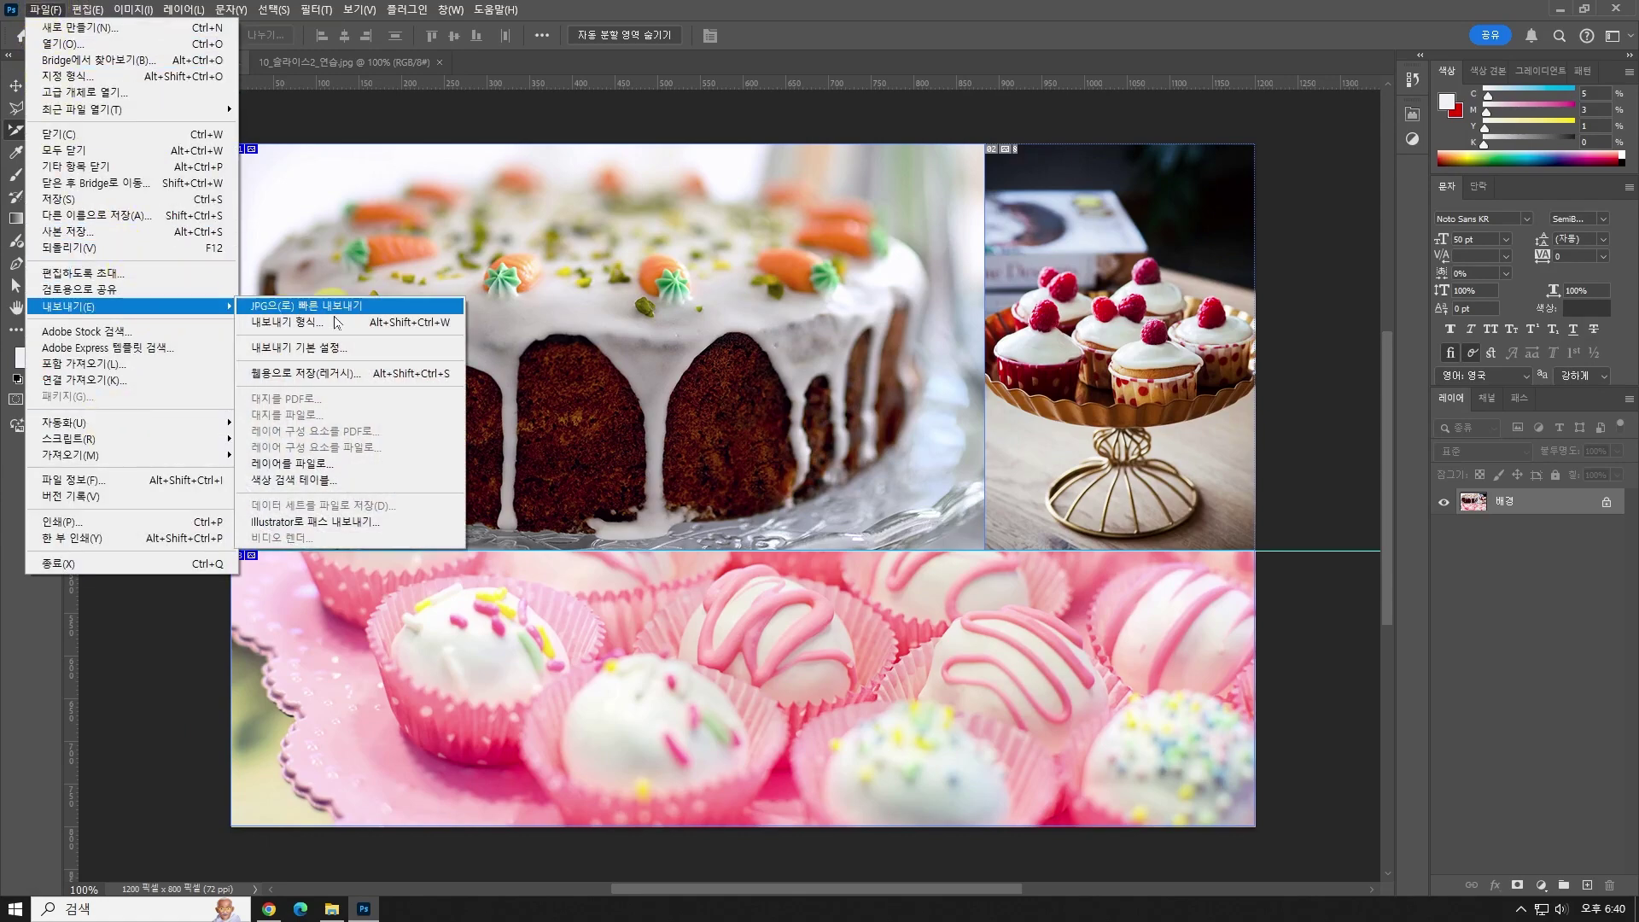
click(331, 377)
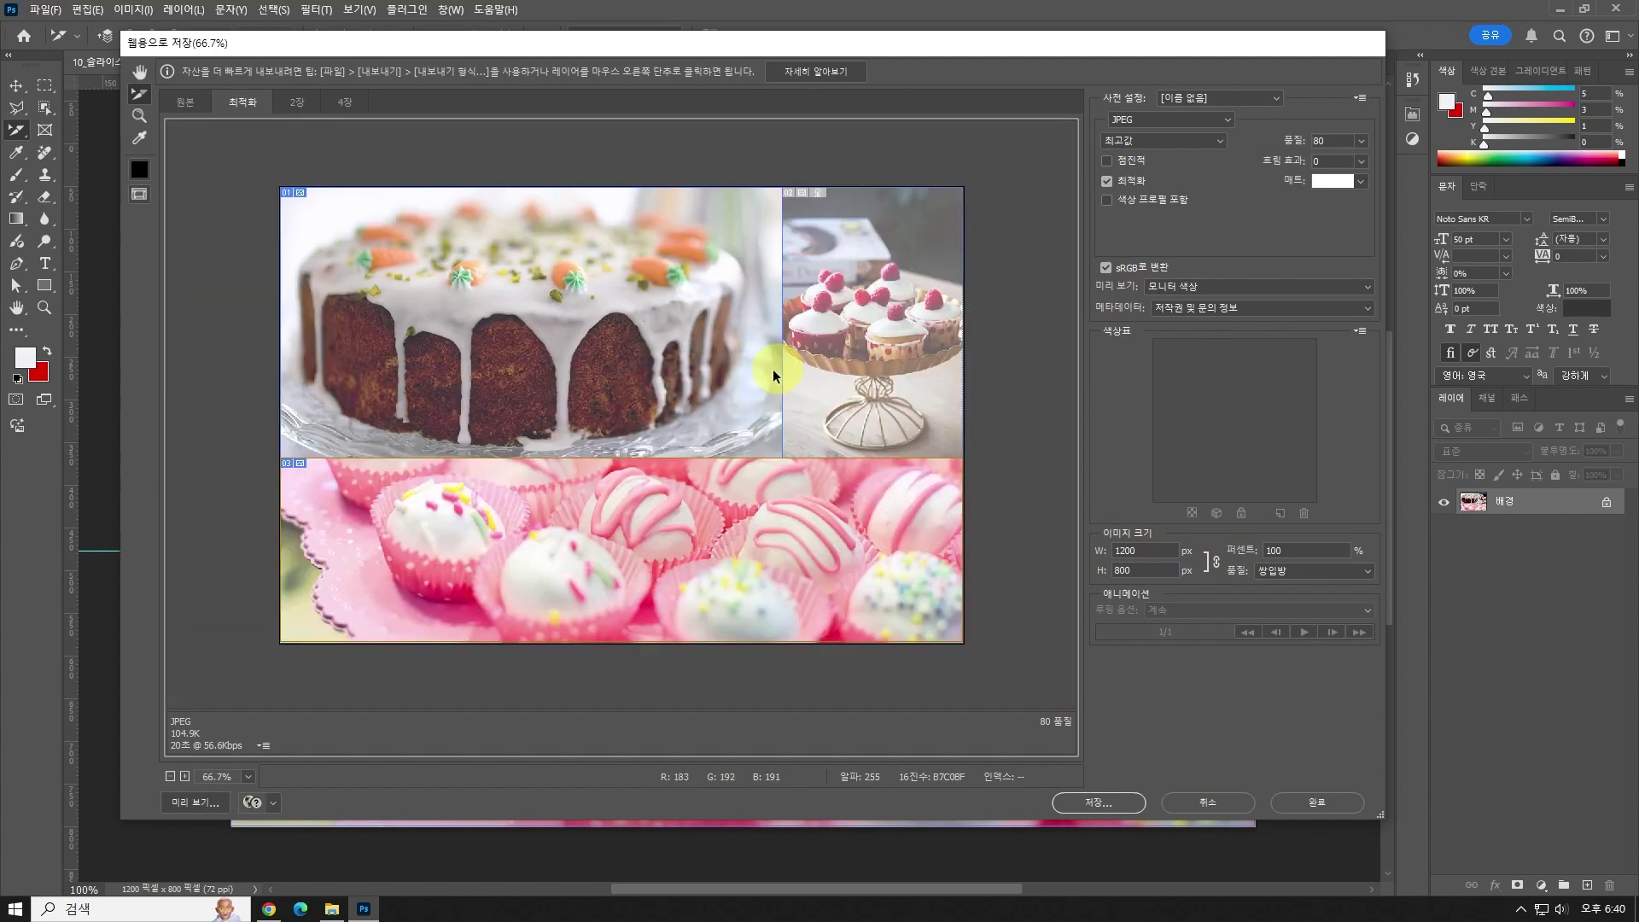
click(897, 263)
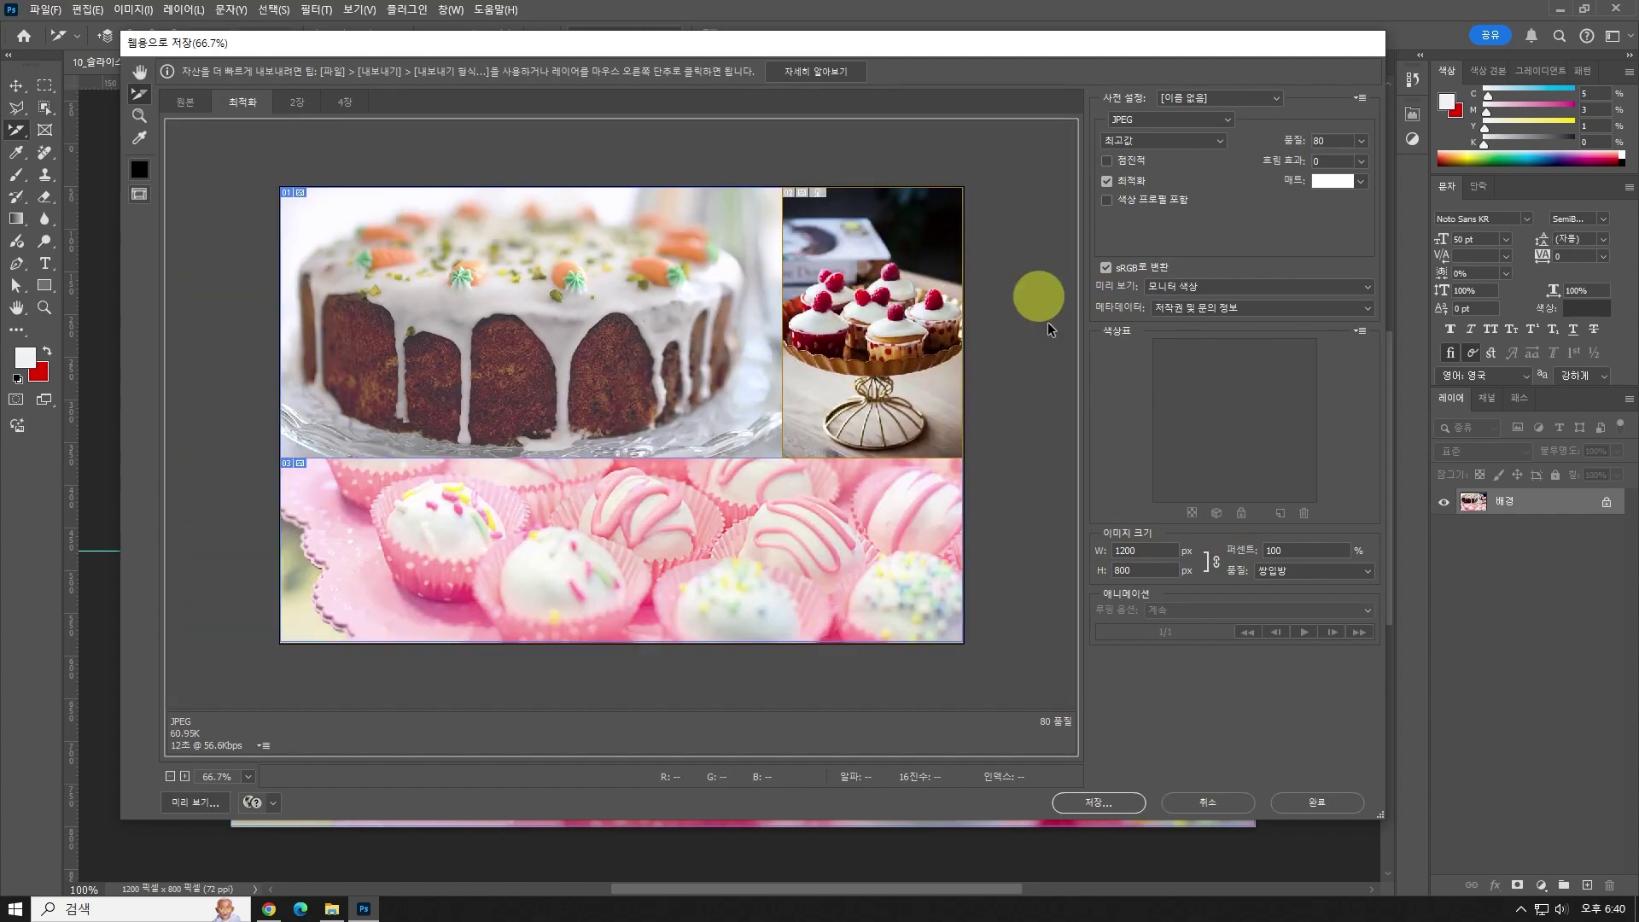
Save only the selected slice as images only inside the desktop's images folder under the name c.jpg.
click(1105, 805)
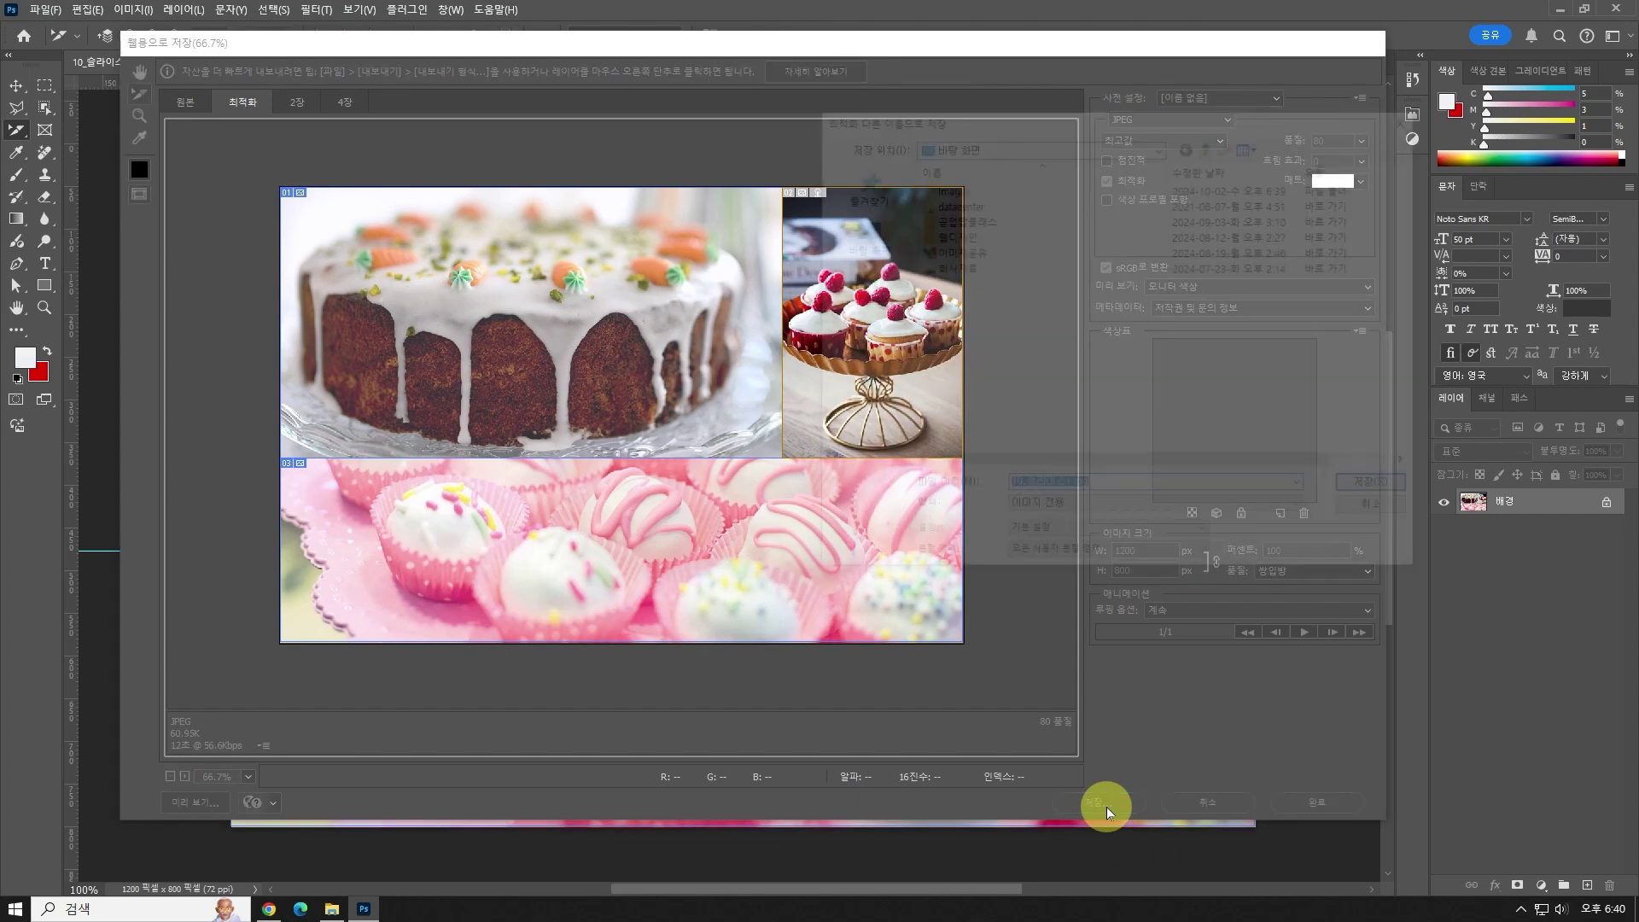
click(1125, 560)
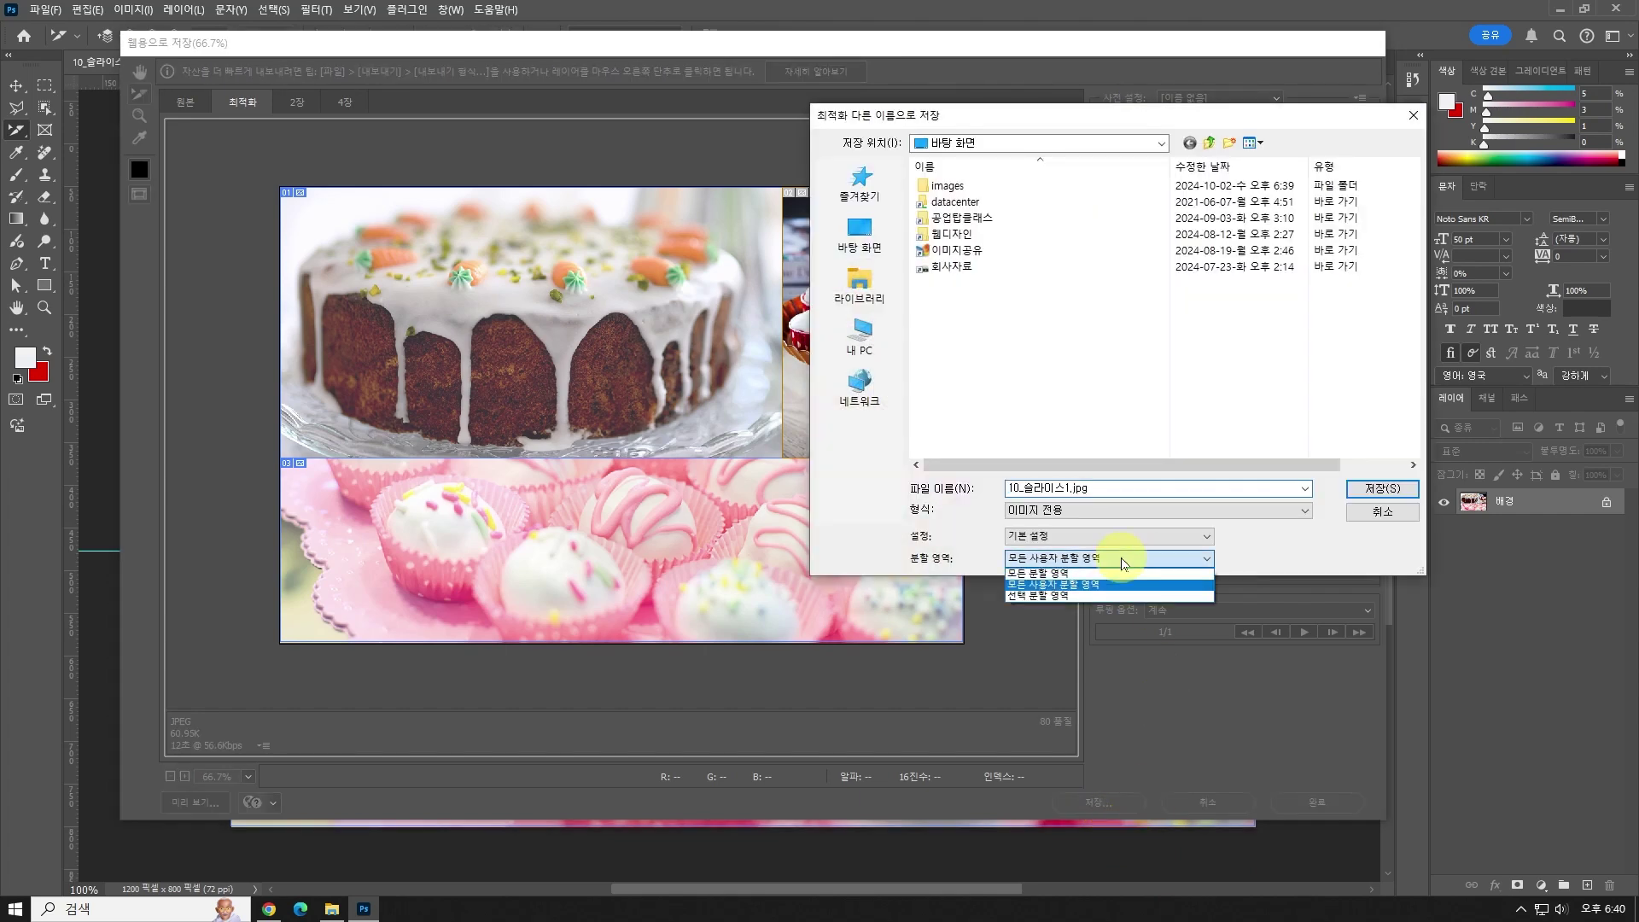
click(1058, 595)
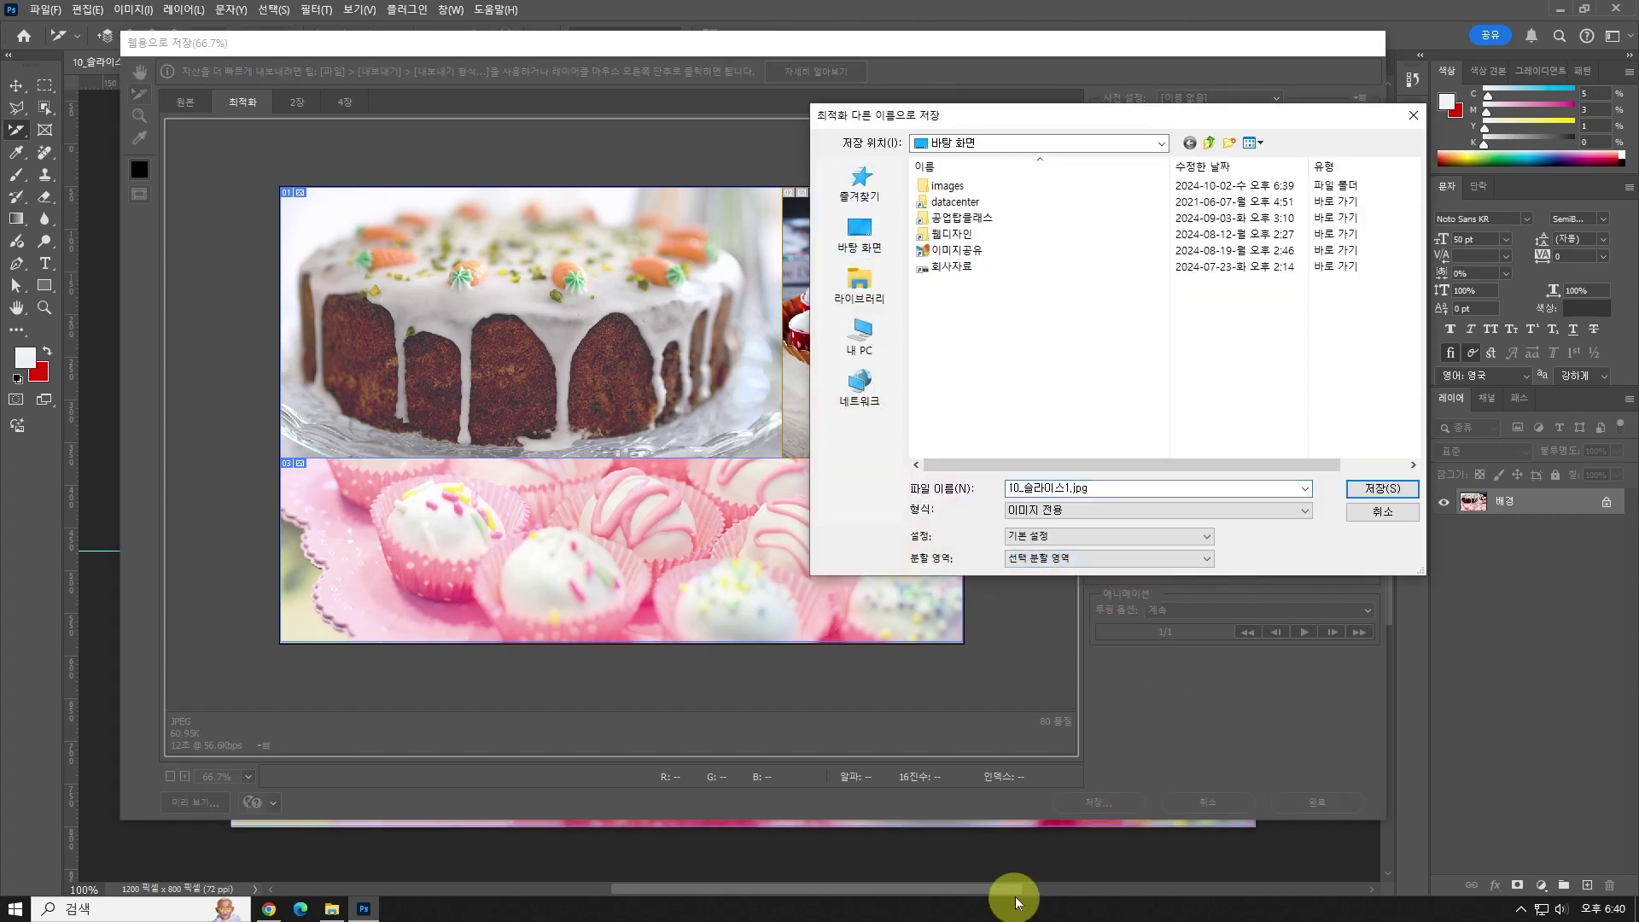
drag(1126, 117, 1230, 138)
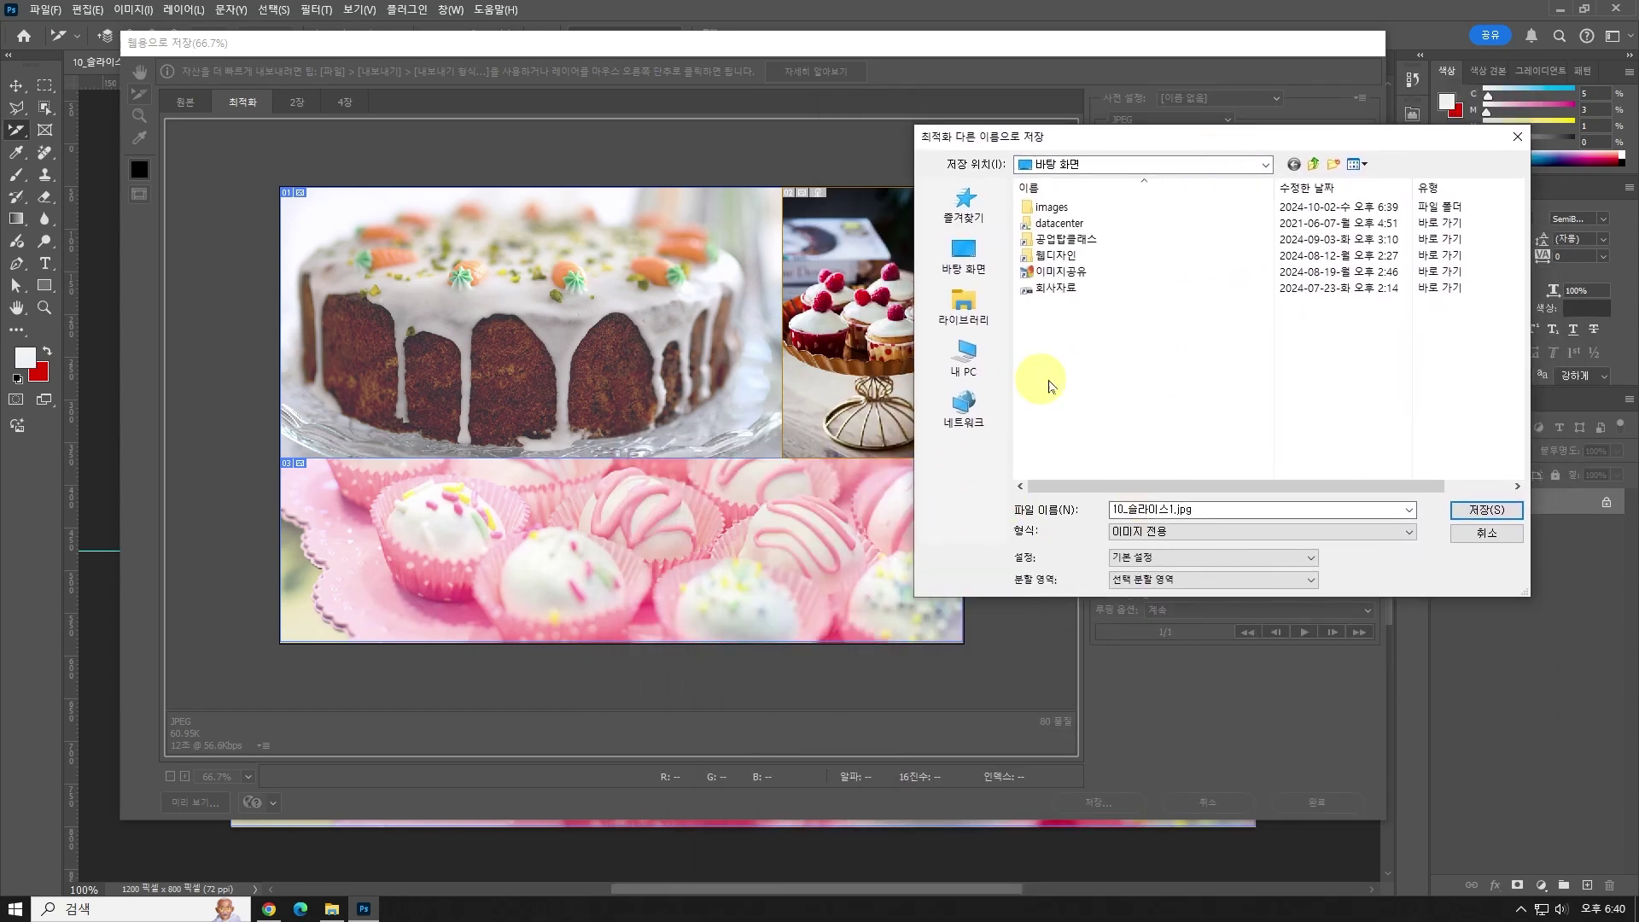
double_click(1051, 208)
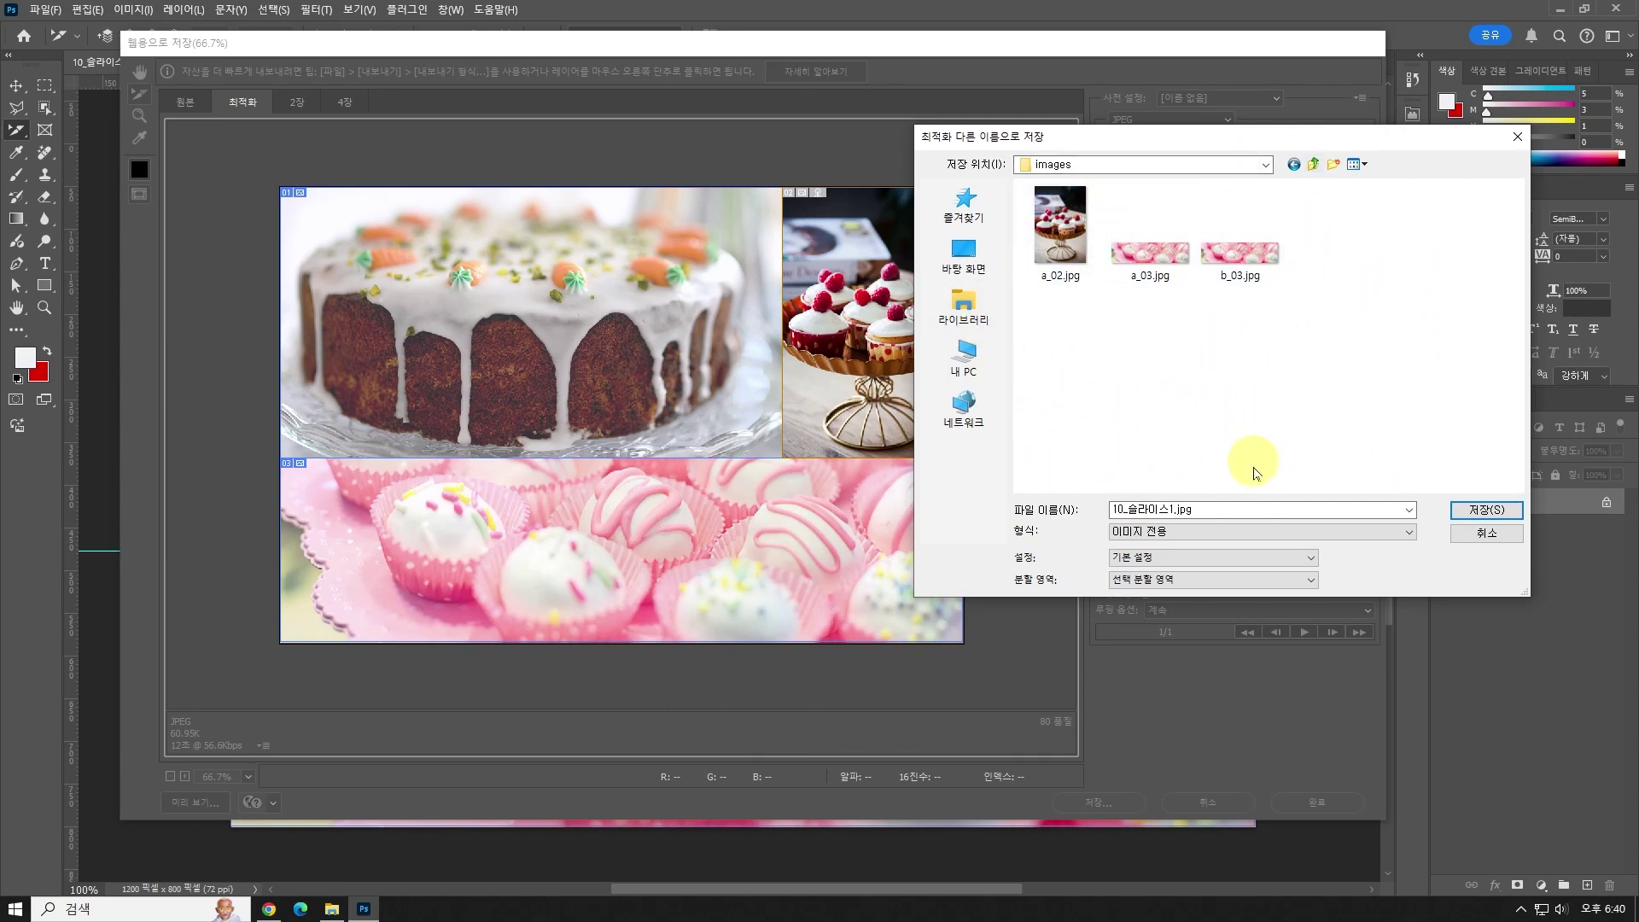
double_click(1256, 509)
text(c.jpg)
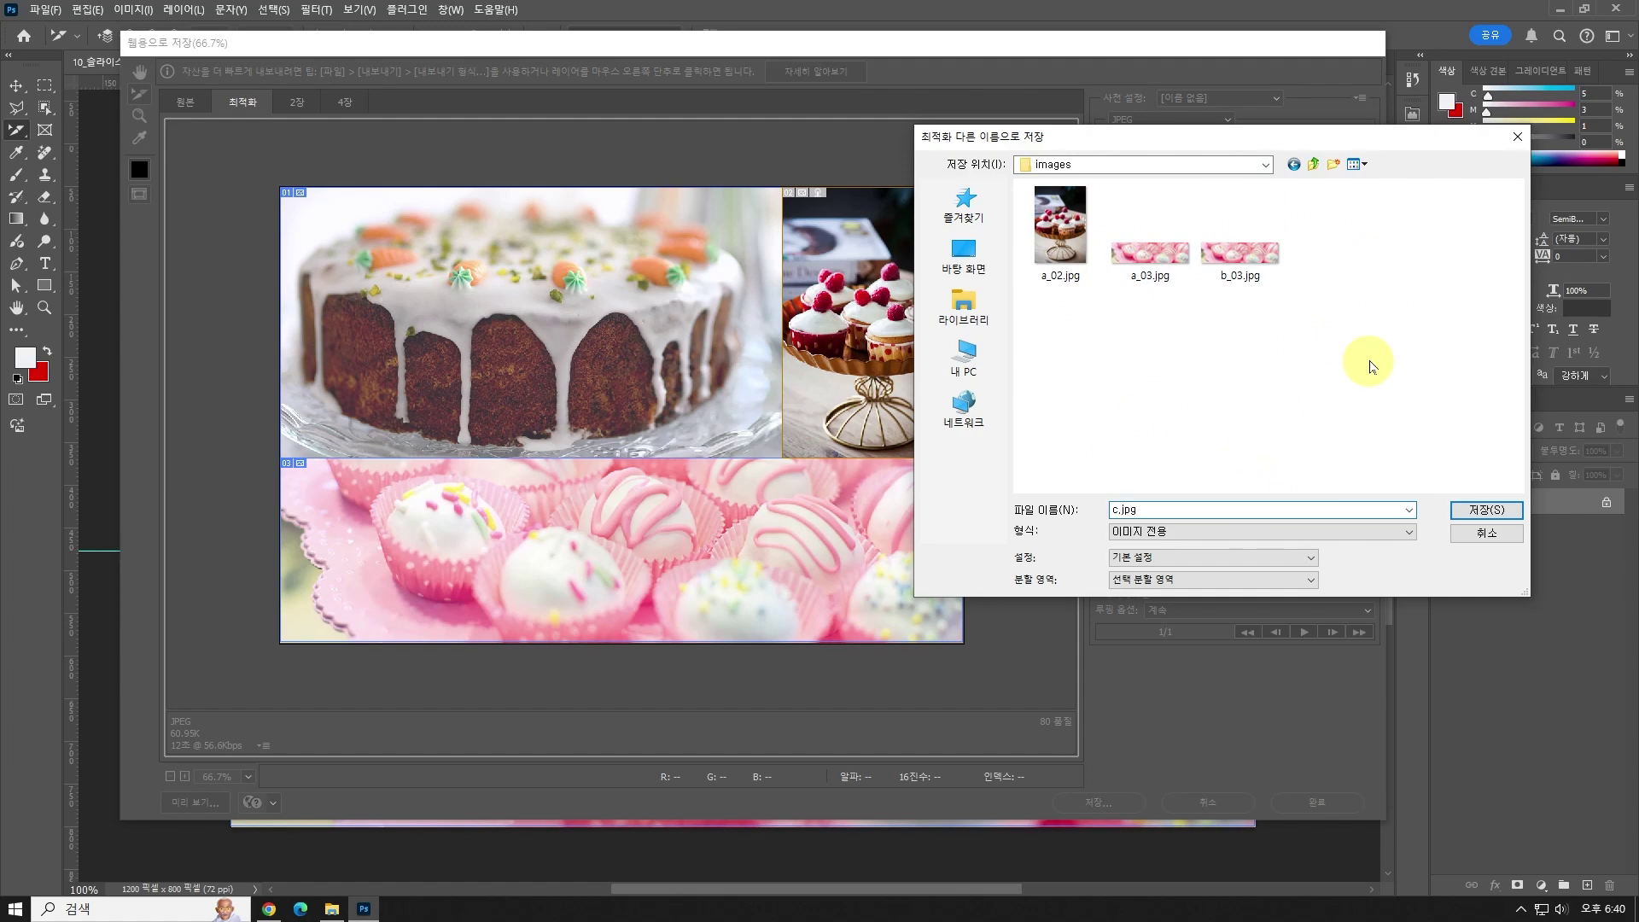
click(1486, 510)
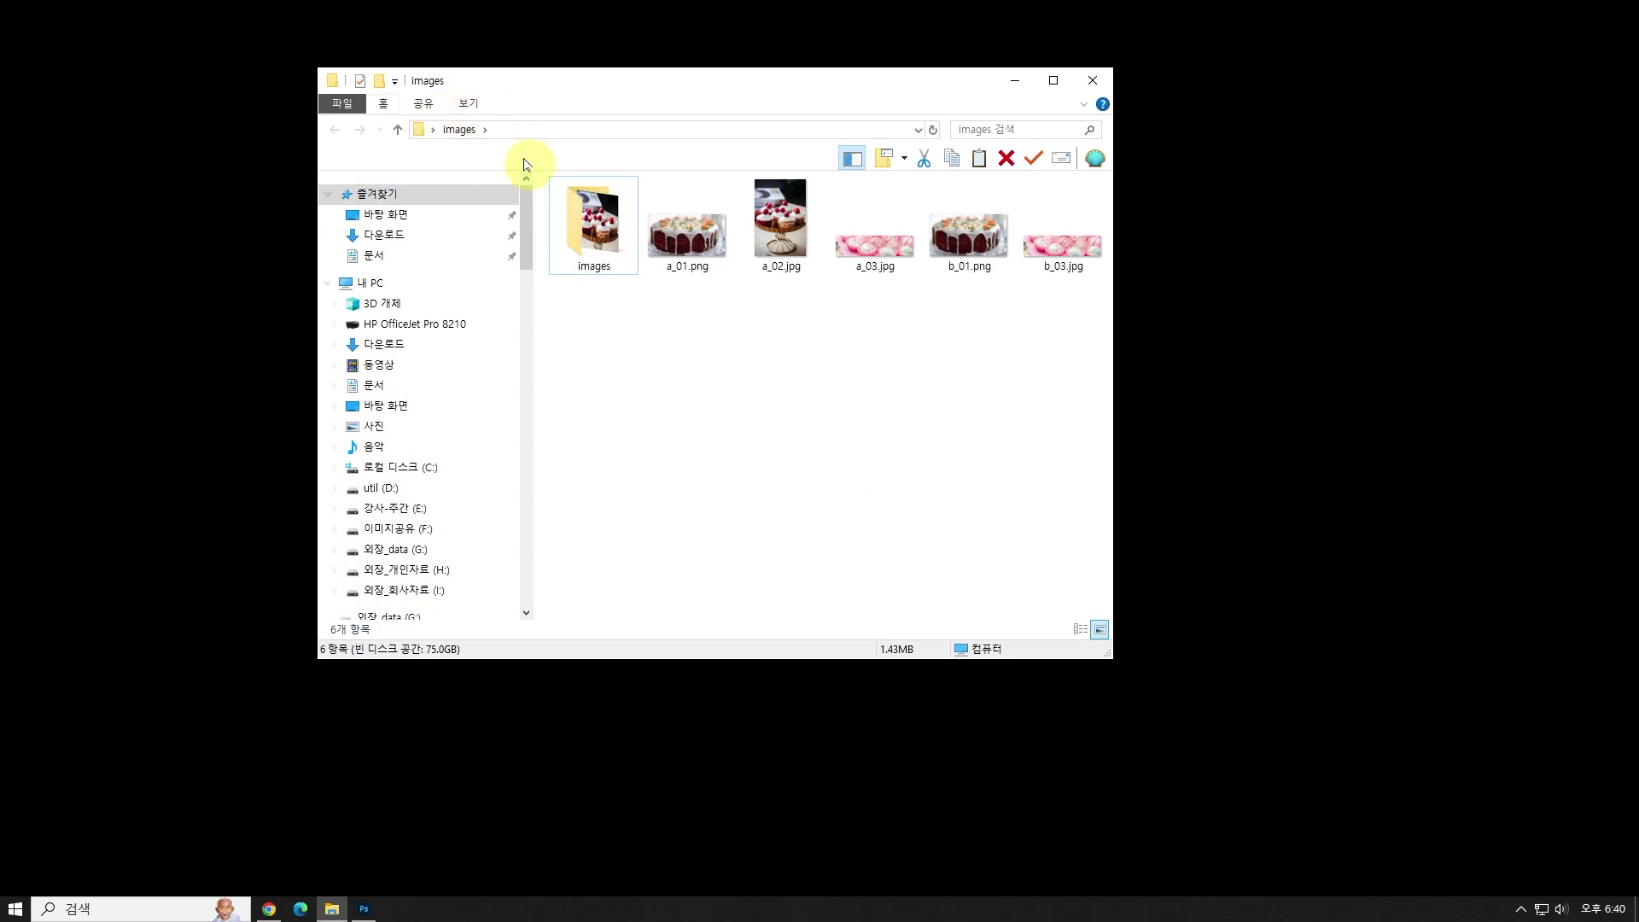
Open the nested images folder inside the images folder to check the exported cupcake slice.
click(591, 213)
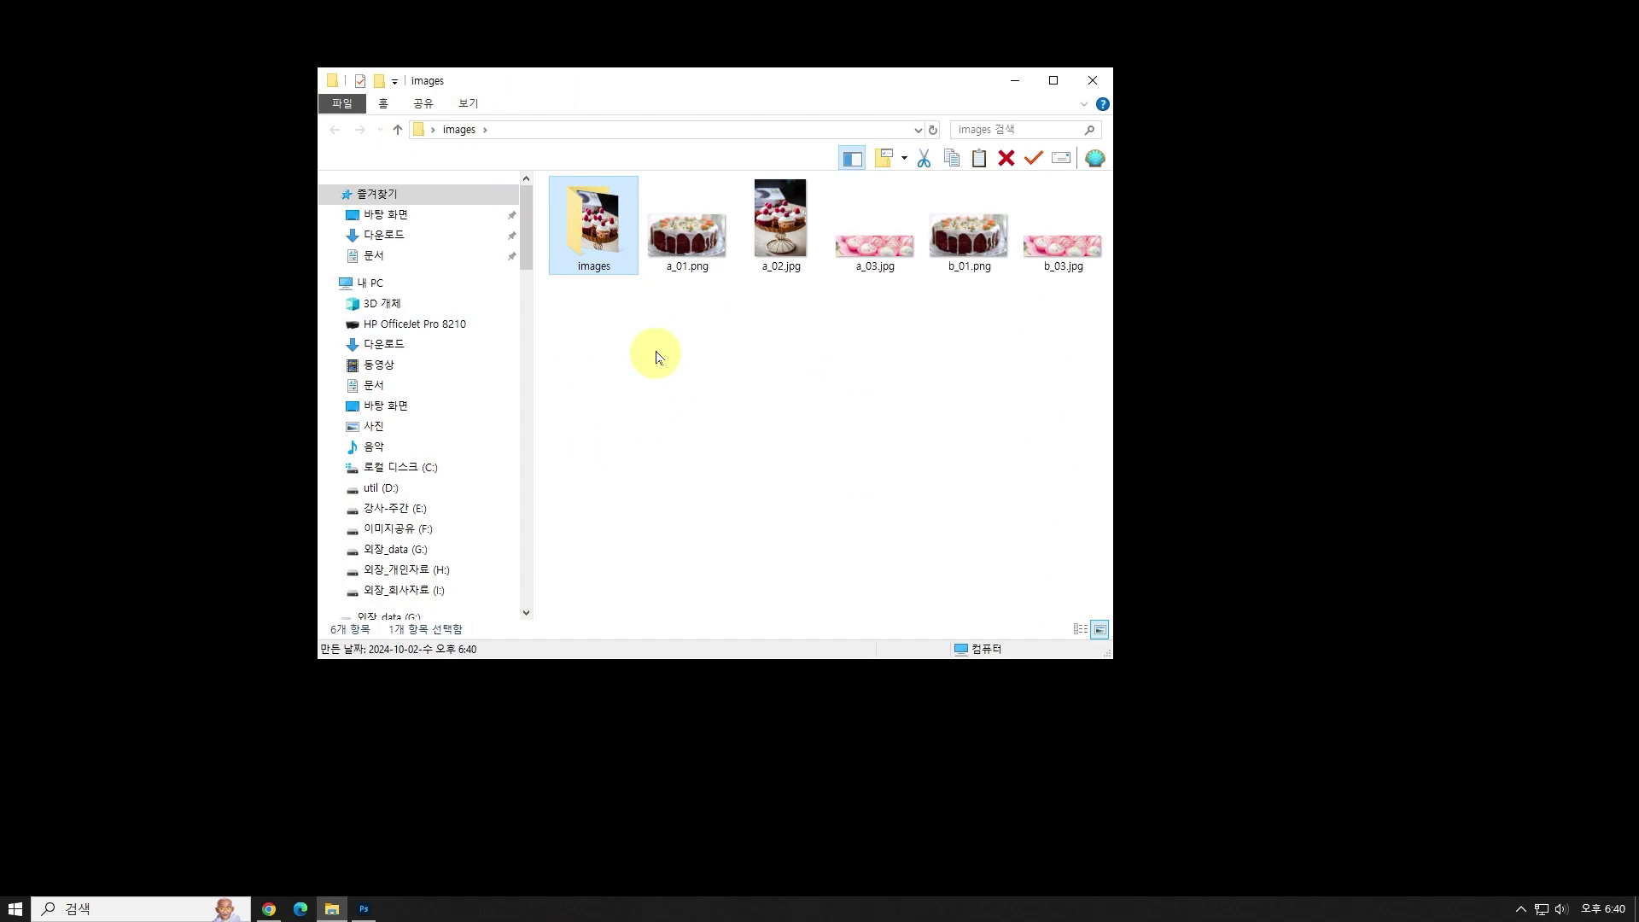
double_click(597, 210)
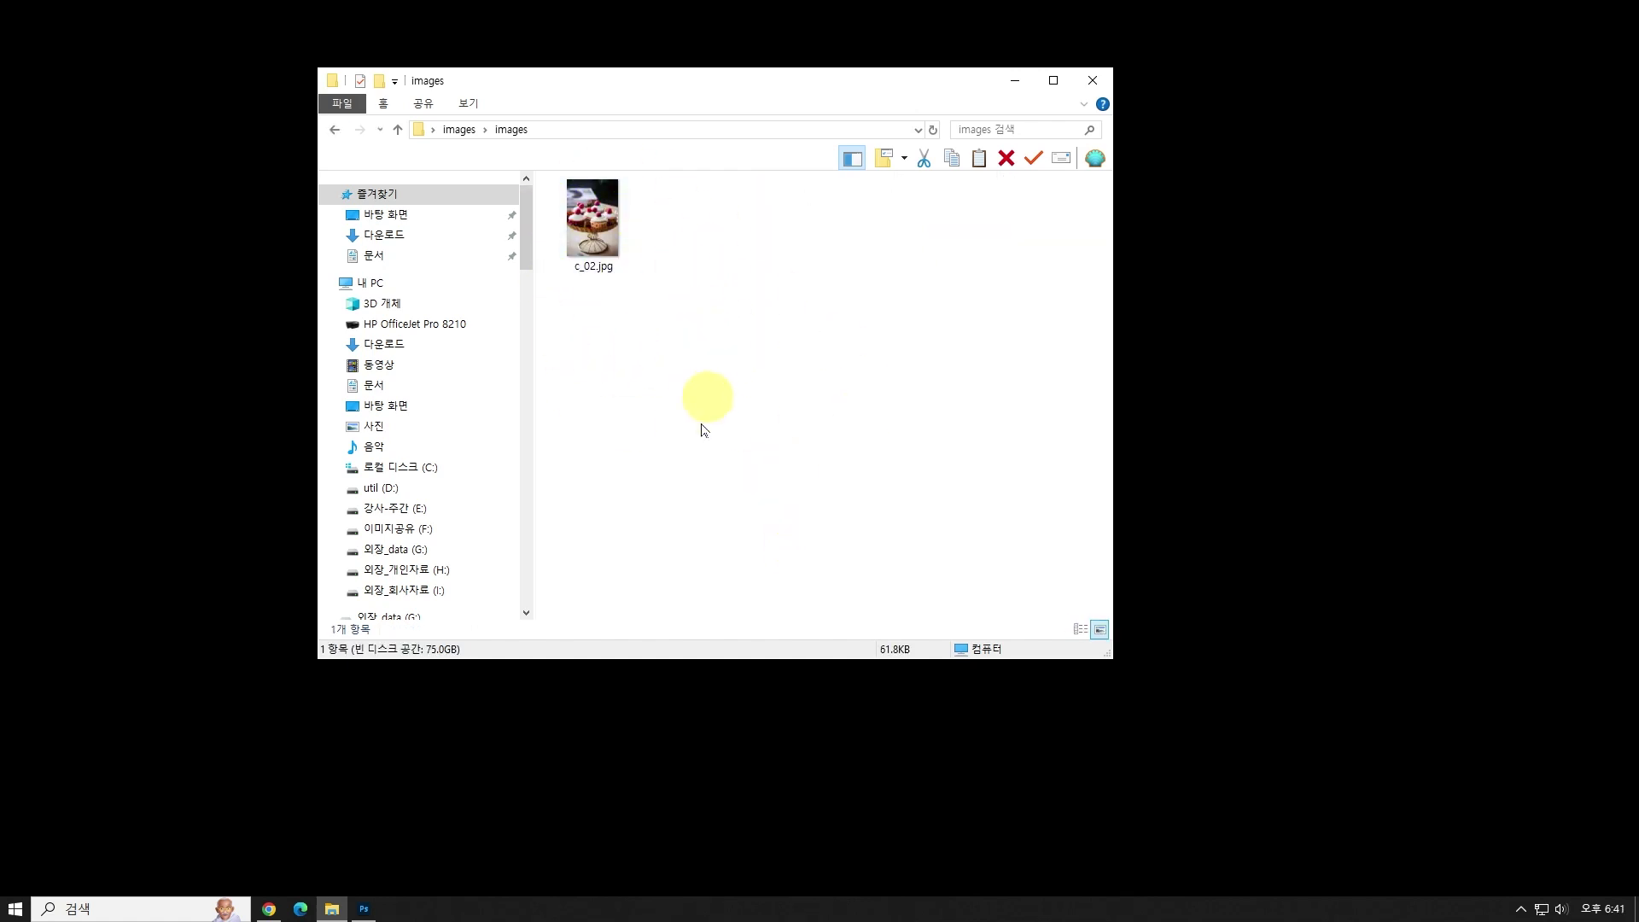
Return to Photoshop and switch from the Slice Select tool to the Slice tool, with the carrot cake slice active.
click(364, 910)
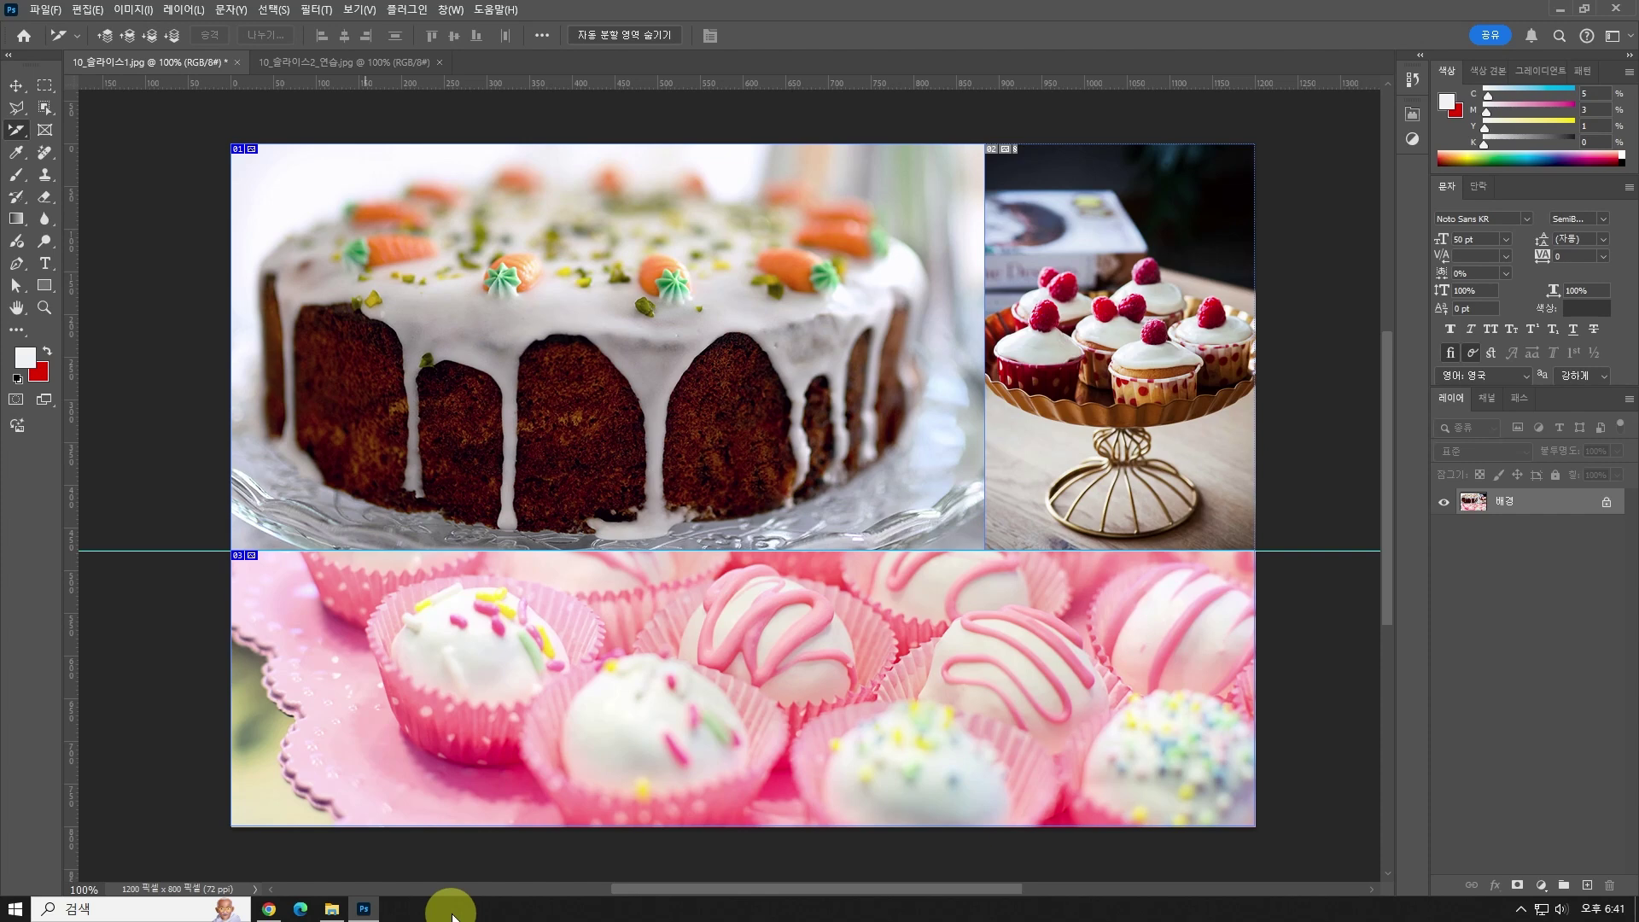
click(15, 130)
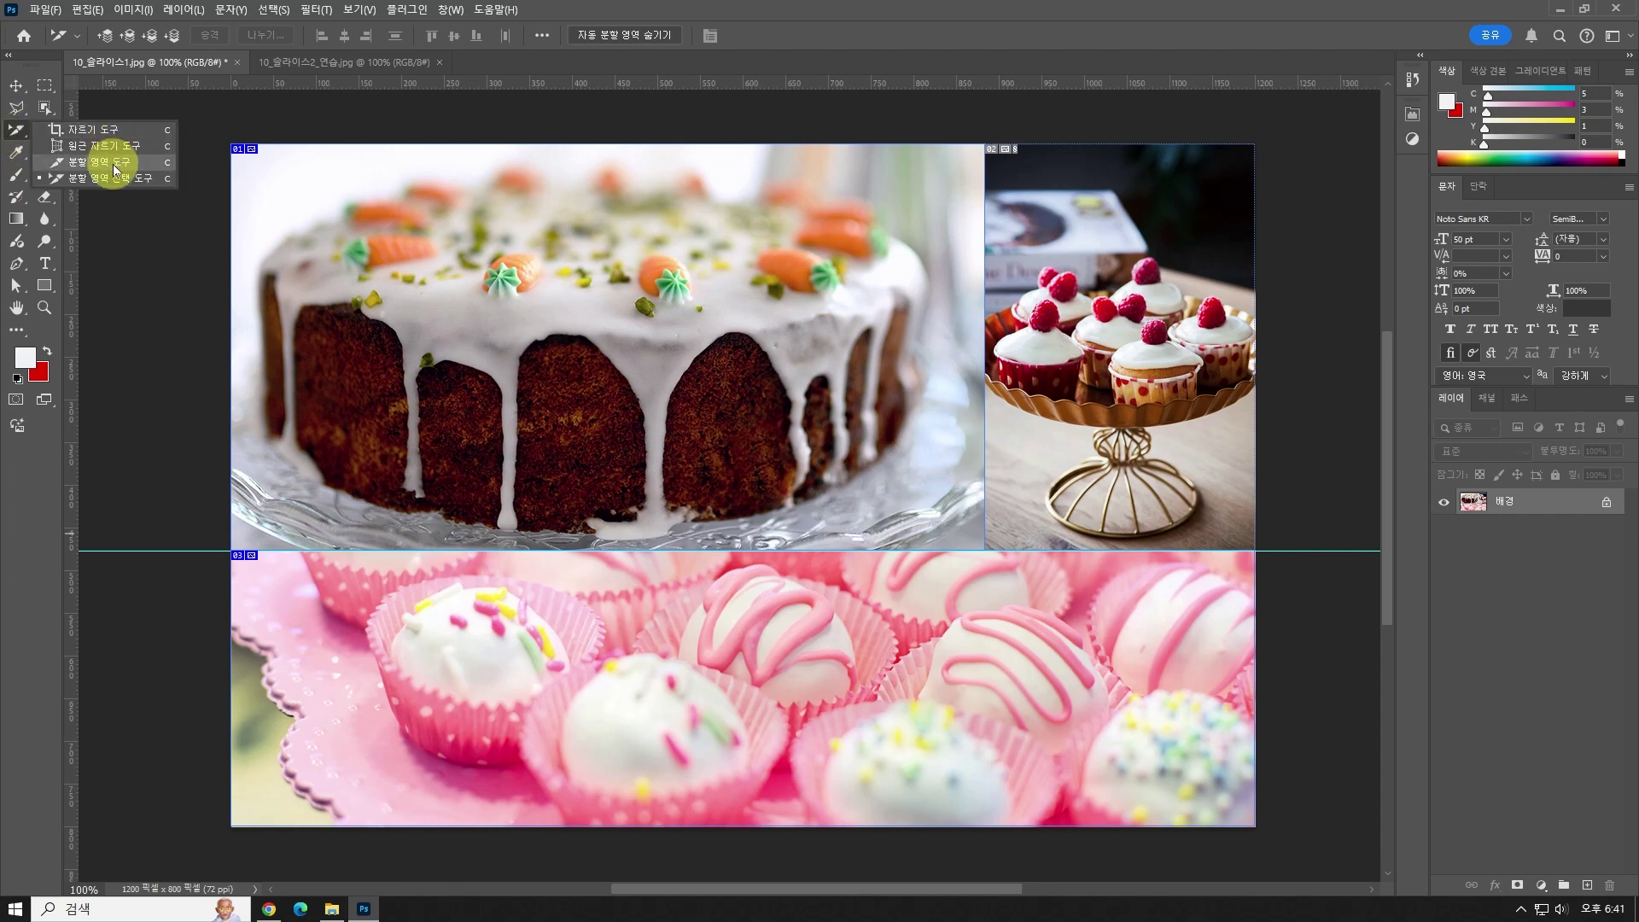
click(112, 163)
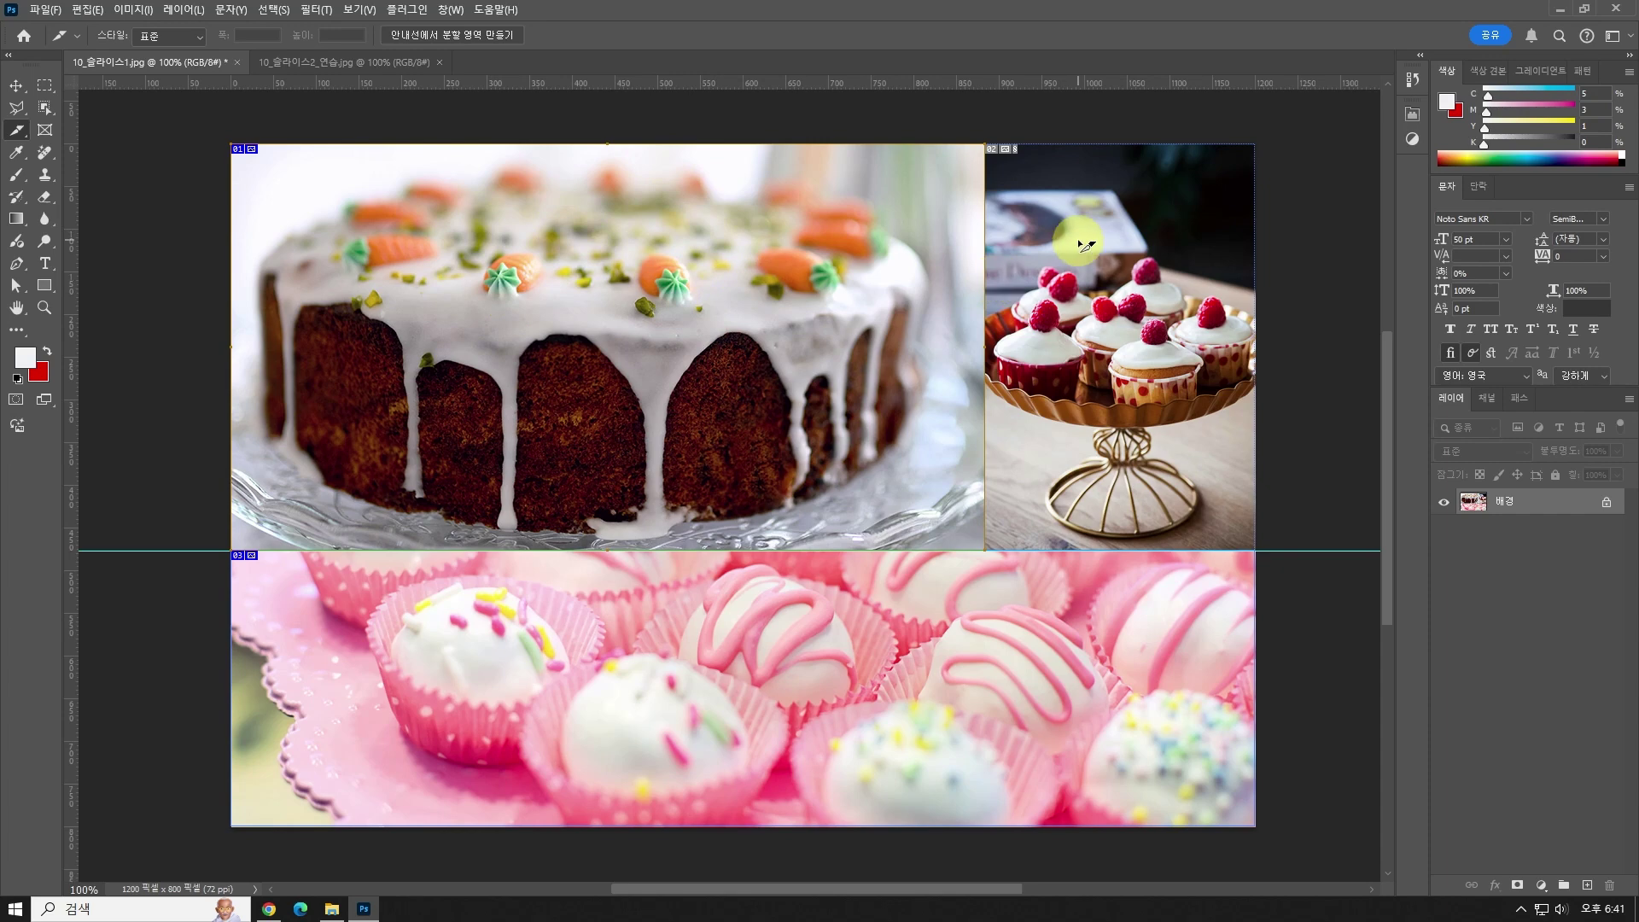
click(605, 397)
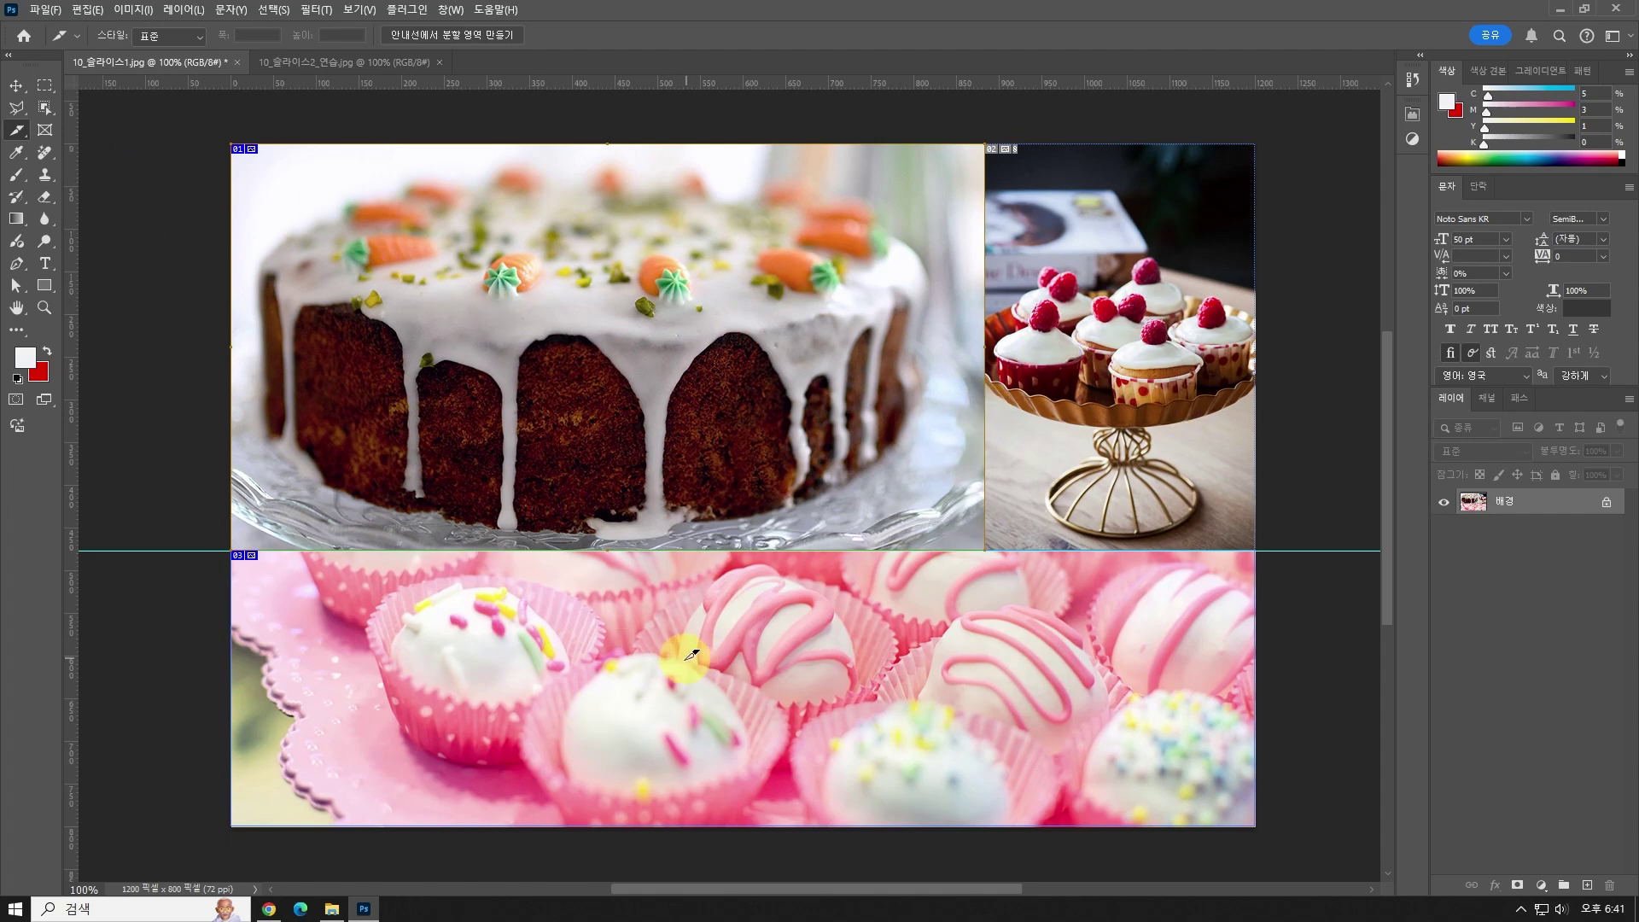
click(17, 129)
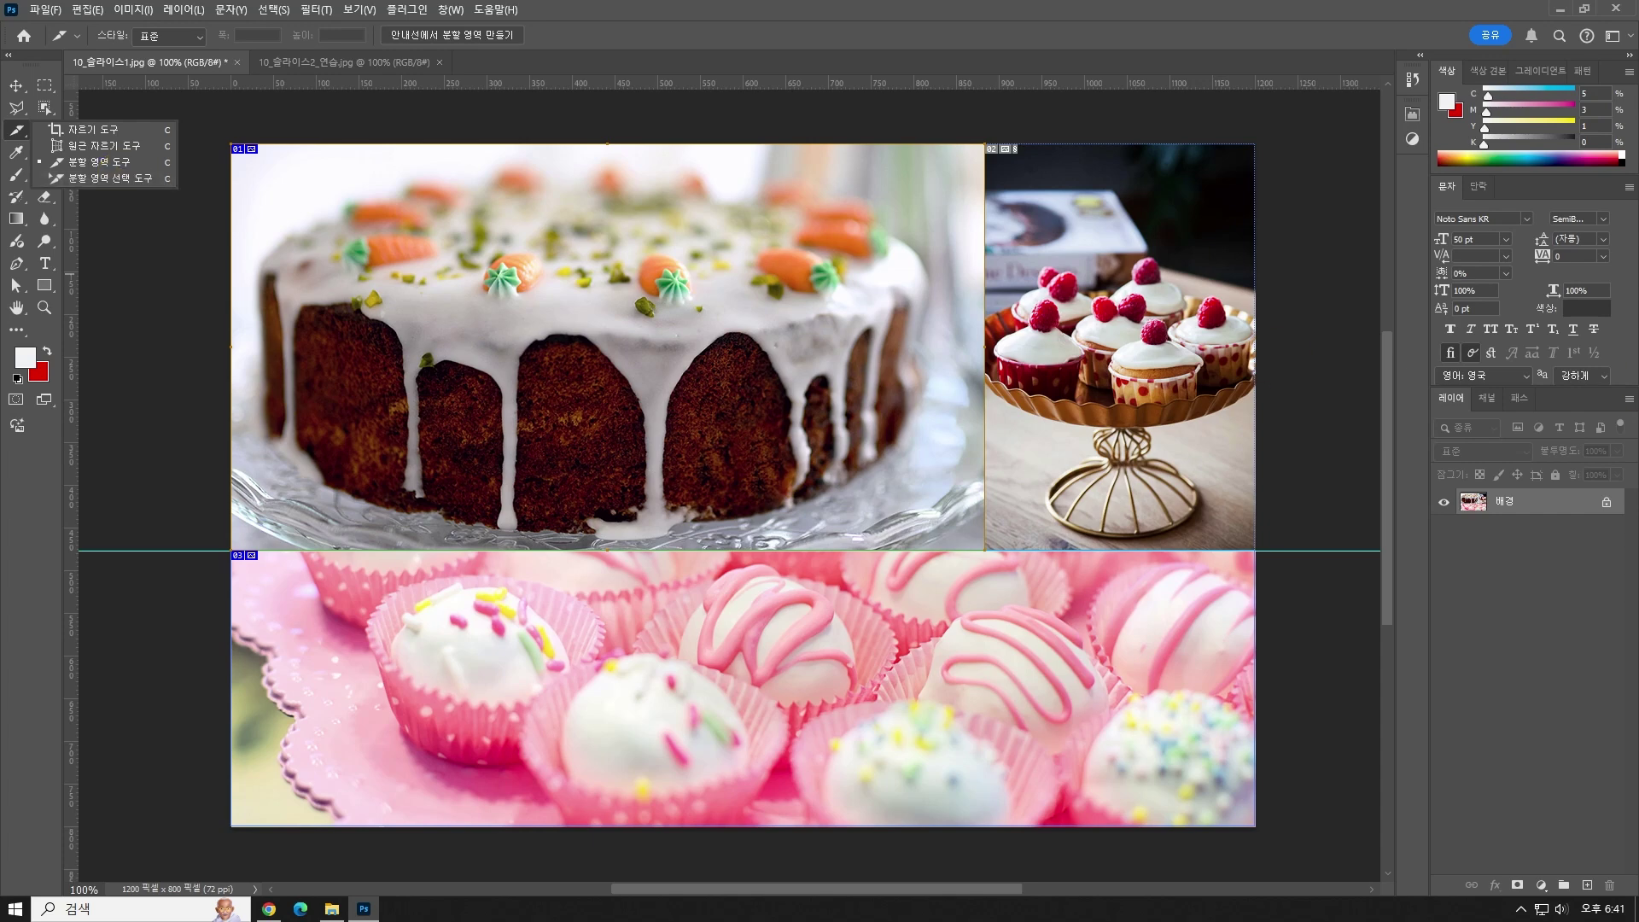
key(Escape)
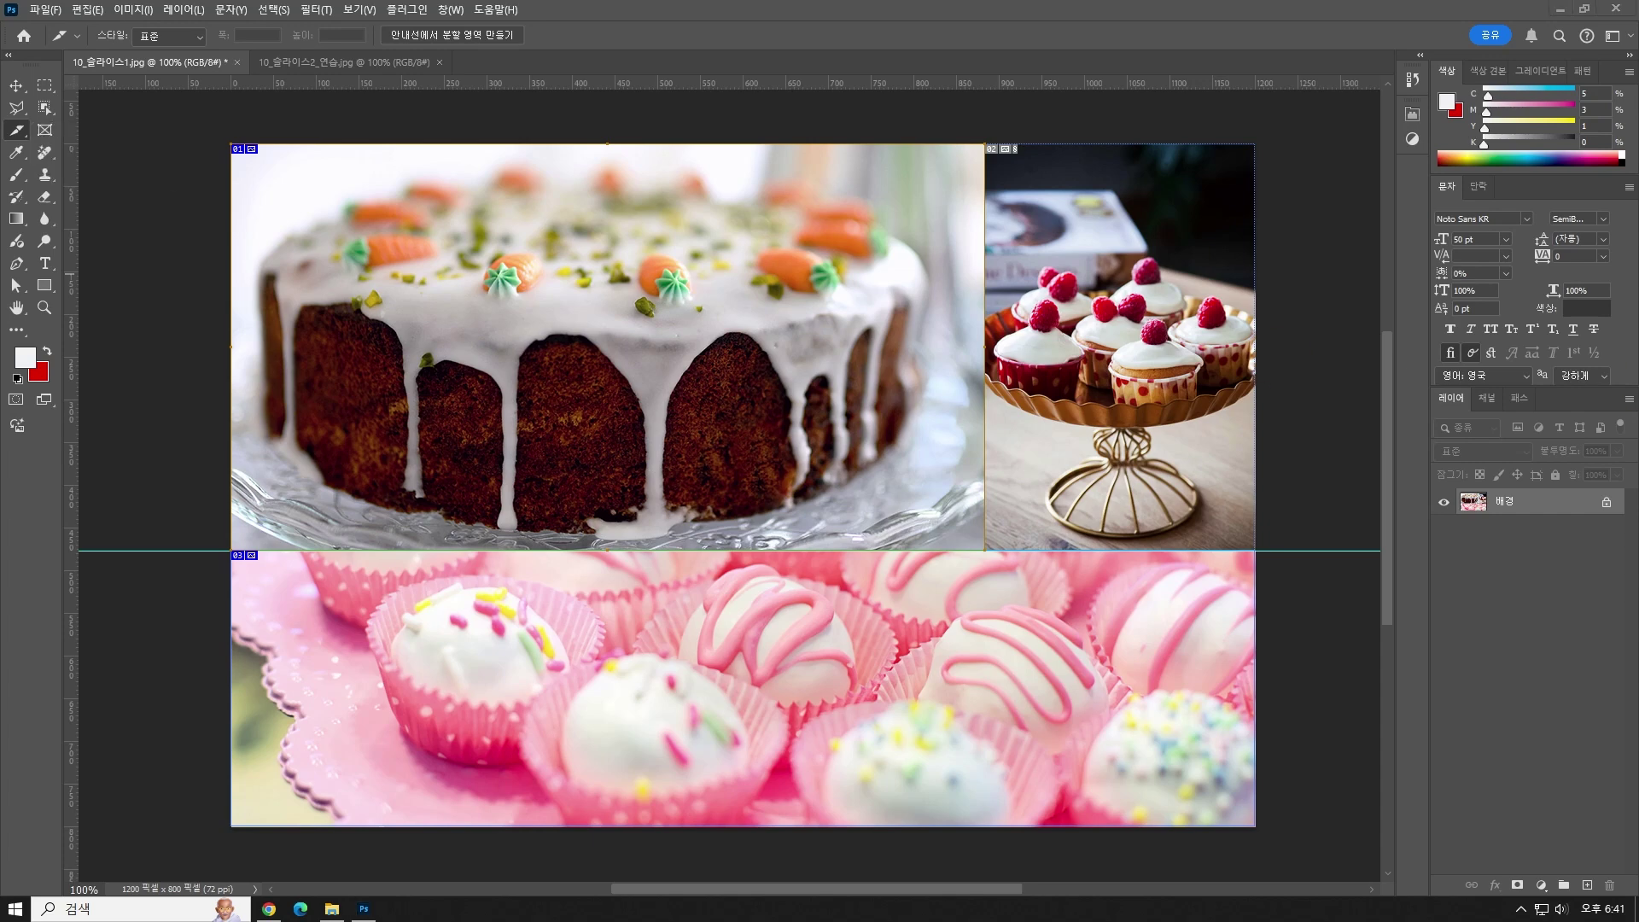